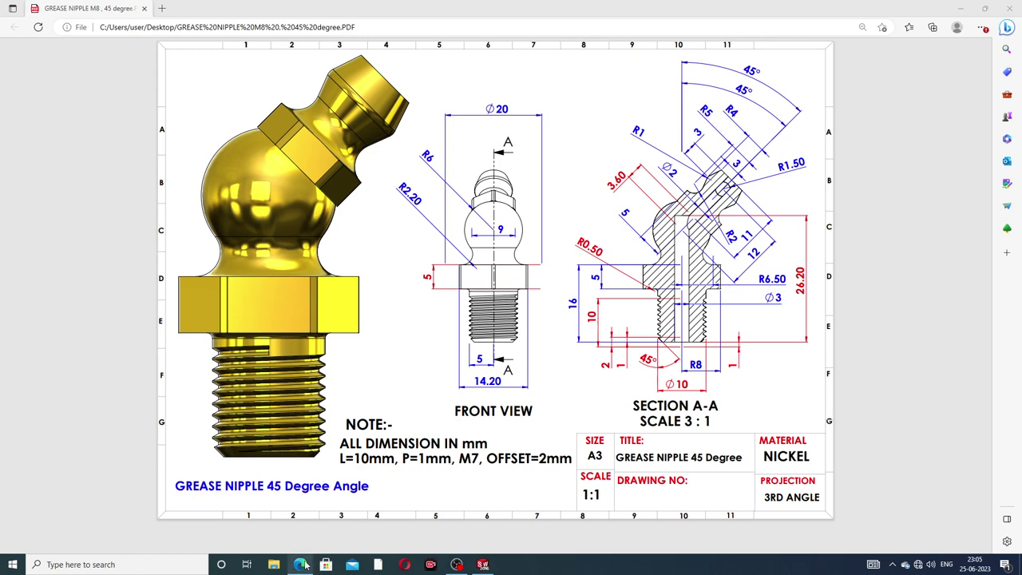
Minimise the grease nipple drawing PDF in Edge so the finished SOLIDWORKS Part1 shows
{"action": "left_click", "coordinate": [300, 565]}
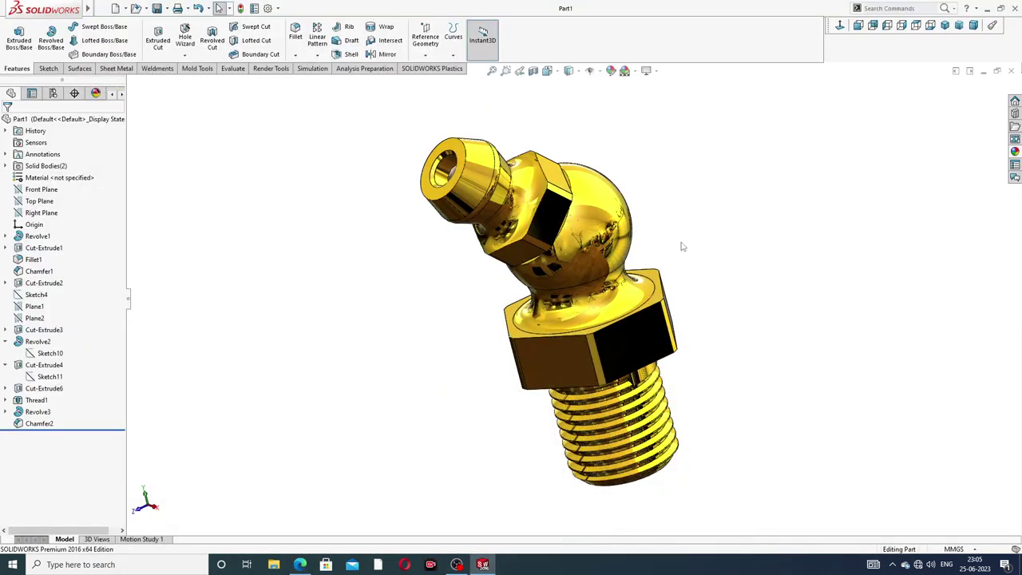
Orbit the grease nipple to view it from several sides, then zoom in on the isometric view
{"action": "mouse_move", "coordinate": [680, 244]}
{"action": "middle_mouse_down"}
{"action": "mouse_move", "coordinate": [817, 169]}
{"action": "mouse_move", "coordinate": [783, 185]}
{"action": "mouse_move", "coordinate": [817, 245]}
{"action": "mouse_move", "coordinate": [700, 226]}
{"action": "mouse_move", "coordinate": [662, 267]}
{"action": "mouse_move", "coordinate": [699, 218]}
{"action": "mouse_move", "coordinate": [767, 299]}
{"action": "mouse_move", "coordinate": [660, 264]}
{"action": "mouse_move", "coordinate": [637, 295]}
{"action": "mouse_move", "coordinate": [652, 160]}
{"action": "mouse_move", "coordinate": [782, 216]}
{"action": "mouse_move", "coordinate": [671, 240]}
{"action": "mouse_move", "coordinate": [790, 247]}
{"action": "mouse_move", "coordinate": [726, 168]}
{"action": "mouse_move", "coordinate": [705, 324]}
{"action": "mouse_move", "coordinate": [710, 317]}
{"action": "middle_mouse_up"}
{"action": "scroll", "coordinate": [640, 293], "scroll_direction": "down", "scroll_amount": 3}
{"action": "mouse_move", "coordinate": [748, 209]}
{"action": "middle_mouse_down"}
{"action": "mouse_move", "coordinate": [705, 155]}
{"action": "mouse_move", "coordinate": [730, 151]}
{"action": "mouse_move", "coordinate": [702, 184]}
{"action": "middle_mouse_up"}
{"action": "mouse_move", "coordinate": [631, 168]}
{"action": "middle_mouse_down"}
{"action": "mouse_move", "coordinate": [730, 57]}
{"action": "mouse_move", "coordinate": [679, 120]}
{"action": "mouse_move", "coordinate": [707, 177]}
{"action": "middle_mouse_up"}
{"action": "mouse_move", "coordinate": [733, 229]}
{"action": "middle_mouse_down"}
{"action": "mouse_move", "coordinate": [618, 232]}
{"action": "mouse_move", "coordinate": [862, 103]}
{"action": "middle_mouse_up"}
{"action": "left_click", "coordinate": [944, 27]}
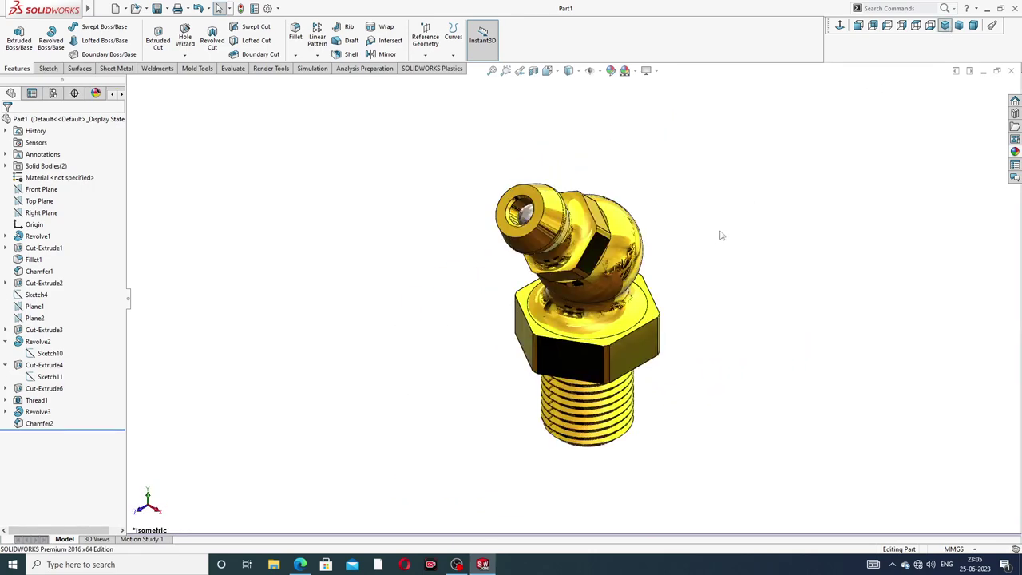
{"action": "scroll", "coordinate": [631, 326], "scroll_direction": "down", "scroll_amount": 2}
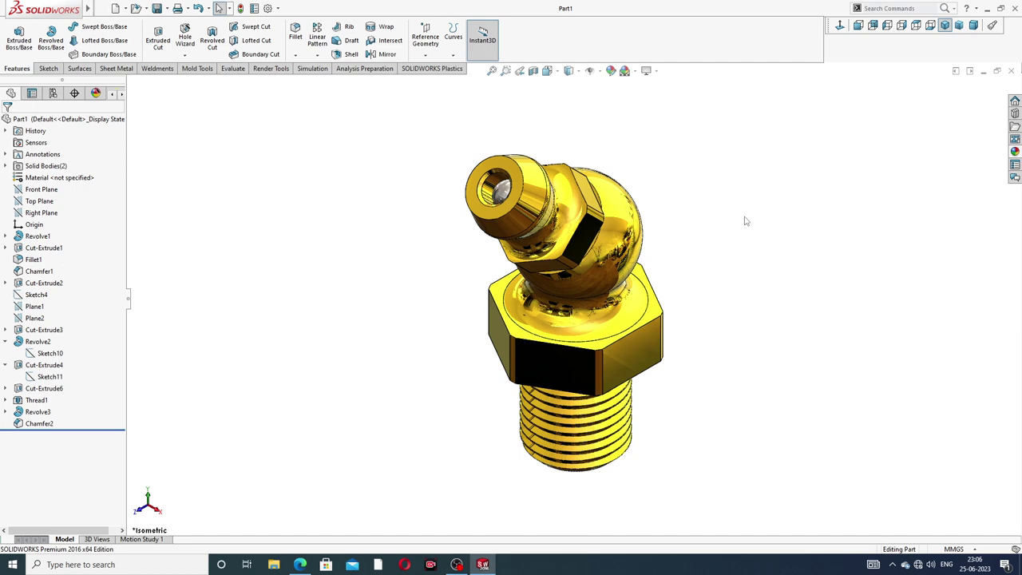
Close Part1 and start a new part with a Plain White background scene
{"action": "left_click", "coordinate": [1011, 72]}
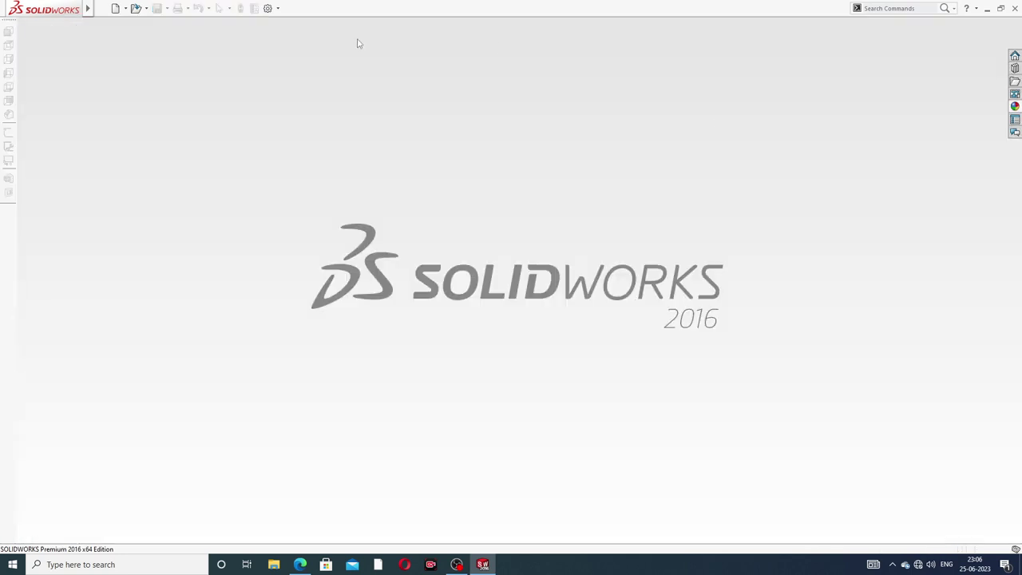
{"action": "left_click", "coordinate": [115, 8]}
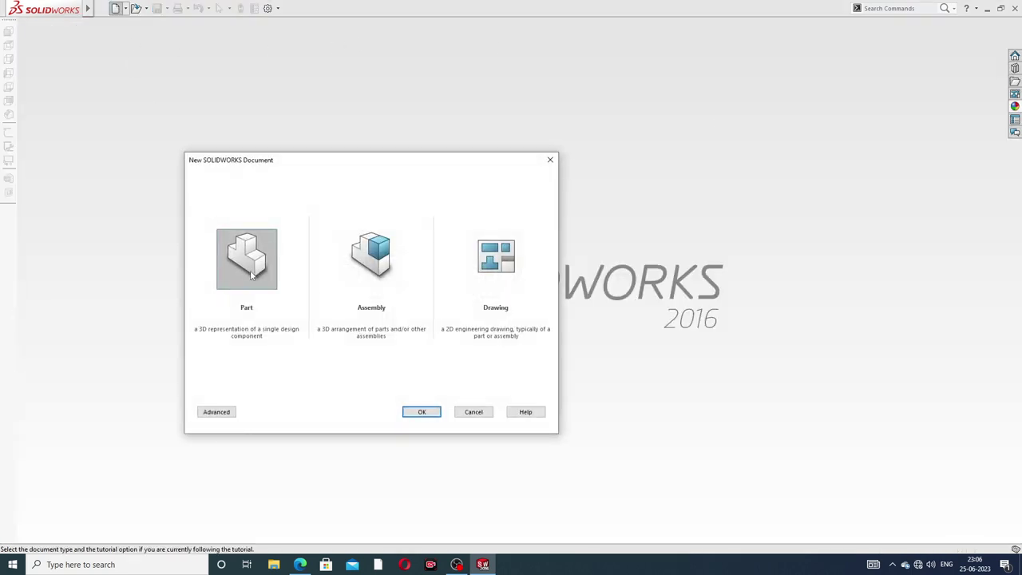
{"action": "left_click", "coordinate": [423, 411]}
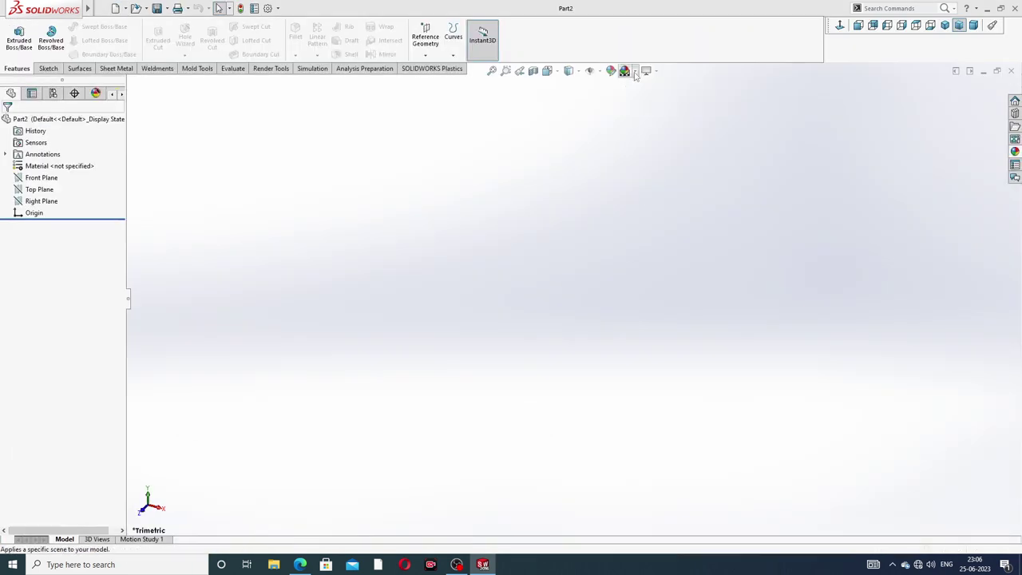
{"action": "left_click", "coordinate": [631, 71]}
{"action": "left_click", "coordinate": [654, 30]}
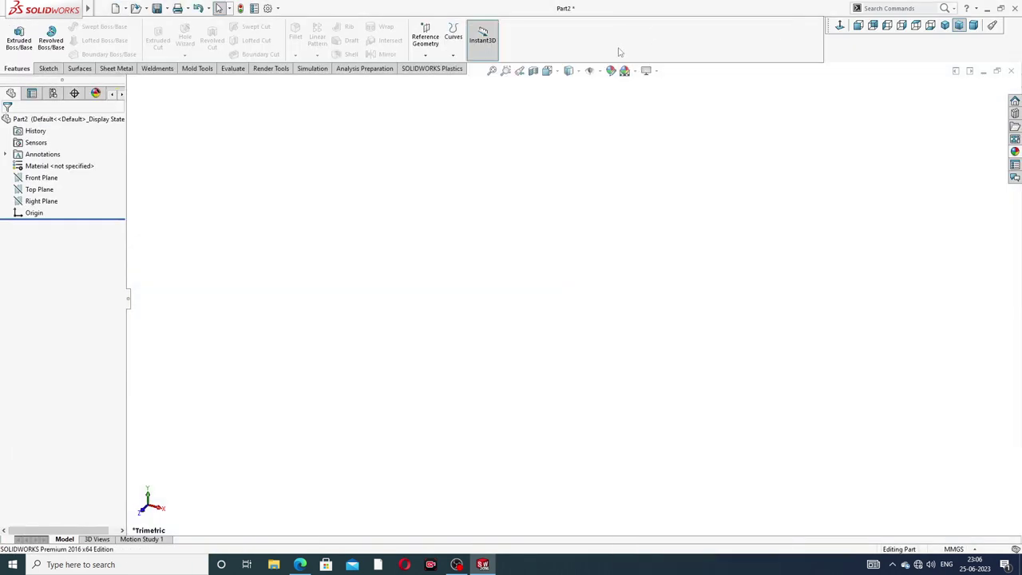
Set the document's shaded and wireframe image quality resolutions to maximum
{"action": "left_click", "coordinate": [268, 9]}
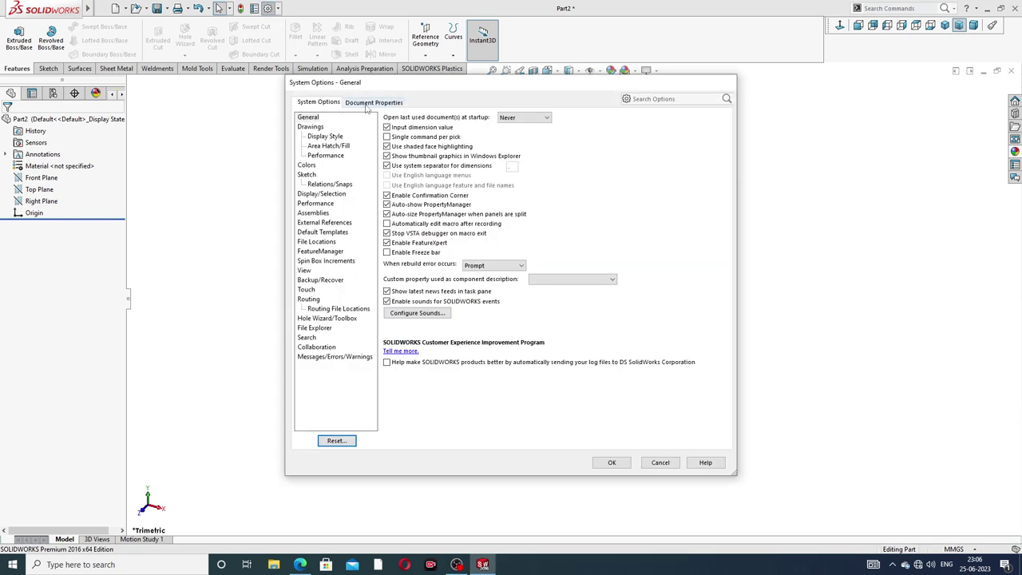
{"action": "left_click", "coordinate": [367, 105]}
{"action": "left_click", "coordinate": [317, 222]}
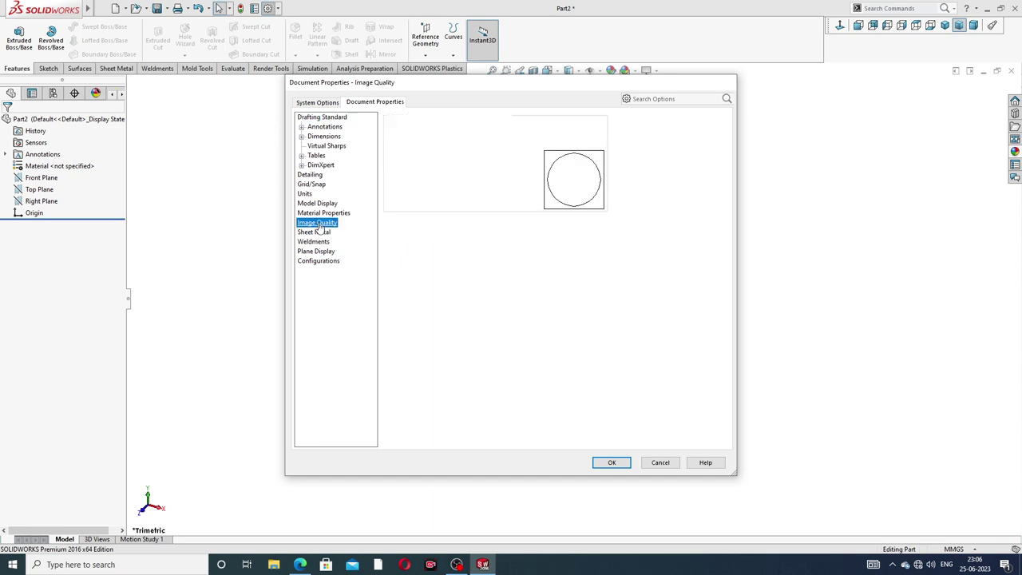
{"action": "left_click_drag", "start_coordinate": [477, 133], "coordinate": [588, 134]}
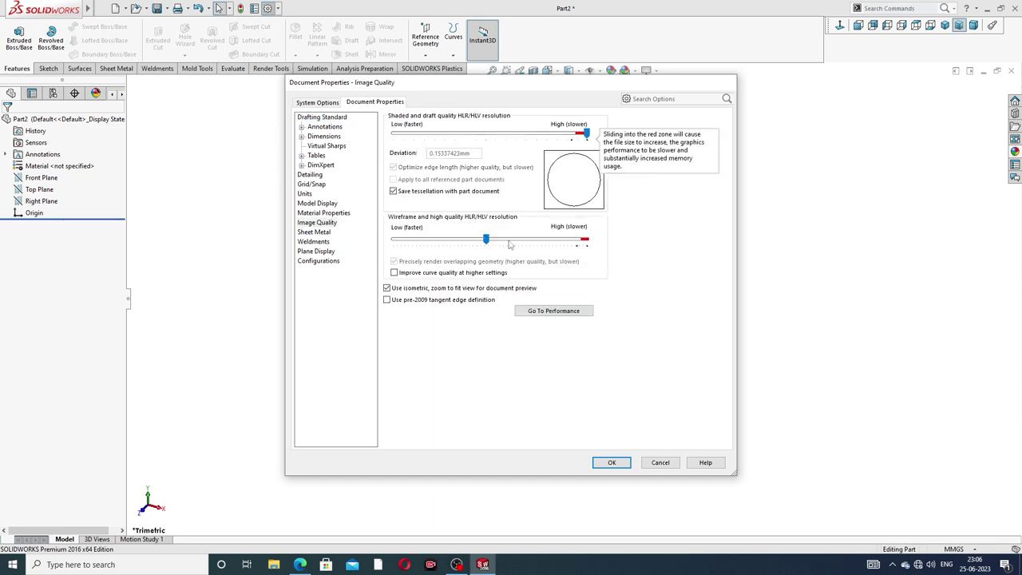
{"action": "left_click_drag", "start_coordinate": [487, 239], "coordinate": [615, 244]}
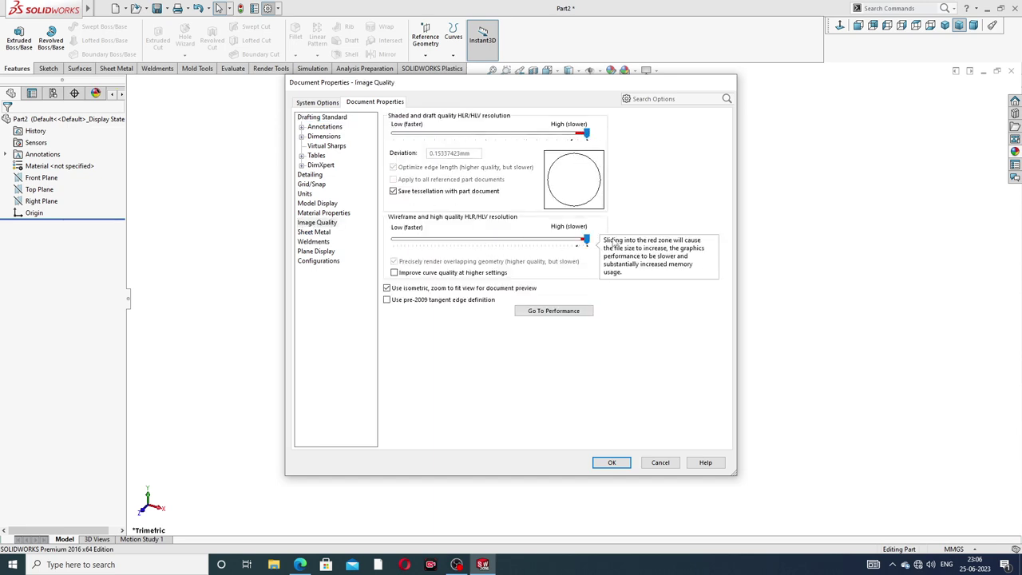
{"action": "left_click", "coordinate": [612, 462]}
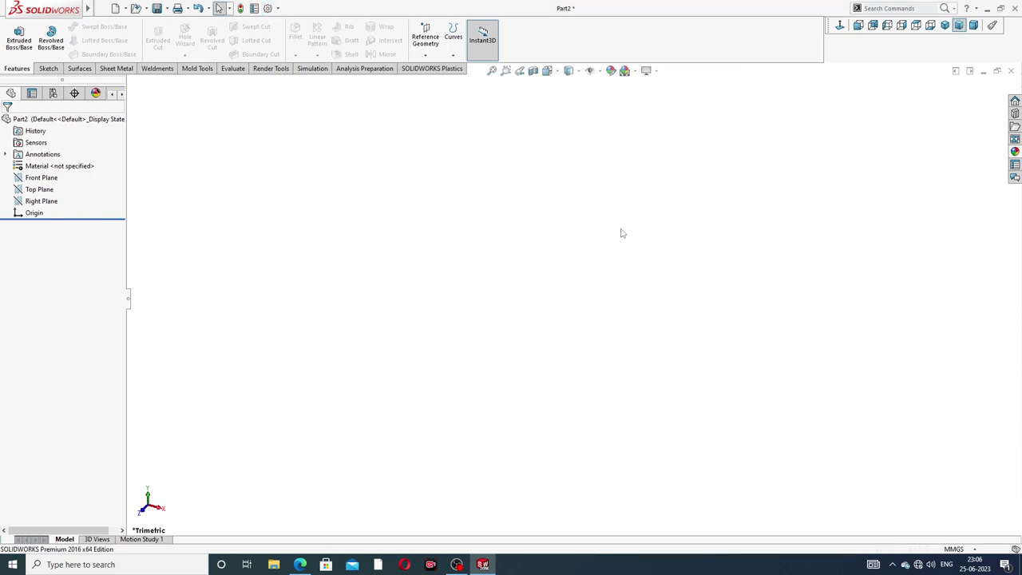
{"action": "left_click", "coordinate": [300, 565]}
Start a sketch on the Front Plane and draw the vertical axis line through the origin
{"action": "left_click", "coordinate": [42, 179]}
{"action": "left_click", "coordinate": [69, 165]}
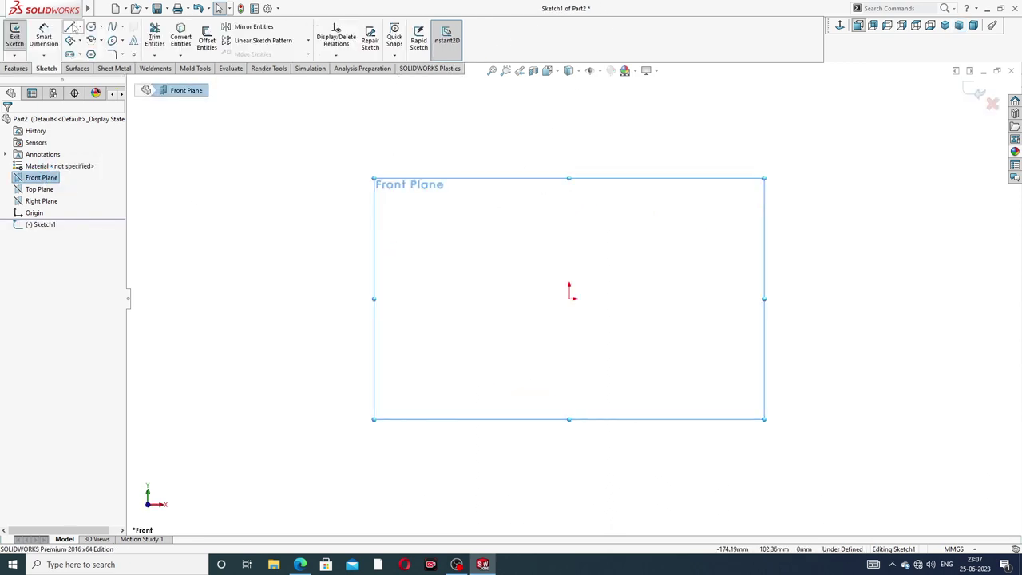
{"action": "left_click", "coordinate": [70, 27]}
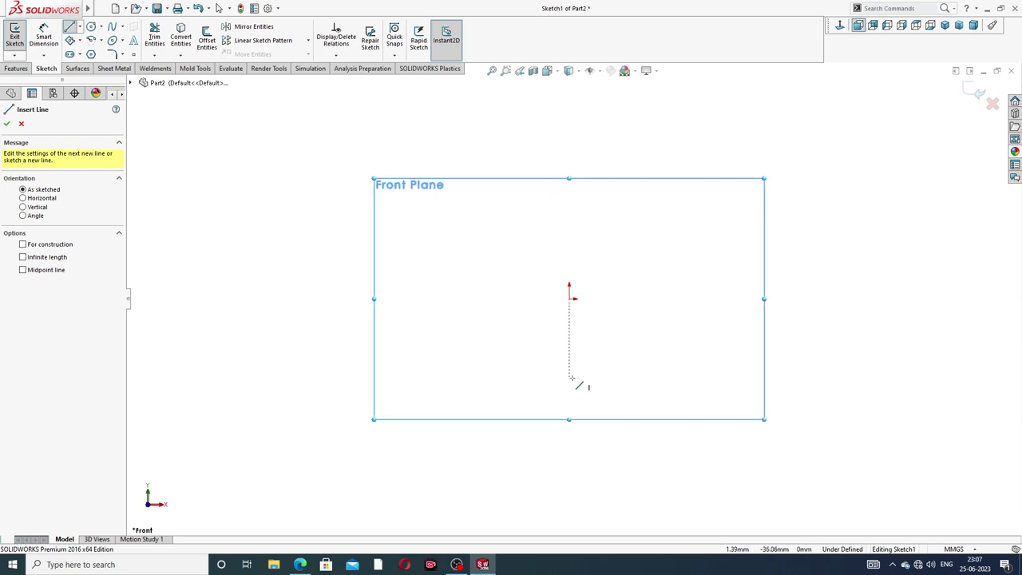
{"action": "left_click", "coordinate": [569, 397]}
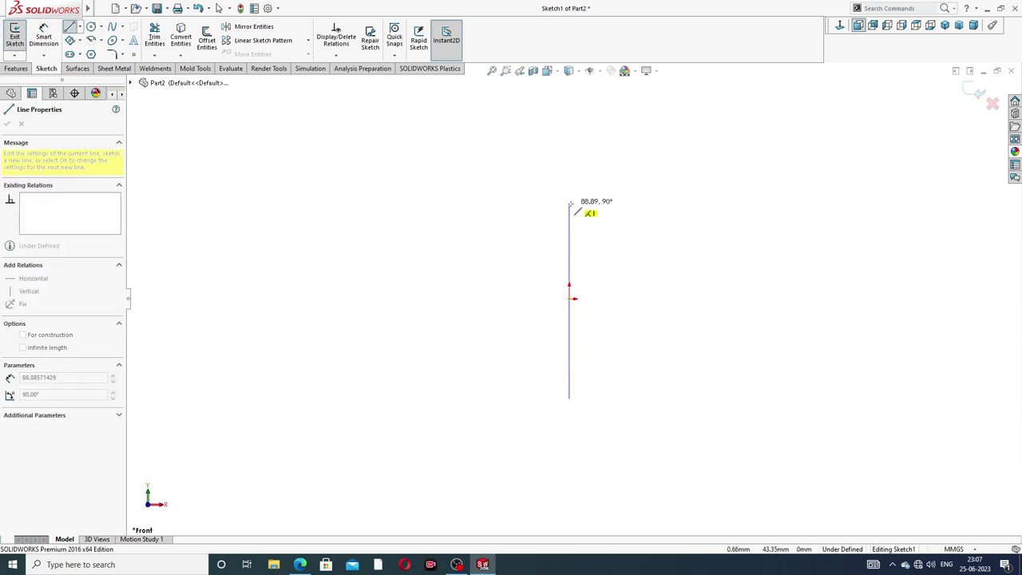
{"action": "left_click", "coordinate": [569, 164]}
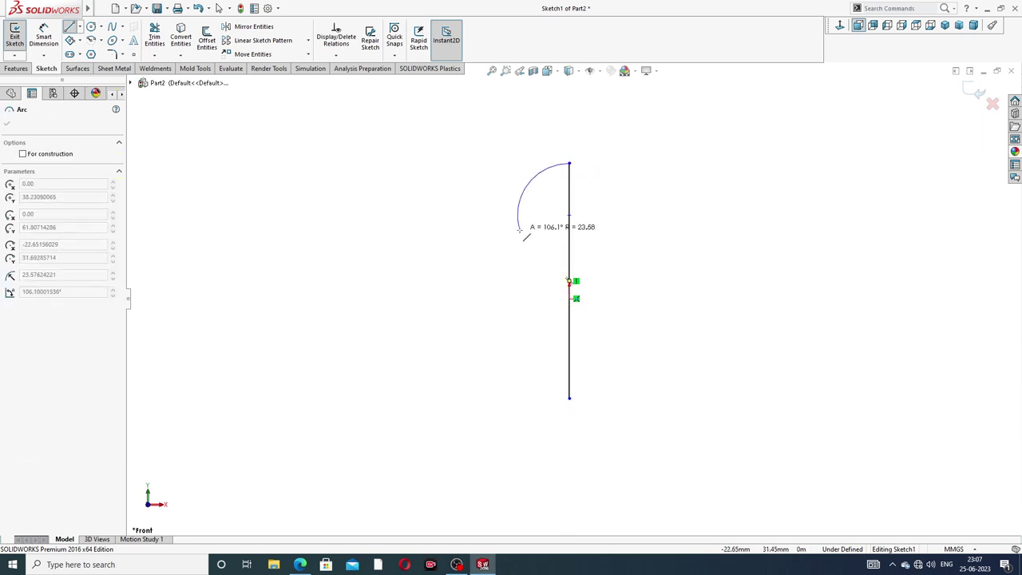
Draw the two ball arcs and stepped collar and shank lines, closing the profile at the axis
{"action": "left_click", "coordinate": [529, 257]}
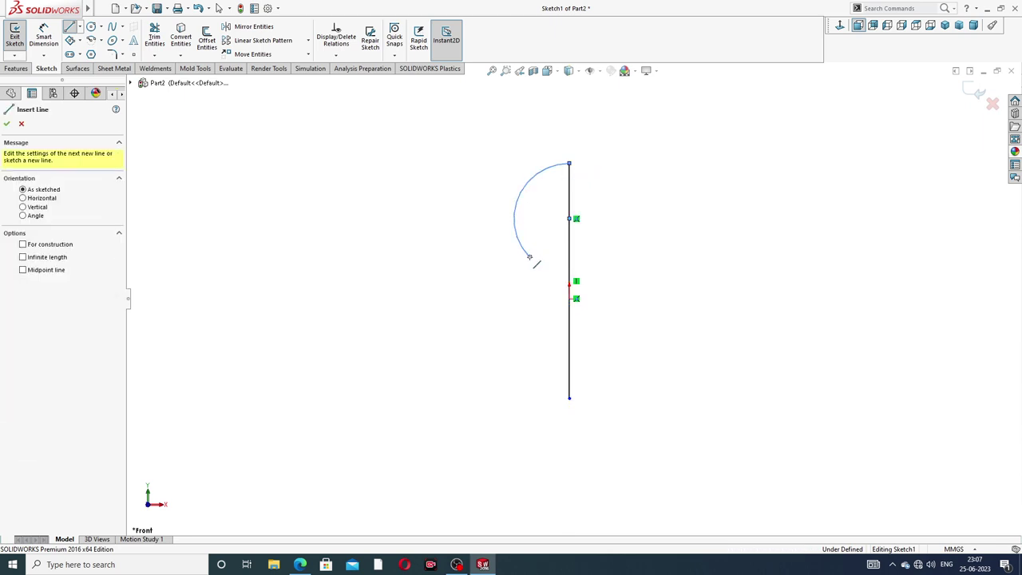
{"action": "left_click", "coordinate": [508, 314]}
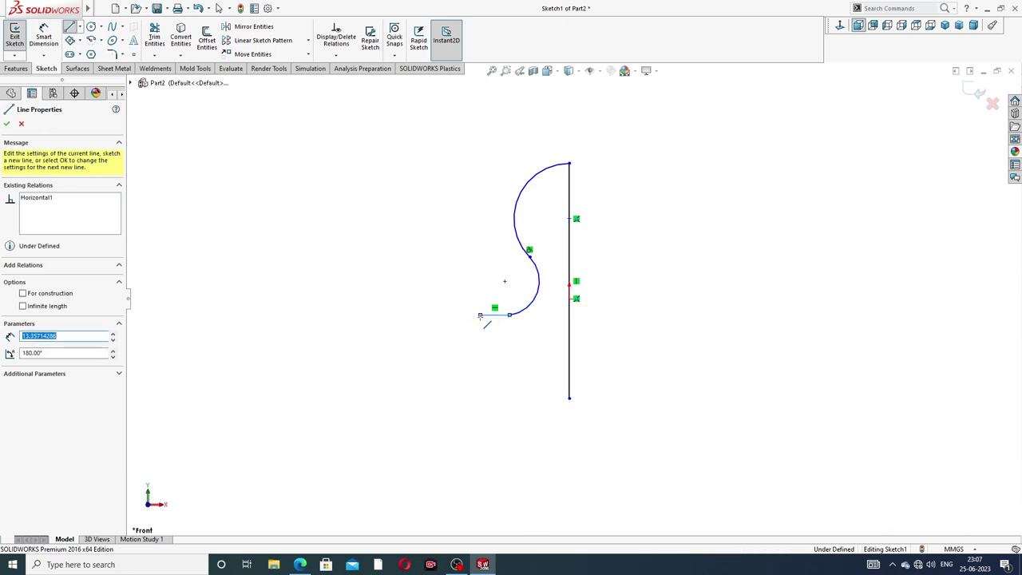
{"action": "left_click", "coordinate": [480, 315]}
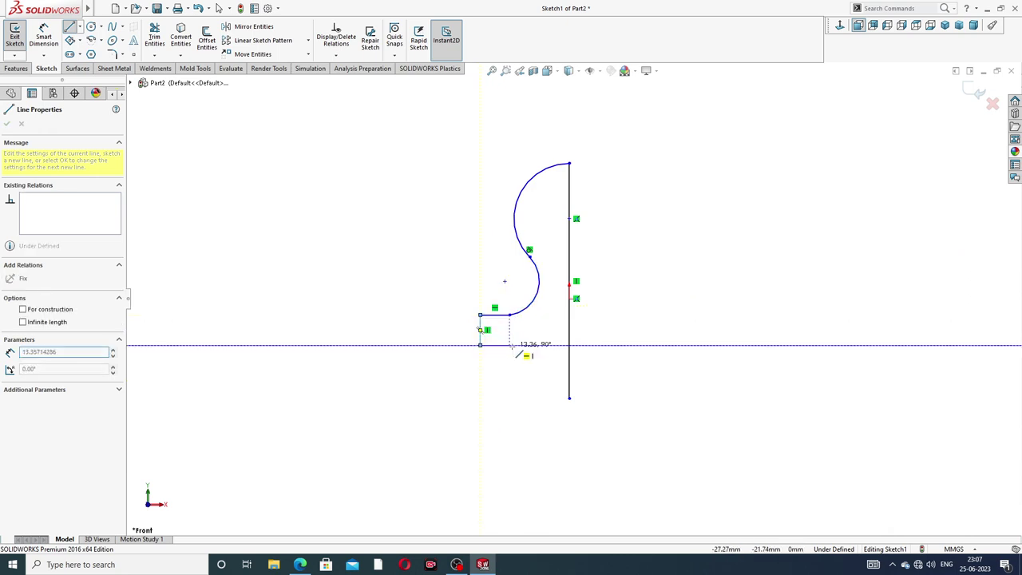
{"action": "left_click", "coordinate": [480, 345]}
{"action": "left_click", "coordinate": [523, 345]}
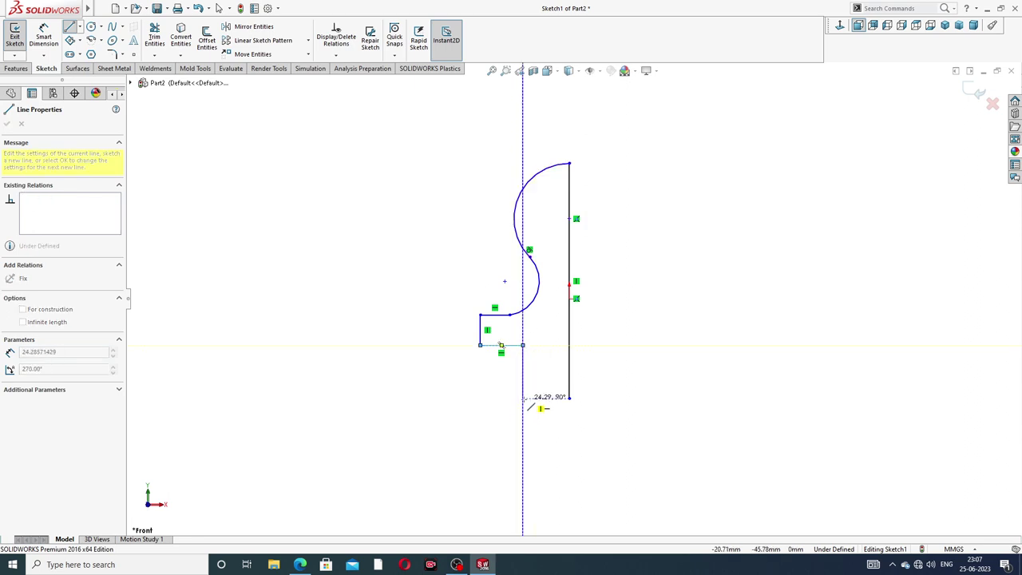
{"action": "left_click", "coordinate": [523, 397]}
{"action": "left_click", "coordinate": [569, 397]}
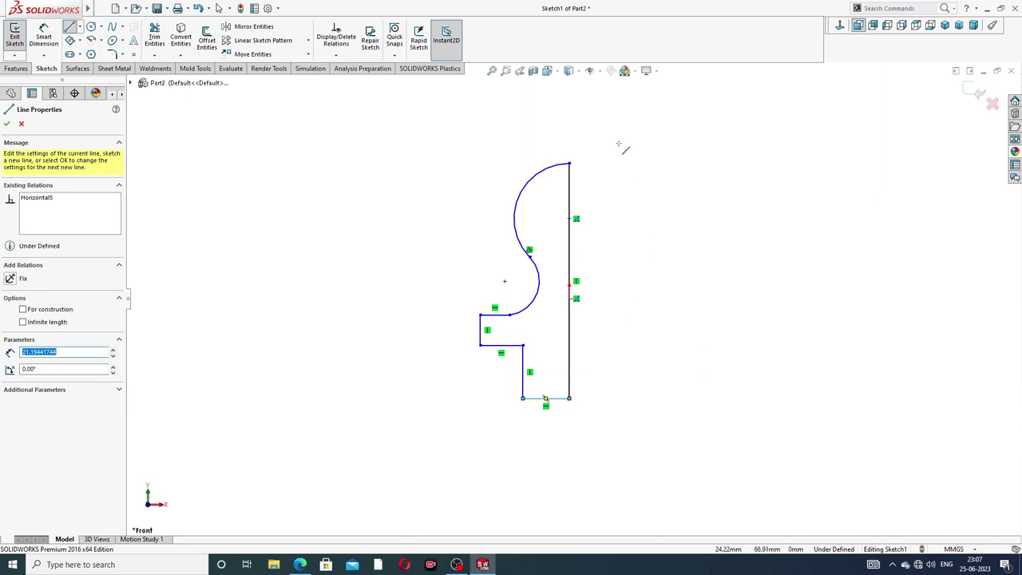
{"action": "right_click", "coordinate": [638, 174]}
{"action": "left_click", "coordinate": [673, 185]}
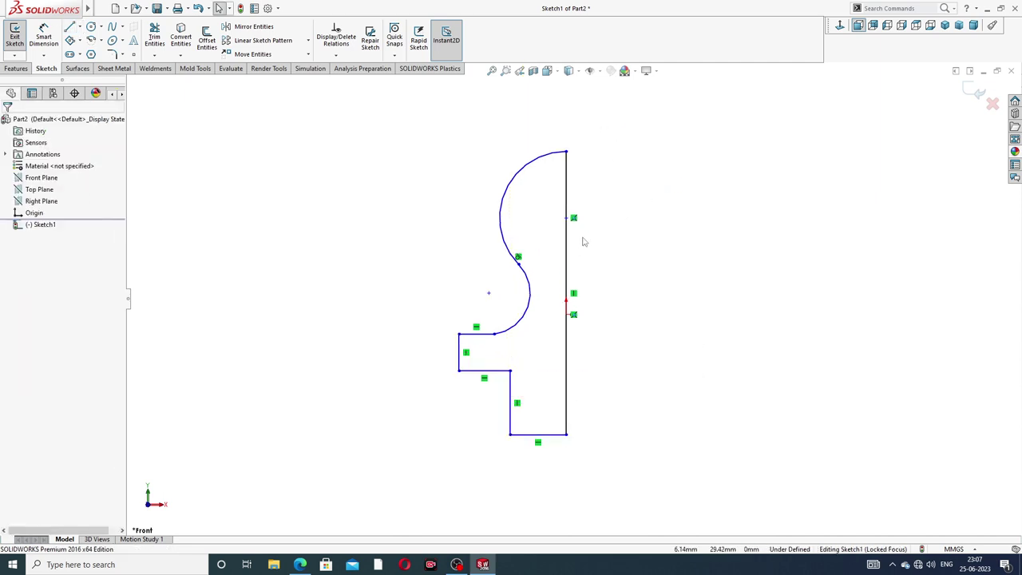
Make the point on the axis line coincident with the origin
{"action": "scroll", "coordinate": [583, 241], "scroll_direction": "down", "scroll_amount": 1}
{"action": "left_click", "coordinate": [567, 218]}
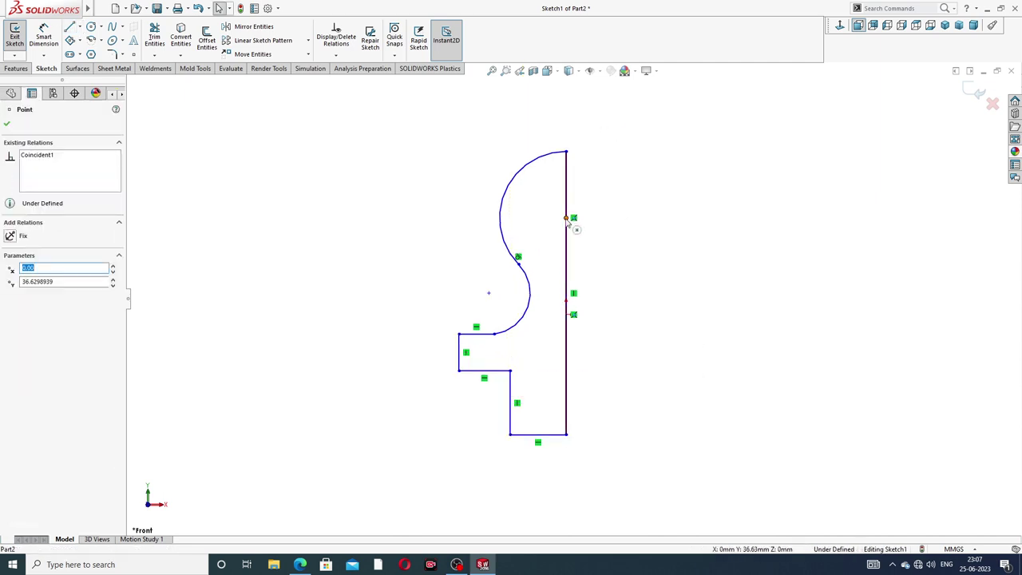
{"action": "left_click", "coordinate": [567, 311], "text": "ctrl"}
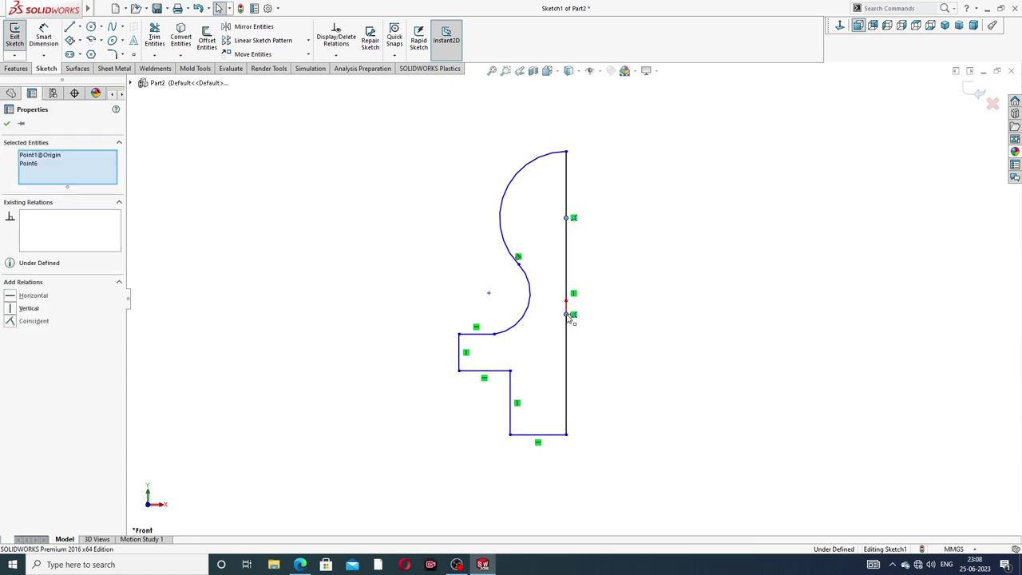
{"action": "left_click", "coordinate": [643, 241]}
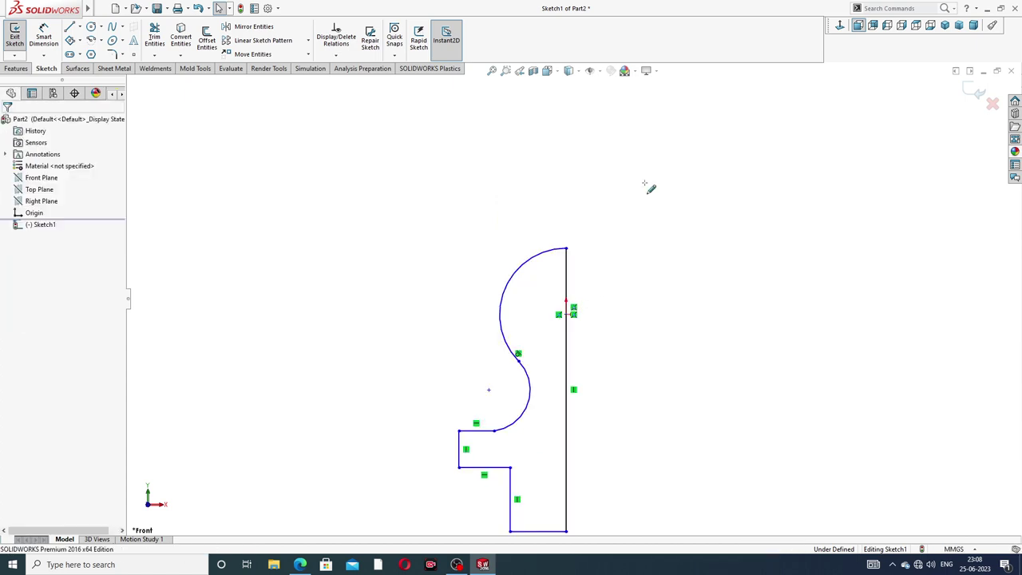
{"action": "scroll", "coordinate": [643, 241], "scroll_direction": "up", "scroll_amount": 3}
{"action": "scroll", "coordinate": [673, 200], "scroll_direction": "down", "scroll_amount": 3}
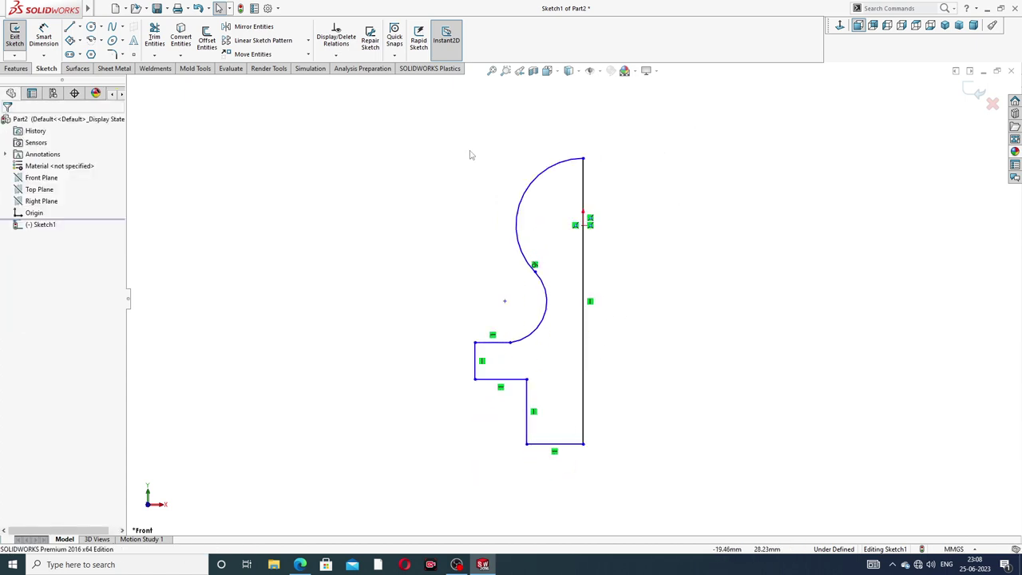
Dimension the upper ball arc R6 and the lower neck arc R2.20
{"action": "left_click", "coordinate": [43, 39]}
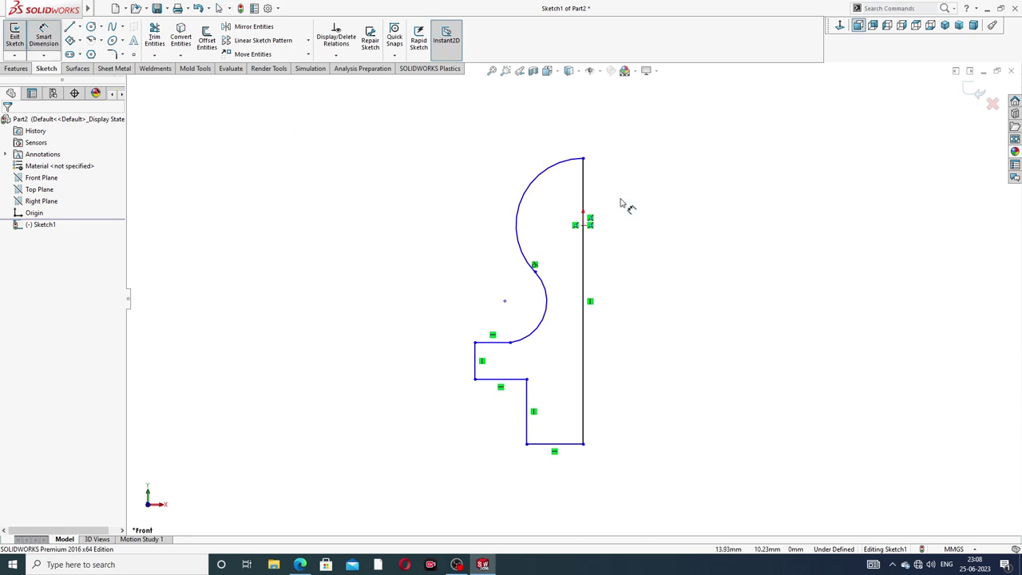
{"action": "scroll", "coordinate": [623, 205], "scroll_direction": "down", "scroll_amount": 1}
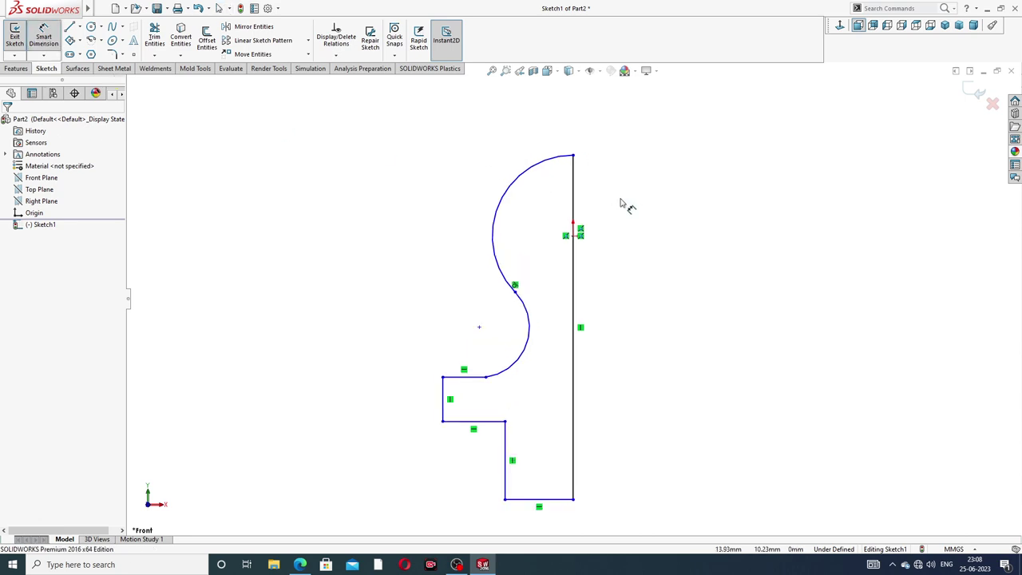
{"action": "left_click", "coordinate": [536, 166]}
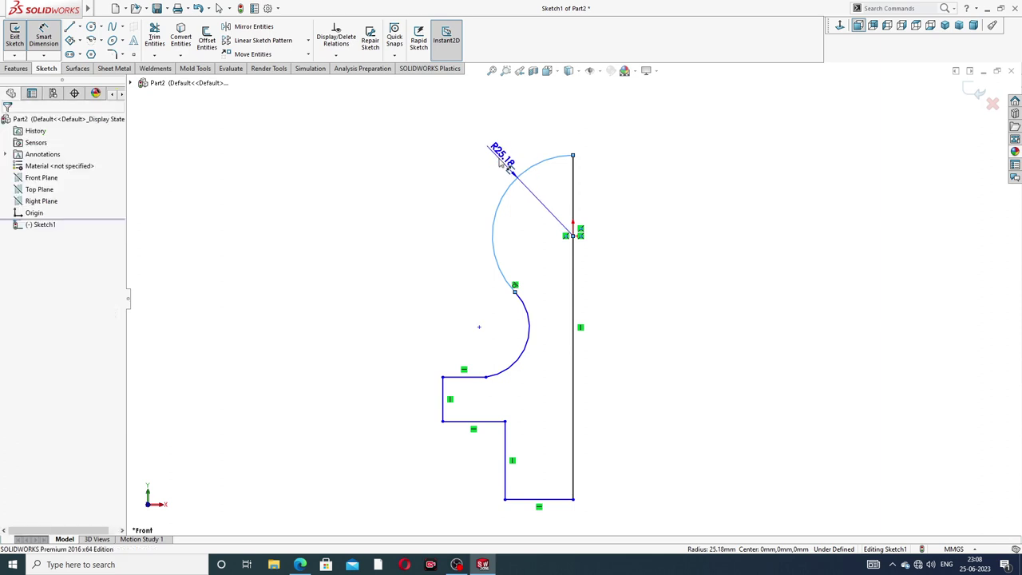
{"action": "left_click", "coordinate": [502, 160]}
{"action": "type", "text": "6"}
{"action": "key", "text": "Return"}
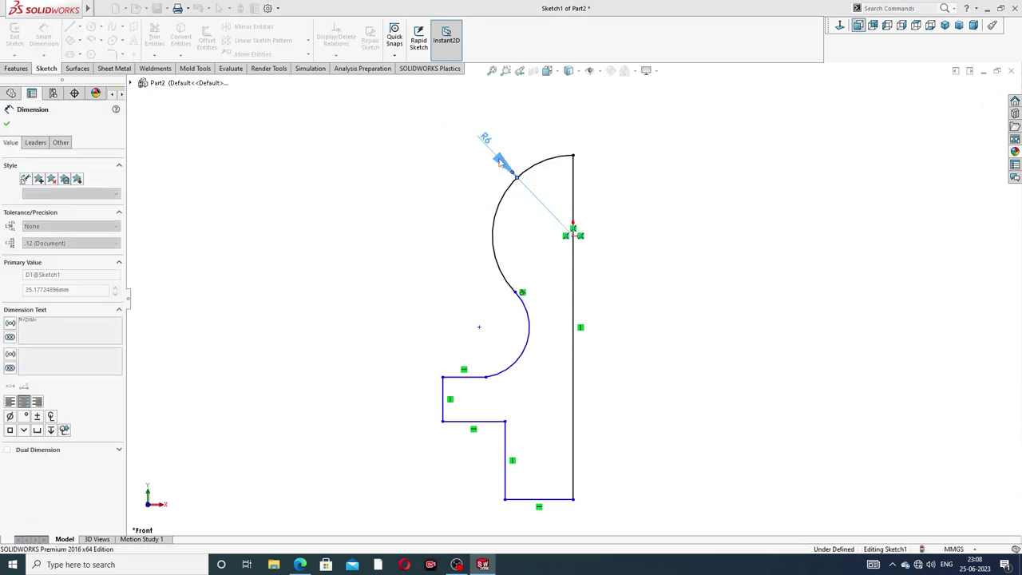
{"action": "left_click", "coordinate": [619, 164]}
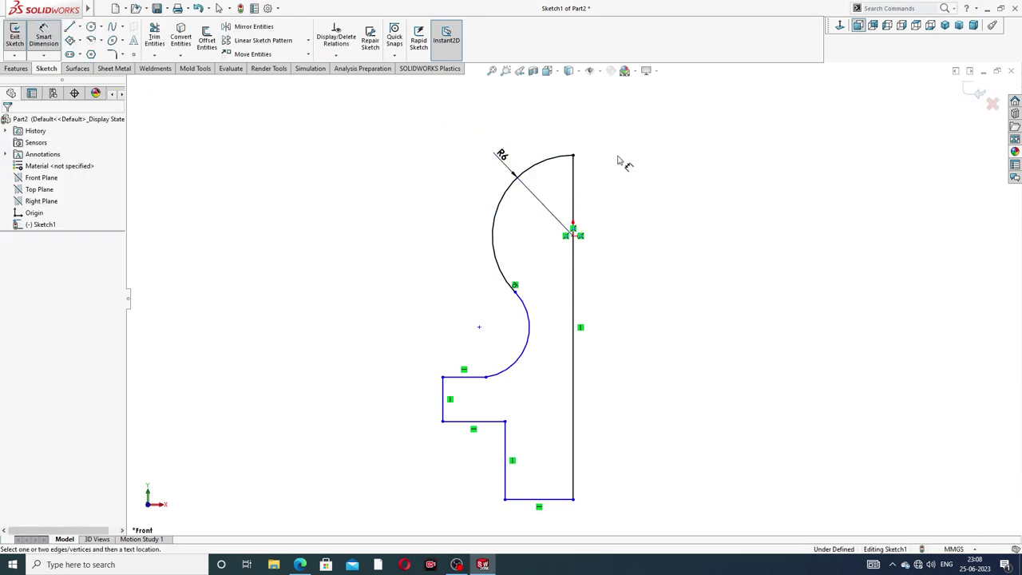
{"action": "left_click", "coordinate": [532, 332]}
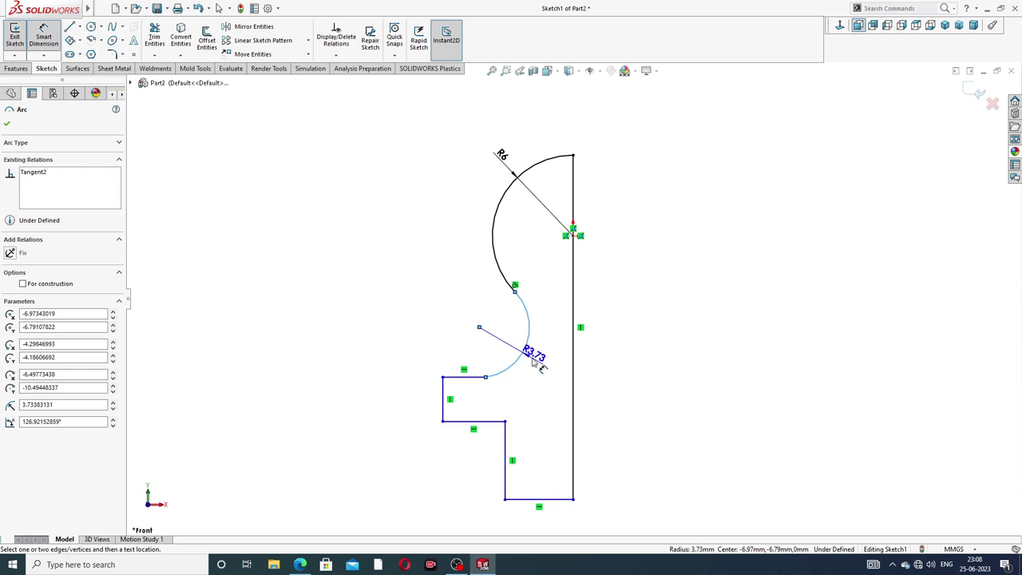
{"action": "left_click", "coordinate": [459, 317]}
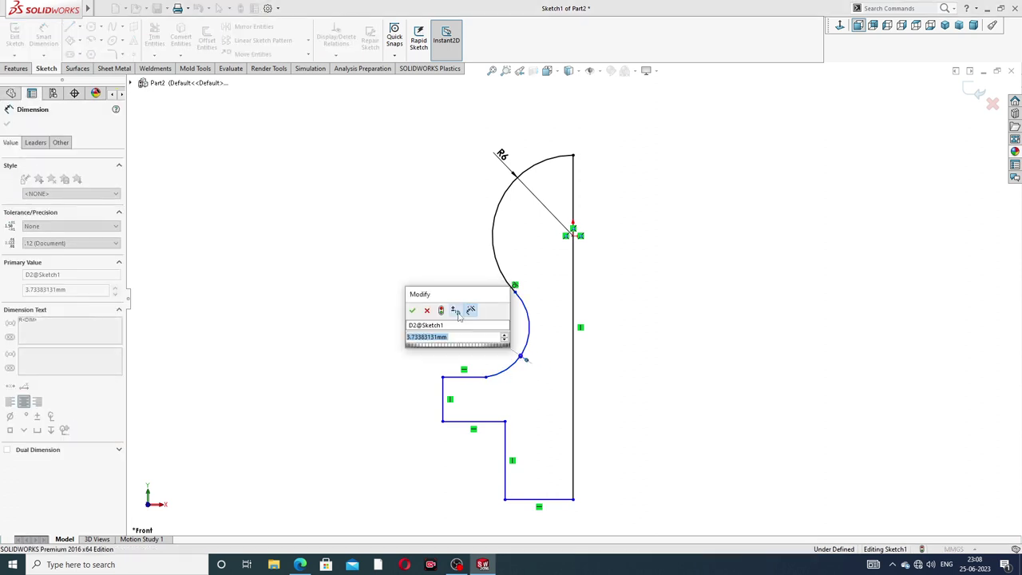
{"action": "type", "text": "2.2"}
{"action": "key", "text": "Return"}
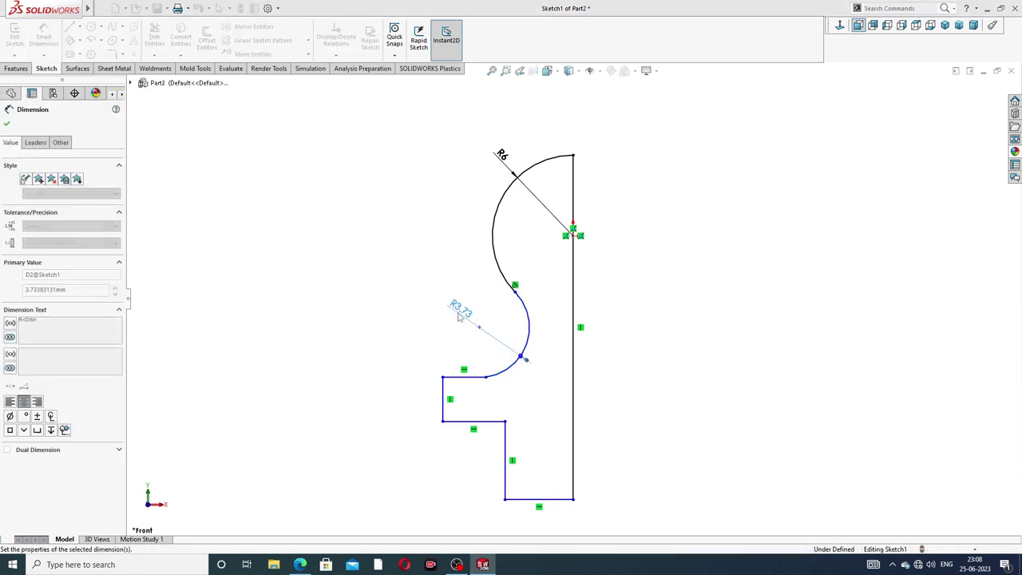
{"action": "left_click", "coordinate": [648, 320]}
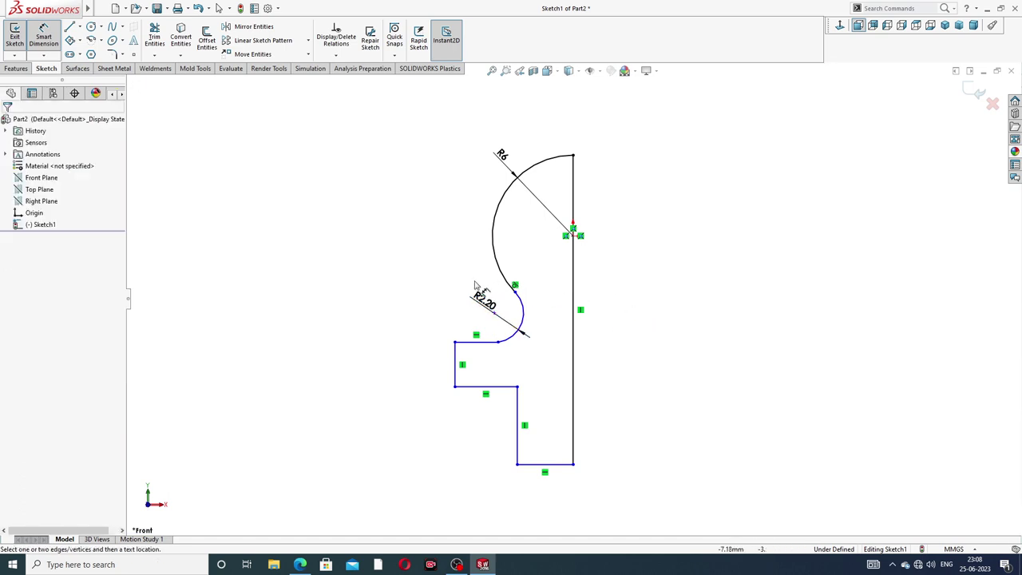
Check the lower arc's end point, then dimension the short left vertical line 5 mm
{"action": "right_click", "coordinate": [448, 269]}
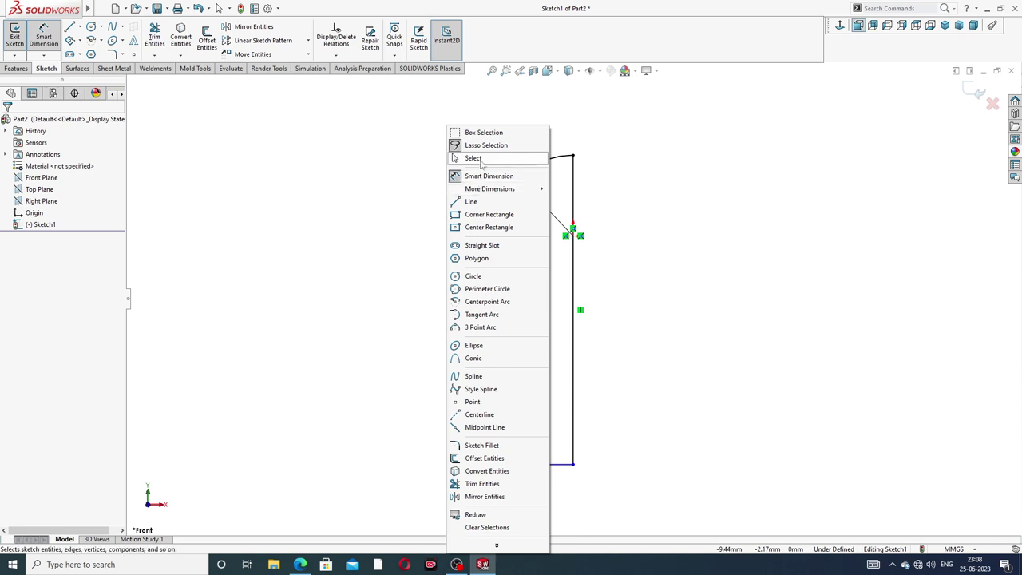
{"action": "left_click", "coordinate": [482, 159]}
{"action": "left_click", "coordinate": [498, 343]}
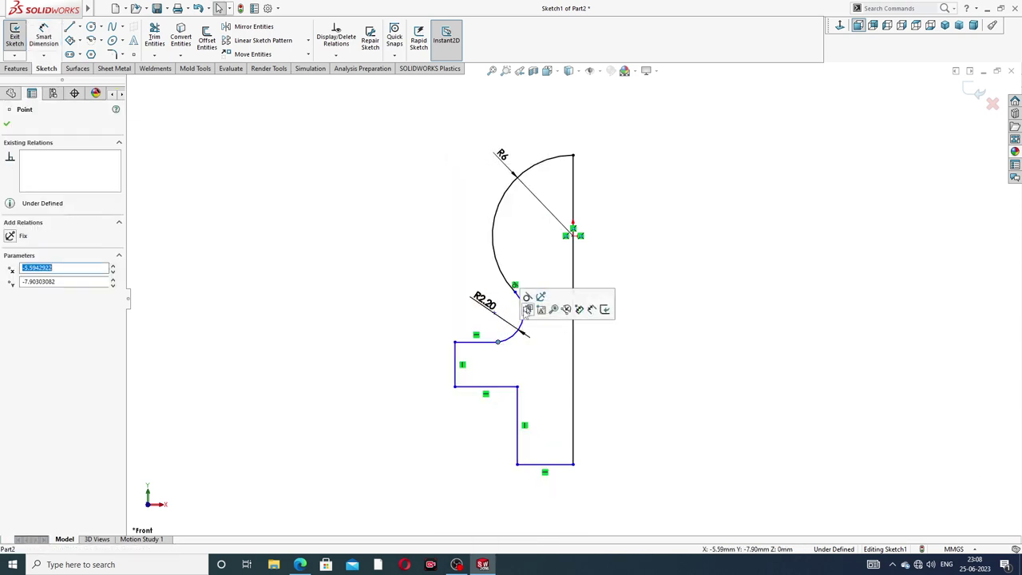
{"action": "left_click", "coordinate": [668, 267]}
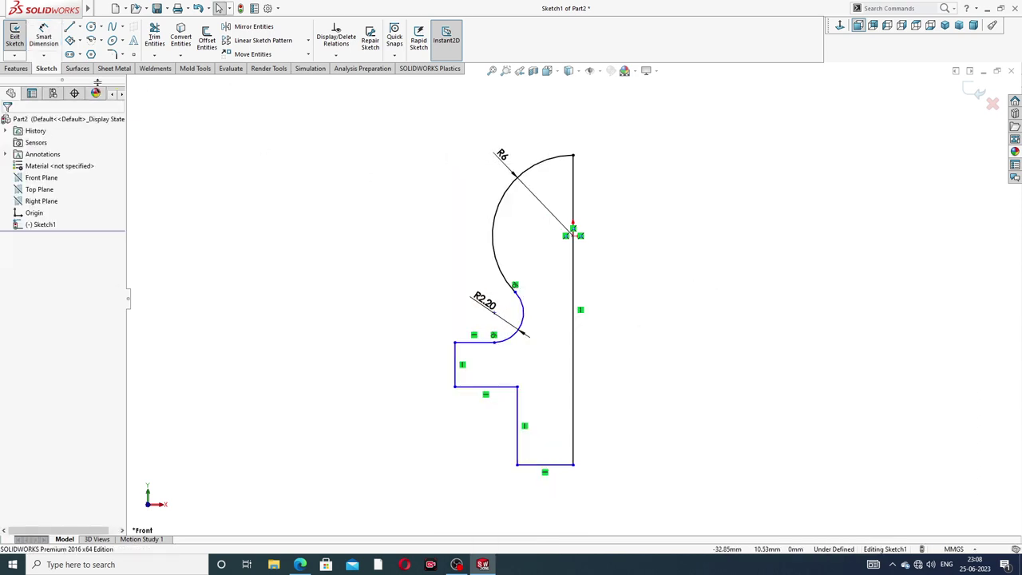
{"action": "left_click", "coordinate": [44, 36]}
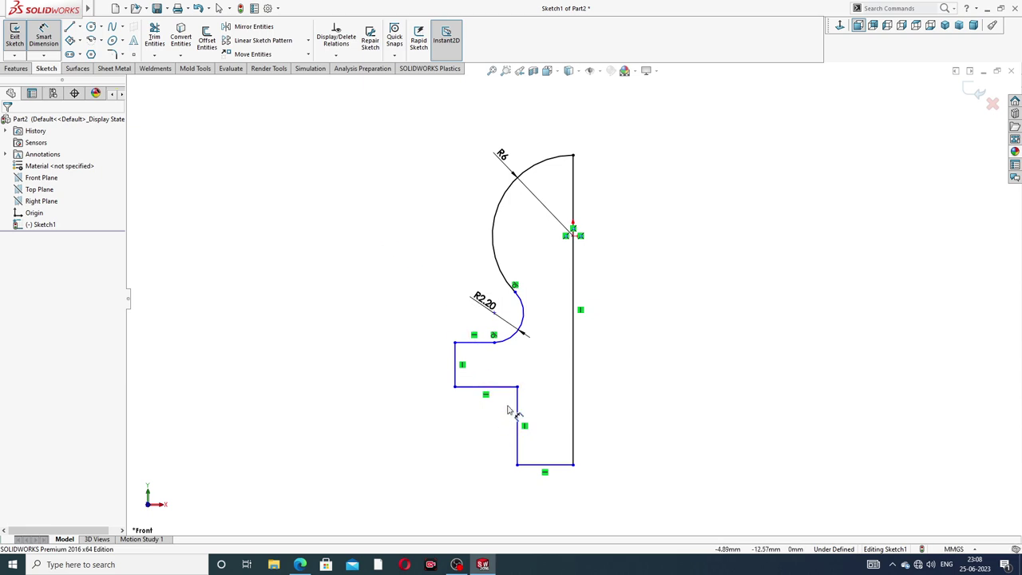
{"action": "left_click", "coordinate": [455, 357]}
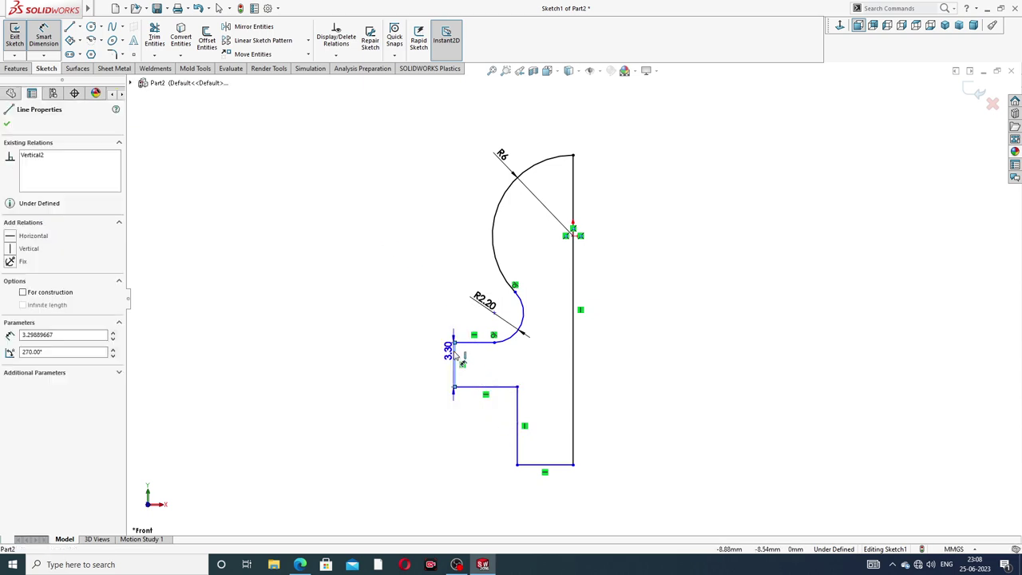
{"action": "left_click", "coordinate": [426, 367]}
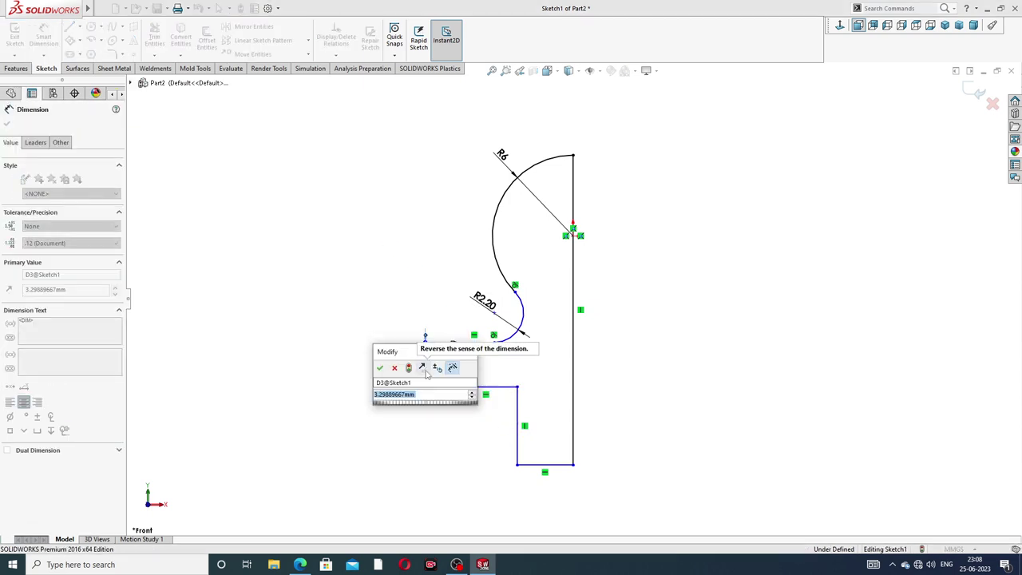
{"action": "type", "text": "5"}
{"action": "key", "text": "Return"}
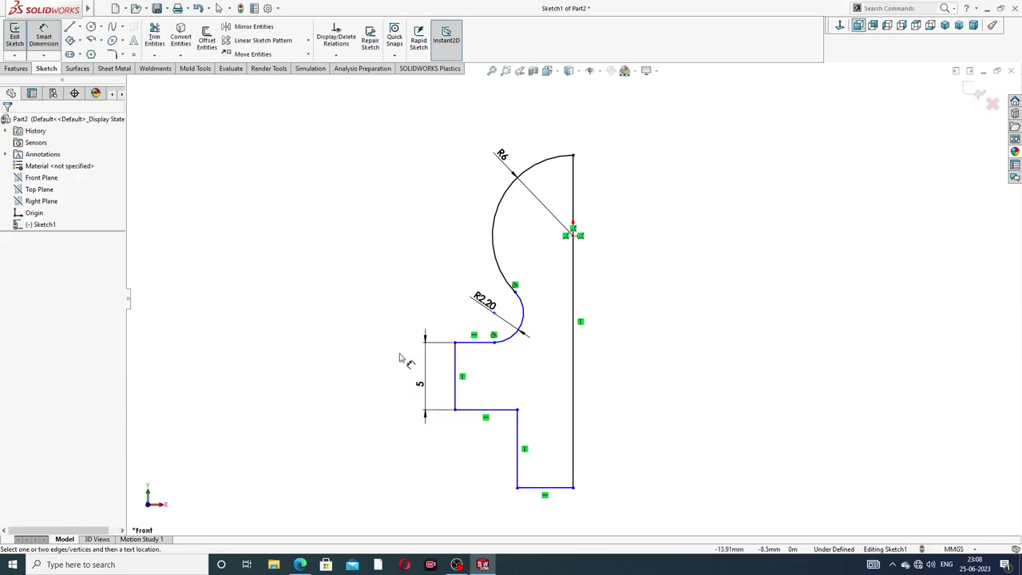
Add the 16 mm overall height and reposition the 16 and 5 dimensions
{"action": "left_click", "coordinate": [484, 343]}
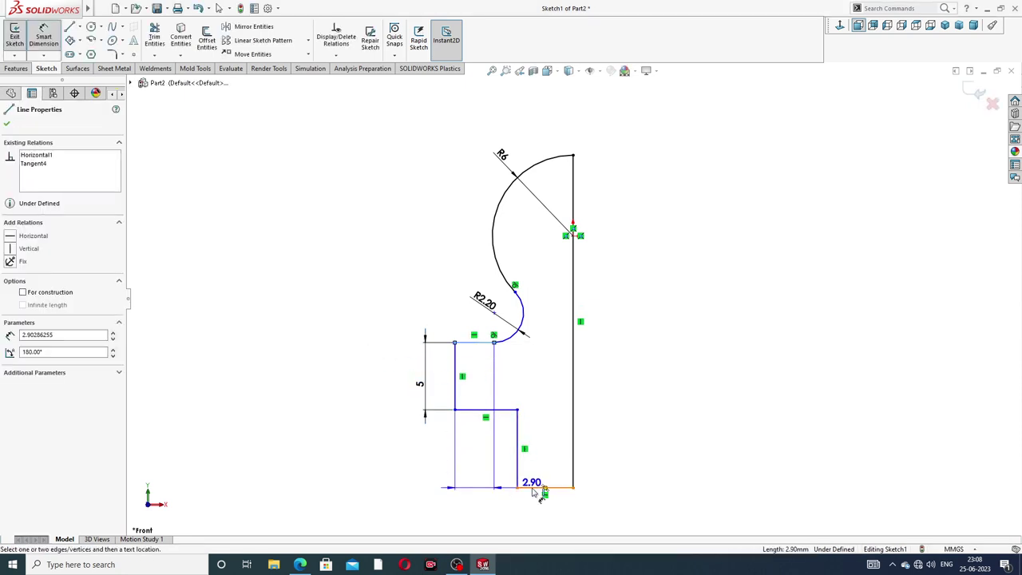
{"action": "left_click", "coordinate": [535, 489]}
{"action": "left_click", "coordinate": [400, 430]}
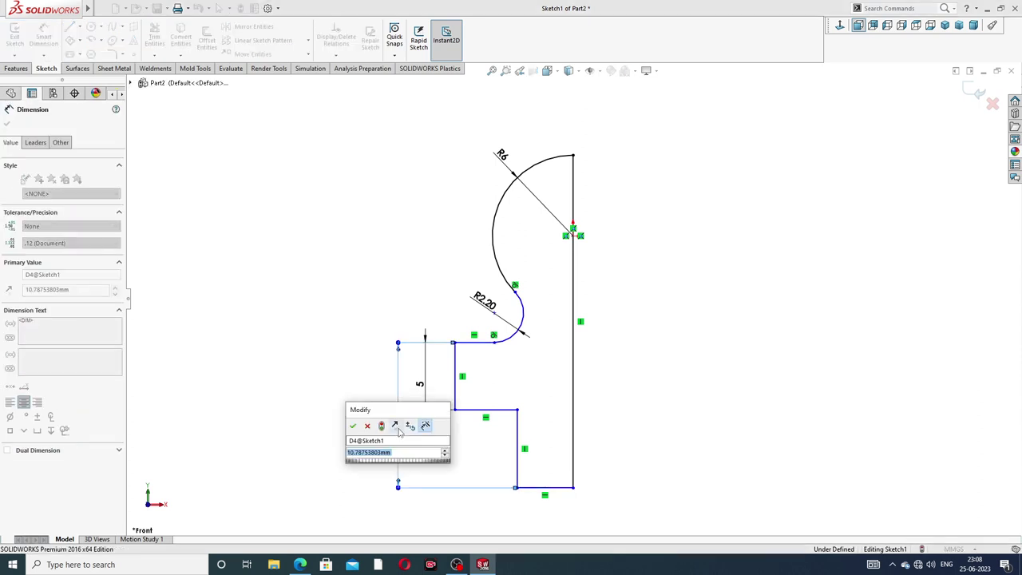
{"action": "type", "text": "16"}
{"action": "key", "text": "Return"}
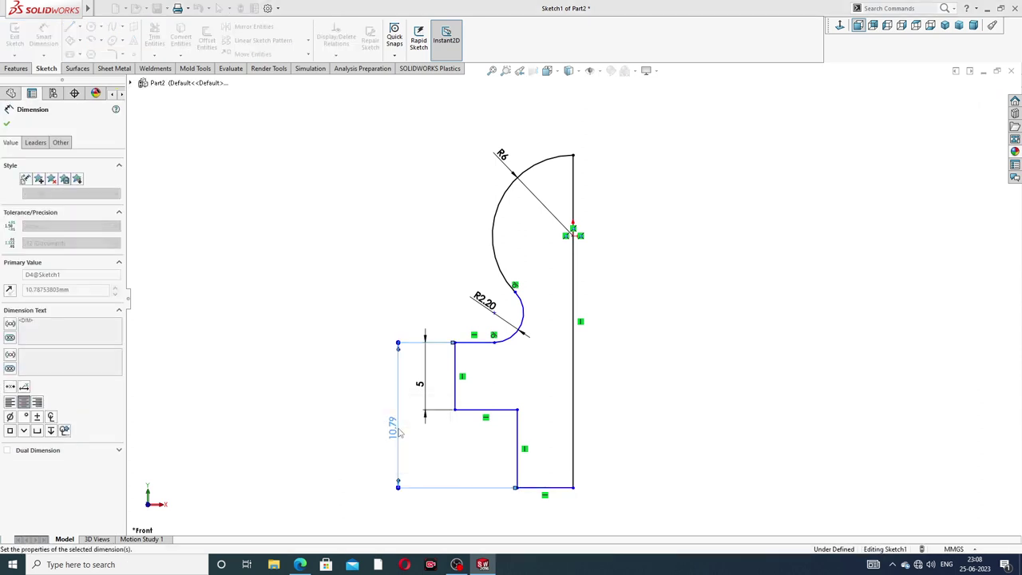
{"action": "left_click", "coordinate": [675, 355]}
{"action": "scroll", "coordinate": [572, 302], "scroll_direction": "up", "scroll_amount": 3}
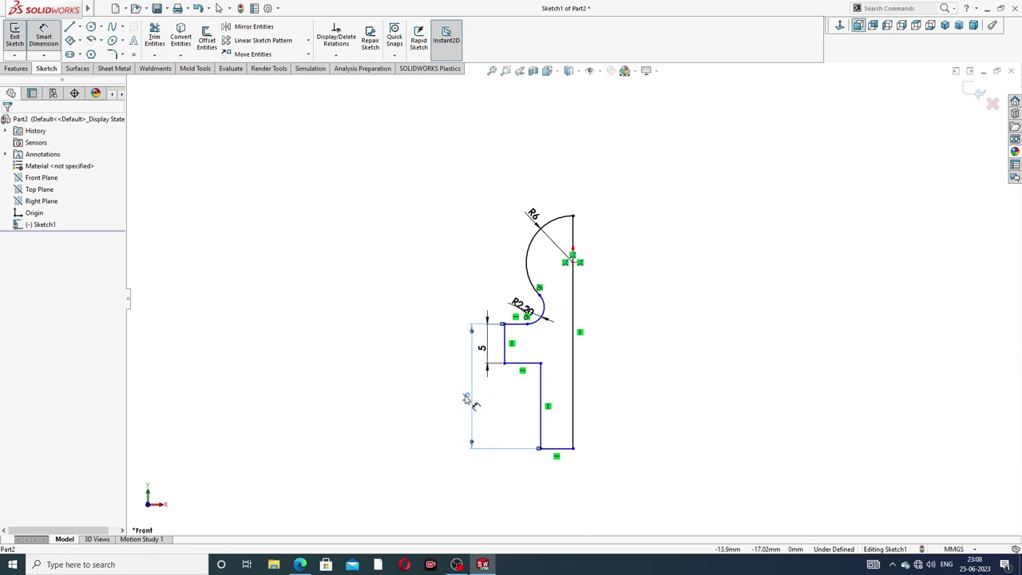
{"action": "left_click_drag", "start_coordinate": [466, 399], "coordinate": [454, 399]}
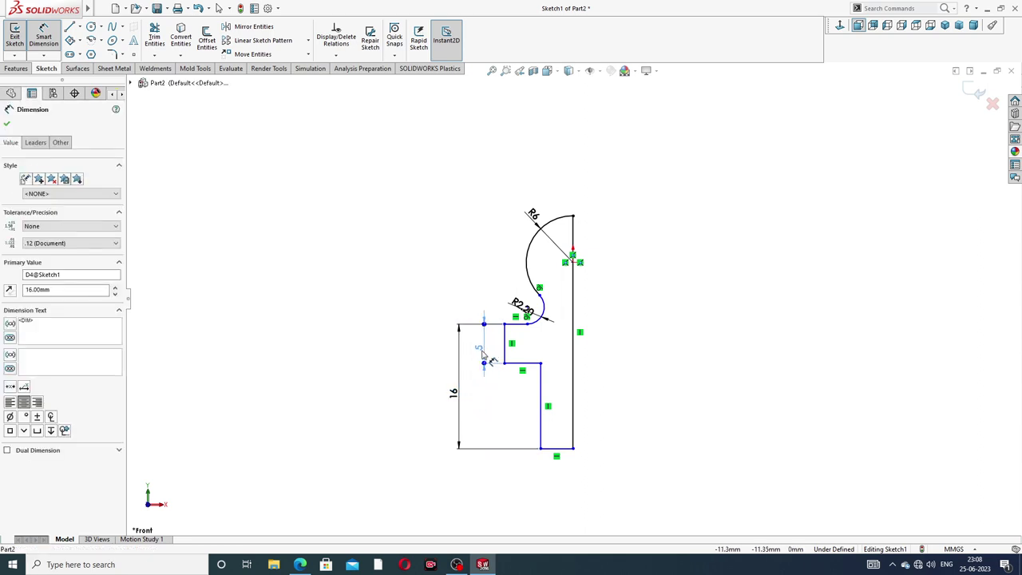
{"action": "left_click", "coordinate": [483, 355]}
{"action": "left_click", "coordinate": [635, 341]}
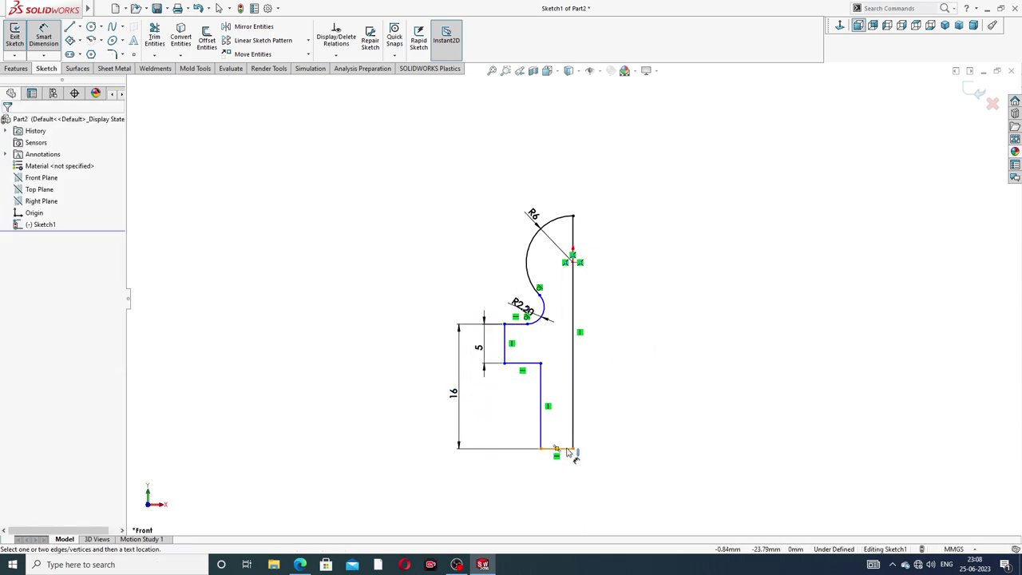
Dimension the bottom width 5 mm and the step-to-right-edge width 8 mm
{"action": "left_click", "coordinate": [569, 451]}
{"action": "left_click", "coordinate": [561, 470]}
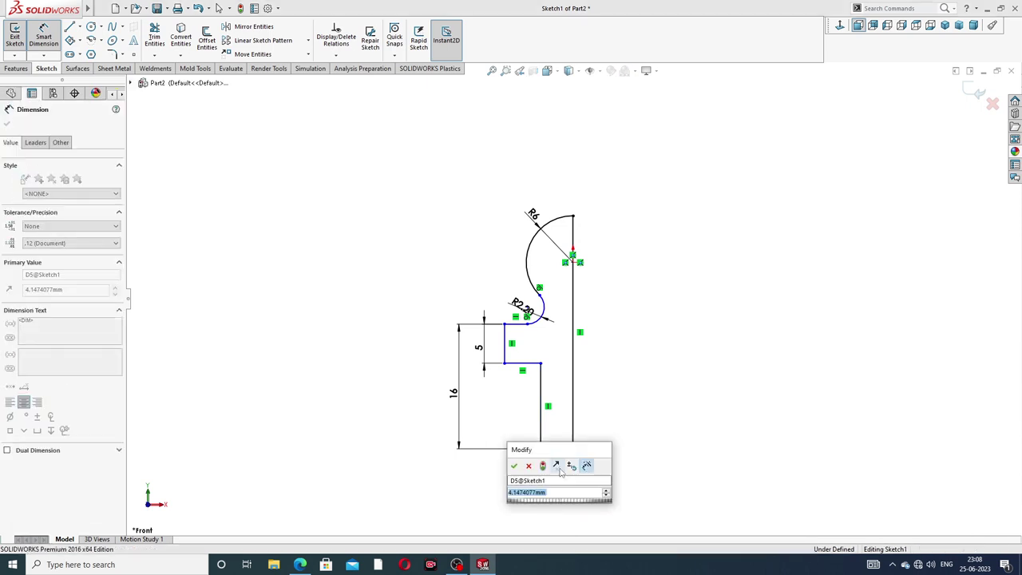
{"action": "type", "text": "5"}
{"action": "key", "text": "Return"}
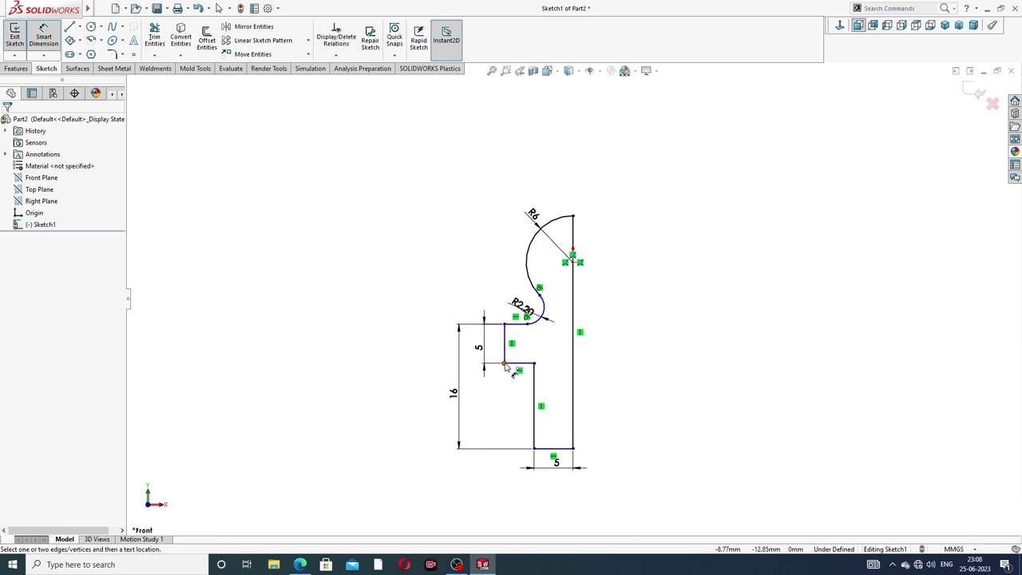
{"action": "left_click", "coordinate": [505, 364]}
{"action": "left_click", "coordinate": [573, 372]}
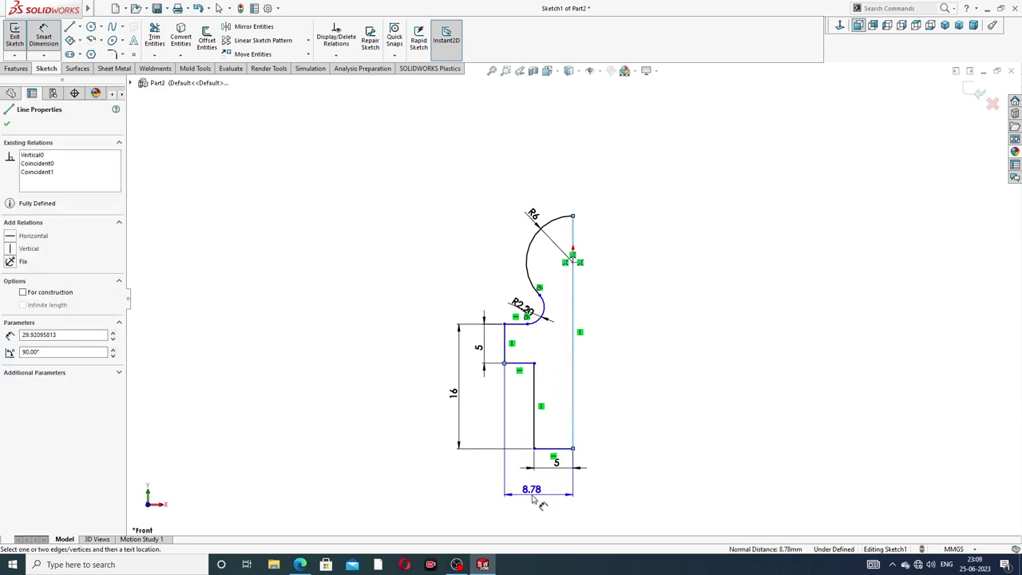
{"action": "left_click", "coordinate": [534, 499]}
{"action": "type", "text": "8"}
{"action": "key", "text": "Return"}
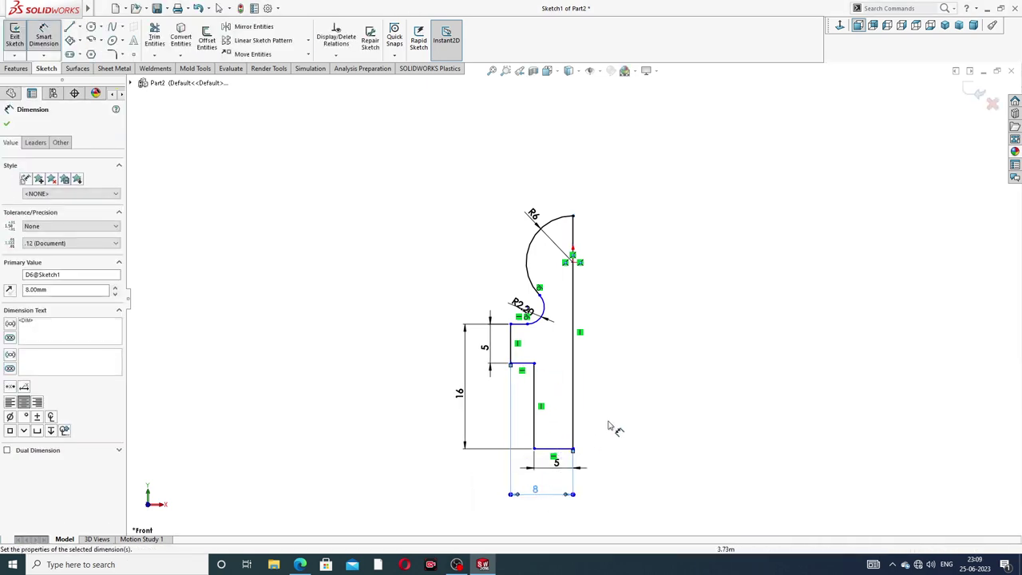
Set the small arc's centre 6.50 mm from the right vertical edge
{"action": "scroll", "coordinate": [535, 344], "scroll_direction": "down", "scroll_amount": 2}
{"action": "scroll", "coordinate": [548, 299], "scroll_direction": "down", "scroll_amount": 3}
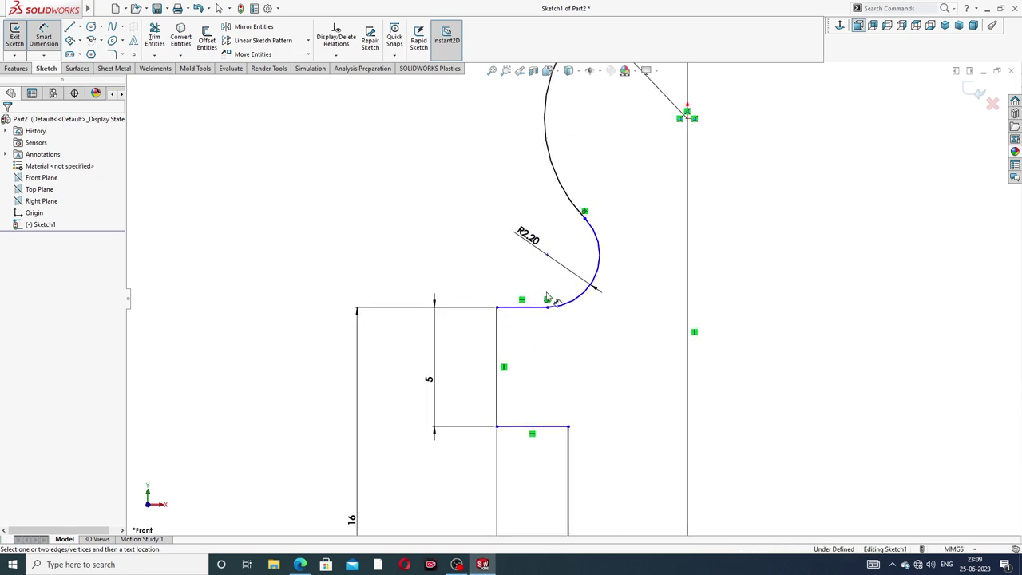
{"action": "left_click", "coordinate": [548, 255]}
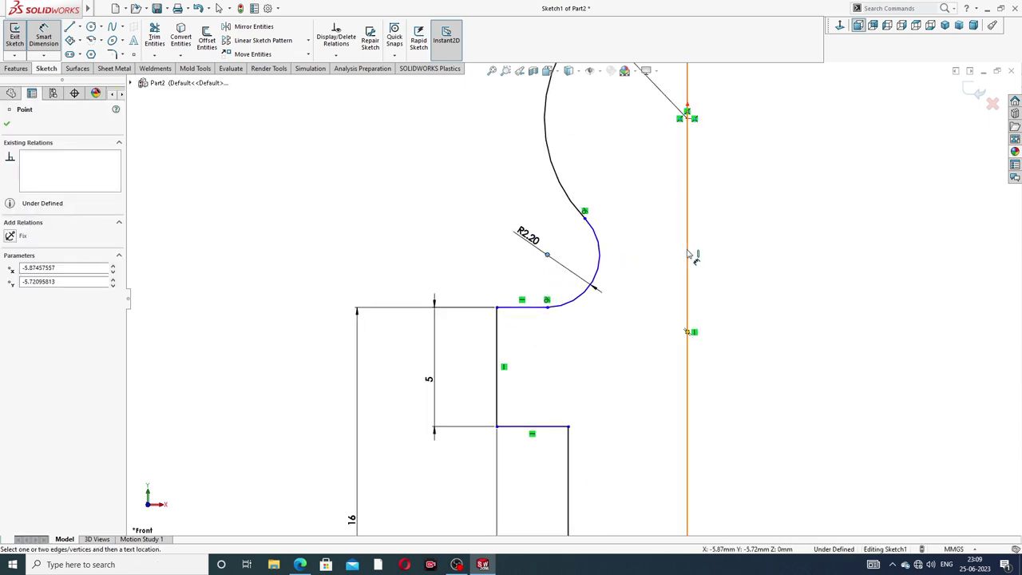
{"action": "left_click", "coordinate": [688, 259]}
{"action": "left_click", "coordinate": [631, 327]}
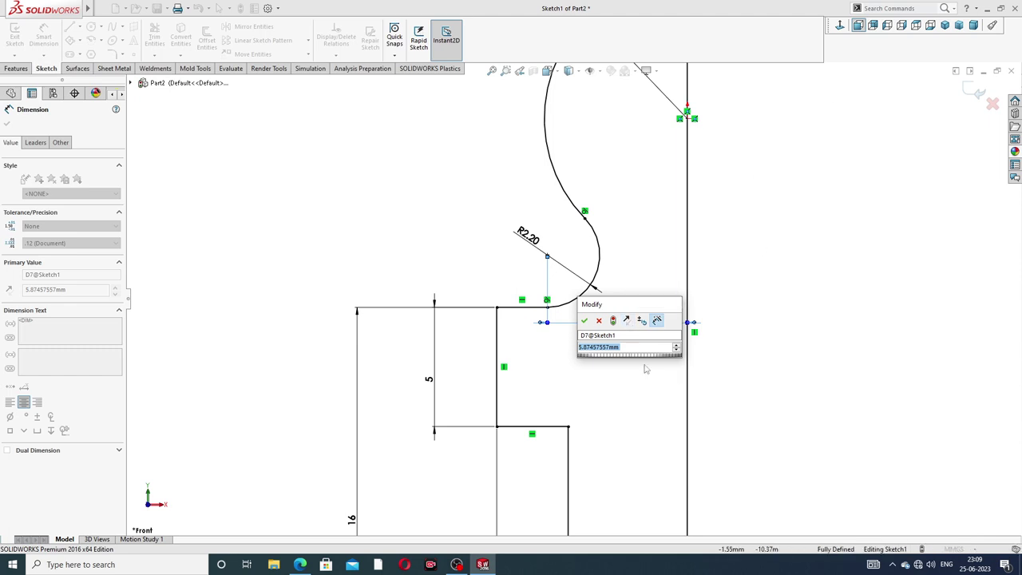
{"action": "type", "text": "6.5"}
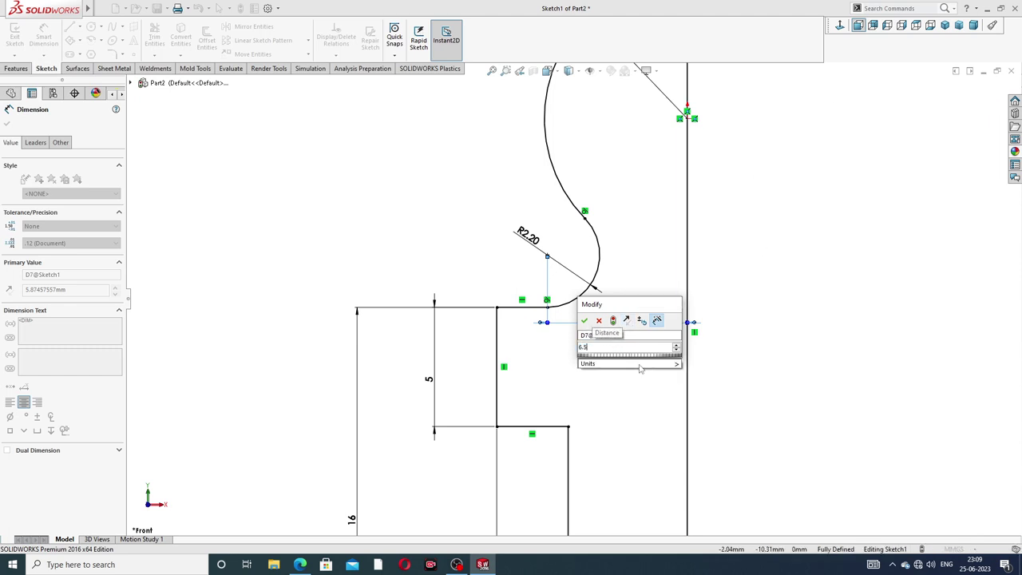
{"action": "key", "text": "Return"}
{"action": "left_click", "coordinate": [730, 312]}
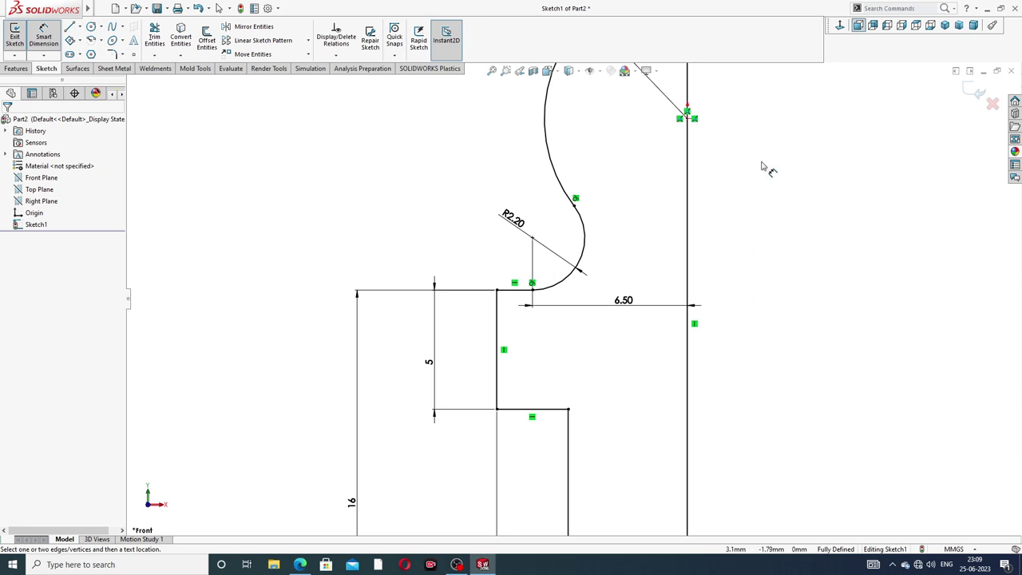
Zoom to fit and tidy the R2.20, 6.50 and R6 dimension labels
{"action": "key", "text": "f"}
{"action": "key", "text": "z"}
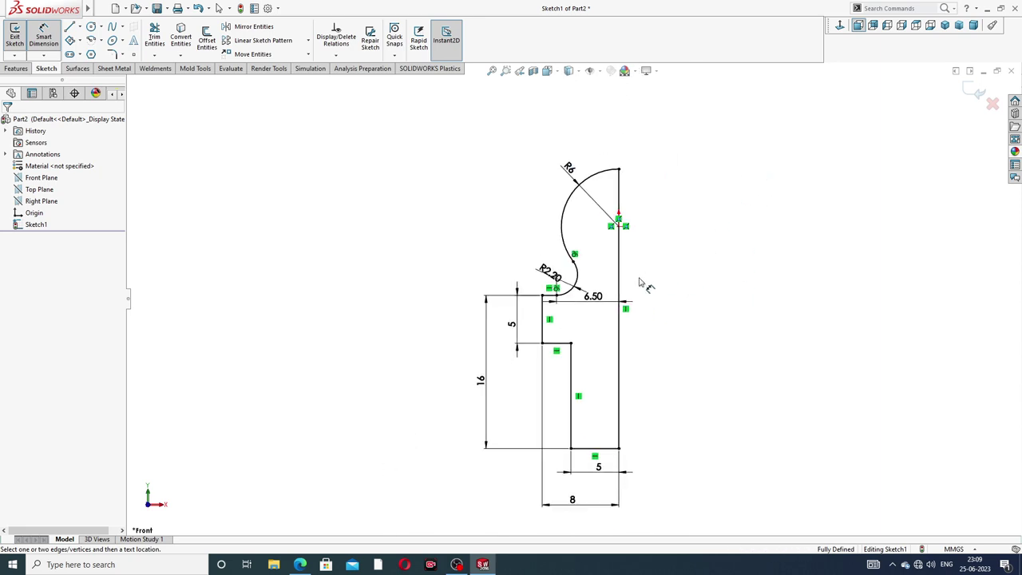
{"action": "left_click_drag", "start_coordinate": [548, 280], "coordinate": [528, 254]}
{"action": "left_click", "coordinate": [719, 284]}
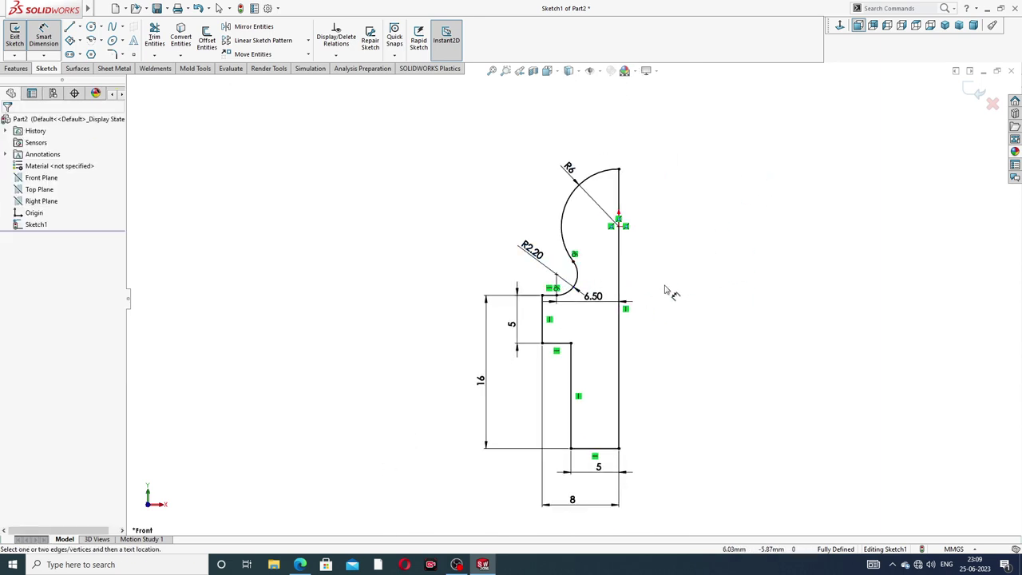
{"action": "left_click_drag", "start_coordinate": [601, 304], "coordinate": [597, 316]}
{"action": "left_click", "coordinate": [708, 281]}
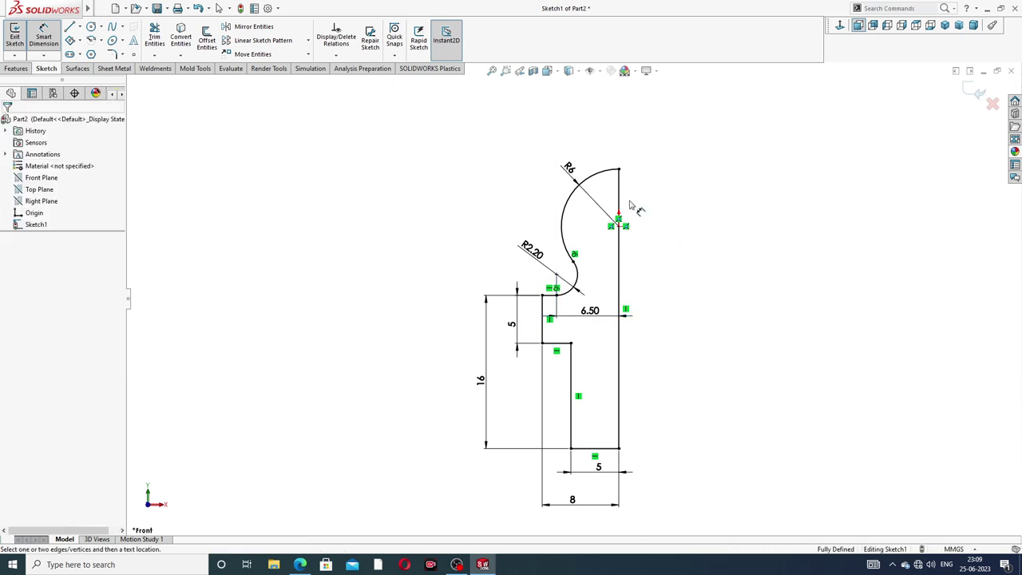
{"action": "left_click_drag", "start_coordinate": [578, 178], "coordinate": [569, 167]}
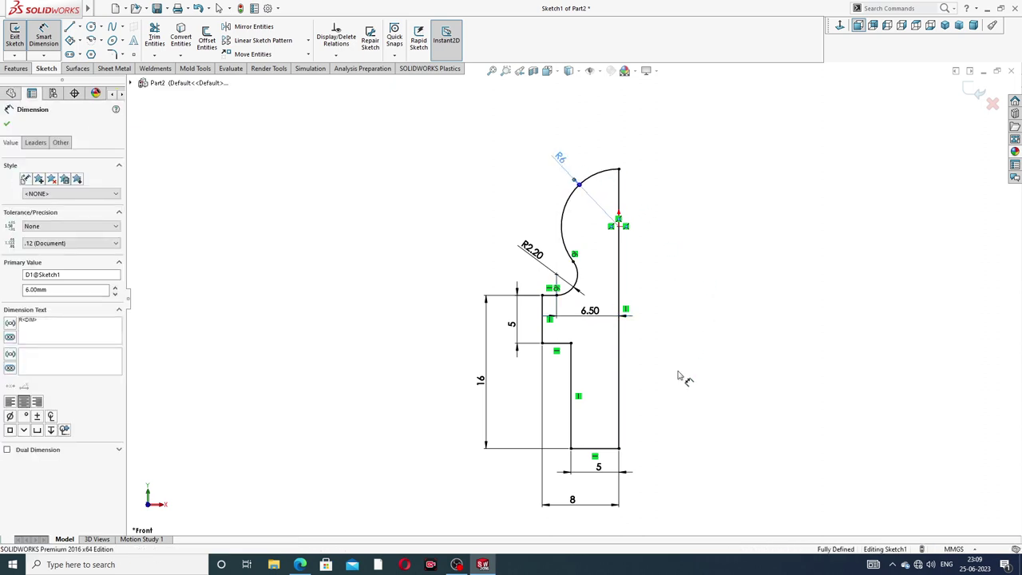
{"action": "right_click", "coordinate": [725, 216]}
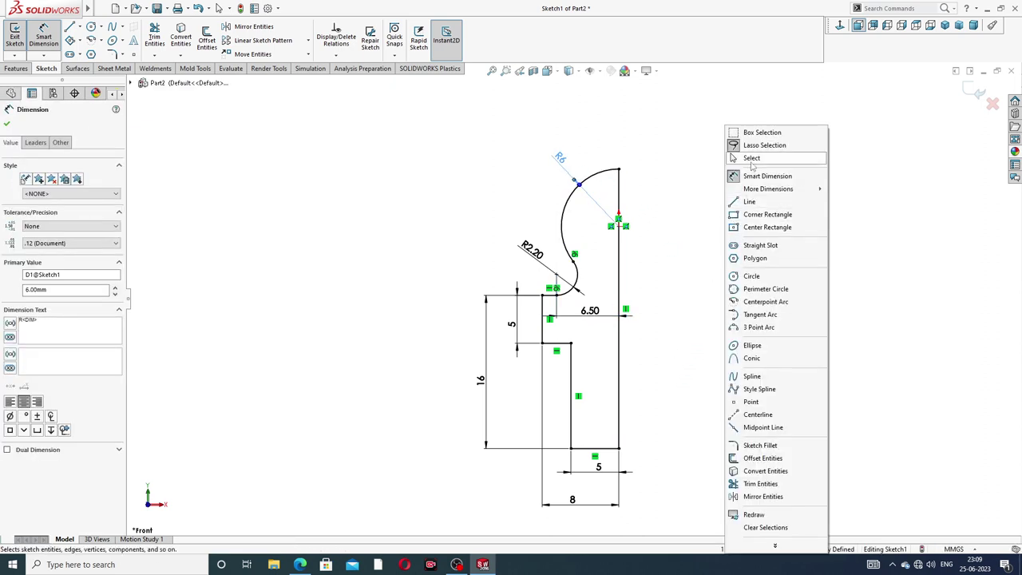
{"action": "left_click", "coordinate": [750, 159]}
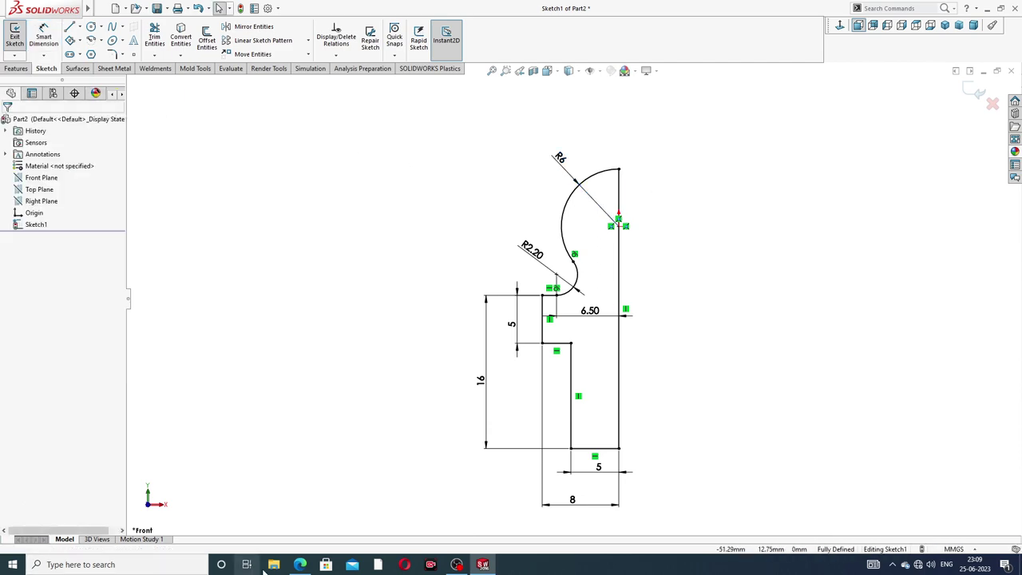
{"action": "left_click", "coordinate": [300, 565]}
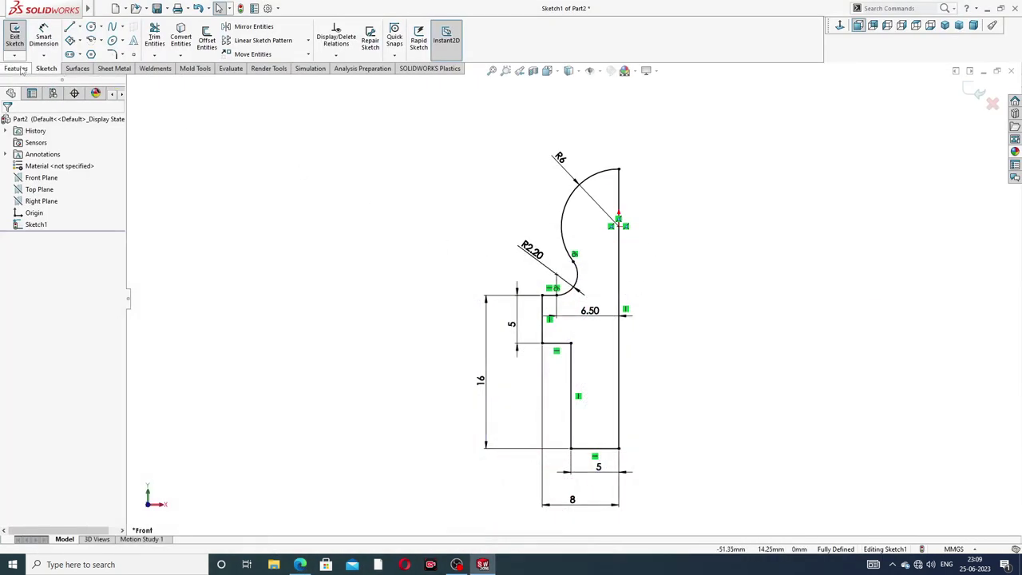
Revolve Sketch1 360° about its vertical axis line into Revolve1 and orbit to the underside
{"action": "left_click", "coordinate": [17, 69]}
{"action": "left_click", "coordinate": [50, 36]}
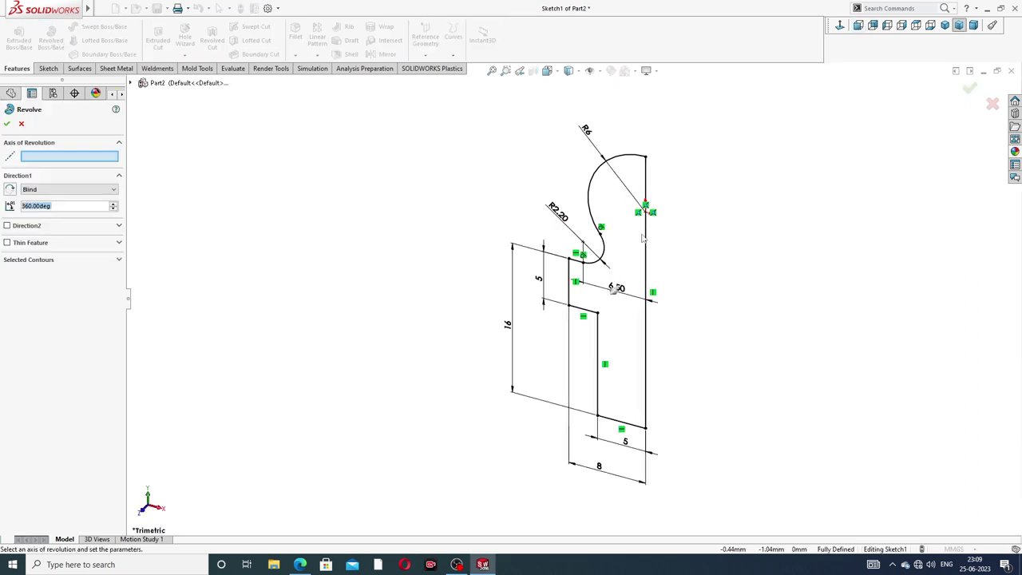
{"action": "left_click", "coordinate": [647, 260]}
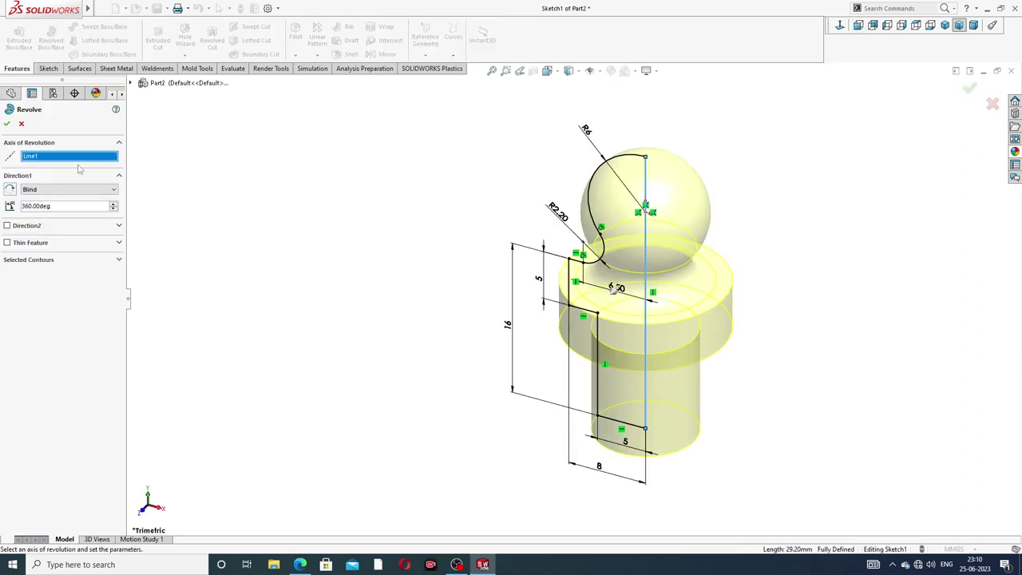
{"action": "left_click", "coordinate": [7, 124]}
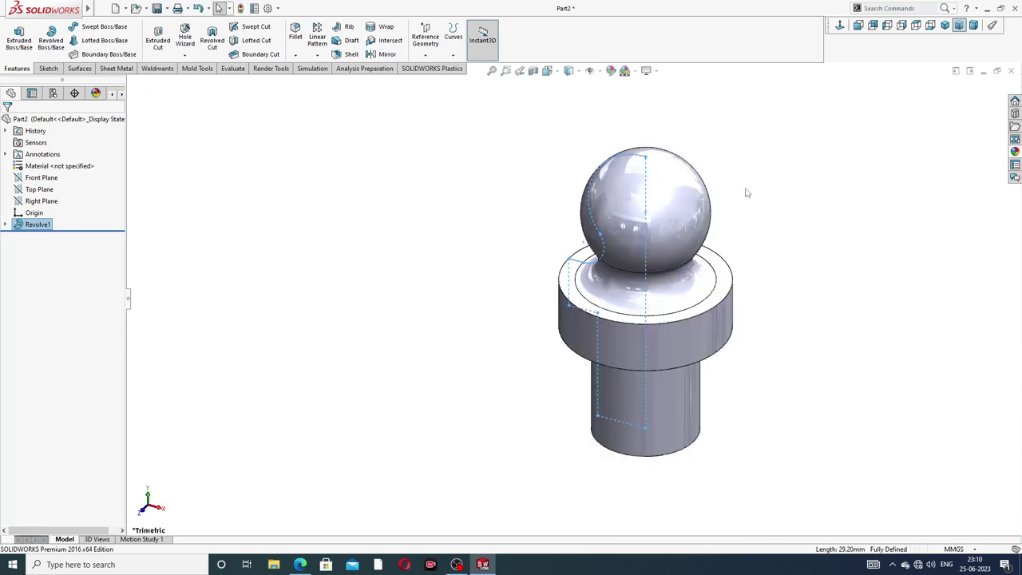
{"action": "mouse_move", "coordinate": [756, 261]}
{"action": "middle_mouse_down"}
{"action": "mouse_move", "coordinate": [805, 162]}
{"action": "mouse_move", "coordinate": [794, 229]}
{"action": "mouse_move", "coordinate": [810, 176]}
{"action": "mouse_move", "coordinate": [774, 258]}
{"action": "mouse_move", "coordinate": [776, 155]}
{"action": "mouse_move", "coordinate": [702, 250]}
{"action": "middle_mouse_up"}
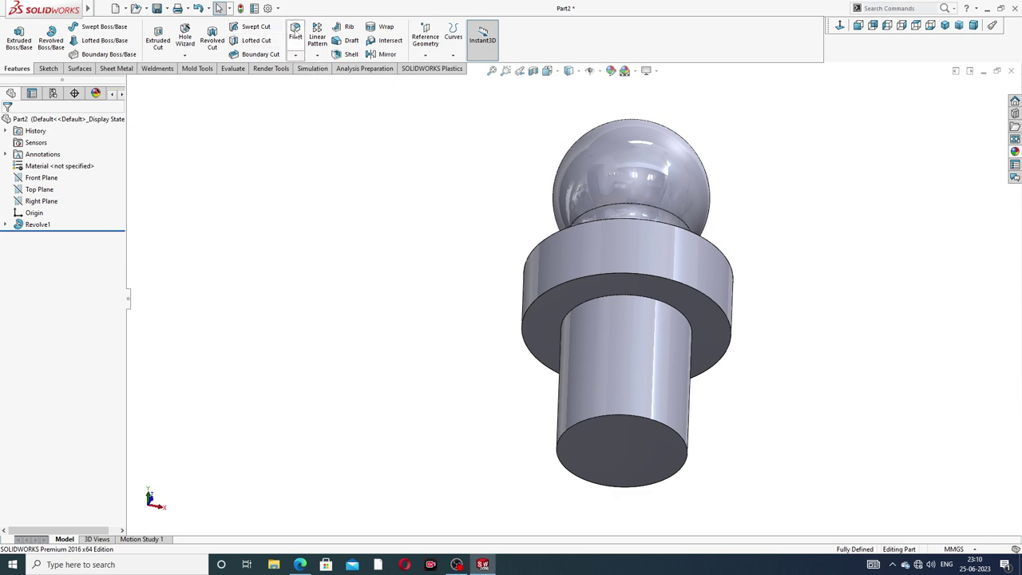
Fillet the shaft-to-collar edge with a 0.5 mm radius
{"action": "left_click", "coordinate": [295, 36]}
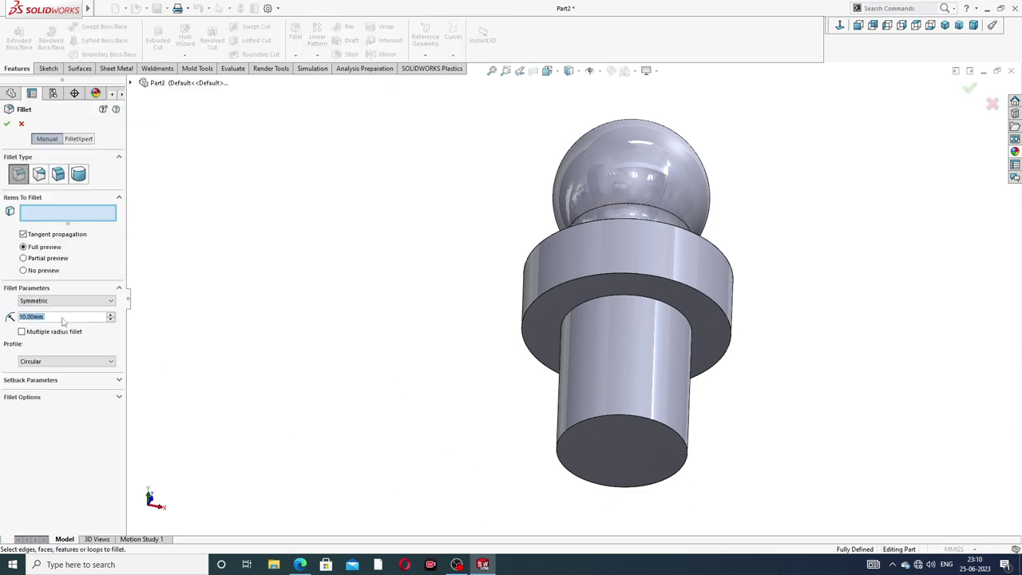
{"action": "type", "text": "0.5"}
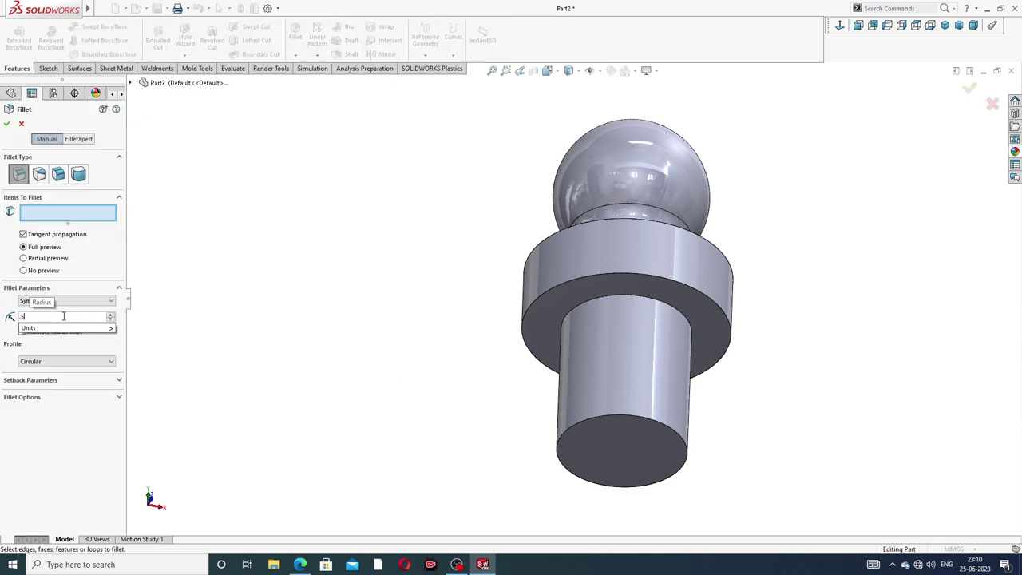
{"action": "key", "text": "Return"}
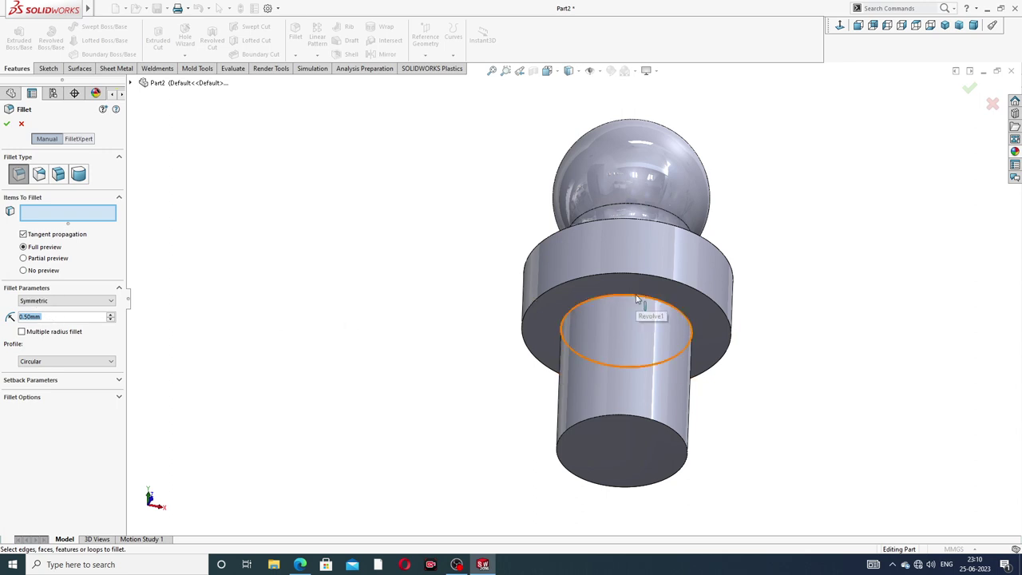
{"action": "left_click", "coordinate": [653, 294]}
{"action": "left_click", "coordinate": [967, 92]}
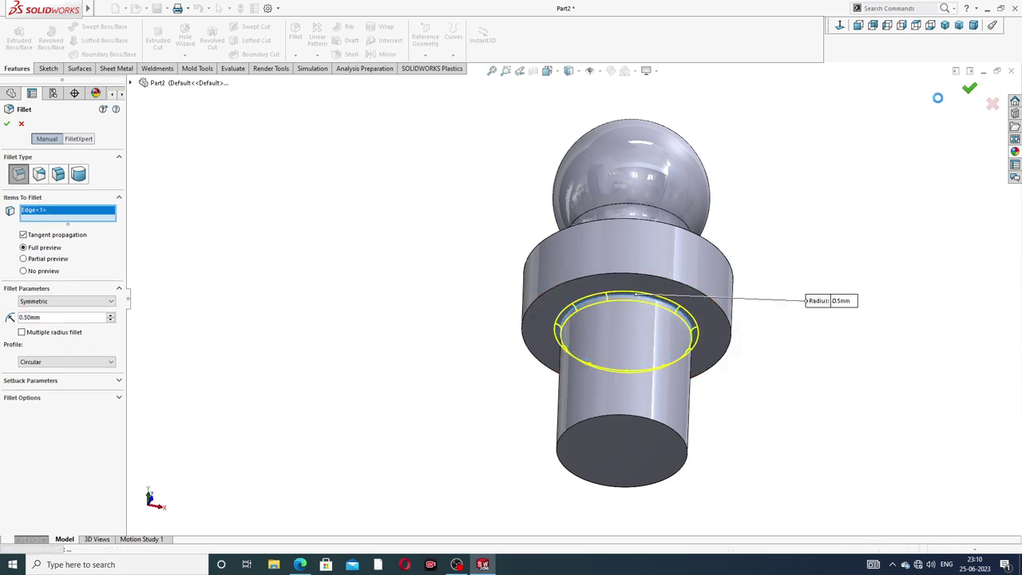
Chamfer the shaft's bottom edge 1 mm at 45°
{"action": "middle_click_drag", "start_coordinate": [461, 218], "coordinate": [468, 263]}
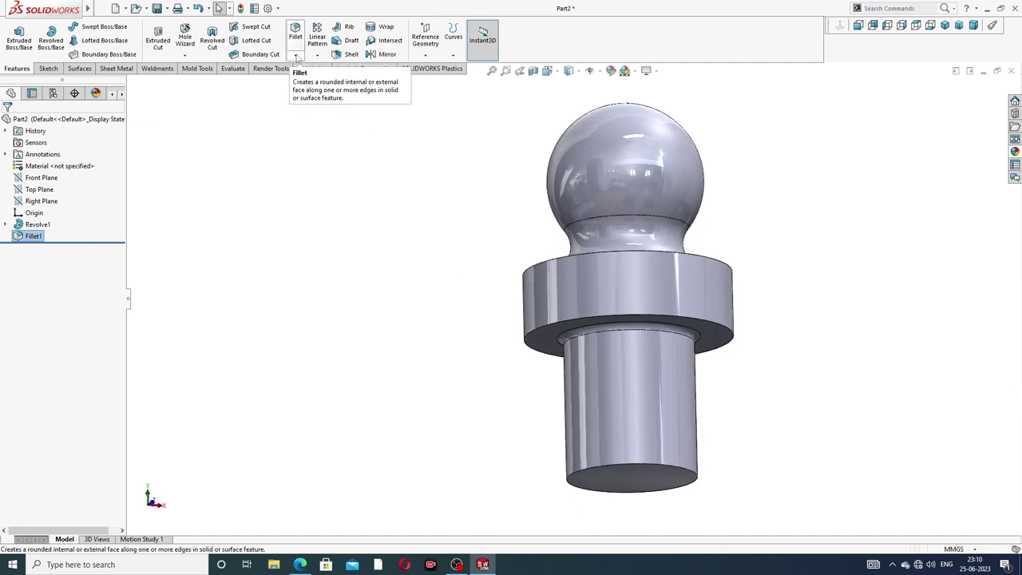
{"action": "left_click", "coordinate": [296, 54]}
{"action": "left_click", "coordinate": [312, 83]}
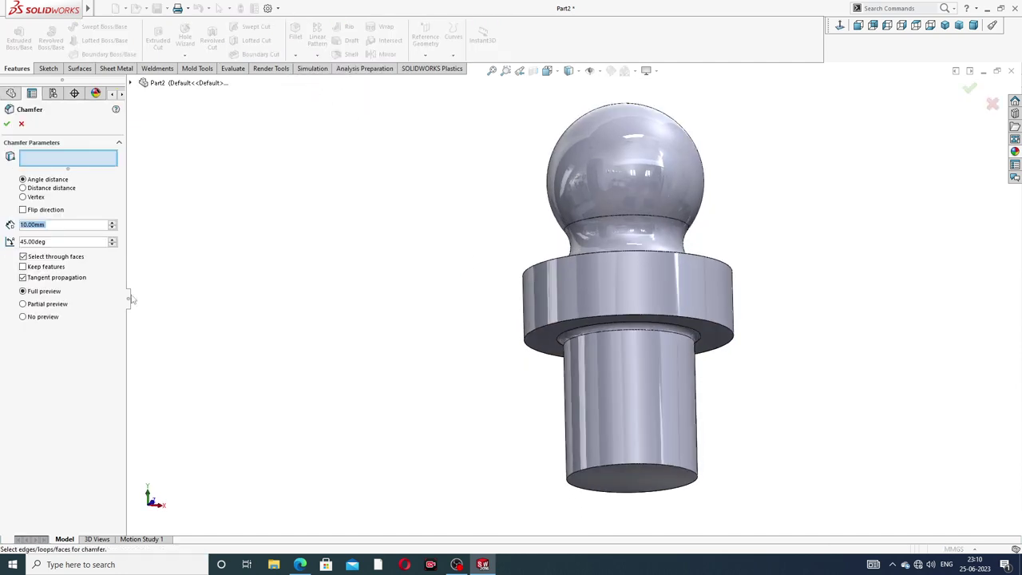
{"action": "type", "text": "1"}
{"action": "key", "text": "Return"}
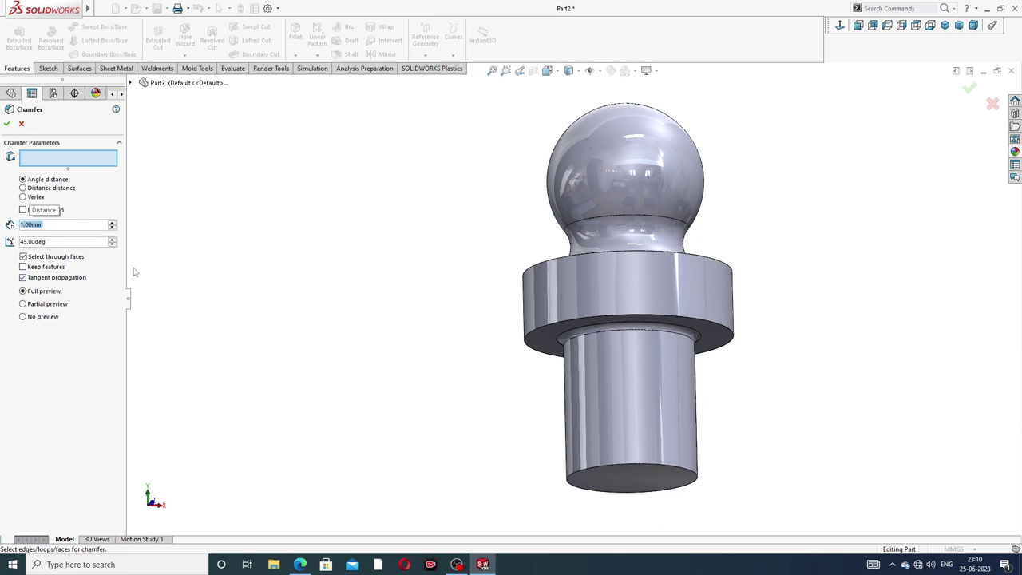
{"action": "left_click", "coordinate": [645, 482]}
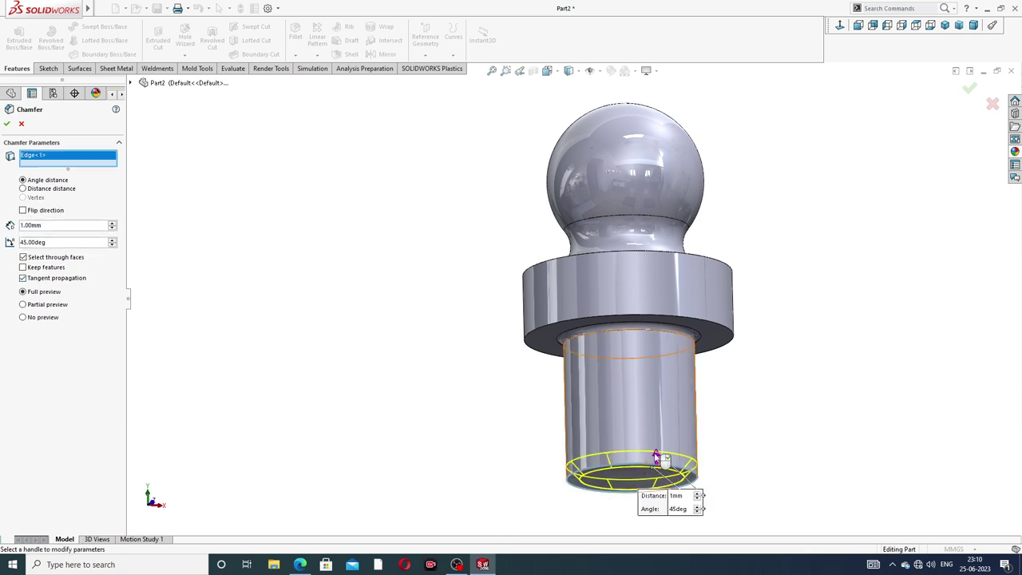
{"action": "left_click", "coordinate": [970, 91]}
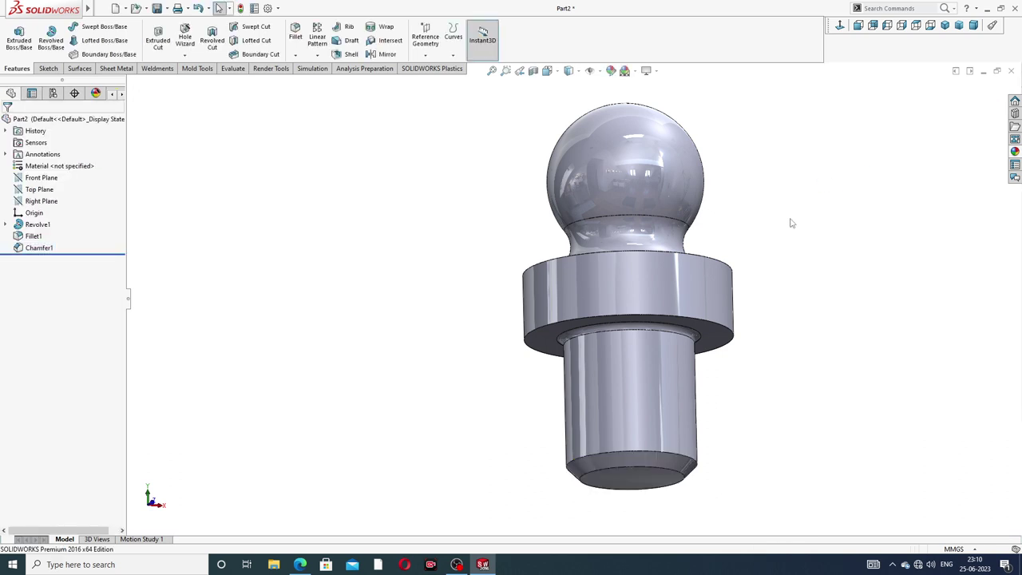
Start a sketch on the shaft's bottom face and draw a circle centred on the origin
{"action": "middle_click_drag", "start_coordinate": [717, 378], "coordinate": [695, 336]}
{"action": "left_click", "coordinate": [650, 390]}
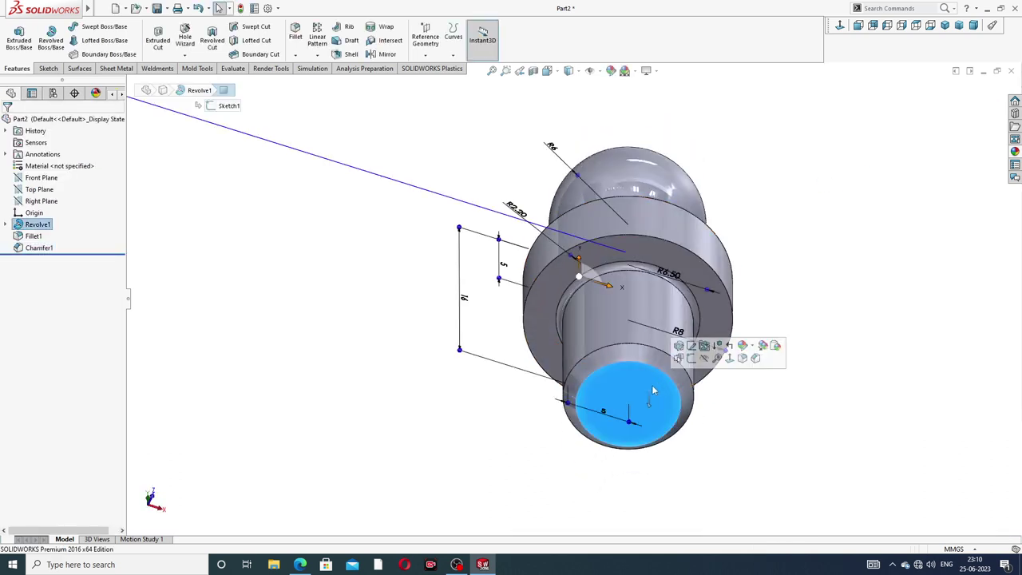
{"action": "left_click", "coordinate": [691, 359]}
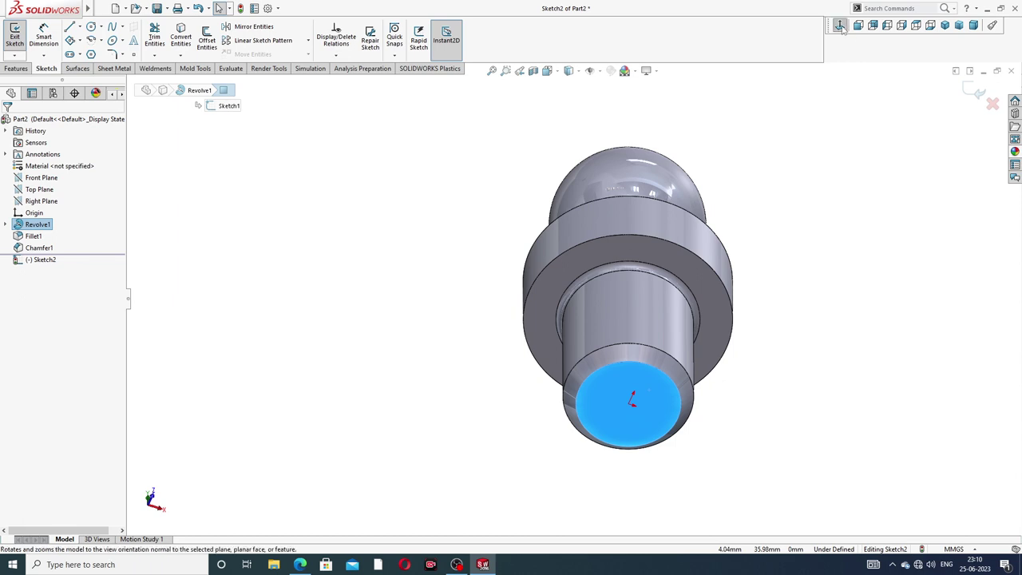
{"action": "left_click", "coordinate": [92, 27]}
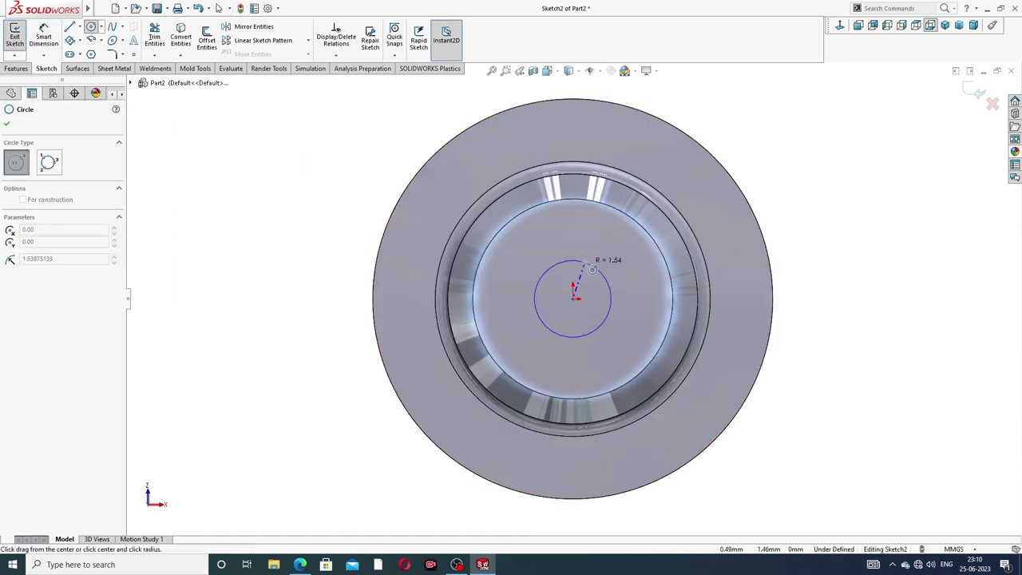
{"action": "left_click_drag", "start_coordinate": [573, 298], "coordinate": [603, 275]}
{"action": "right_click", "coordinate": [630, 254]}
{"action": "left_click", "coordinate": [652, 254]}
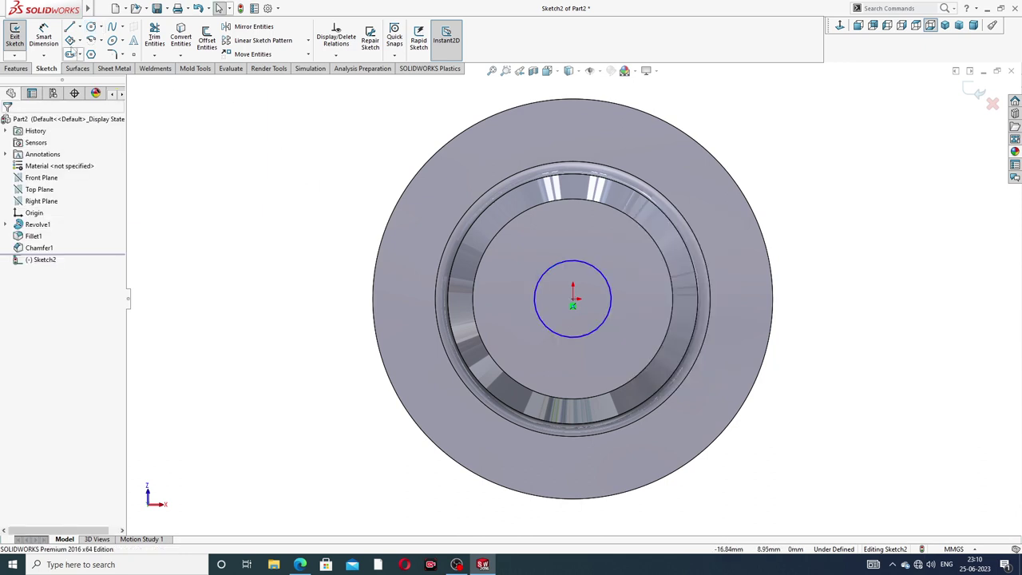
Dimension the circle to Ø3 mm
{"action": "left_click", "coordinate": [53, 44]}
{"action": "left_click", "coordinate": [609, 280]}
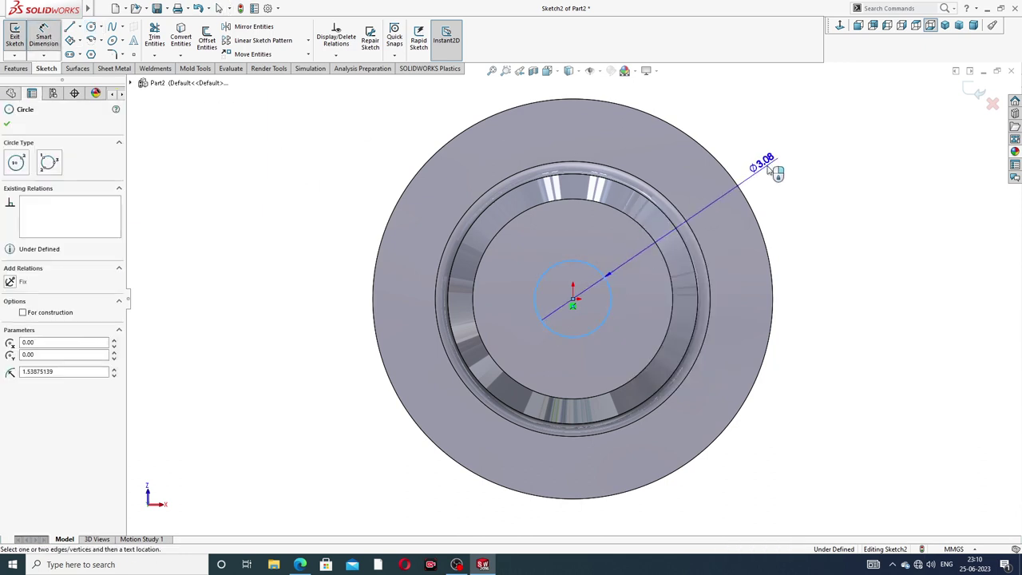
{"action": "left_click", "coordinate": [769, 170]}
{"action": "type", "text": "3"}
{"action": "key", "text": "Return"}
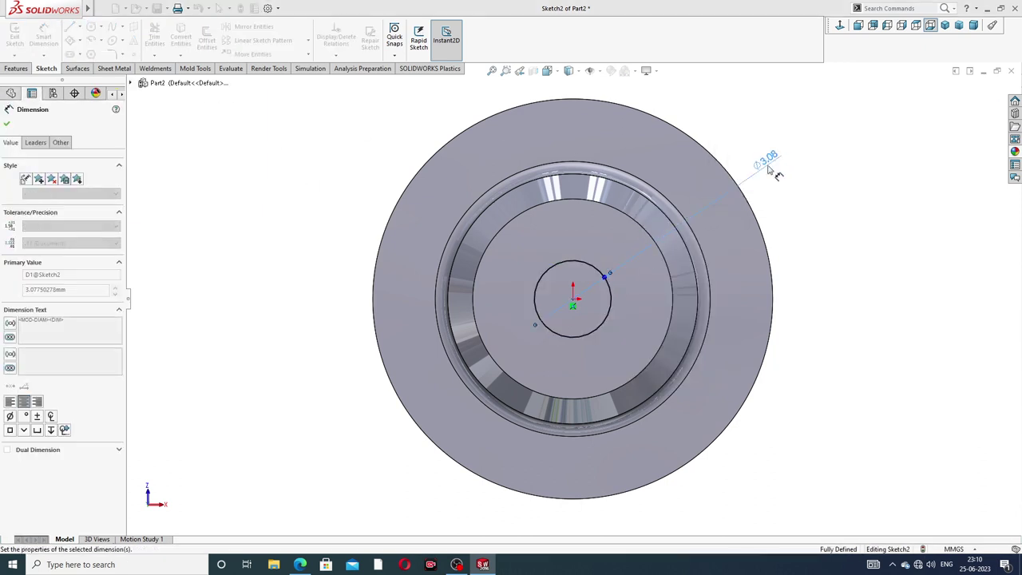
{"action": "right_click", "coordinate": [838, 139]}
{"action": "left_click", "coordinate": [869, 151]}
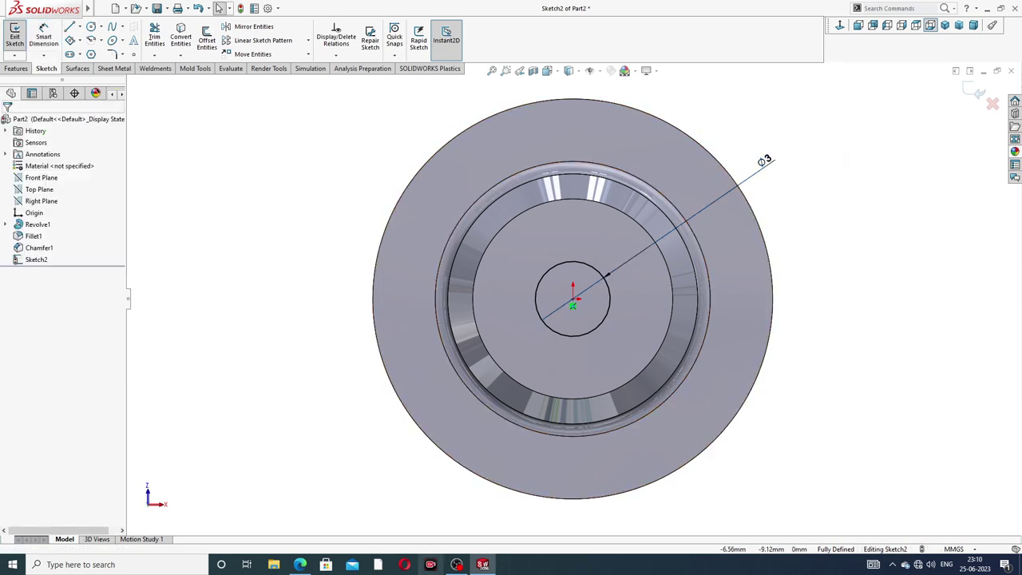
{"action": "left_click", "coordinate": [313, 564]}
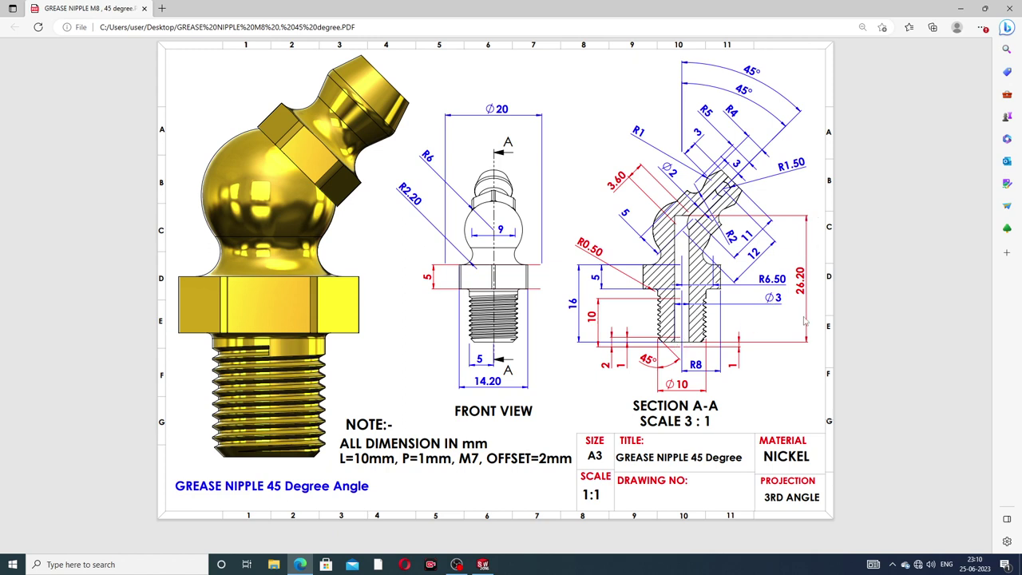
{"action": "left_click", "coordinate": [302, 564]}
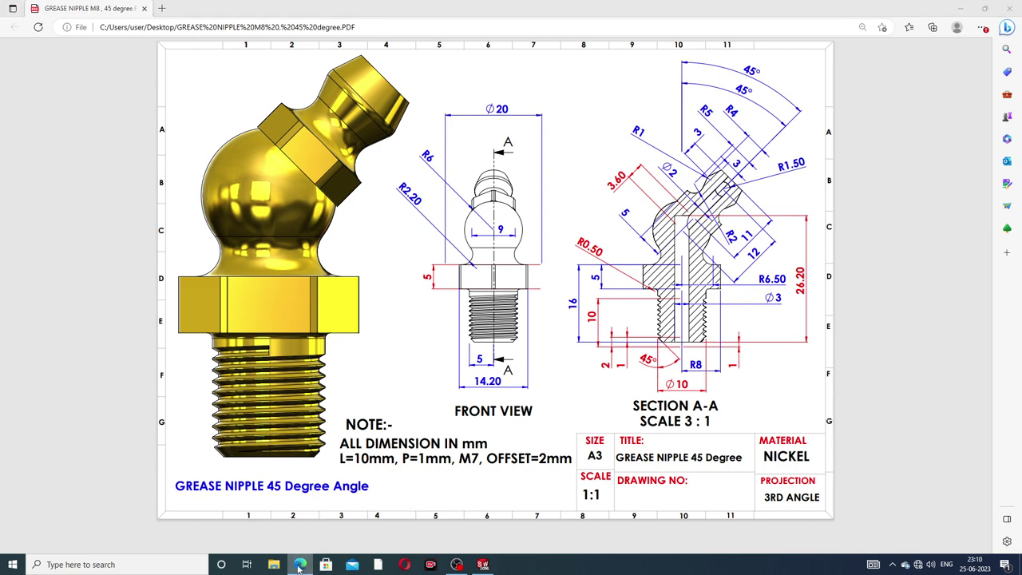
Extrude-cut the Ø3 circle blind 26.20 mm deep, checking the reference drawing before applying
{"action": "left_click", "coordinate": [16, 68]}
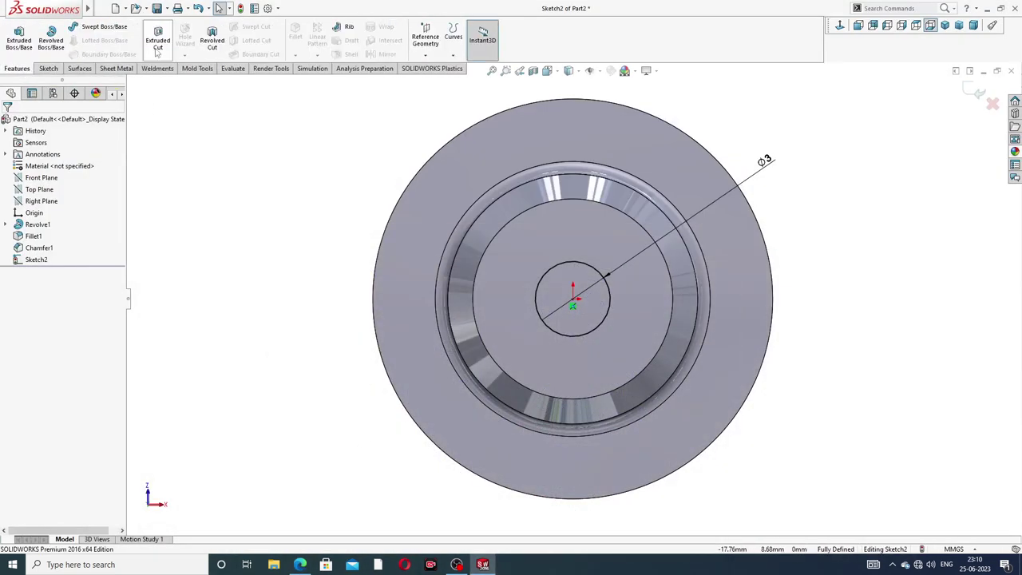
{"action": "left_click", "coordinate": [158, 36]}
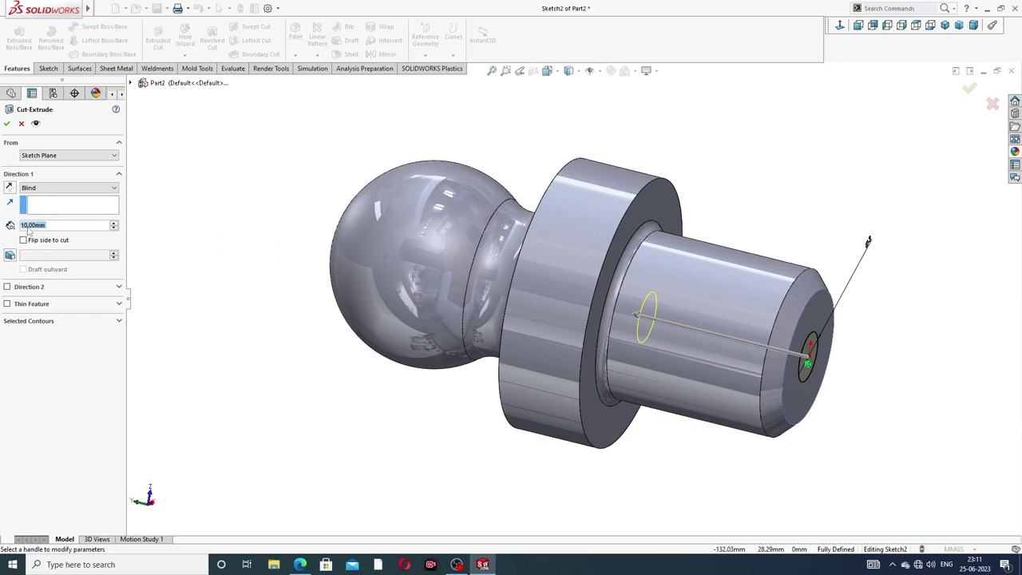
{"action": "type", "text": "26"}
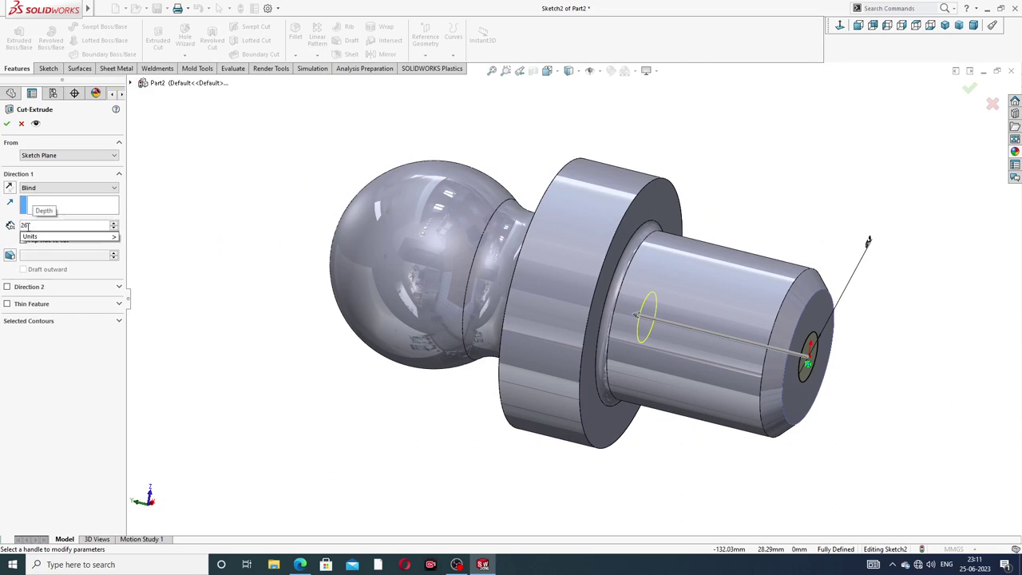
{"action": "type", "text": ".2"}
{"action": "key", "text": "Return"}
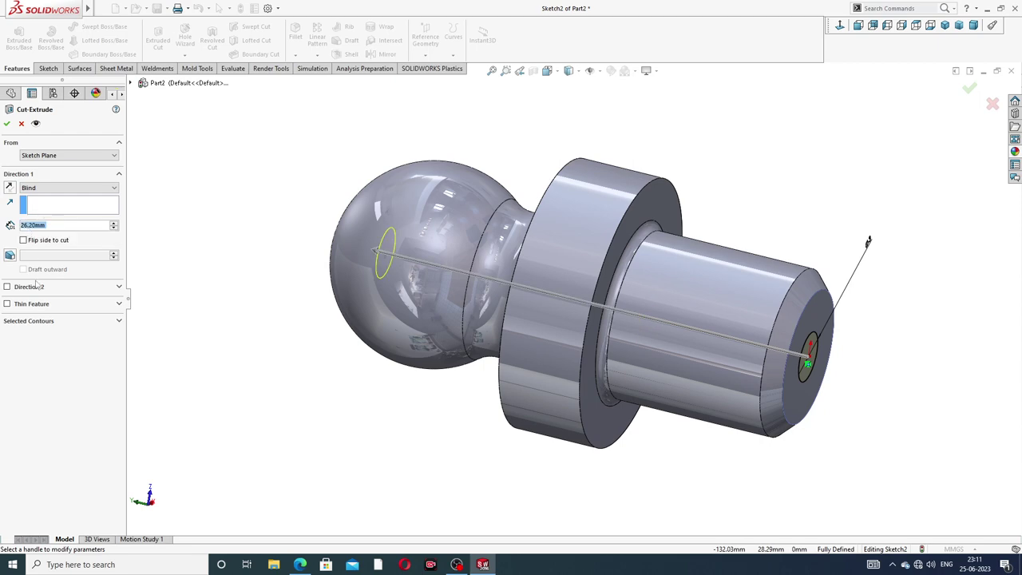
{"action": "left_click", "coordinate": [300, 564]}
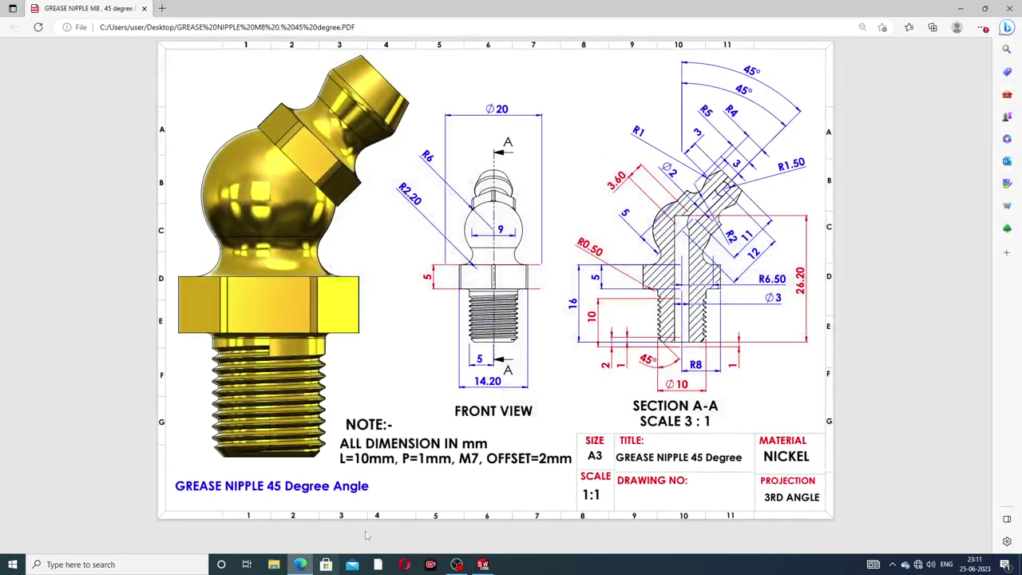
{"action": "left_click", "coordinate": [300, 565]}
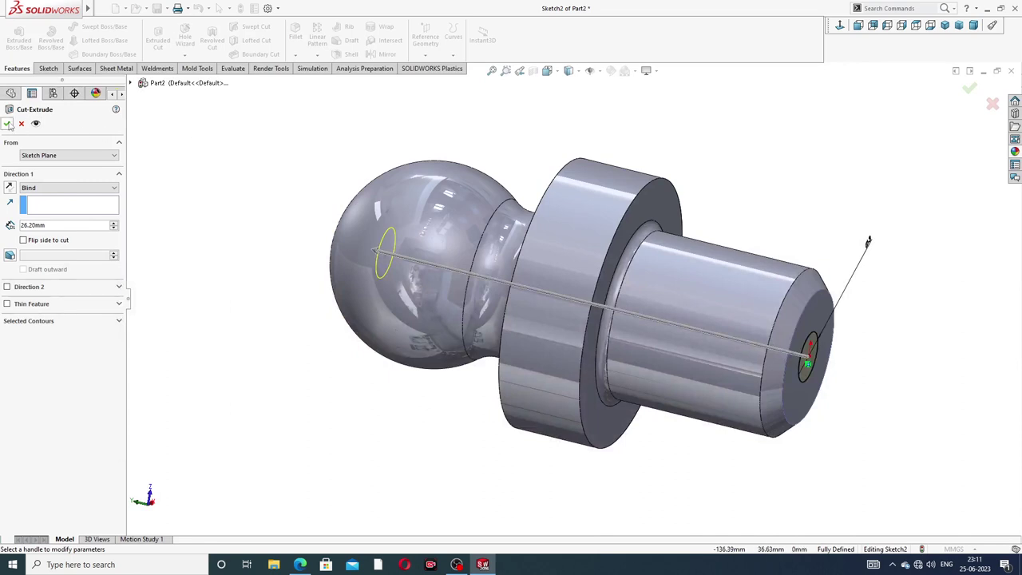
{"action": "left_click", "coordinate": [8, 124]}
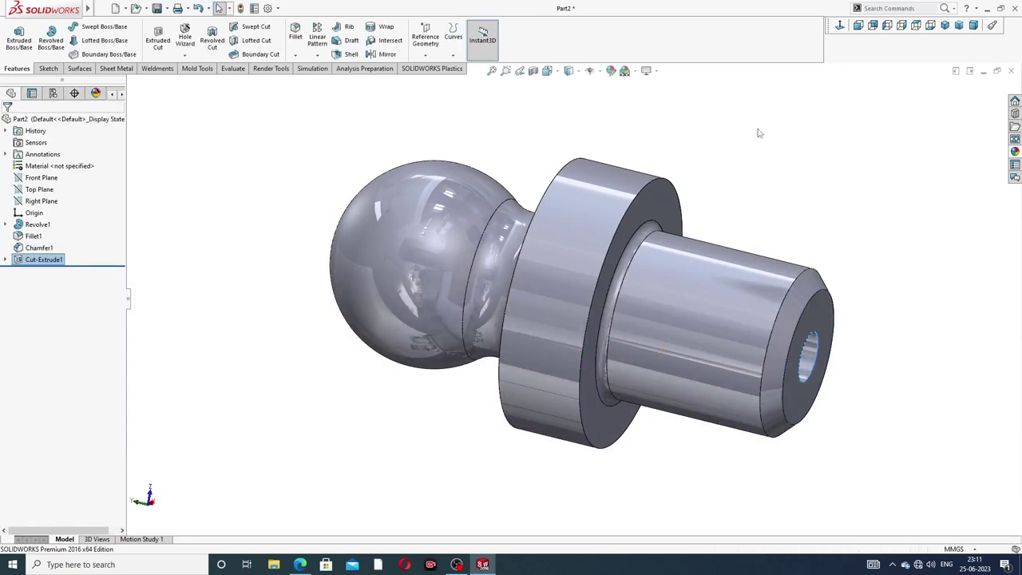
Start a sketch on the collar's top face and view it normal-to
{"action": "mouse_move", "coordinate": [742, 190]}
{"action": "middle_mouse_down"}
{"action": "mouse_move", "coordinate": [555, 200]}
{"action": "mouse_move", "coordinate": [634, 318]}
{"action": "mouse_move", "coordinate": [600, 308]}
{"action": "middle_mouse_up"}
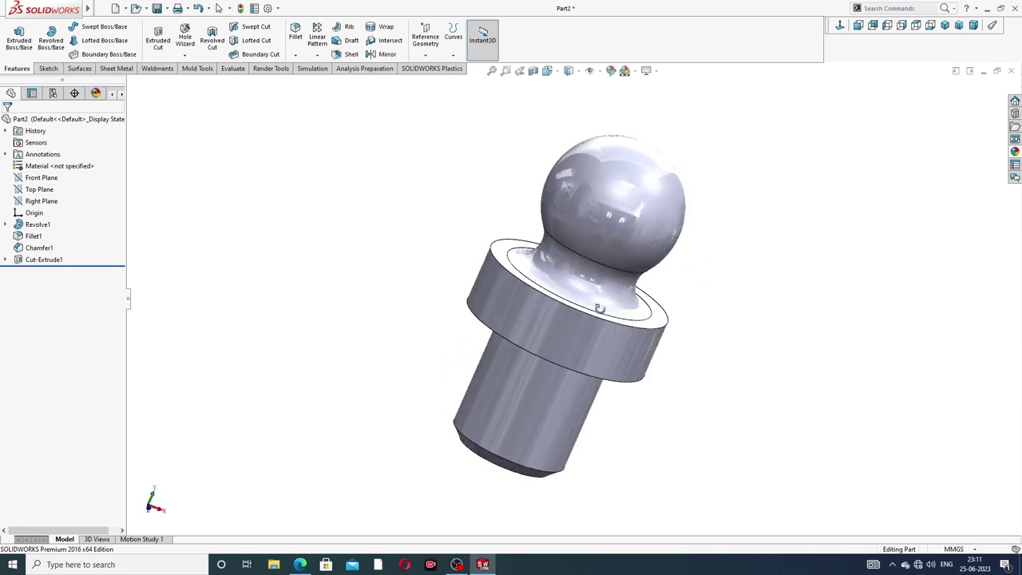
{"action": "key", "text": "ctrl+7"}
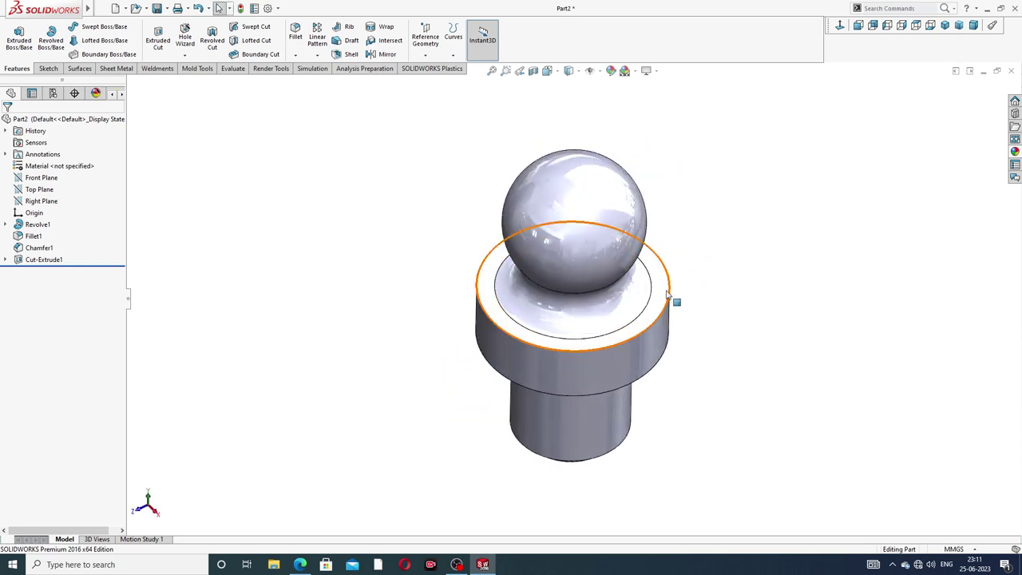
{"action": "left_click", "coordinate": [663, 287]}
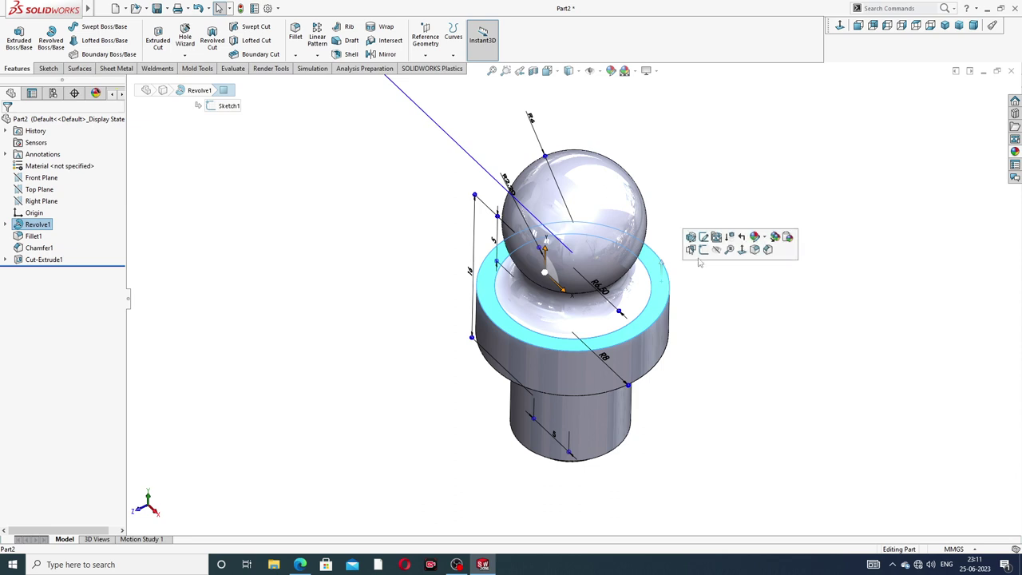
{"action": "left_click", "coordinate": [704, 250]}
{"action": "left_click", "coordinate": [839, 26]}
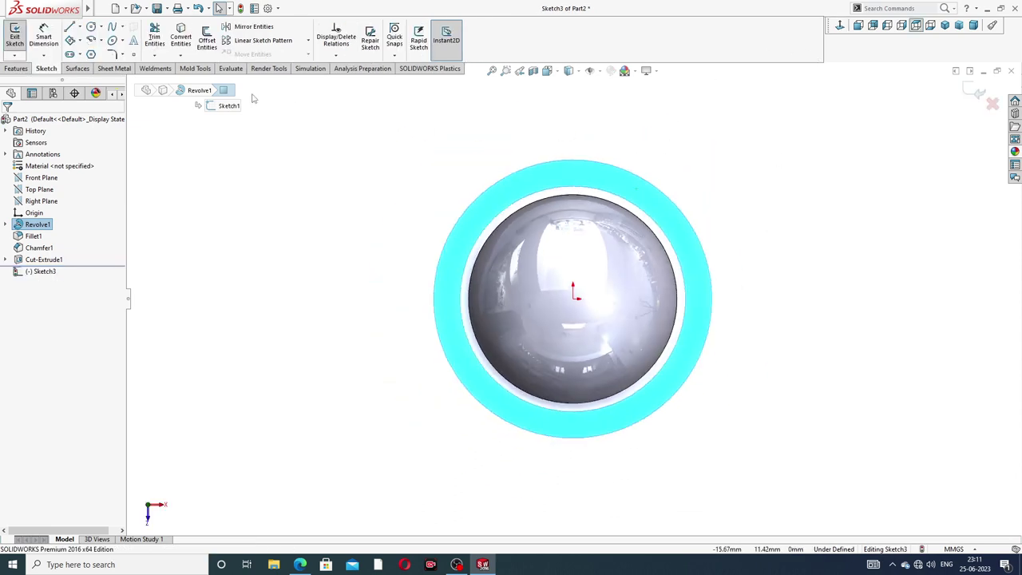
Draw a six-sided polygon centred on the origin and make its upper-left edge vertical
{"action": "left_click", "coordinate": [91, 54]}
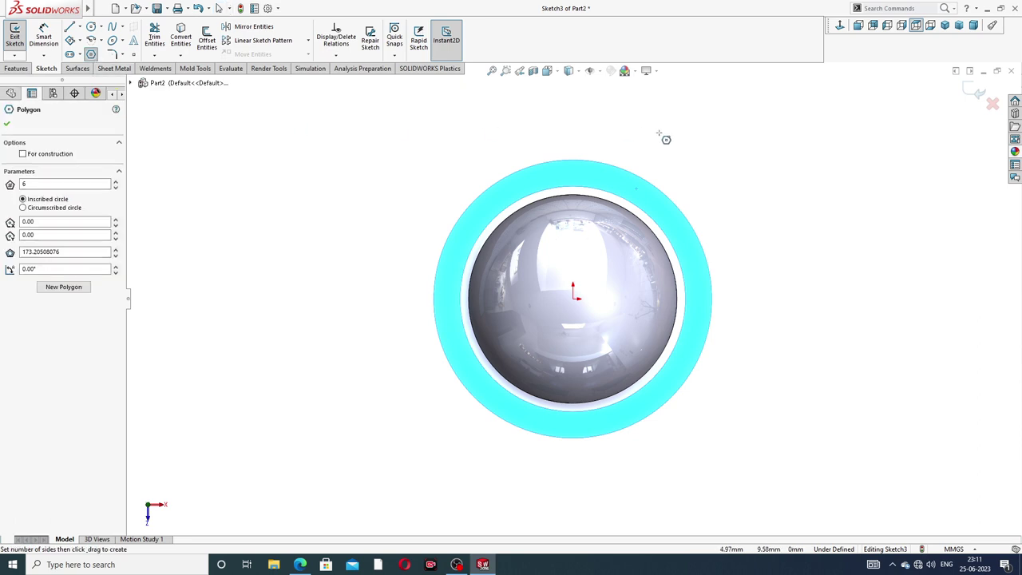
{"action": "left_click", "coordinate": [573, 299]}
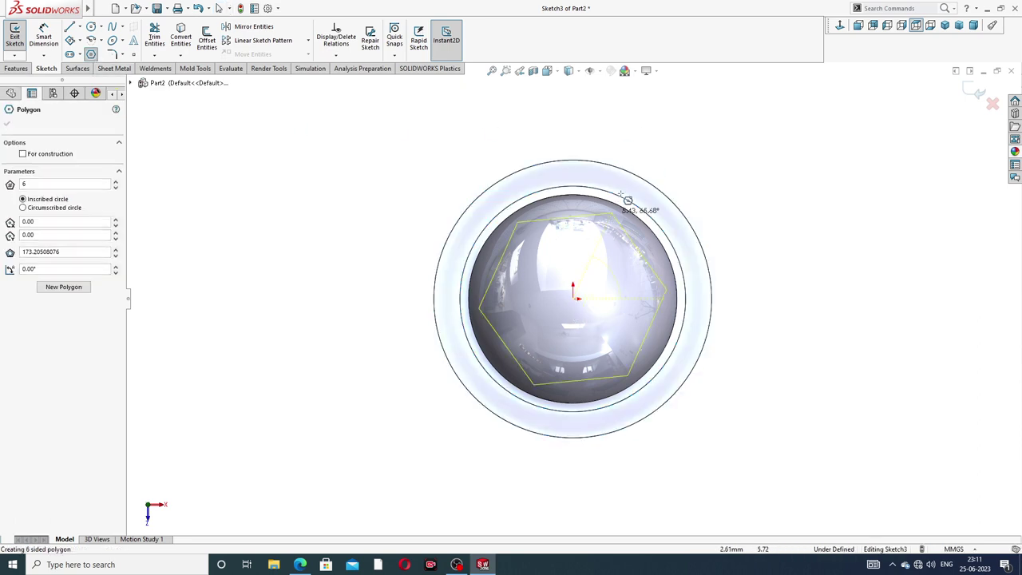
{"action": "left_click", "coordinate": [645, 161]}
{"action": "right_click", "coordinate": [684, 155]}
{"action": "left_click", "coordinate": [705, 156]}
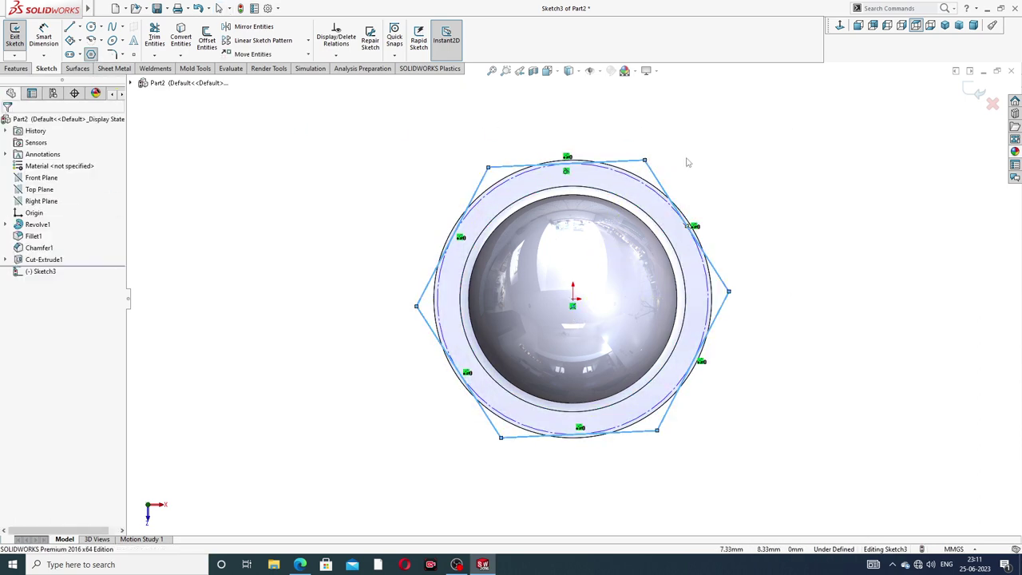
{"action": "left_click", "coordinate": [487, 183]}
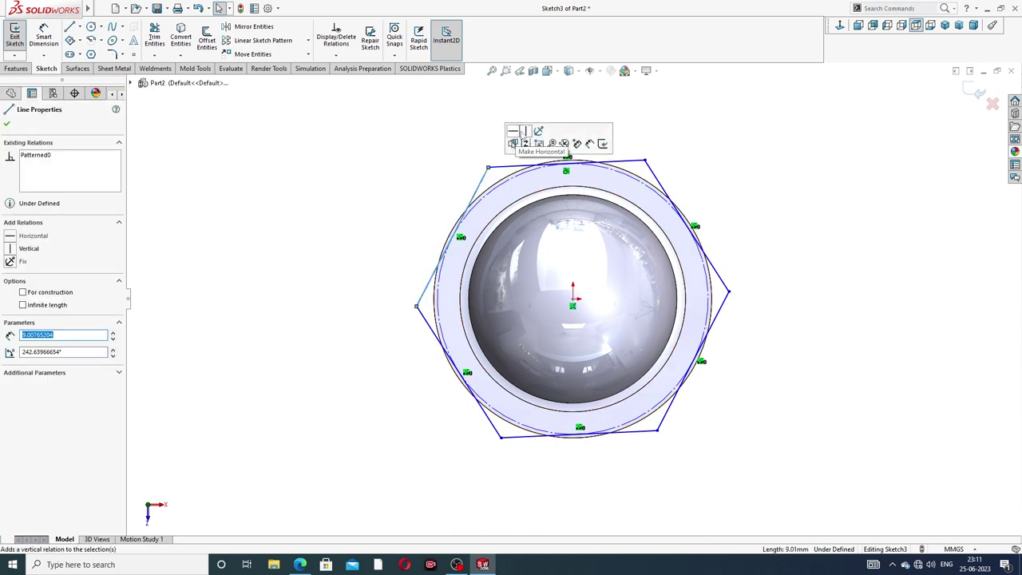
{"action": "left_click", "coordinate": [525, 131]}
{"action": "left_click", "coordinate": [415, 156]}
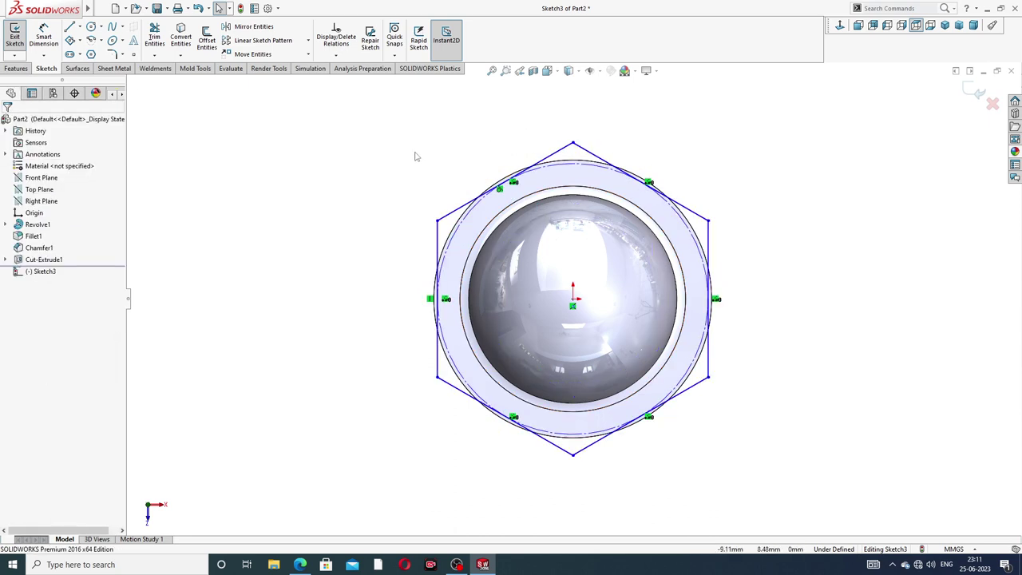
{"action": "left_click", "coordinate": [44, 38]}
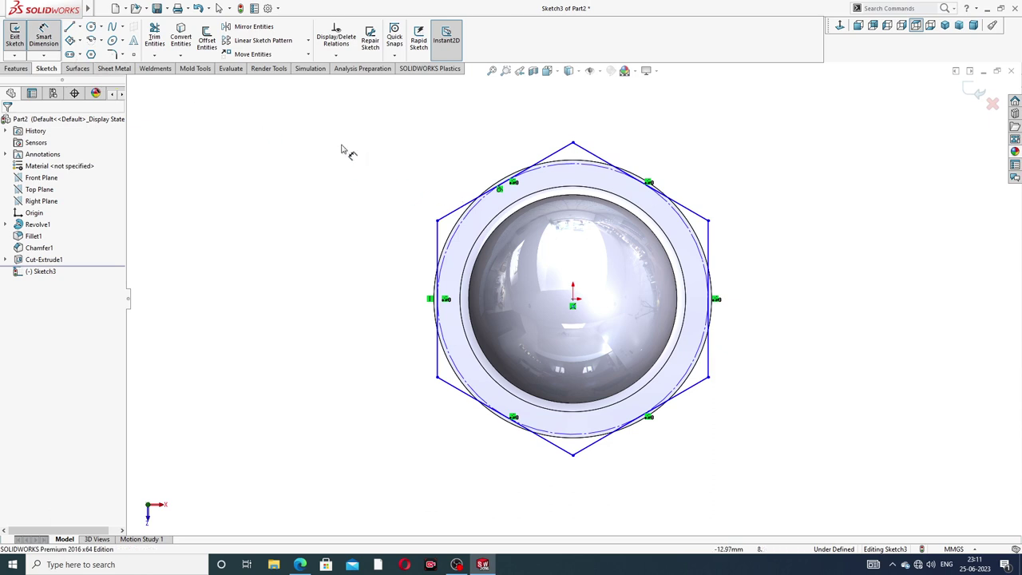
{"action": "left_click", "coordinate": [44, 37]}
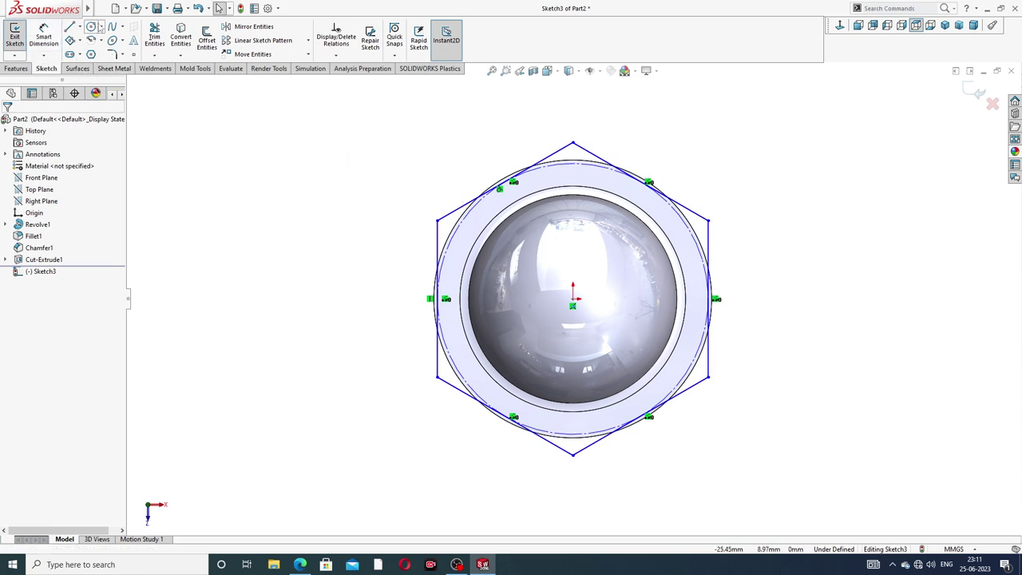
{"action": "left_click", "coordinate": [92, 28]}
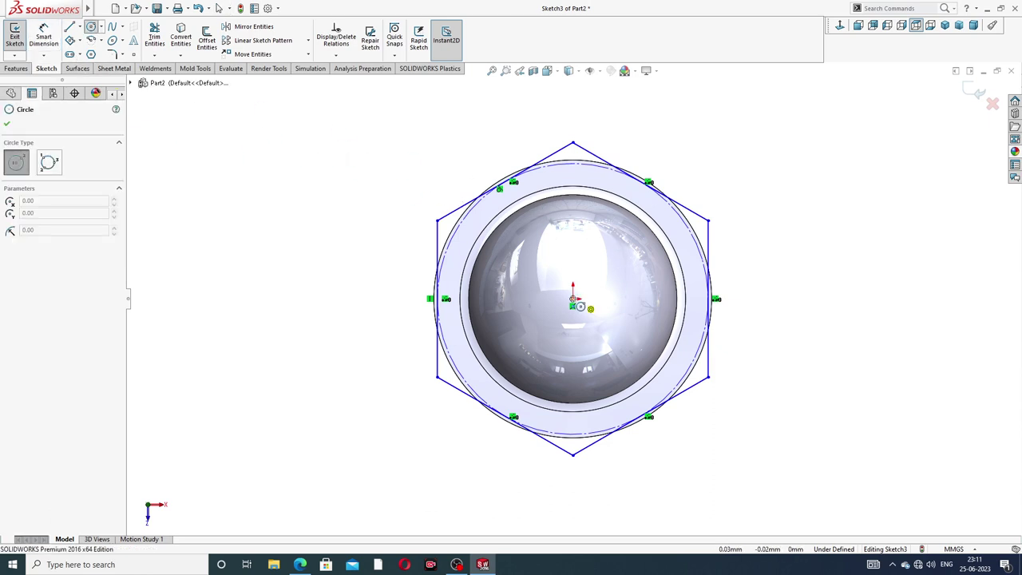
Draw a circle centred on the origin and enlarge it to enclose the hexagon
{"action": "left_click", "coordinate": [573, 299]}
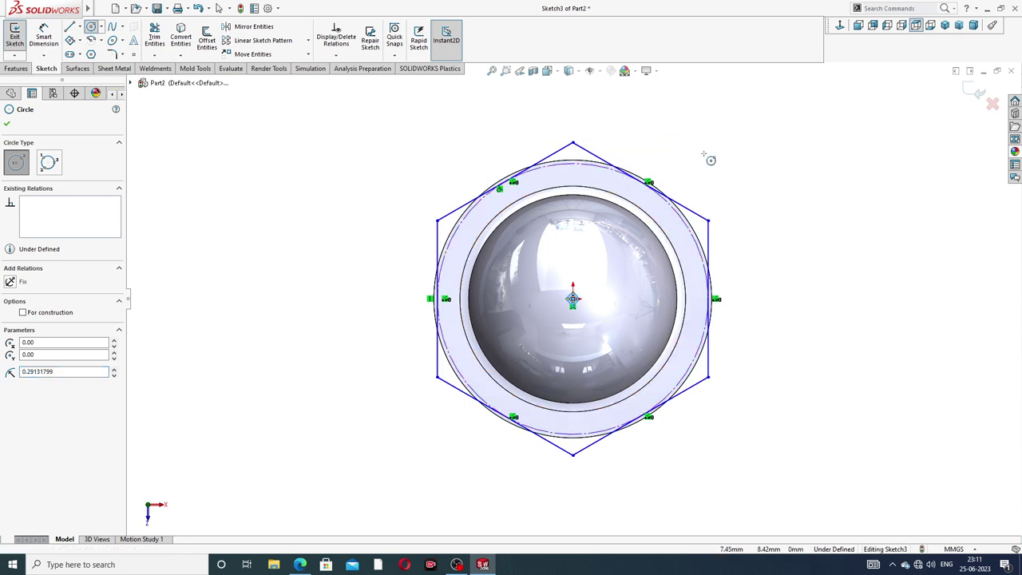
{"action": "right_click", "coordinate": [718, 175]}
{"action": "left_click", "coordinate": [745, 185]}
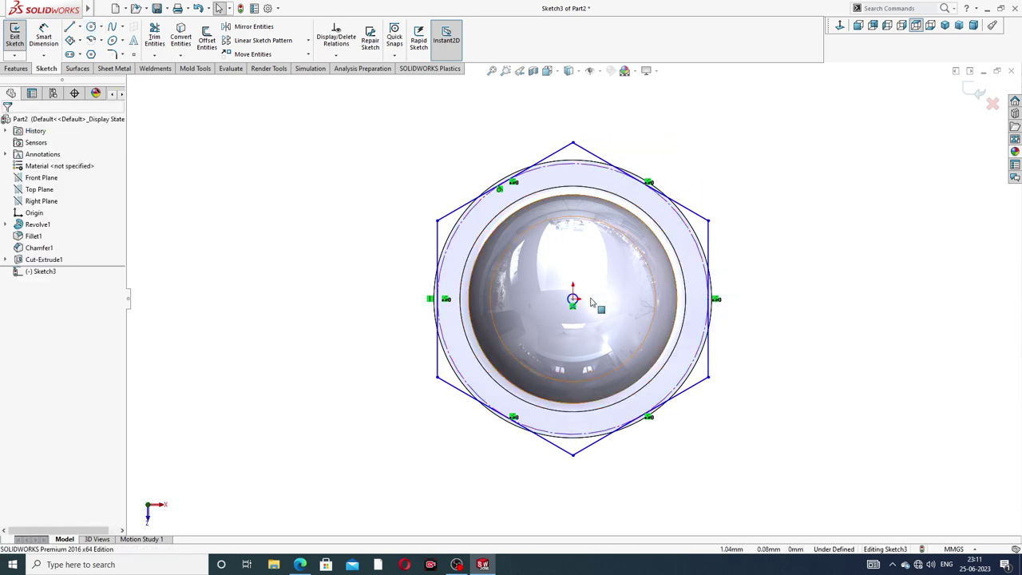
{"action": "left_click_drag", "start_coordinate": [579, 299], "coordinate": [650, 149]}
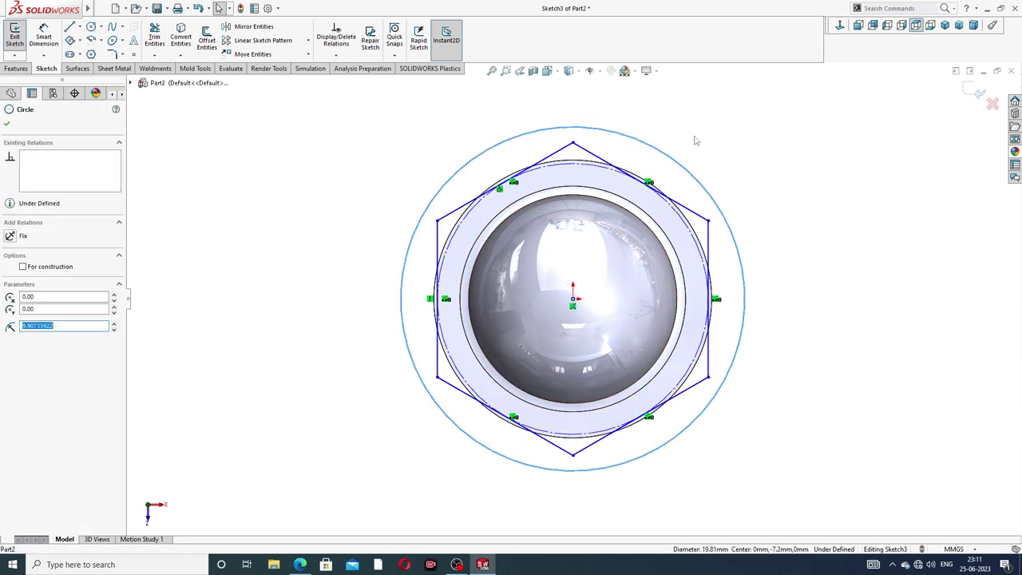
{"action": "left_click", "coordinate": [536, 125]}
Check sizes on the grease nipple drawing PDF, then return to the sketch
{"action": "left_click", "coordinate": [50, 47]}
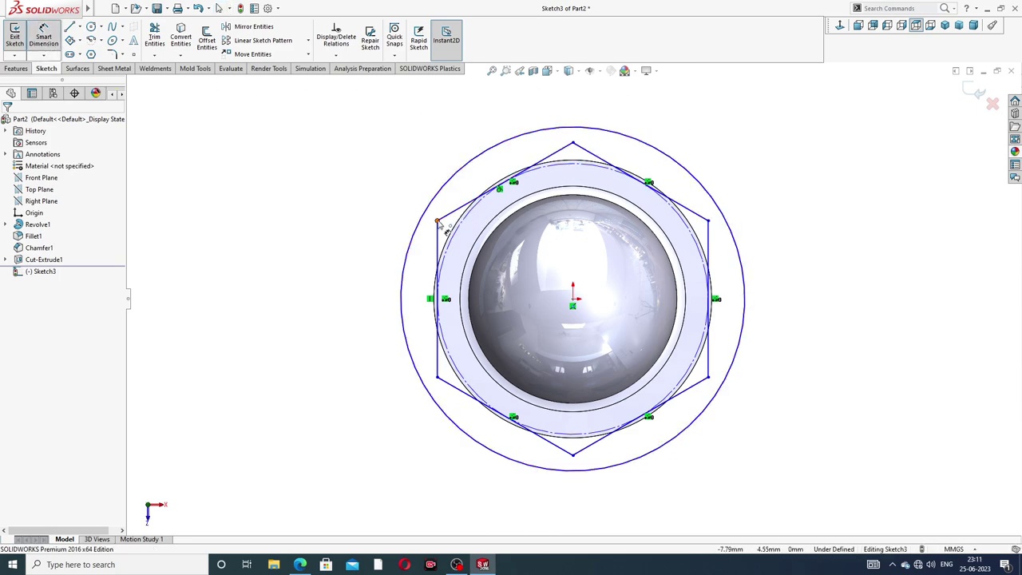
{"action": "left_click", "coordinate": [299, 564]}
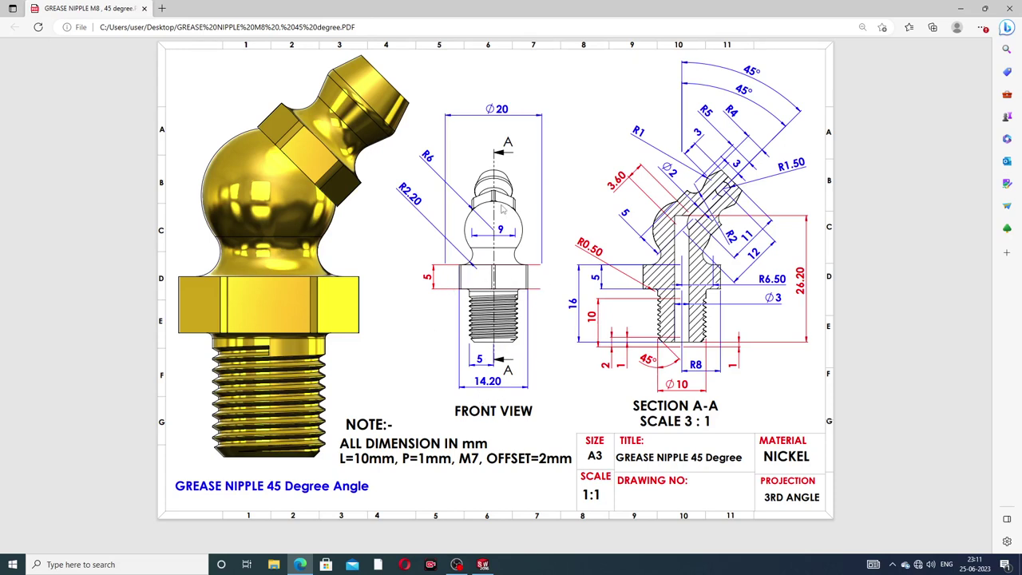
{"action": "left_click", "coordinate": [300, 564]}
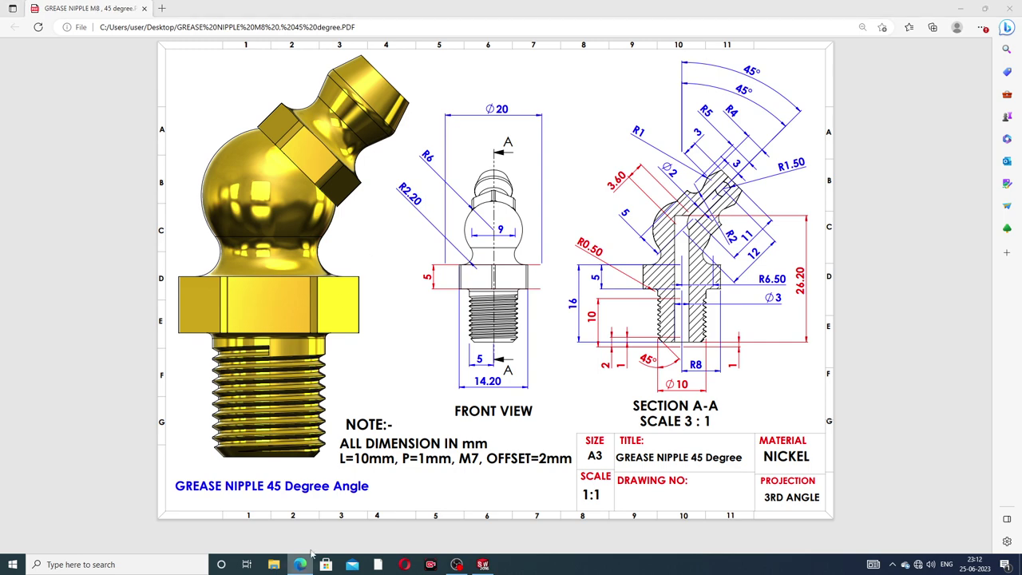
Dimension the outer circle's diameter as 20 mm
{"action": "left_click", "coordinate": [628, 139]}
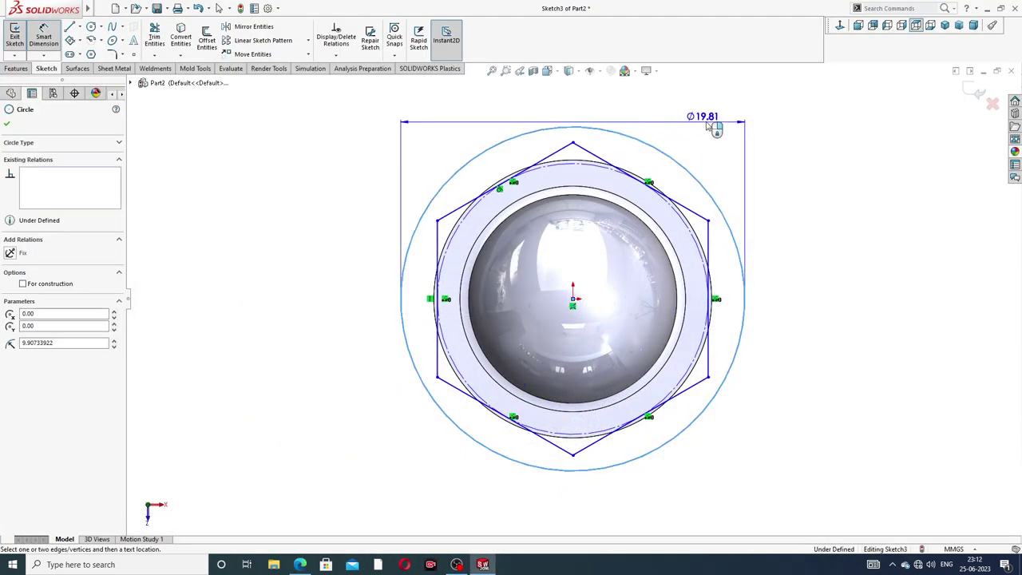
{"action": "left_click", "coordinate": [746, 110]}
{"action": "type", "text": "20"}
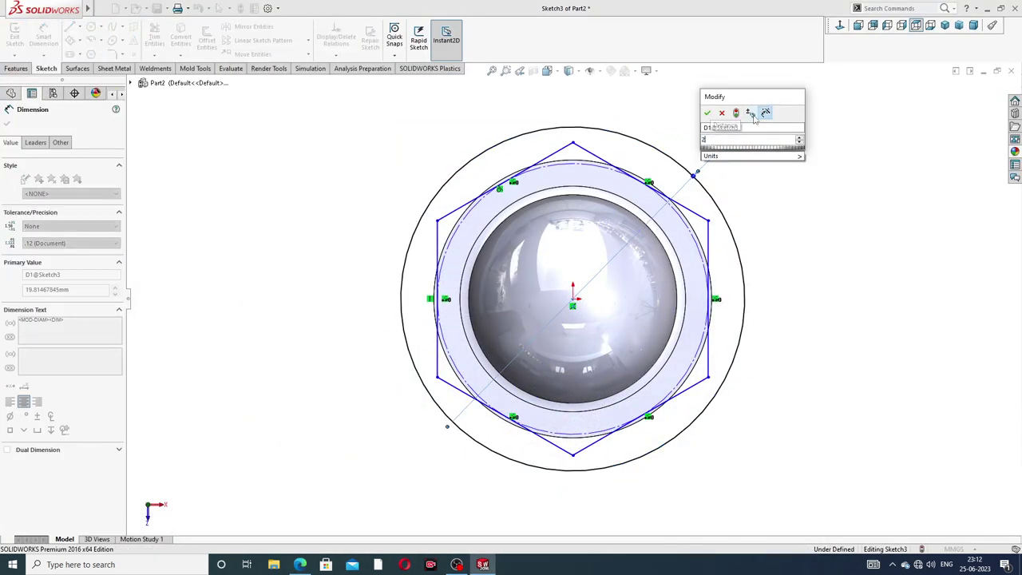
{"action": "key", "text": "Return"}
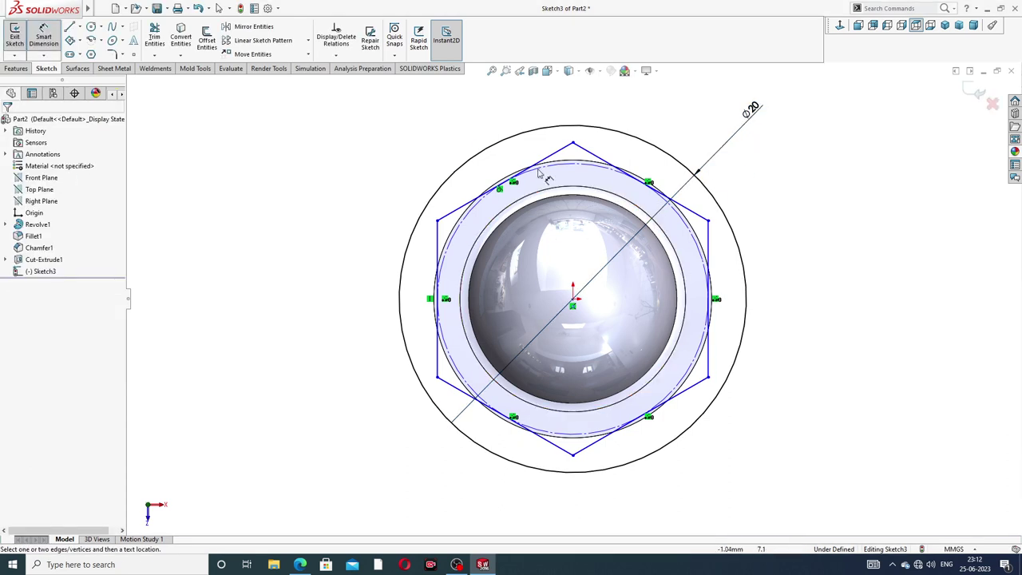
Dimension the hexagon's width between its upper corners as 14.20 mm
{"action": "left_click", "coordinate": [437, 219]}
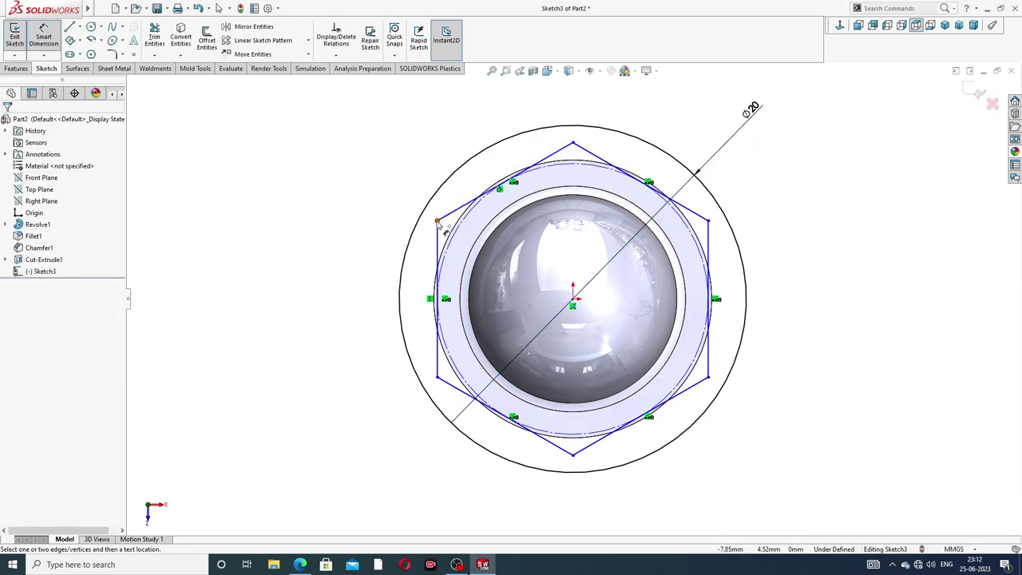
{"action": "left_click", "coordinate": [708, 221]}
{"action": "left_click", "coordinate": [577, 112]}
{"action": "type", "text": "14"}
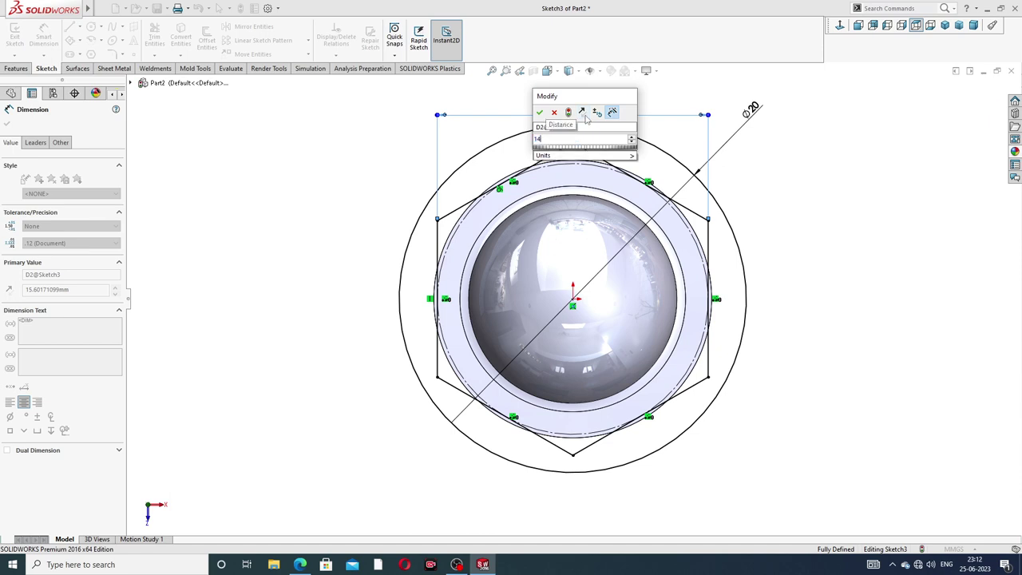
{"action": "type", "text": ".2"}
{"action": "key", "text": "Return"}
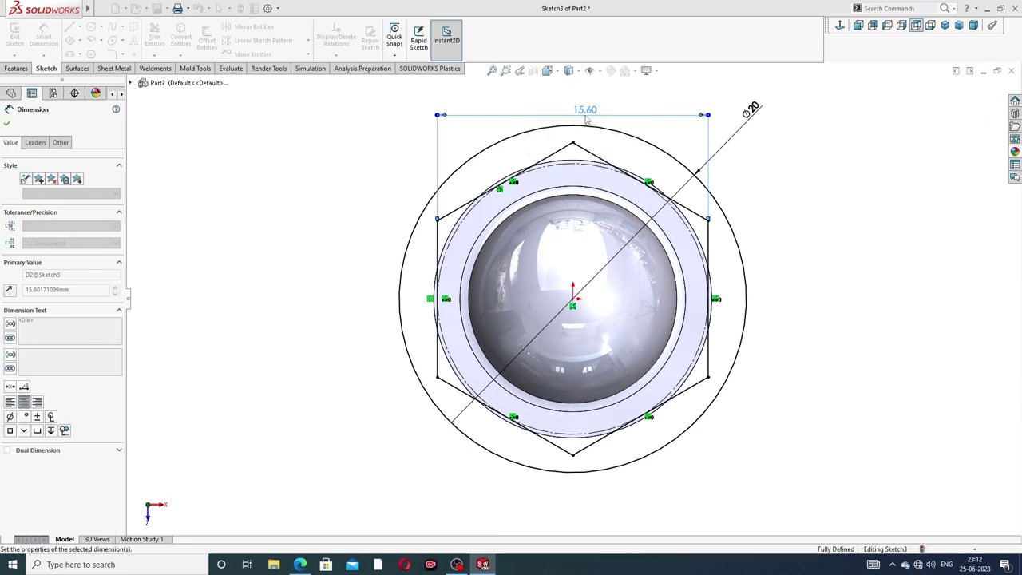
{"action": "right_click", "coordinate": [802, 160]}
{"action": "left_click", "coordinate": [813, 156]}
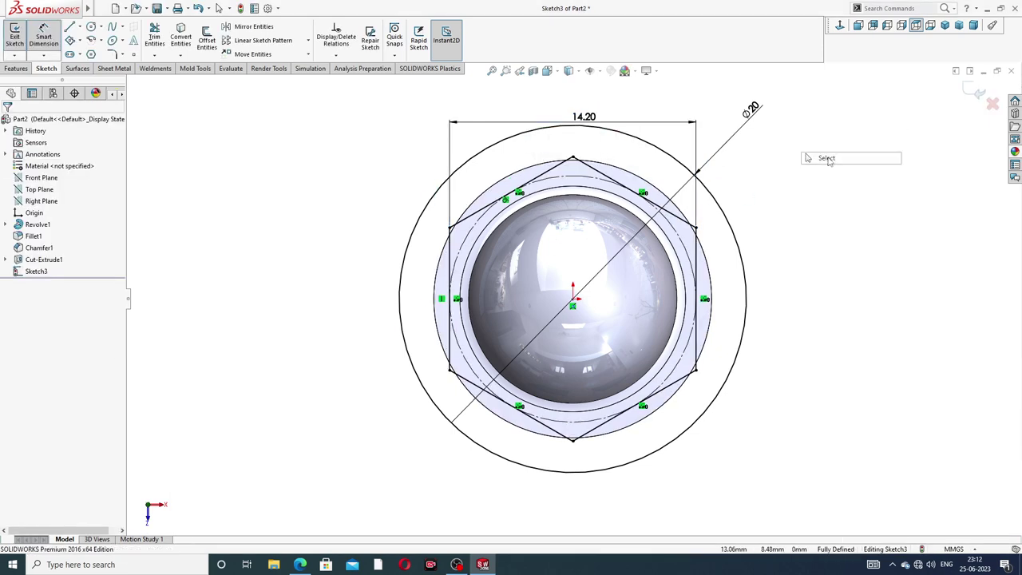
{"action": "left_click", "coordinate": [16, 68]}
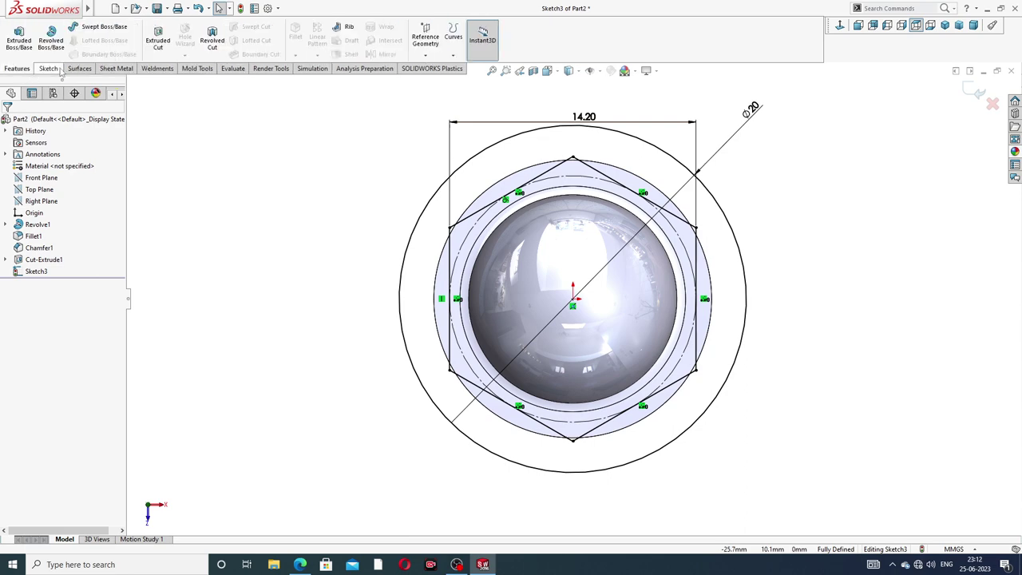
Extrude-cut the region between the Ø20 circle and the hexagon, Blind, 5 mm deep
{"action": "left_click", "coordinate": [157, 40]}
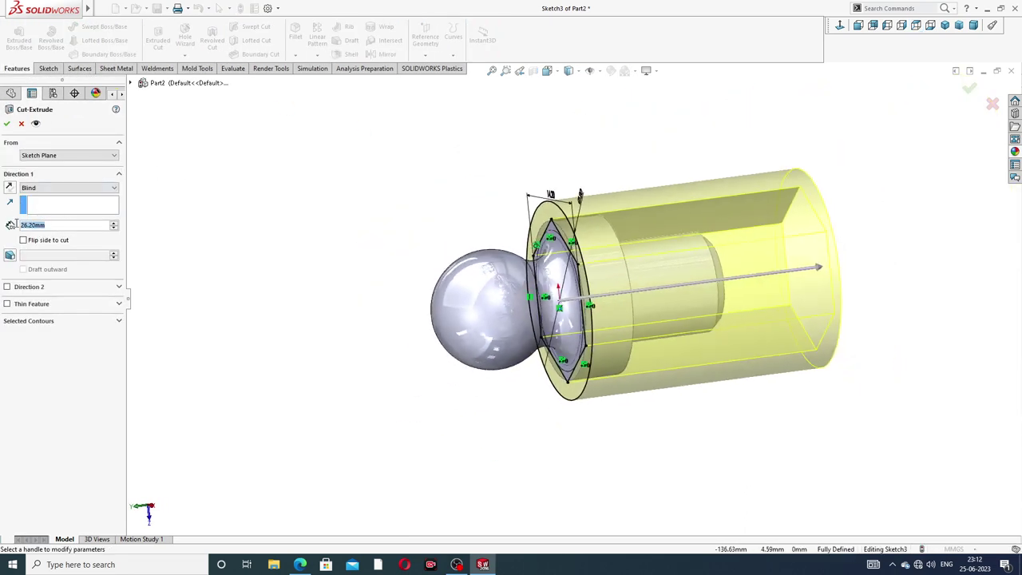
{"action": "type", "text": "5"}
{"action": "key", "text": "Return"}
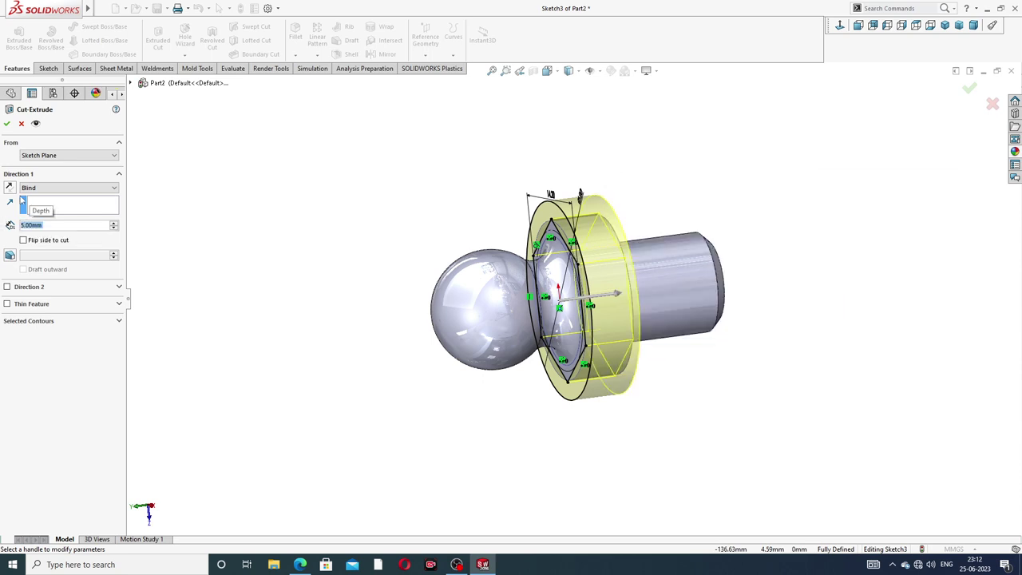
{"action": "left_click", "coordinate": [6, 125]}
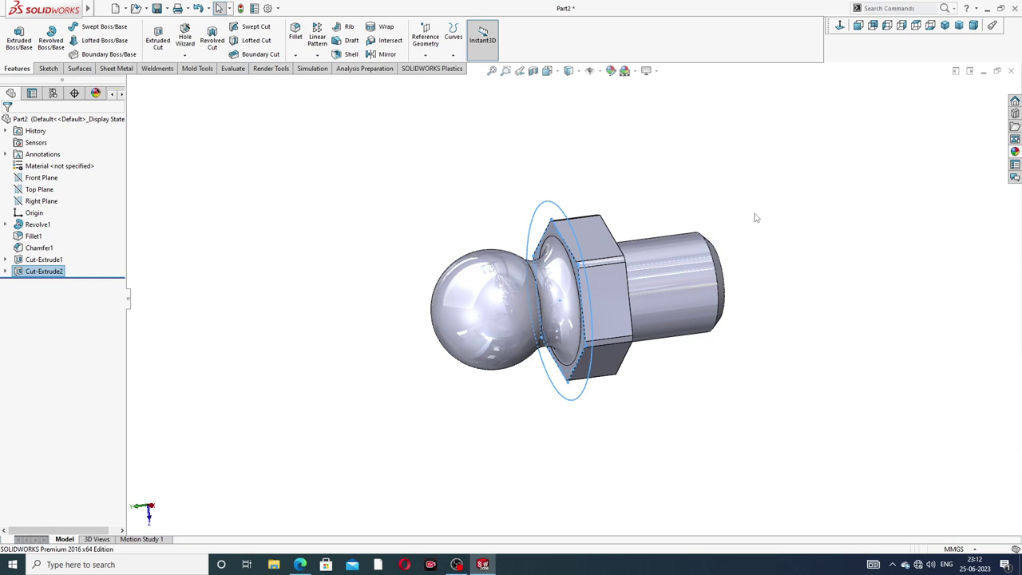
Orbit and zoom to inspect the hex collar, then show the grease nipple drawing PDF
{"action": "middle_click_drag", "start_coordinate": [753, 216], "coordinate": [730, 228]}
{"action": "left_click", "coordinate": [661, 218]}
{"action": "mouse_move", "coordinate": [660, 218]}
{"action": "middle_mouse_down"}
{"action": "mouse_move", "coordinate": [687, 194]}
{"action": "mouse_move", "coordinate": [735, 56]}
{"action": "middle_mouse_up"}
{"action": "middle_click_drag", "start_coordinate": [706, 214], "coordinate": [793, 144]}
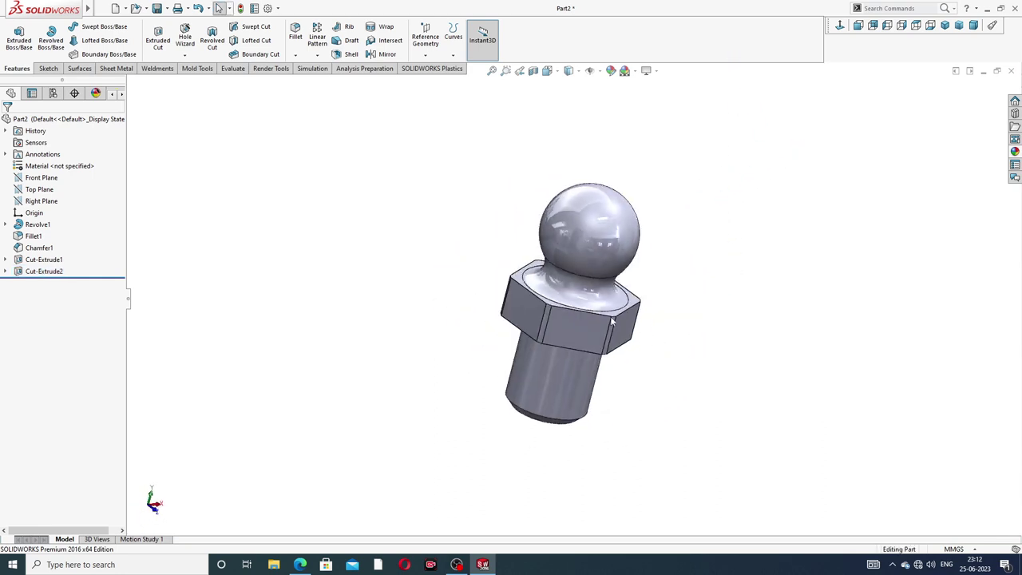
{"action": "scroll", "coordinate": [551, 342], "scroll_direction": "down", "scroll_amount": 1}
{"action": "scroll", "coordinate": [548, 319], "scroll_direction": "down", "scroll_amount": 3}
{"action": "scroll", "coordinate": [713, 222], "scroll_direction": "up", "scroll_amount": 3}
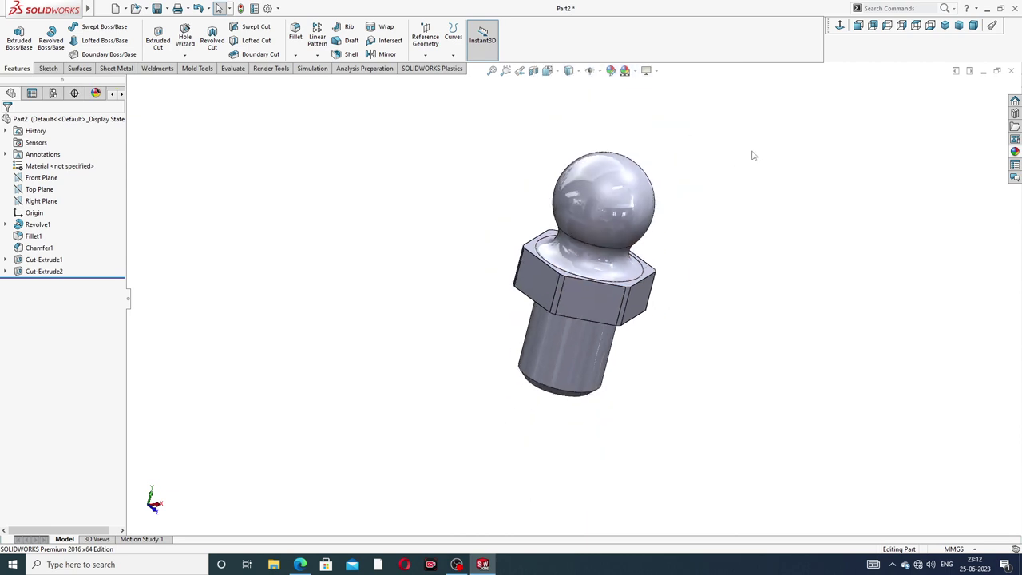
{"action": "mouse_move", "coordinate": [696, 216]}
{"action": "middle_mouse_down"}
{"action": "mouse_move", "coordinate": [746, 115]}
{"action": "mouse_move", "coordinate": [775, 196]}
{"action": "middle_mouse_up"}
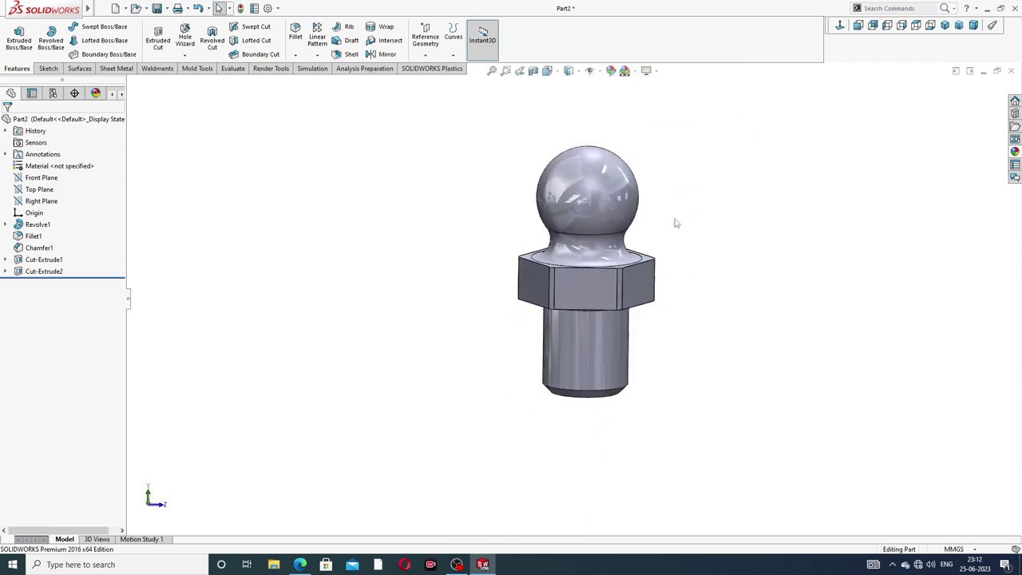
{"action": "mouse_move", "coordinate": [675, 219]}
{"action": "middle_mouse_down"}
{"action": "mouse_move", "coordinate": [700, 119]}
{"action": "mouse_move", "coordinate": [694, 157]}
{"action": "middle_mouse_up"}
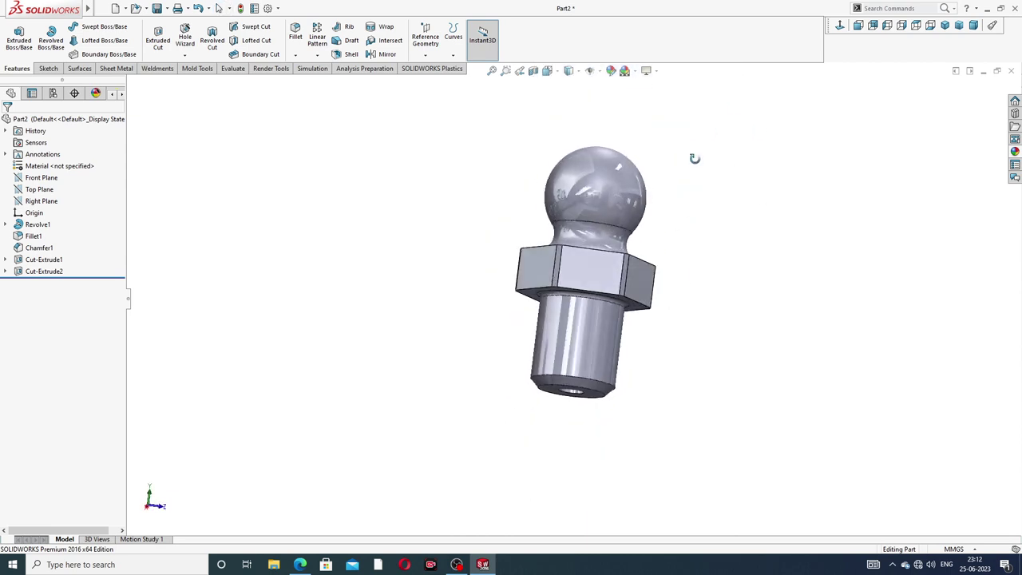
{"action": "left_click", "coordinate": [300, 565]}
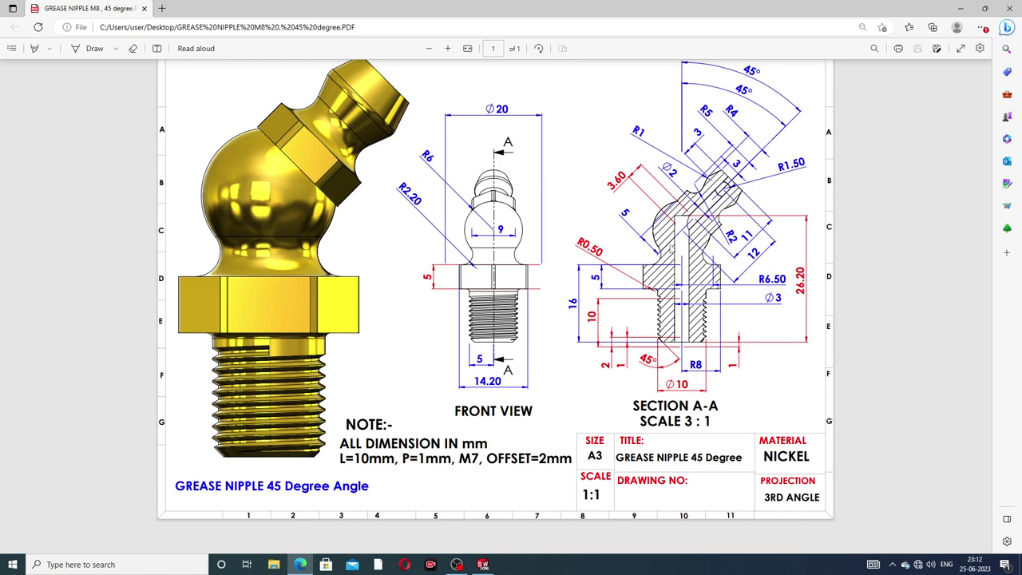
Switch from the Edge drawing PDF back to Part2 in SOLIDWORKS
{"action": "left_click", "coordinate": [299, 565]}
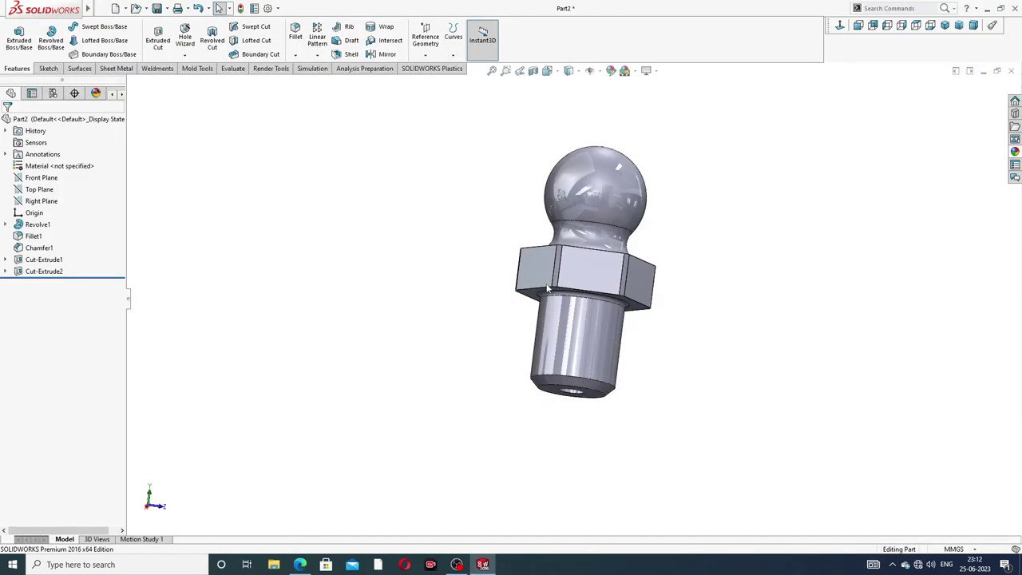
Start a sketch on the Front Plane and view it normal-to
{"action": "middle_click_drag", "start_coordinate": [684, 194], "coordinate": [682, 245]}
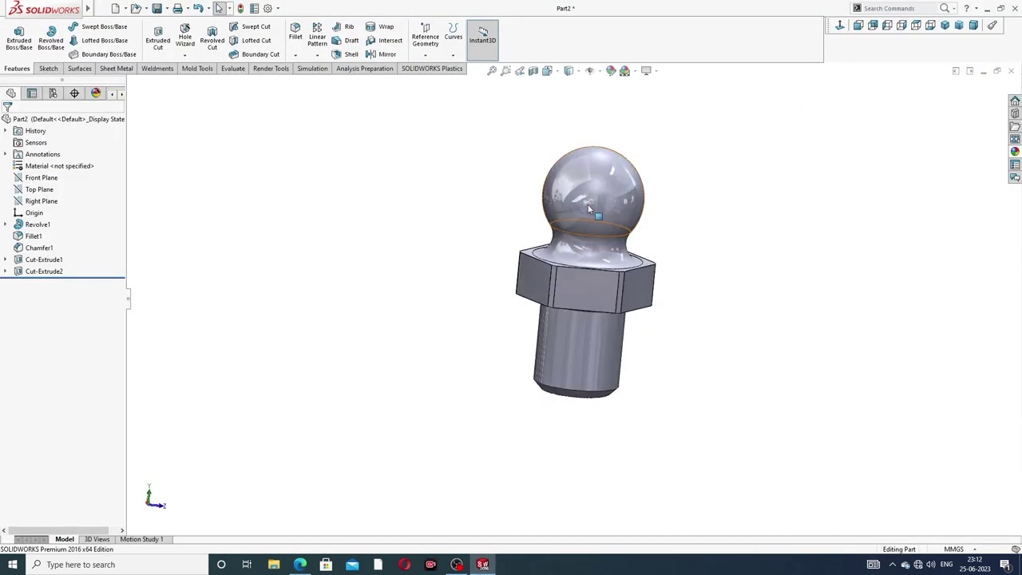
{"action": "left_click", "coordinate": [40, 177]}
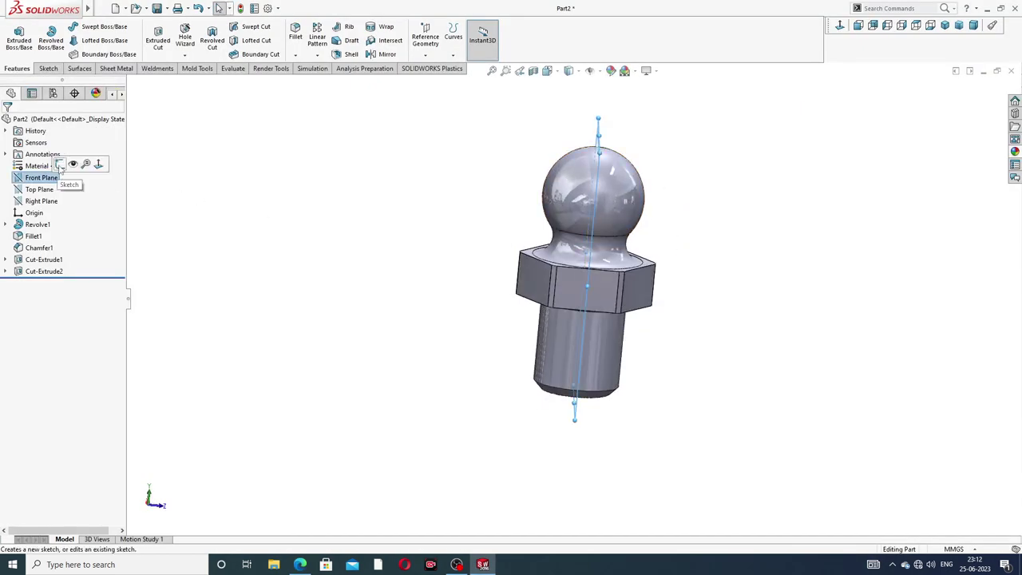
{"action": "left_click", "coordinate": [64, 167]}
{"action": "left_click", "coordinate": [840, 27]}
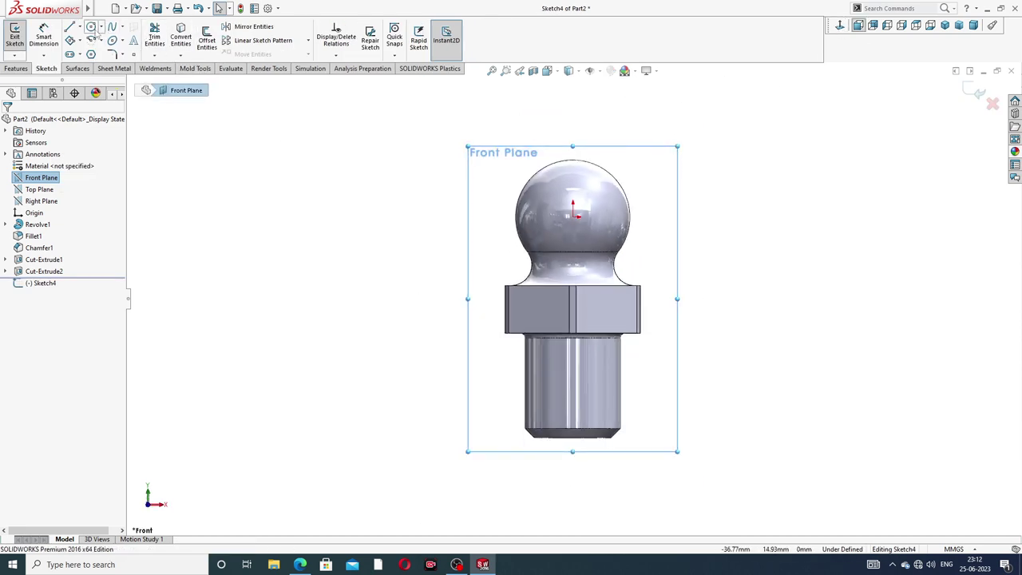
Draw a vertical and a diagonal centerline meeting at the ball centre
{"action": "left_click", "coordinate": [79, 27]}
{"action": "left_click", "coordinate": [84, 50]}
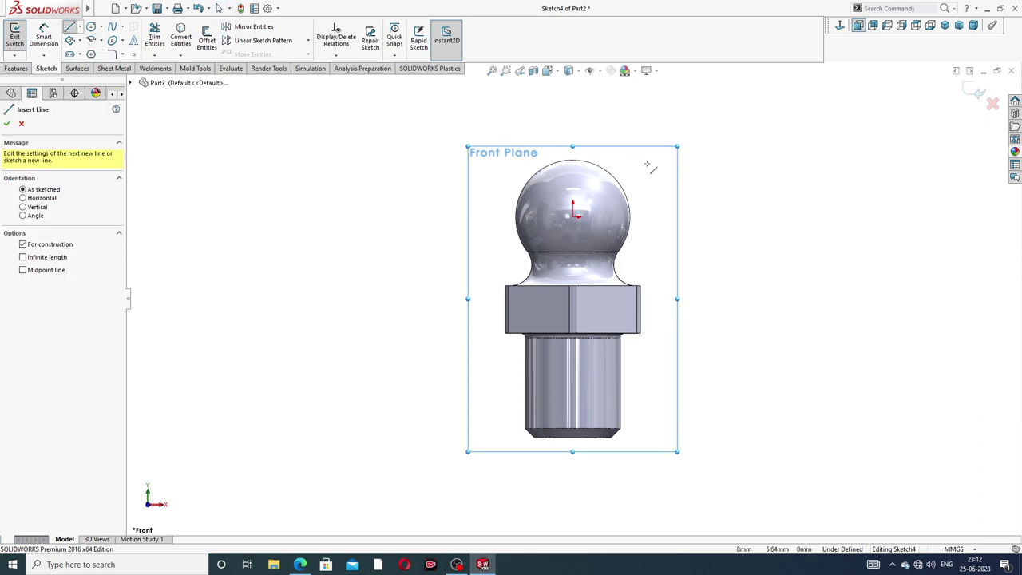
{"action": "scroll", "coordinate": [595, 192], "scroll_direction": "up", "scroll_amount": 1}
{"action": "scroll", "coordinate": [595, 192], "scroll_direction": "down", "scroll_amount": 2}
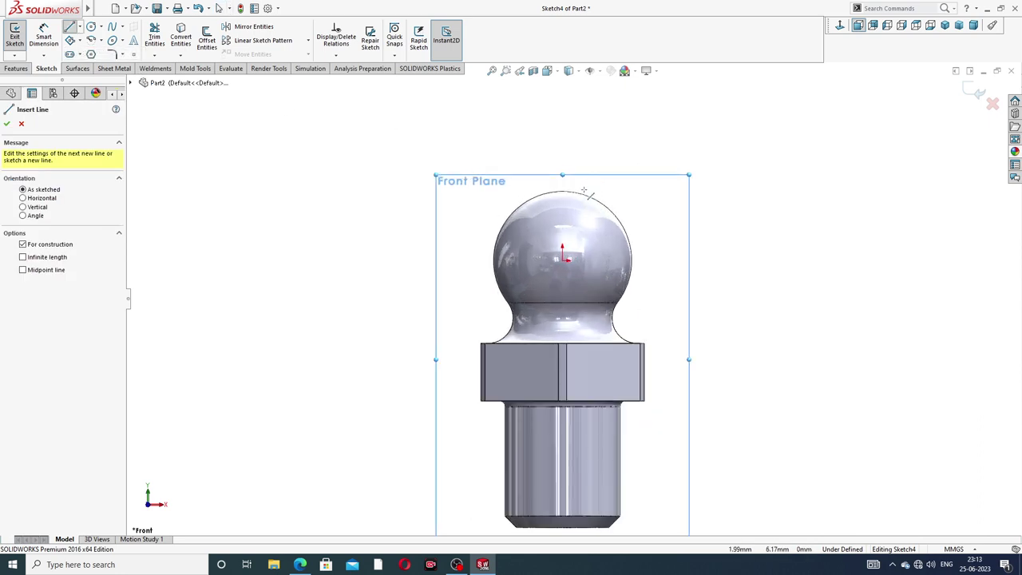
{"action": "left_click", "coordinate": [562, 126]}
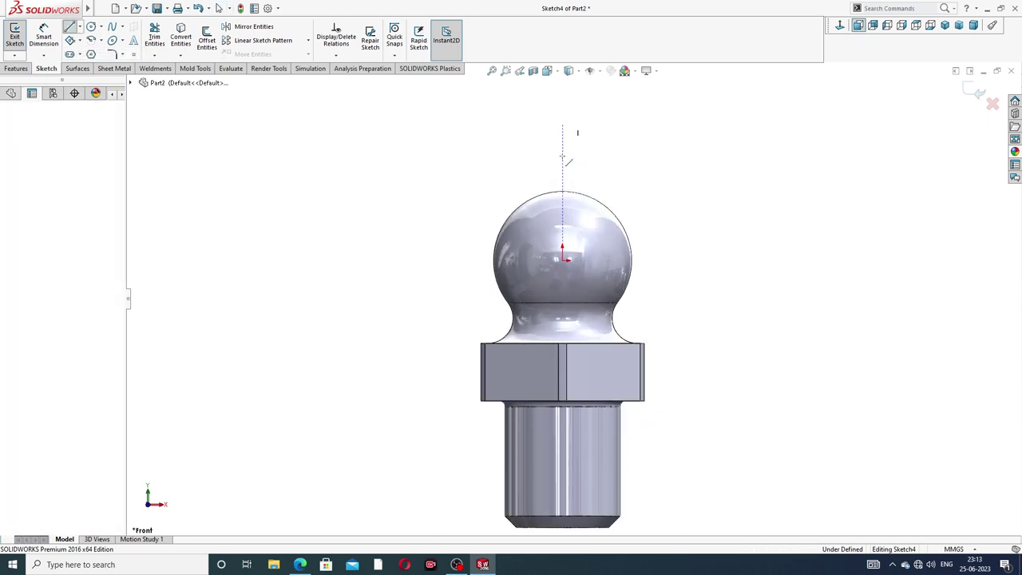
{"action": "left_click", "coordinate": [563, 260]}
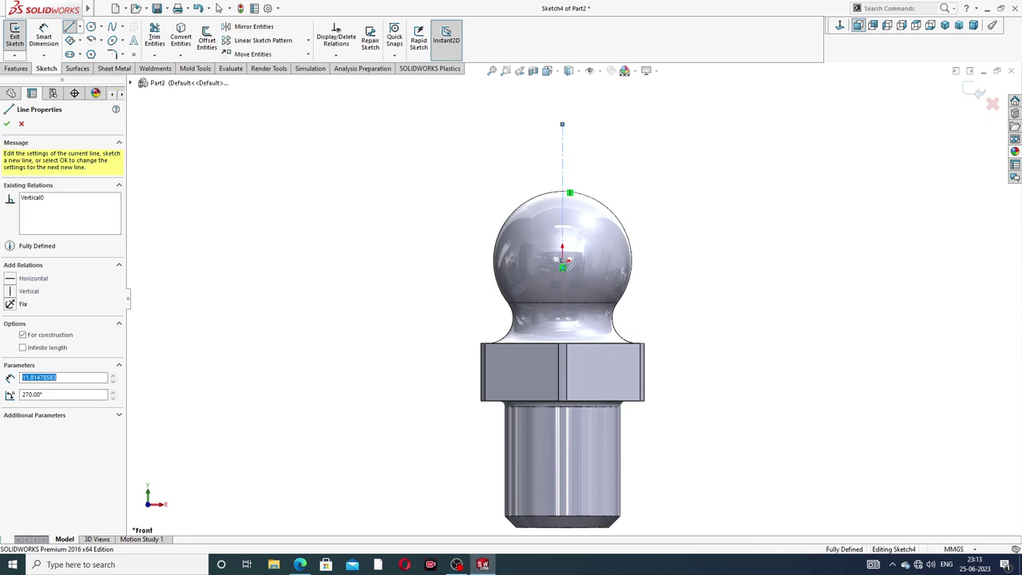
{"action": "left_click", "coordinate": [667, 155]}
{"action": "right_click", "coordinate": [704, 148]}
{"action": "left_click", "coordinate": [723, 156]}
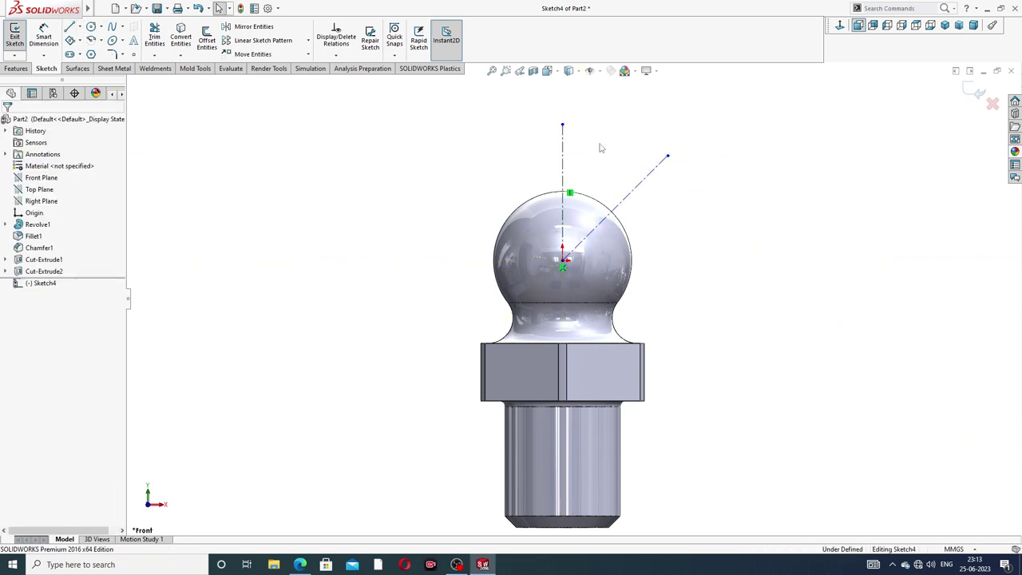
{"action": "mouse_move", "coordinate": [563, 127]}
{"action": "left_mouse_down"}
{"action": "mouse_move", "coordinate": [678, 170]}
{"action": "mouse_move", "coordinate": [690, 137]}
{"action": "left_mouse_up"}
{"action": "left_click", "coordinate": [733, 184]}
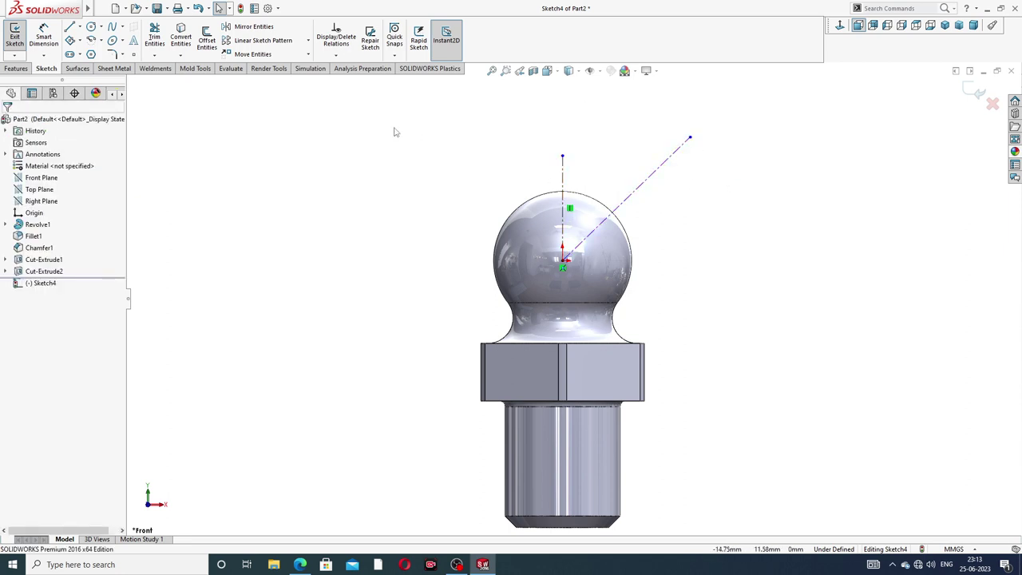
Dimension the angle between the two centerlines as 45° and exit the sketch
{"action": "left_click", "coordinate": [44, 36]}
{"action": "left_click", "coordinate": [563, 180]}
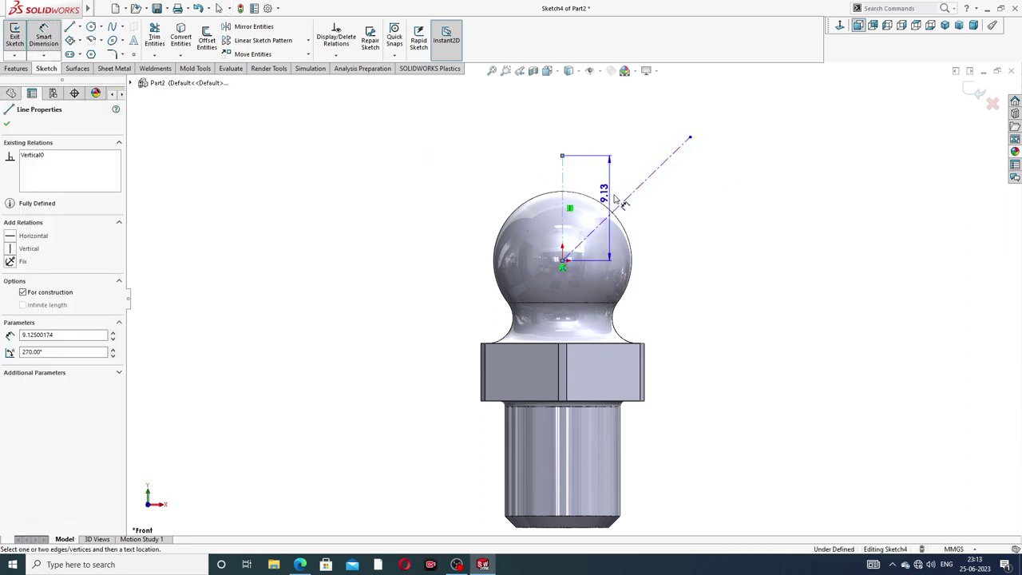
{"action": "left_click", "coordinate": [631, 195]}
{"action": "left_click", "coordinate": [603, 177]}
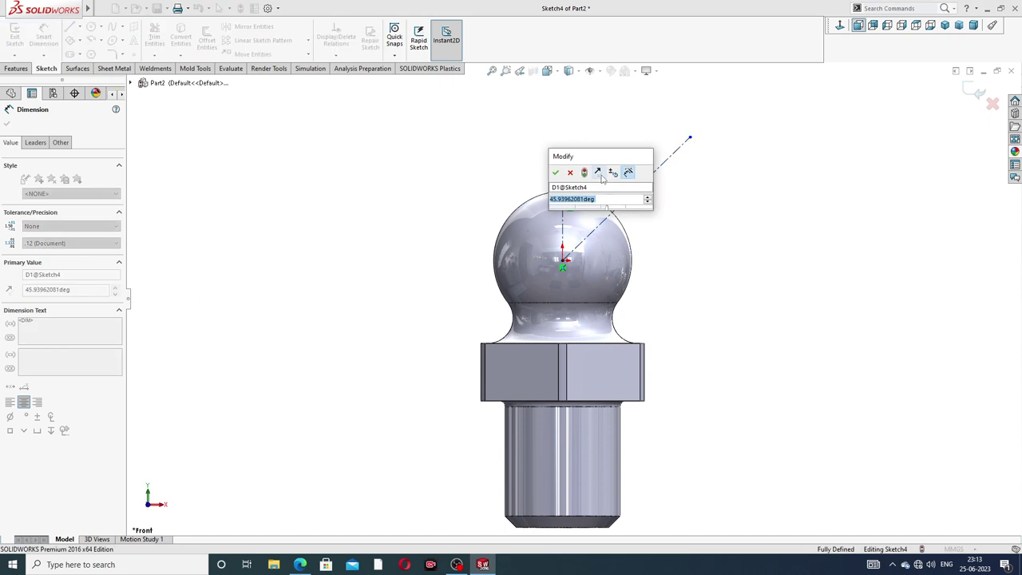
{"action": "type", "text": "45"}
{"action": "key", "text": "Return"}
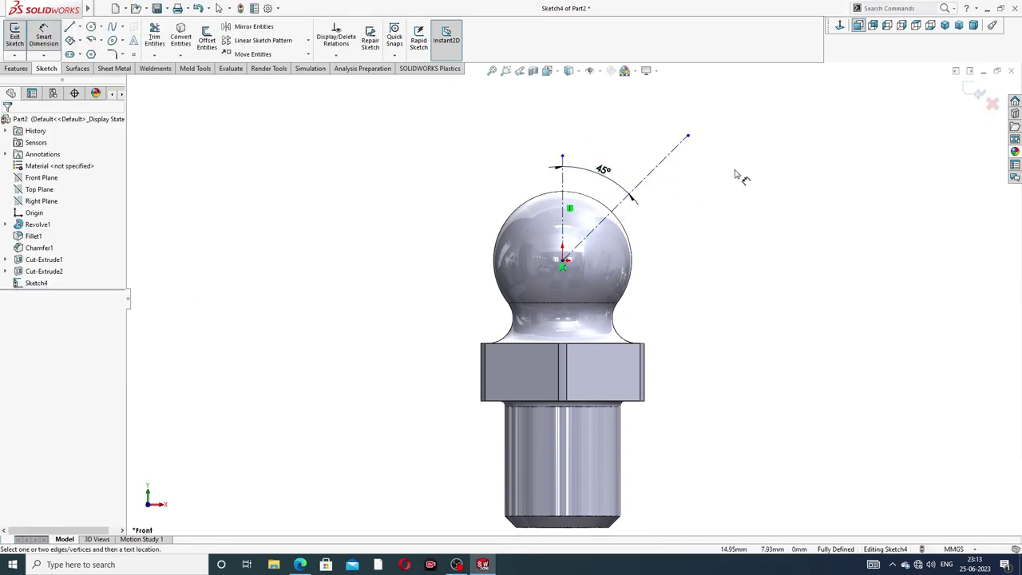
{"action": "right_click", "coordinate": [736, 174]}
{"action": "left_click", "coordinate": [751, 151]}
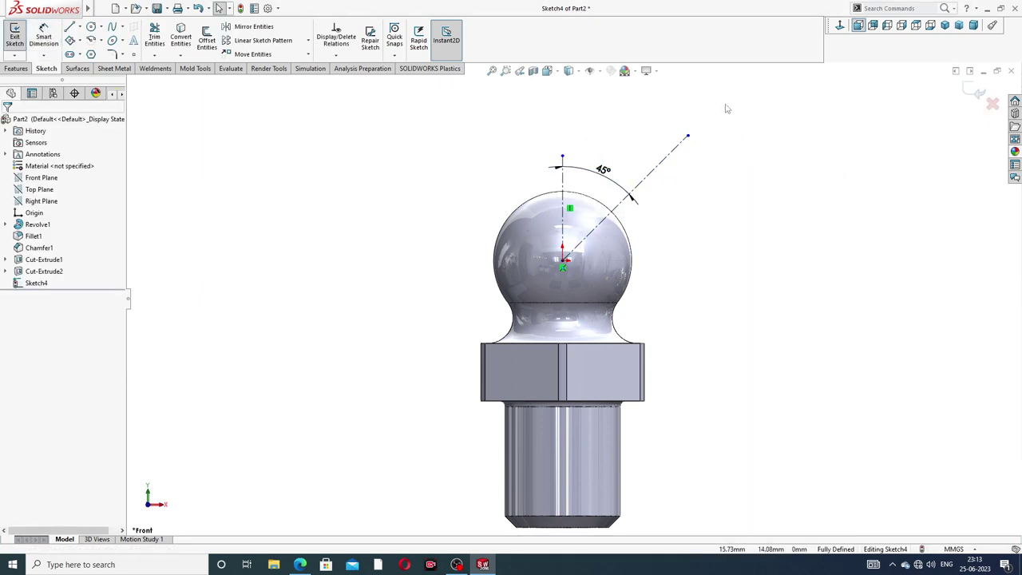
{"action": "left_click", "coordinate": [976, 93]}
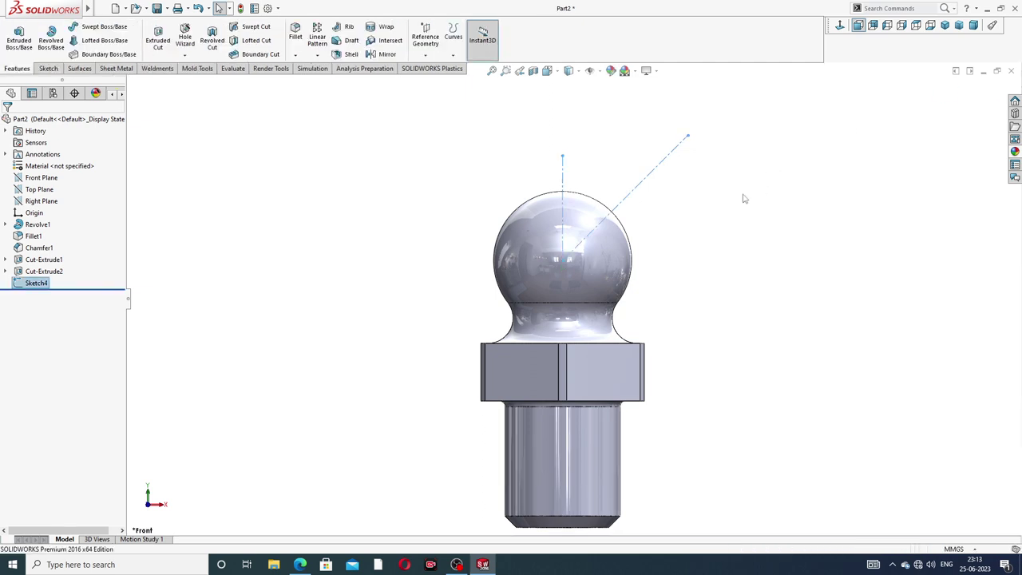
Start a new reference plane using the Top Plane and the diagonal centerline as references
{"action": "middle_click_drag", "start_coordinate": [726, 204], "coordinate": [669, 220]}
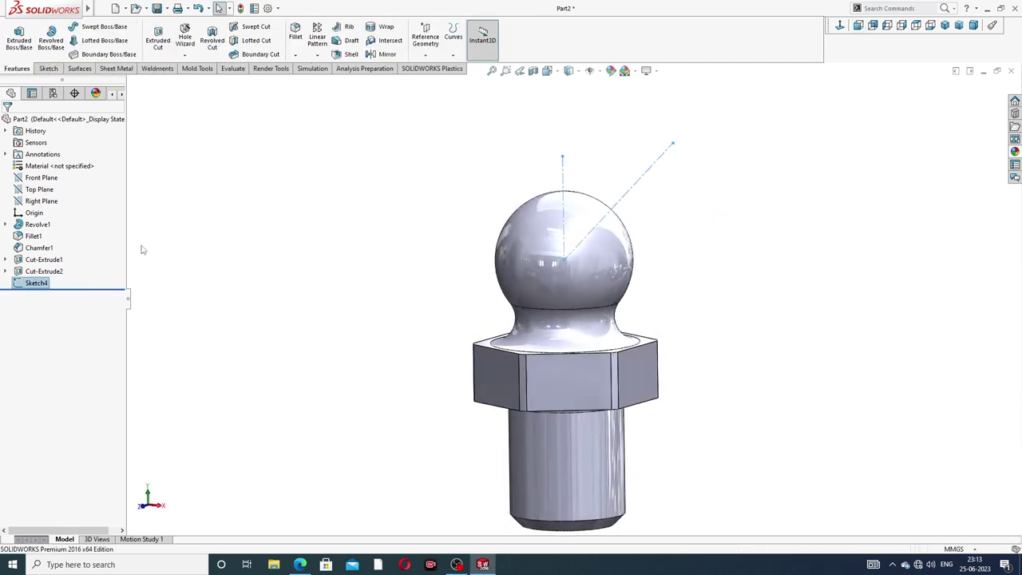
{"action": "left_click", "coordinate": [48, 193]}
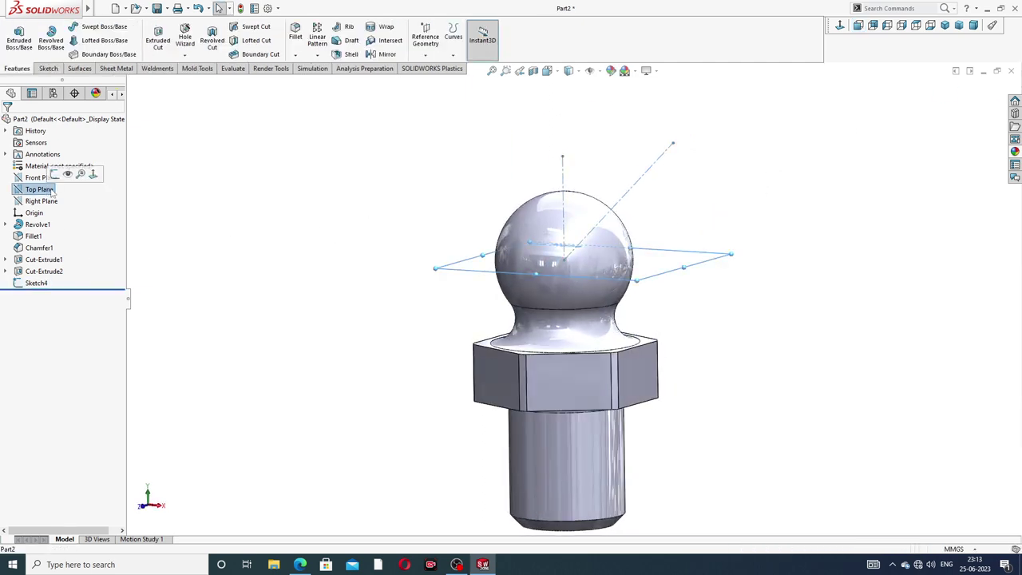
{"action": "left_click", "coordinate": [425, 38]}
{"action": "left_click", "coordinate": [436, 69]}
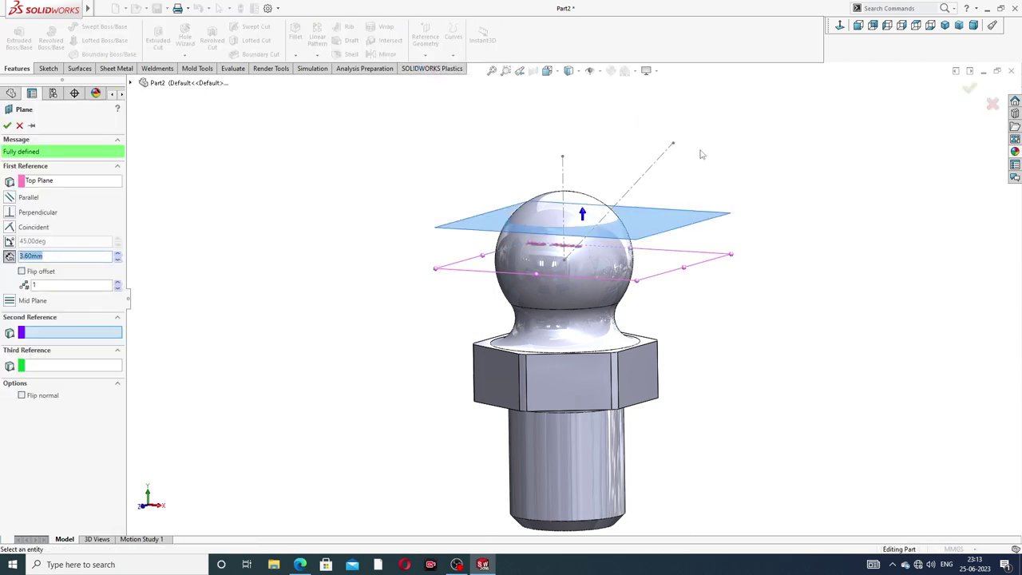
{"action": "mouse_move", "coordinate": [706, 180]}
{"action": "middle_mouse_down"}
{"action": "mouse_move", "coordinate": [712, 165]}
{"action": "mouse_move", "coordinate": [714, 178]}
{"action": "middle_mouse_up"}
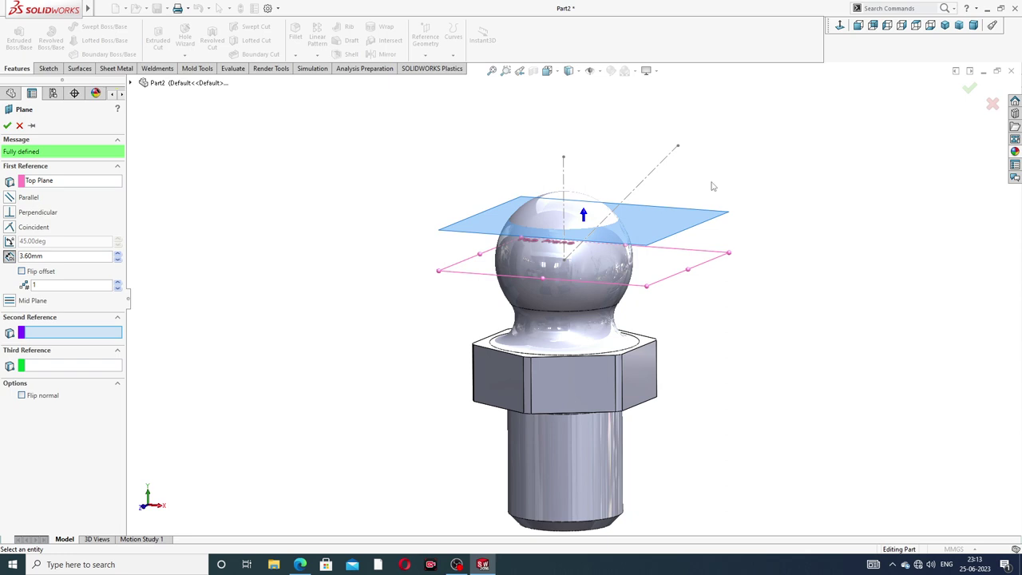
{"action": "left_click", "coordinate": [652, 177]}
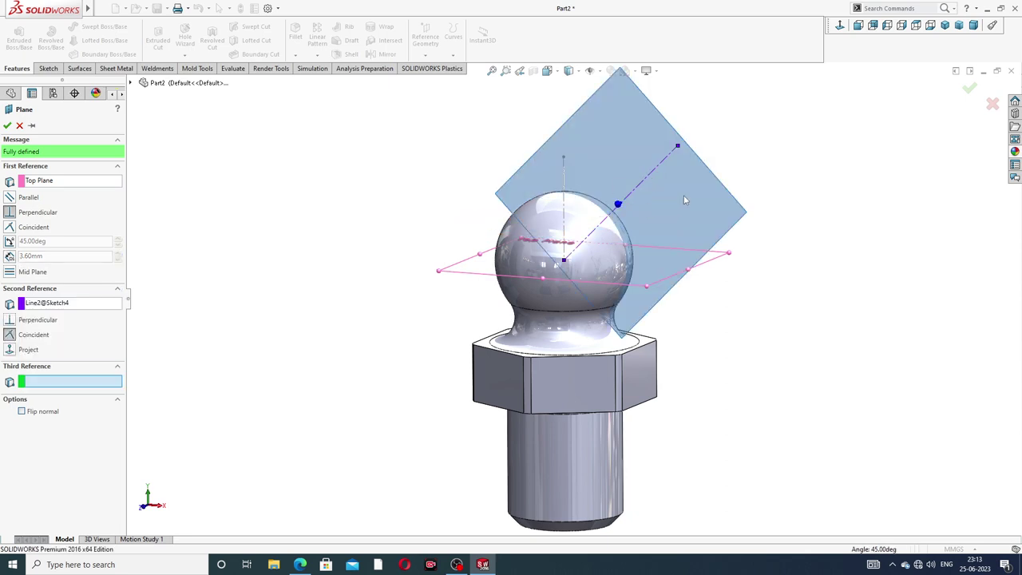
{"action": "mouse_move", "coordinate": [684, 200]}
{"action": "middle_mouse_down"}
{"action": "mouse_move", "coordinate": [724, 232]}
{"action": "mouse_move", "coordinate": [698, 251]}
{"action": "middle_mouse_up"}
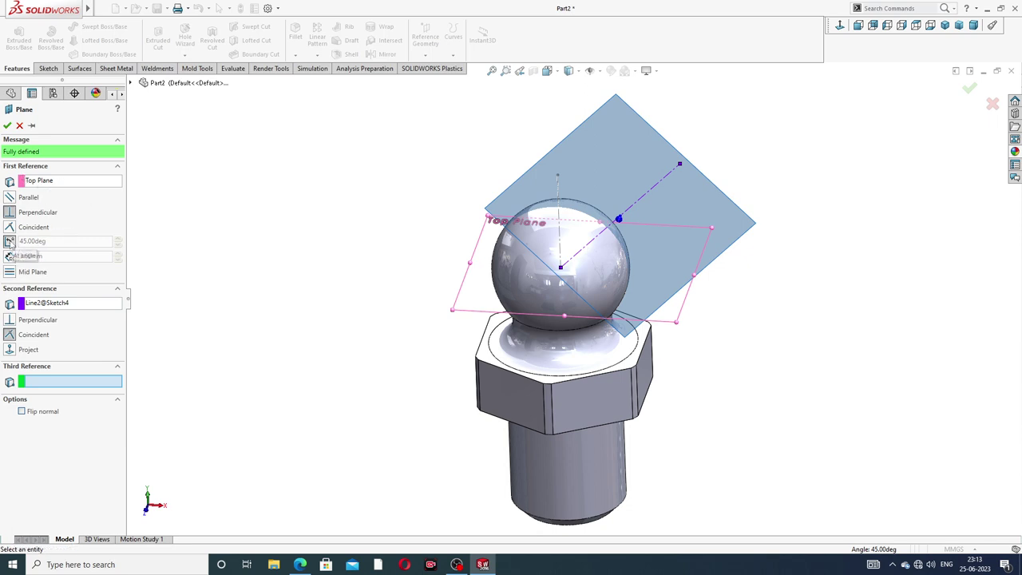
Set the plane at 45° to the Top Plane and adjust Line2's projection and flip options
{"action": "left_click", "coordinate": [10, 241]}
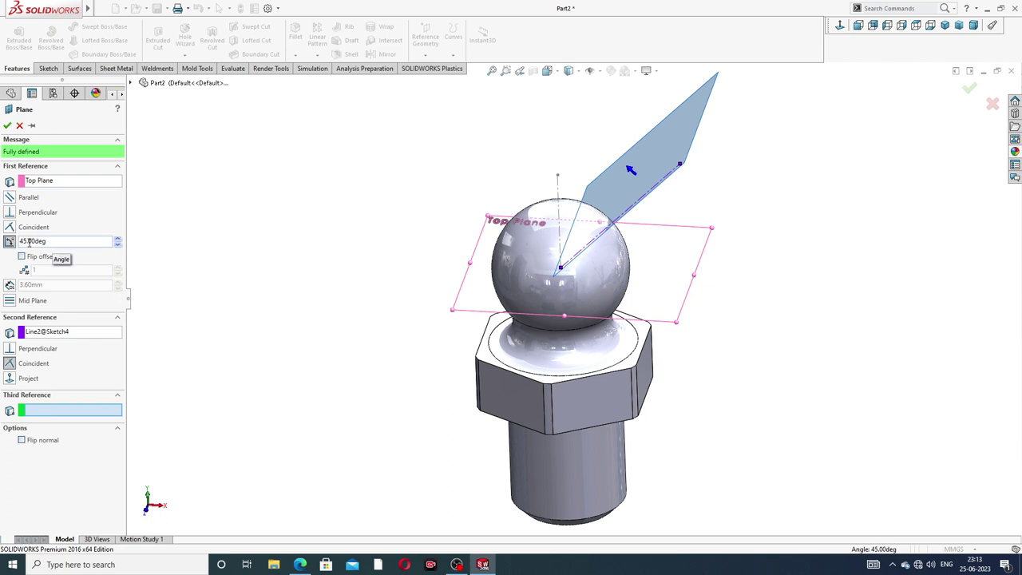
{"action": "left_click", "coordinate": [11, 378]}
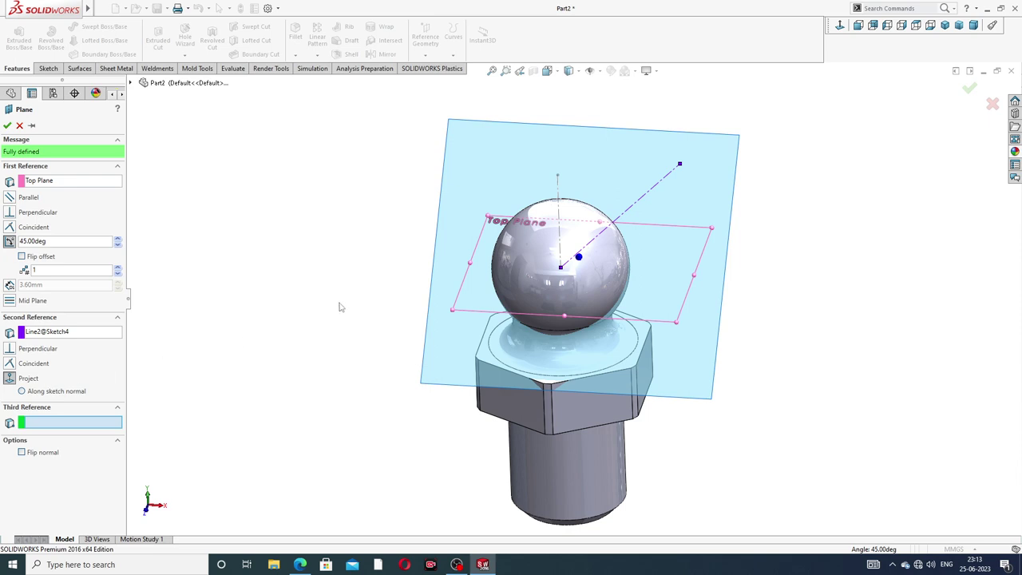
{"action": "middle_click_drag", "start_coordinate": [339, 306], "coordinate": [246, 287]}
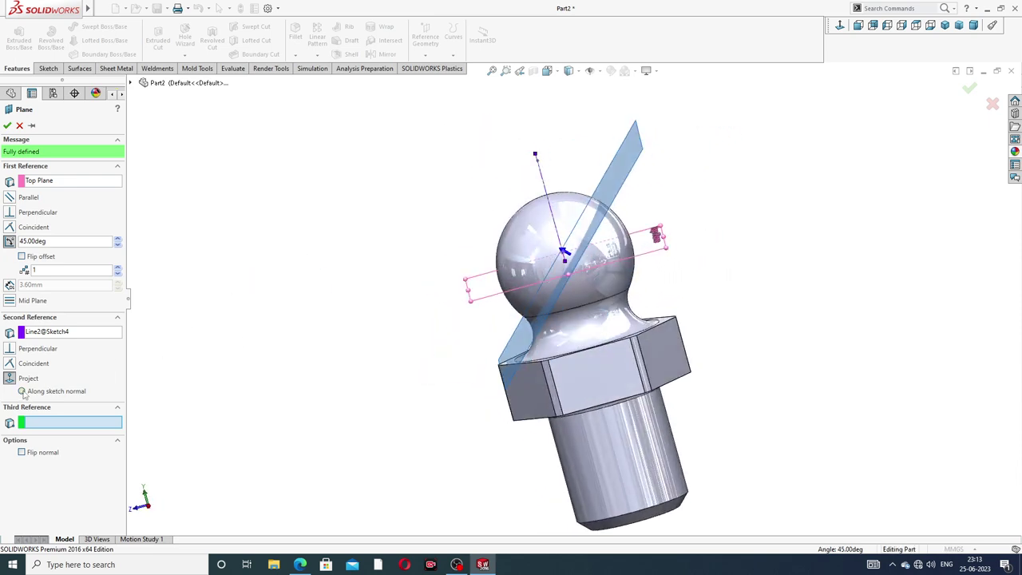
{"action": "left_click", "coordinate": [22, 391]}
{"action": "left_click", "coordinate": [36, 406]}
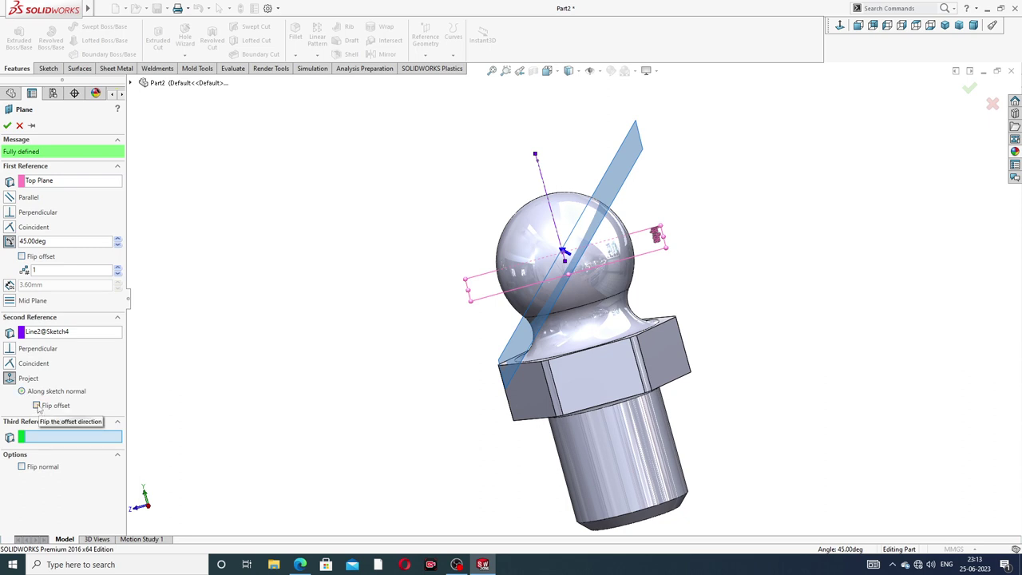
{"action": "left_click", "coordinate": [21, 257]}
Check the 45° plane from several views, settle its tilt direction, and confirm it
{"action": "mouse_move", "coordinate": [415, 262]}
{"action": "middle_mouse_down"}
{"action": "mouse_move", "coordinate": [406, 252]}
{"action": "mouse_move", "coordinate": [263, 244]}
{"action": "middle_mouse_up"}
{"action": "middle_click_drag", "start_coordinate": [737, 222], "coordinate": [805, 126]}
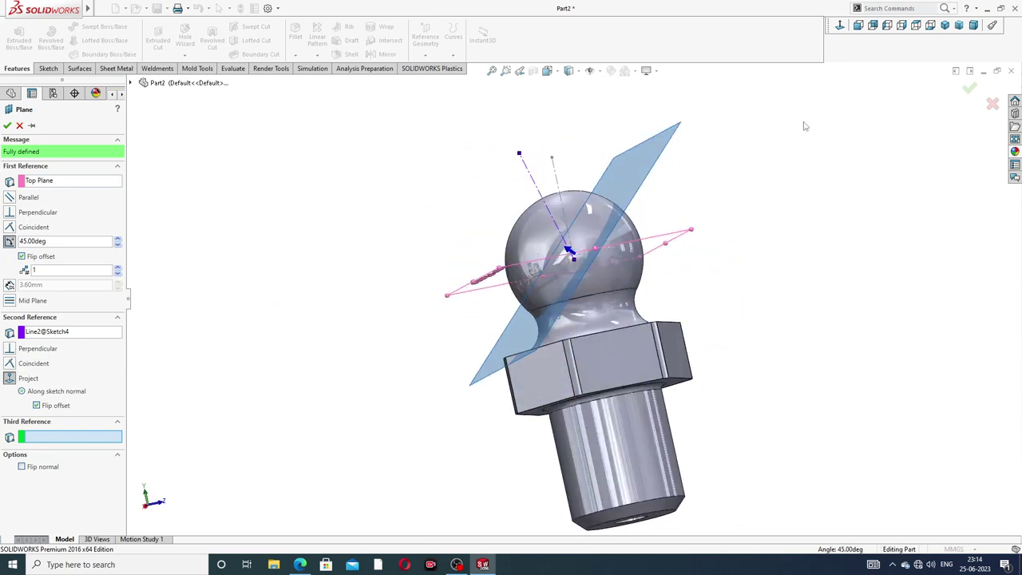
{"action": "left_click", "coordinate": [841, 27]}
{"action": "middle_click_drag", "start_coordinate": [692, 162], "coordinate": [796, 146]}
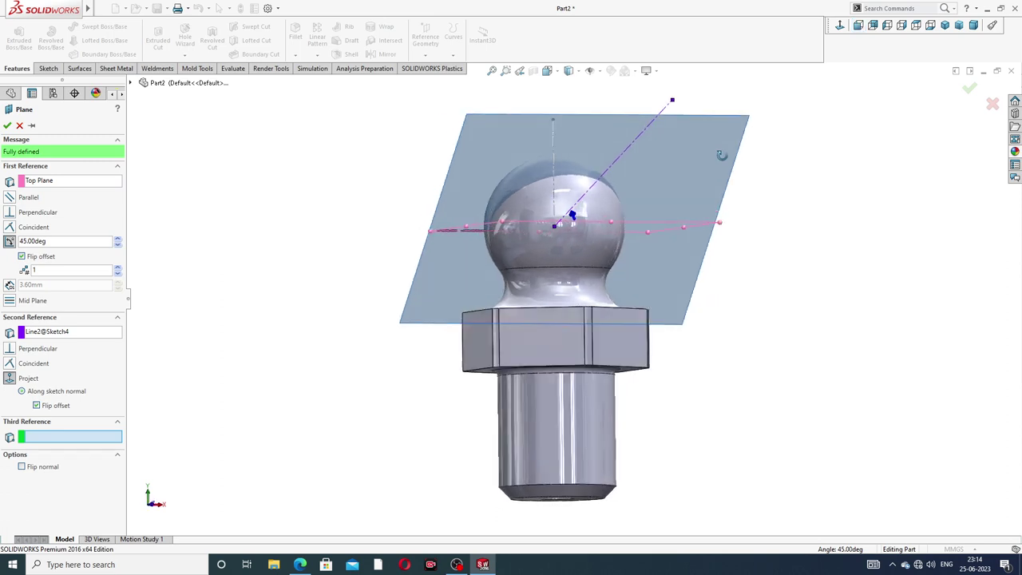
{"action": "scroll", "coordinate": [795, 147], "scroll_direction": "up", "scroll_amount": 2}
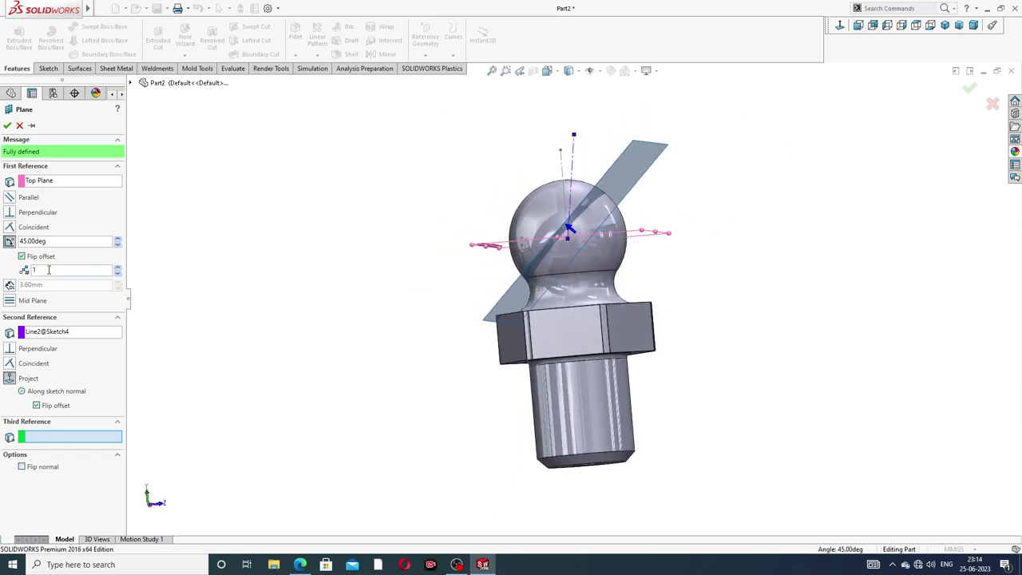
{"action": "left_click", "coordinate": [21, 257]}
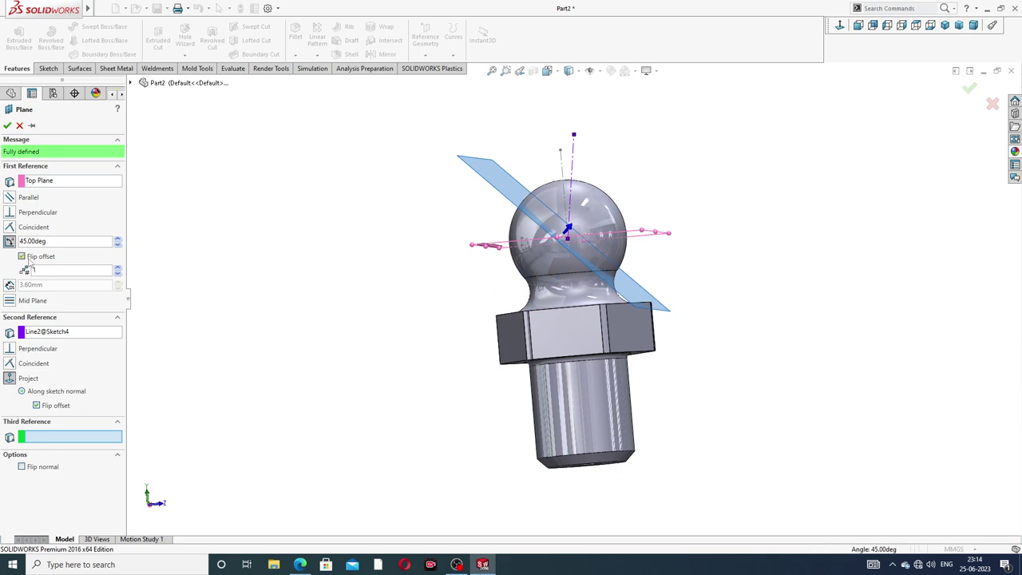
{"action": "left_click", "coordinate": [28, 259]}
{"action": "mouse_move", "coordinate": [403, 226]}
{"action": "middle_mouse_down"}
{"action": "mouse_move", "coordinate": [433, 242]}
{"action": "mouse_move", "coordinate": [418, 237]}
{"action": "middle_mouse_up"}
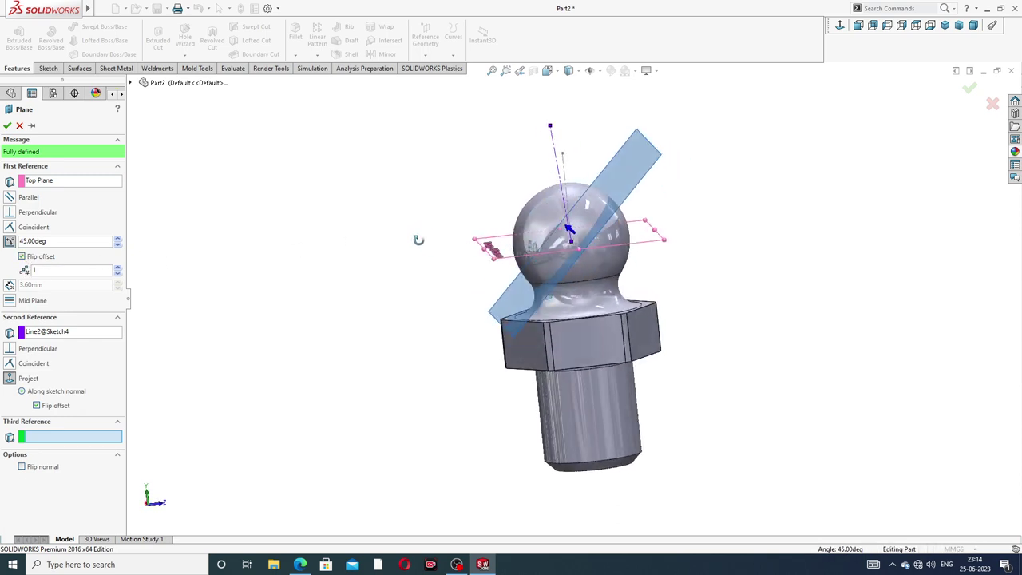
{"action": "scroll", "coordinate": [613, 242], "scroll_direction": "down", "scroll_amount": 2}
{"action": "middle_click_drag", "start_coordinate": [613, 243], "coordinate": [591, 248]}
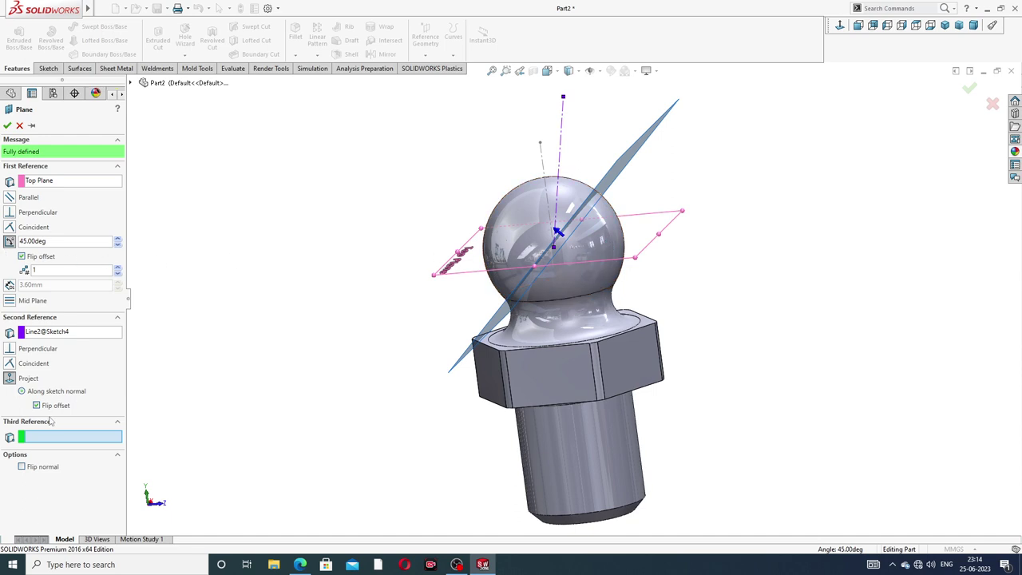
{"action": "left_click", "coordinate": [7, 125]}
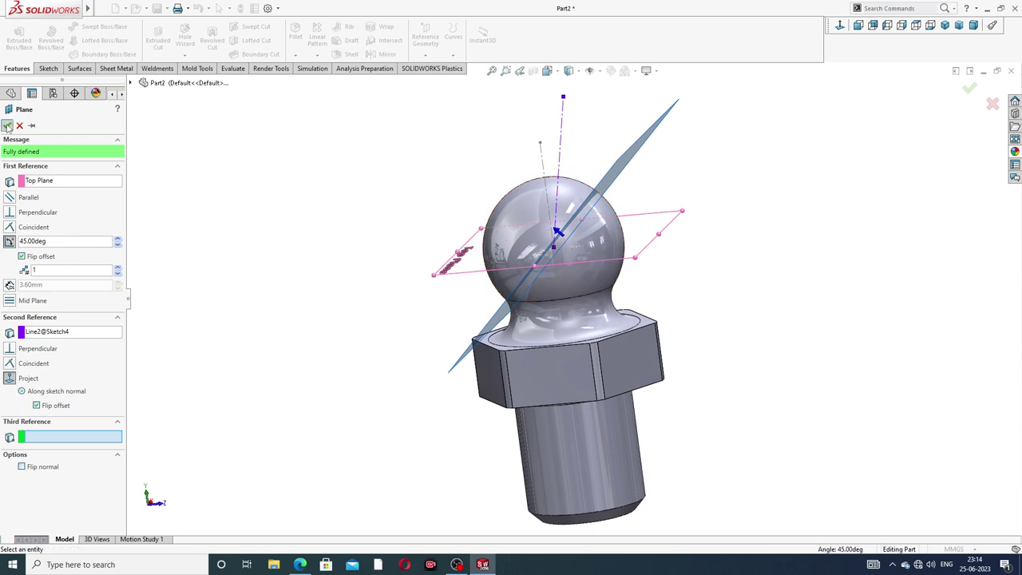
Preview a new plane offset 3.60 mm from Plane1, then show the drawing PDF
{"action": "middle_click_drag", "start_coordinate": [496, 116], "coordinate": [565, 164]}
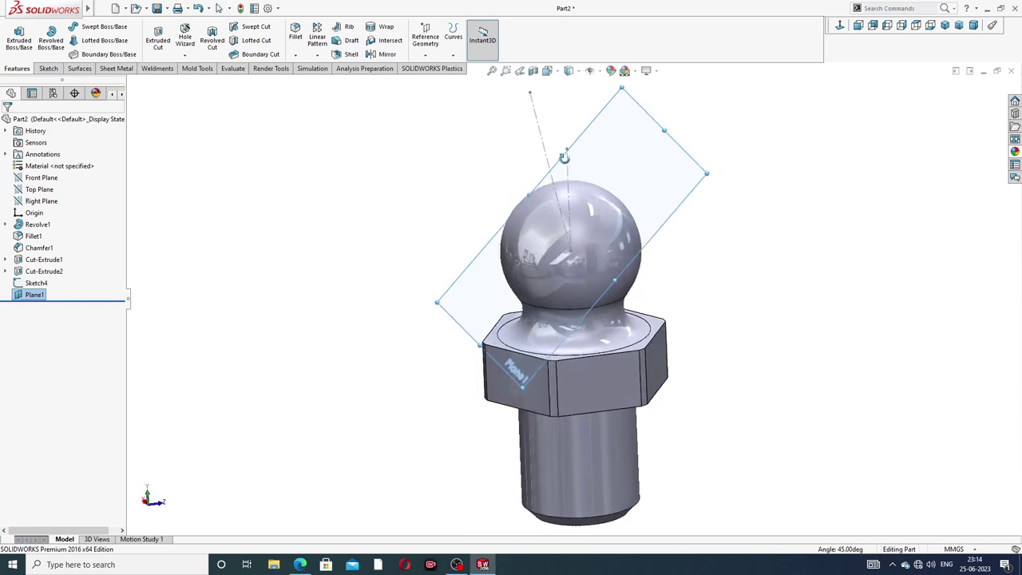
{"action": "scroll", "coordinate": [716, 127], "scroll_direction": "up", "scroll_amount": 2}
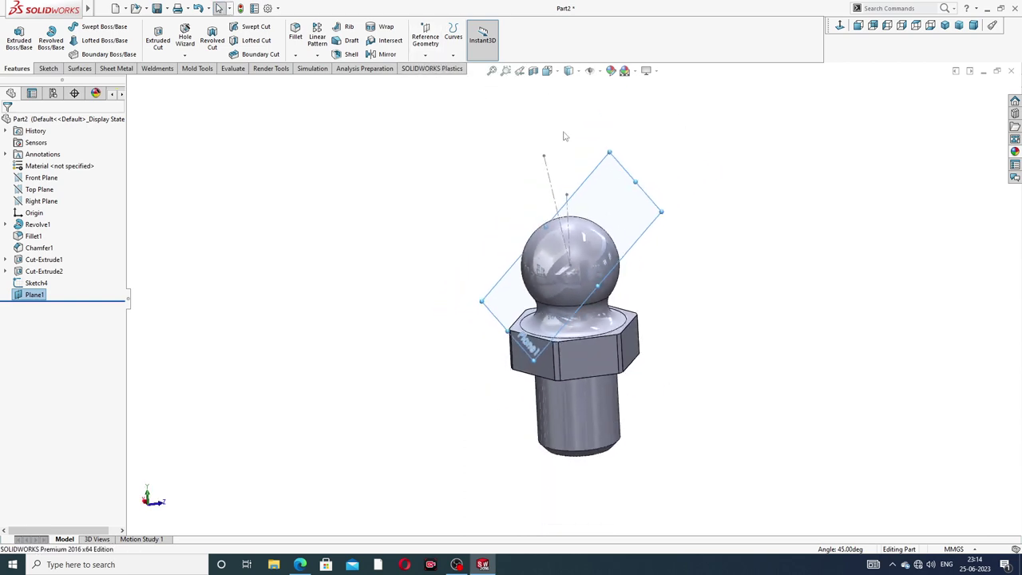
{"action": "left_click", "coordinate": [426, 55]}
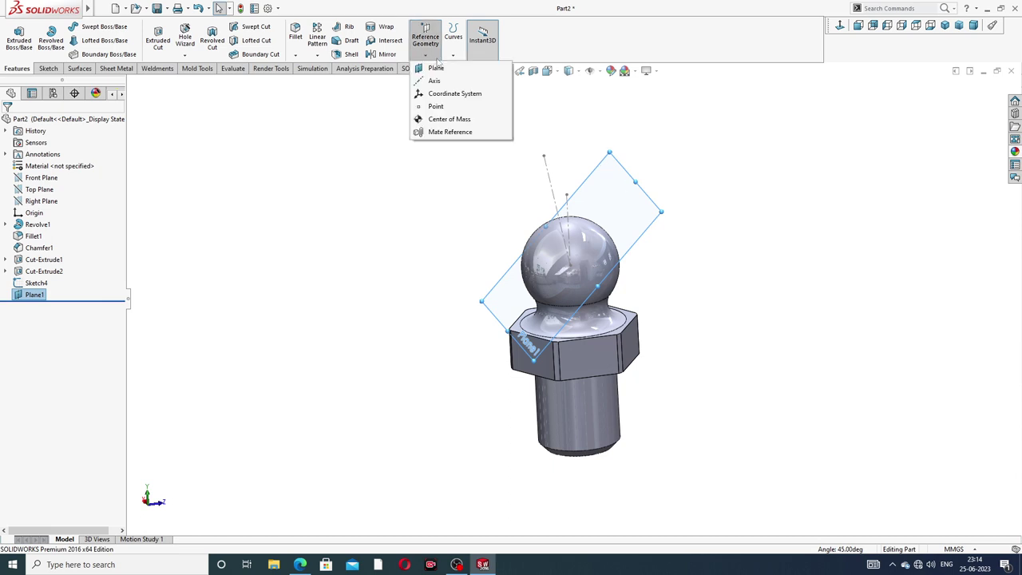
{"action": "left_click", "coordinate": [448, 72]}
{"action": "mouse_move", "coordinate": [700, 198]}
{"action": "middle_mouse_down"}
{"action": "mouse_move", "coordinate": [657, 176]}
{"action": "mouse_move", "coordinate": [673, 196]}
{"action": "middle_mouse_up"}
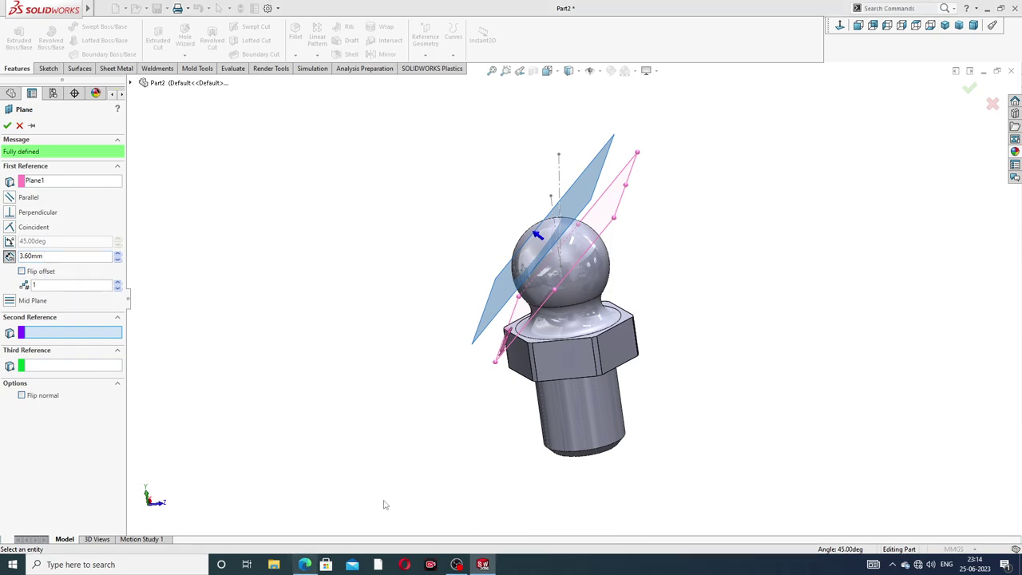
{"action": "left_click", "coordinate": [302, 565]}
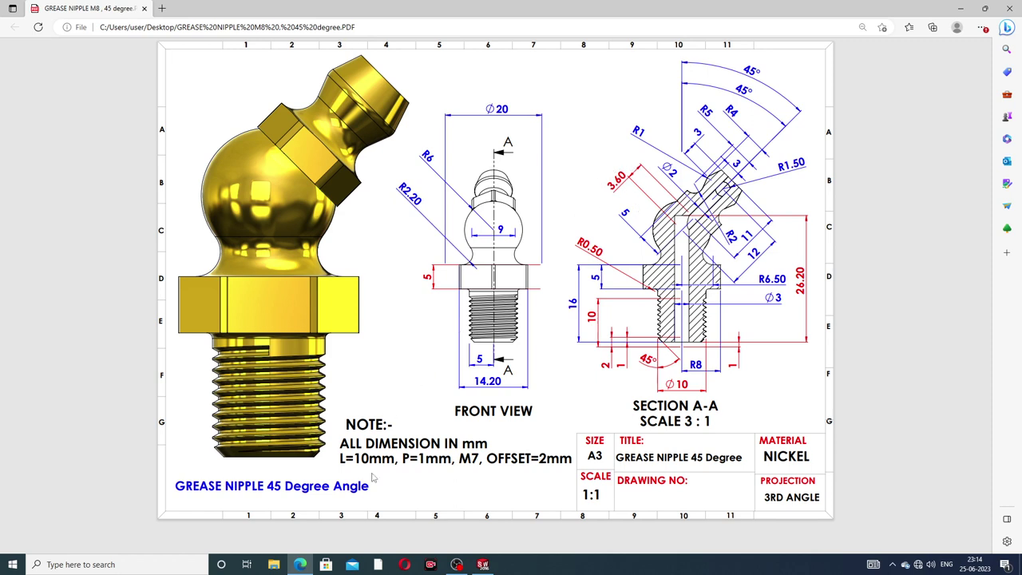
Confirm Plane2 at 3.60 mm from Plane1, hide Plane1, and select Plane2
{"action": "left_click", "coordinate": [300, 565]}
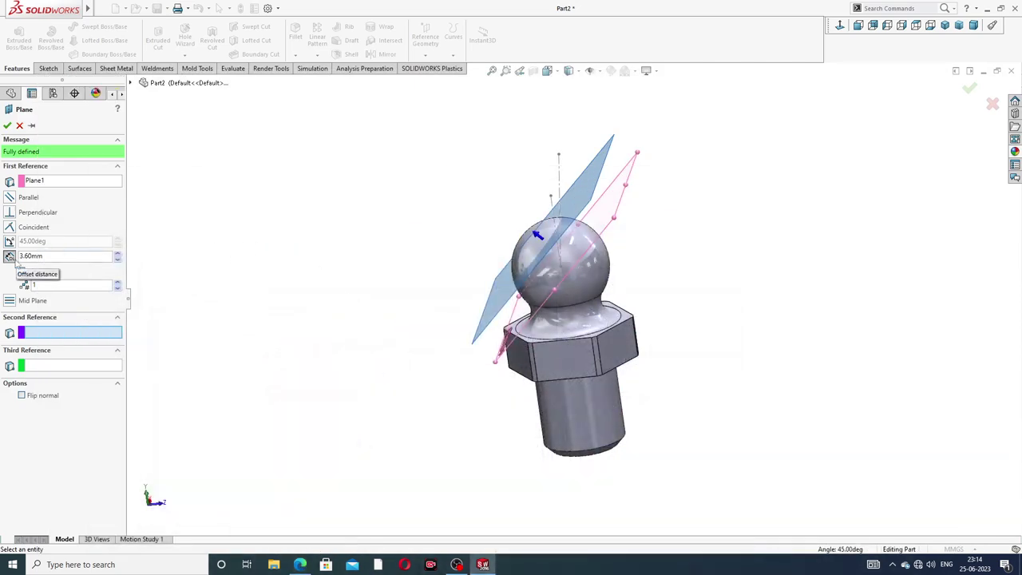
{"action": "left_click", "coordinate": [7, 125]}
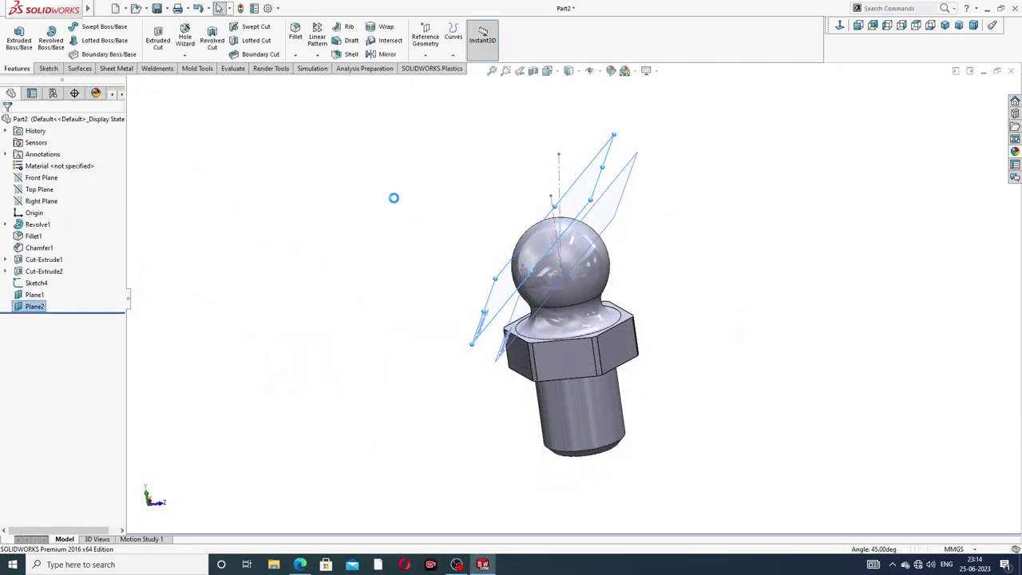
{"action": "left_click", "coordinate": [630, 202]}
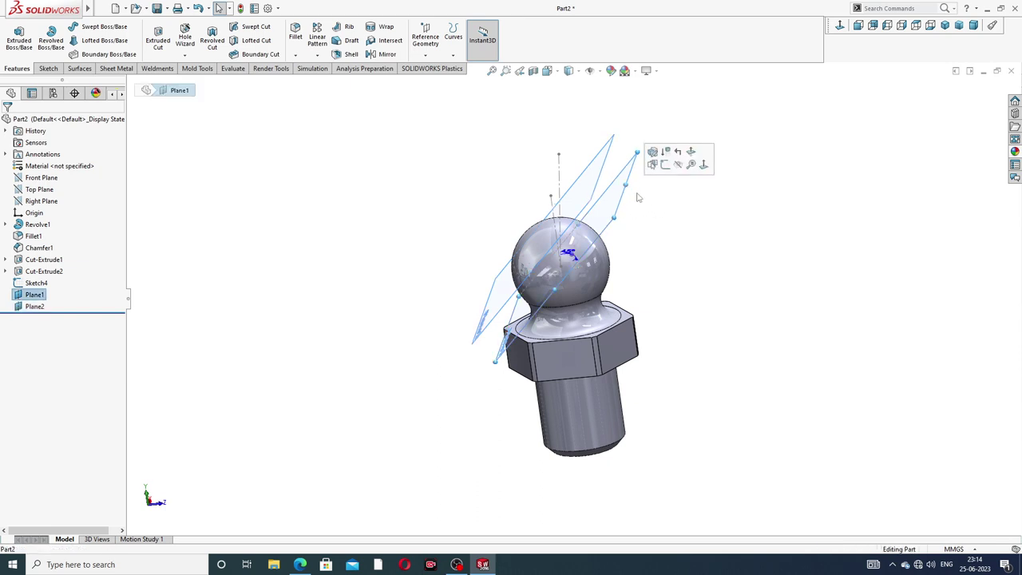
{"action": "left_click", "coordinate": [678, 165]}
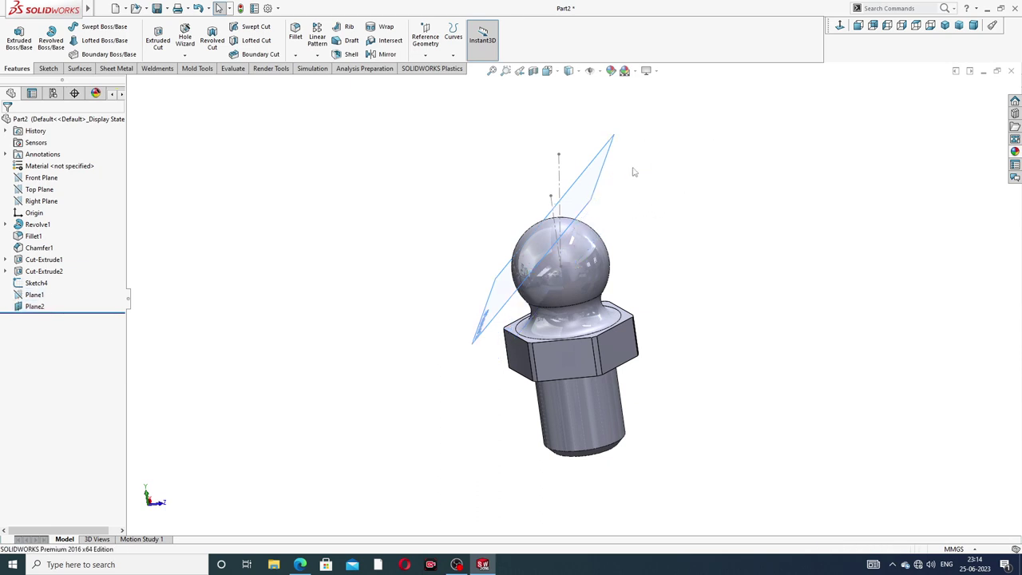
{"action": "middle_click_drag", "start_coordinate": [636, 177], "coordinate": [687, 187]}
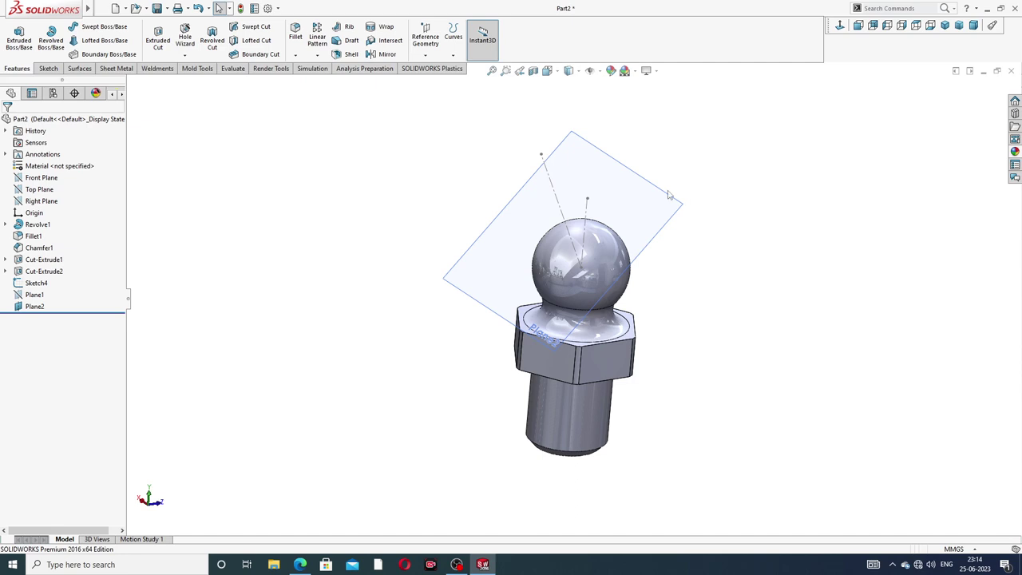
{"action": "left_click", "coordinate": [669, 194]}
Open a new sketch on Plane2 and turn the view normal to it
{"action": "left_click", "coordinate": [706, 159]}
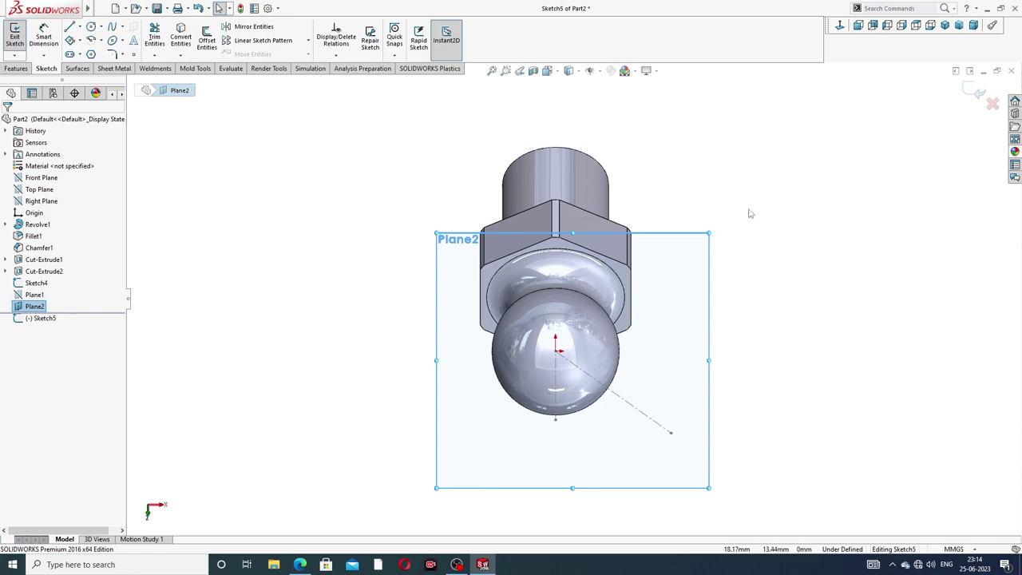
{"action": "mouse_move", "coordinate": [748, 213]}
{"action": "middle_mouse_down"}
{"action": "mouse_move", "coordinate": [747, 145]}
{"action": "mouse_move", "coordinate": [841, 36]}
{"action": "middle_mouse_up"}
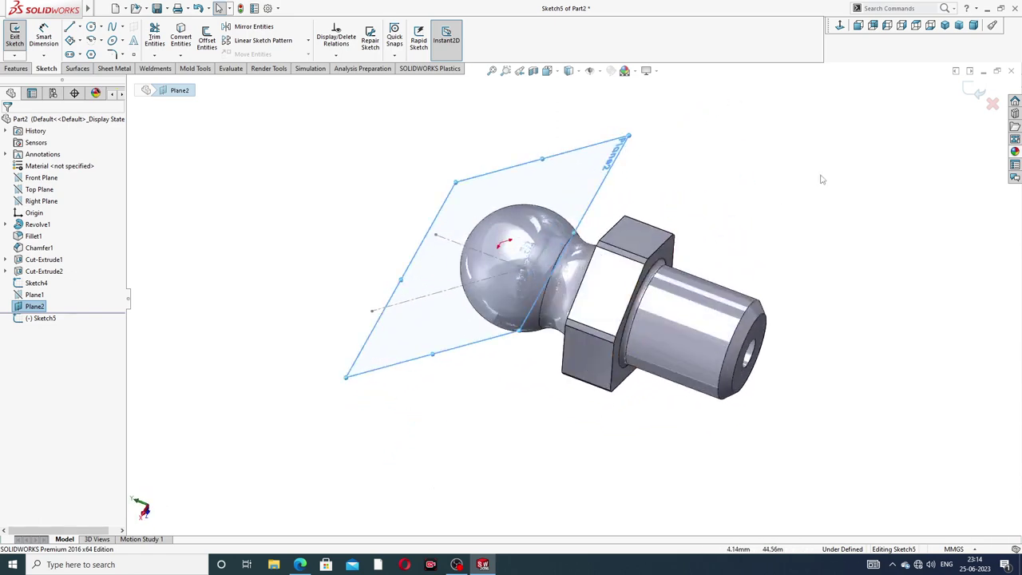
{"action": "left_click", "coordinate": [840, 25]}
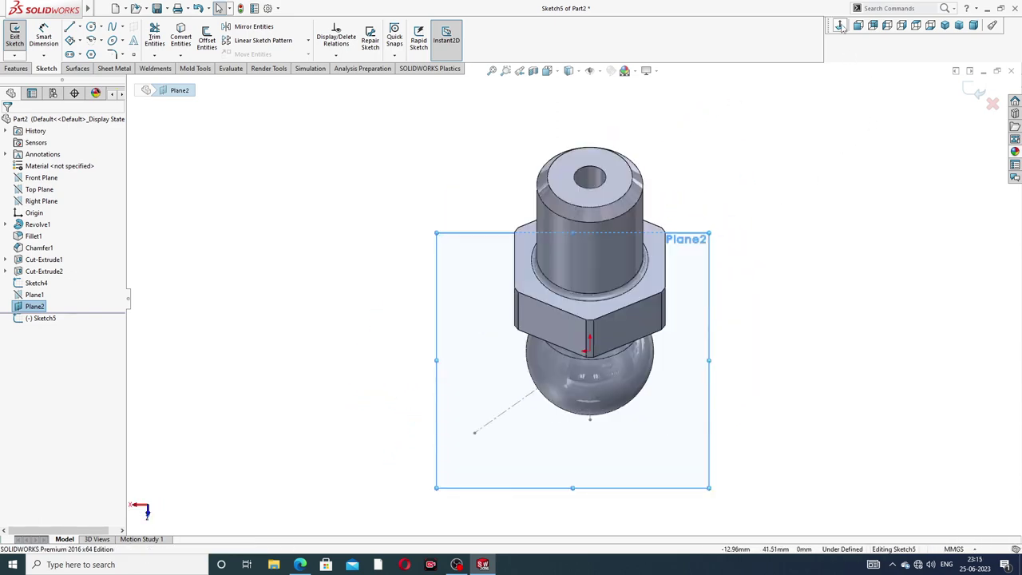
{"action": "left_click", "coordinate": [841, 26]}
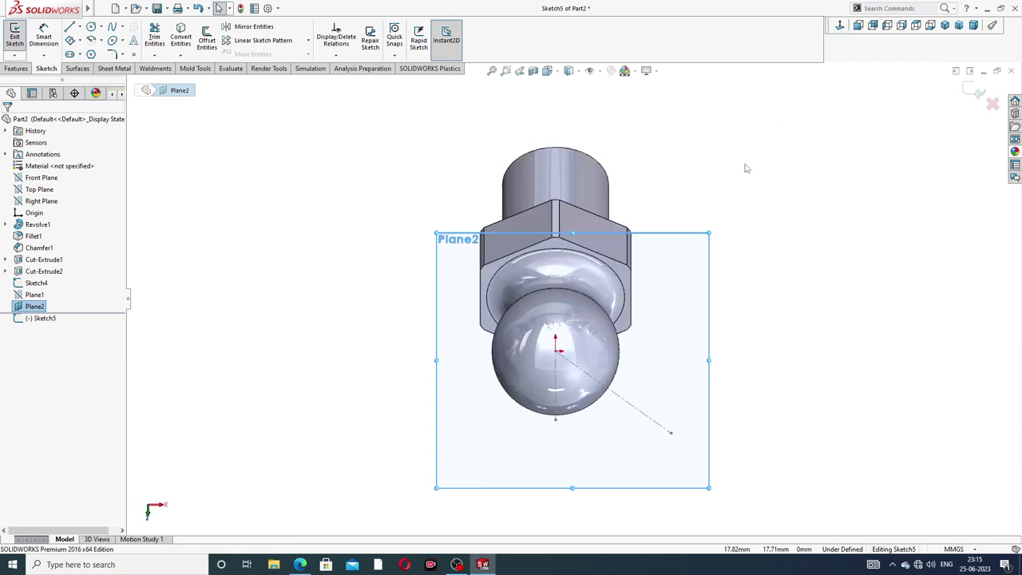
{"action": "middle_click_drag", "start_coordinate": [730, 208], "coordinate": [664, 110]}
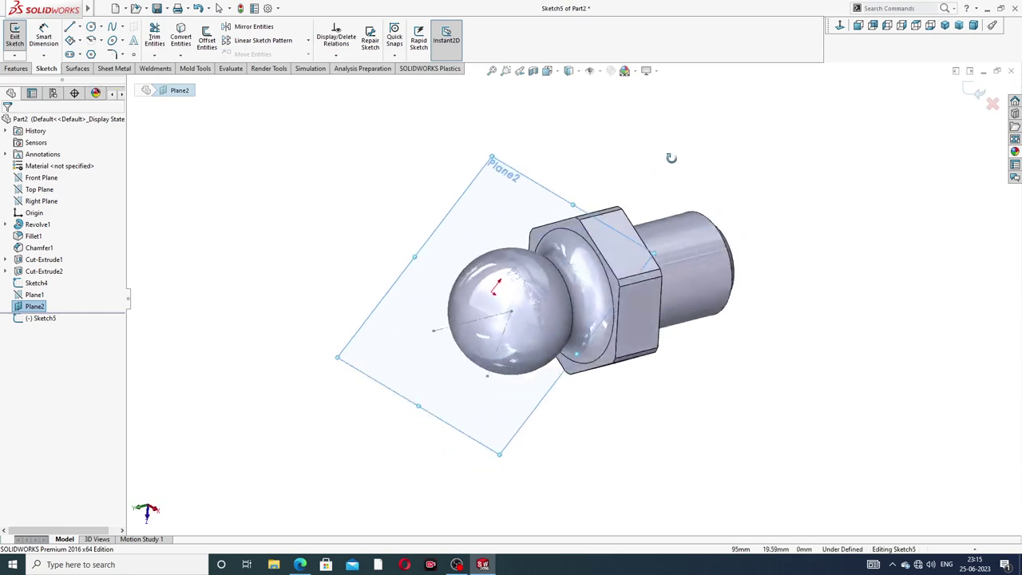
{"action": "mouse_move", "coordinate": [722, 158]}
{"action": "middle_mouse_down"}
{"action": "mouse_move", "coordinate": [695, 228]}
{"action": "mouse_move", "coordinate": [711, 141]}
{"action": "mouse_move", "coordinate": [671, 170]}
{"action": "mouse_move", "coordinate": [737, 137]}
{"action": "mouse_move", "coordinate": [747, 185]}
{"action": "middle_mouse_up"}
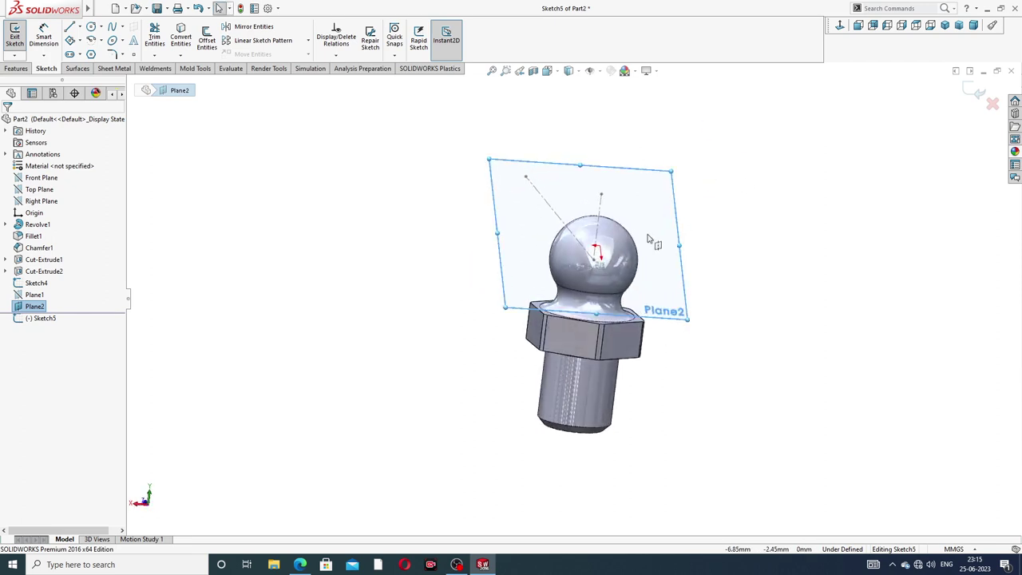
{"action": "mouse_move", "coordinate": [651, 231]}
{"action": "middle_mouse_down"}
{"action": "mouse_move", "coordinate": [600, 200]}
{"action": "mouse_move", "coordinate": [514, 232]}
{"action": "mouse_move", "coordinate": [482, 206]}
{"action": "mouse_move", "coordinate": [551, 187]}
{"action": "mouse_move", "coordinate": [662, 219]}
{"action": "middle_mouse_up"}
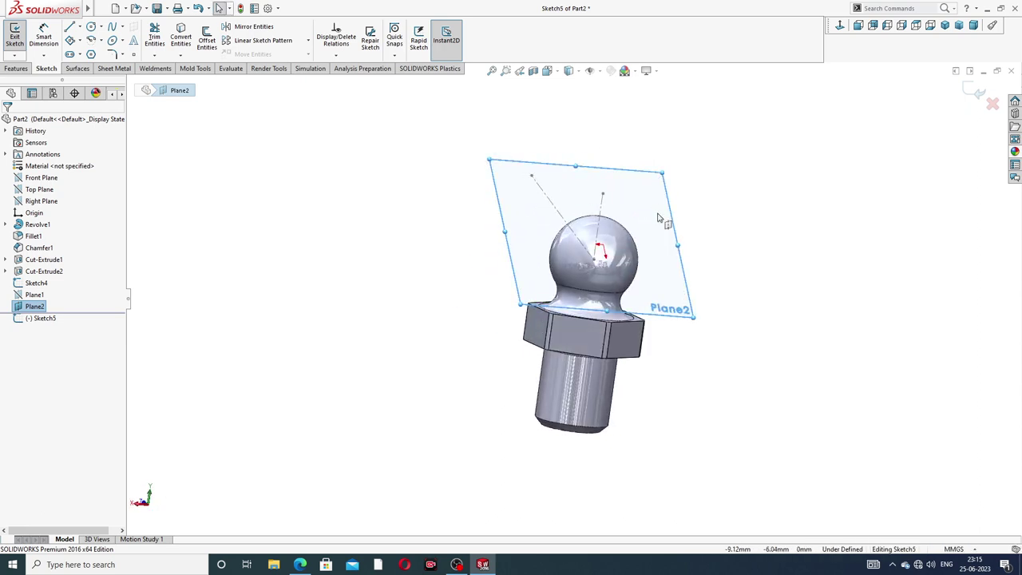
{"action": "left_click", "coordinate": [839, 24]}
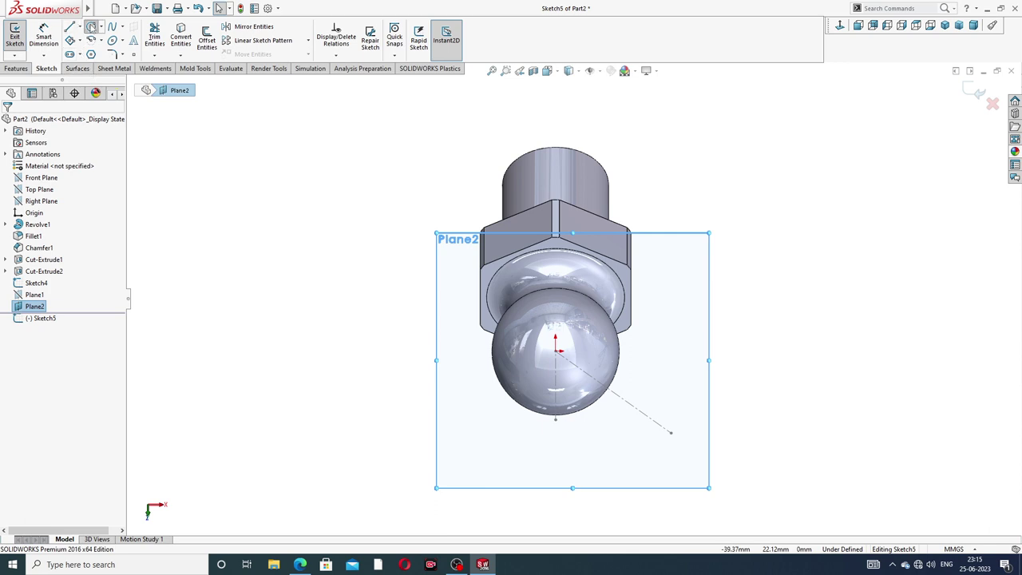
Draw a circle centred on the origin, sized near the ball outline
{"action": "left_click", "coordinate": [91, 26]}
{"action": "left_click", "coordinate": [557, 349]}
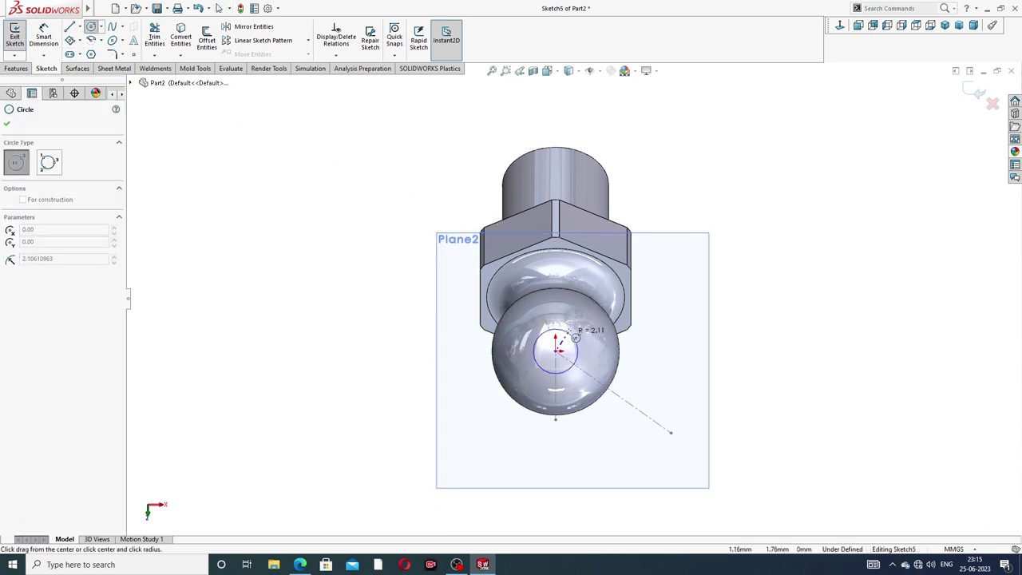
{"action": "left_click", "coordinate": [593, 306]}
{"action": "right_click", "coordinate": [713, 197]}
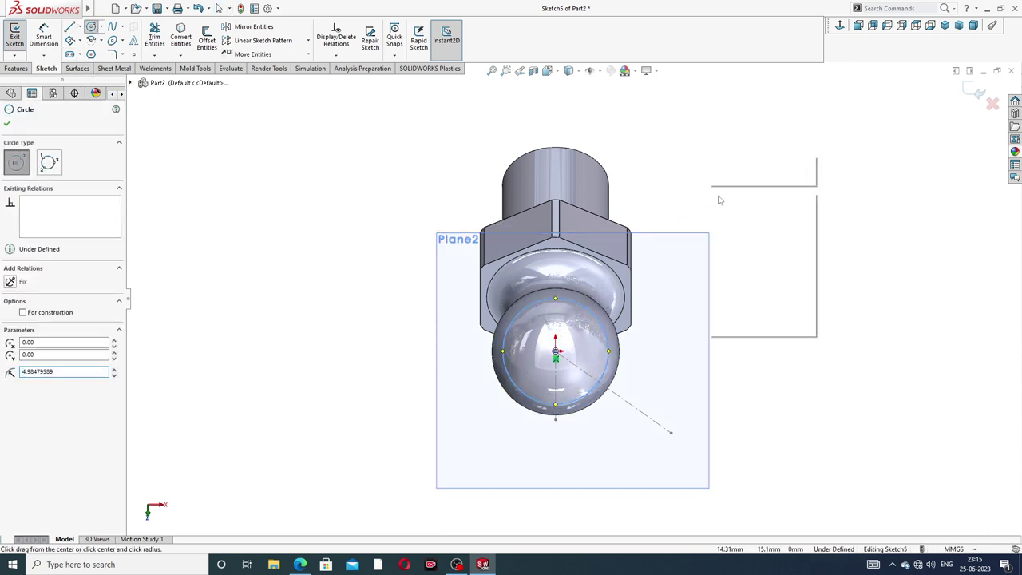
{"action": "left_click", "coordinate": [735, 199]}
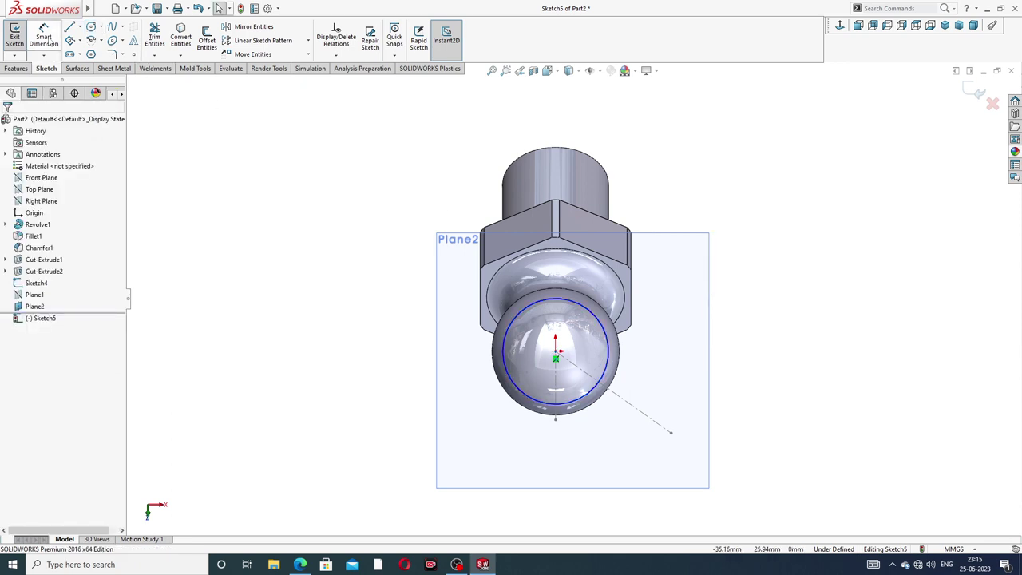
Dimension the circle's diameter to 10 mm so the sketch is fully defined
{"action": "left_click", "coordinate": [44, 38]}
{"action": "left_click", "coordinate": [559, 306]}
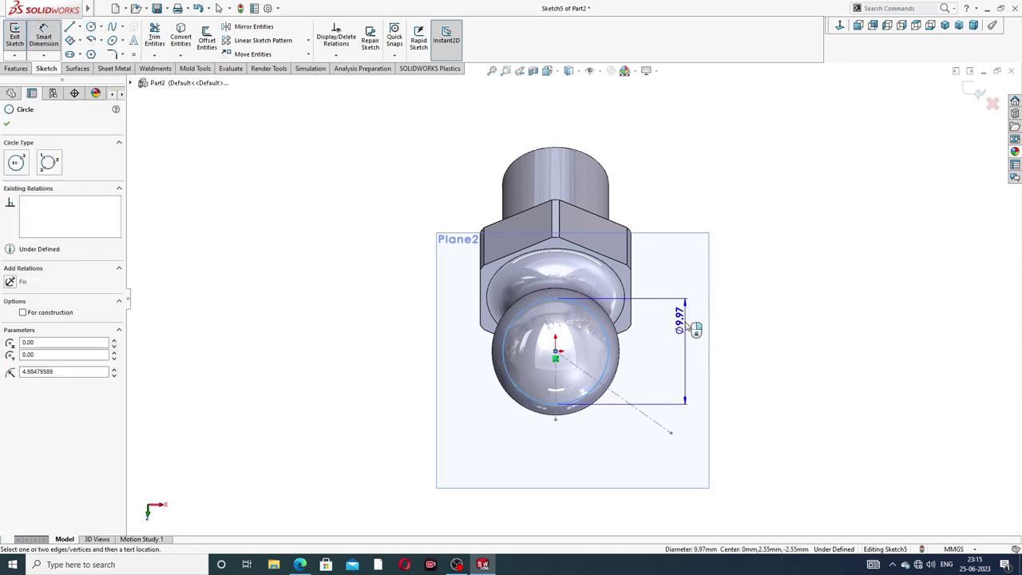
{"action": "left_click", "coordinate": [743, 314]}
{"action": "type", "text": "10"}
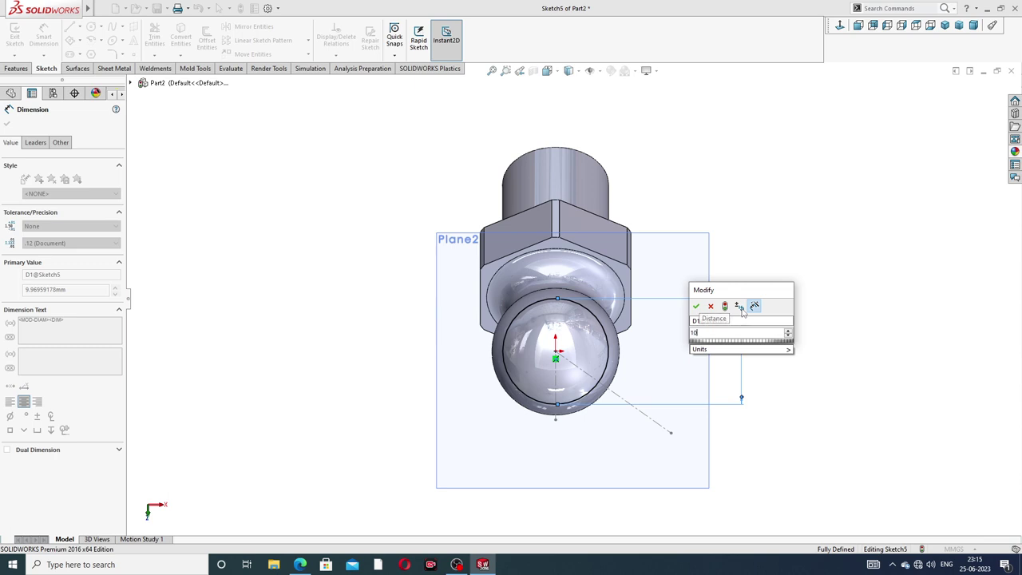
{"action": "key", "text": "Return"}
{"action": "key", "text": "Escape"}
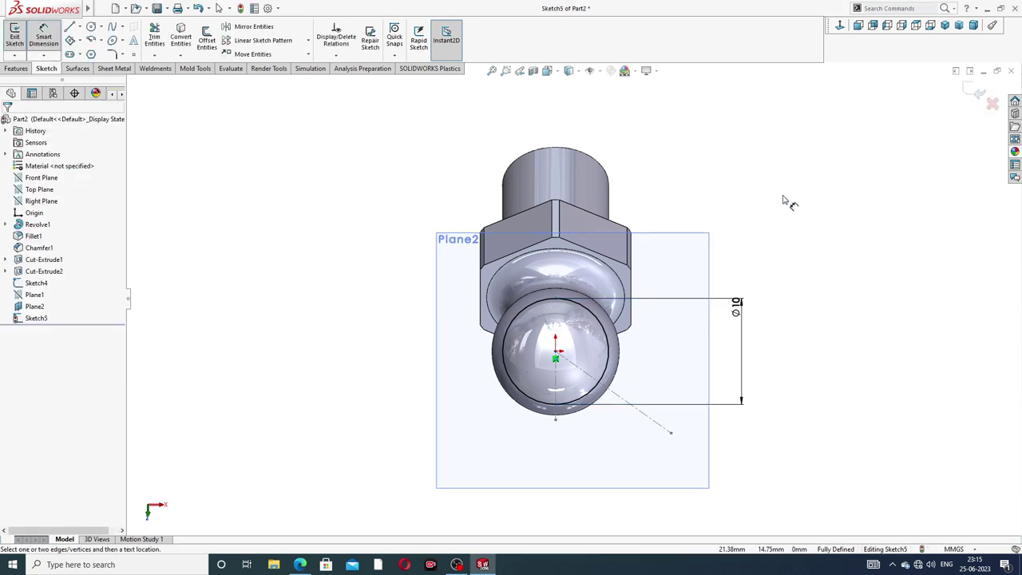
{"action": "right_click", "coordinate": [788, 202]}
{"action": "left_click", "coordinate": [811, 157]}
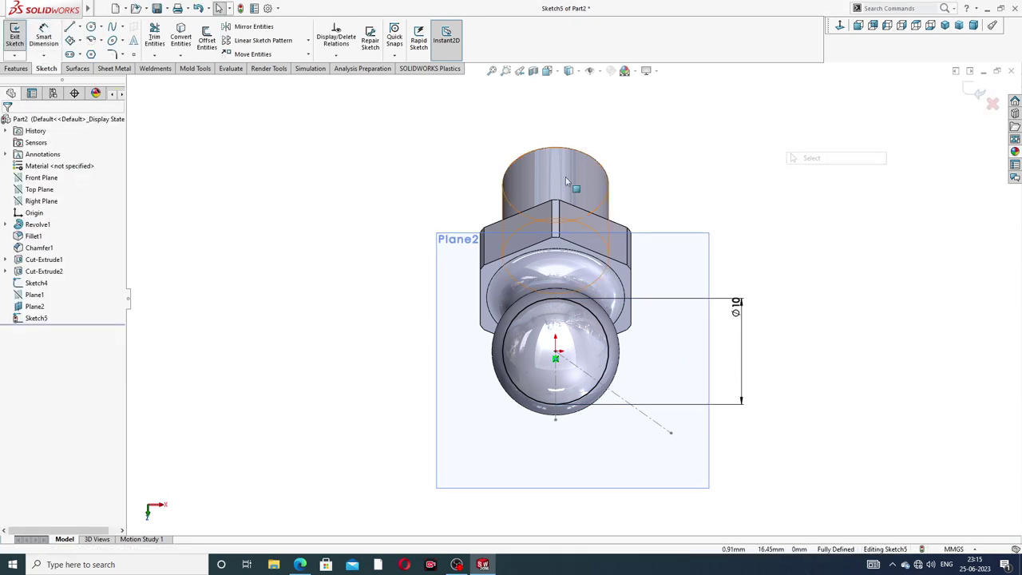
{"action": "left_click", "coordinate": [17, 70]}
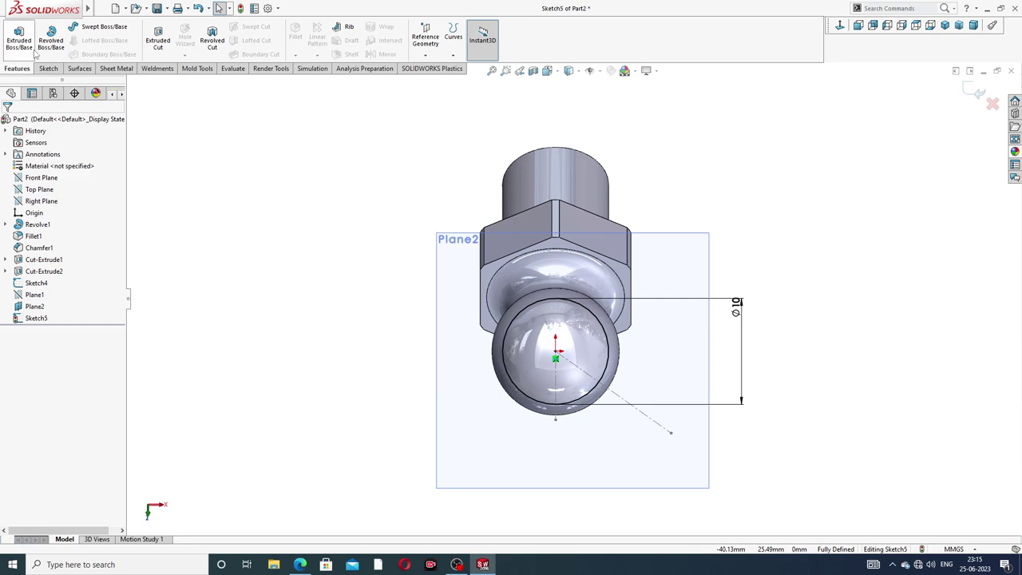
Extrude-cut the Ø10 circle Blind 5 mm in the reversed direction to create Cut-Extrude3
{"action": "left_click", "coordinate": [158, 36]}
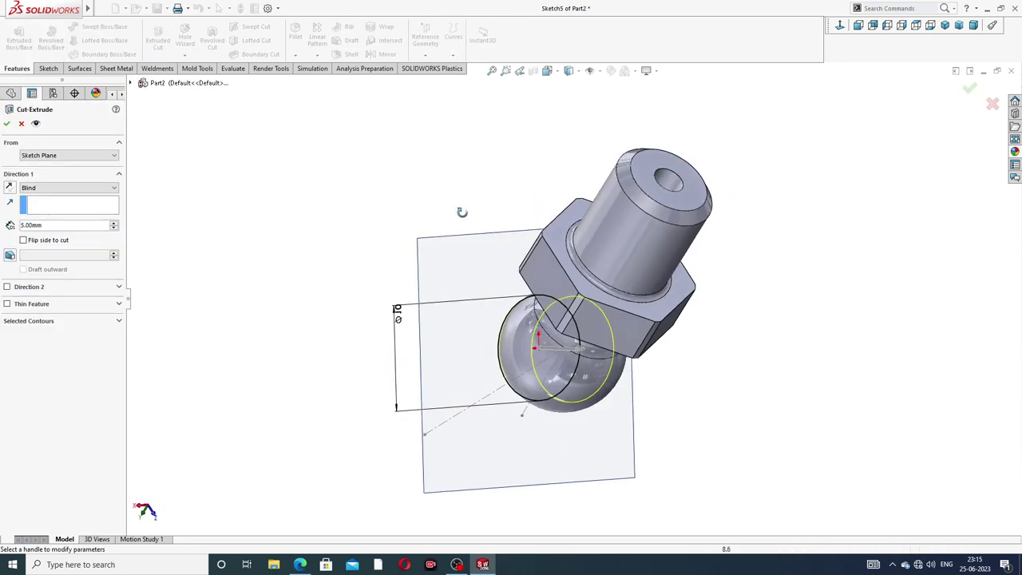
{"action": "middle_click_drag", "start_coordinate": [518, 189], "coordinate": [266, 235]}
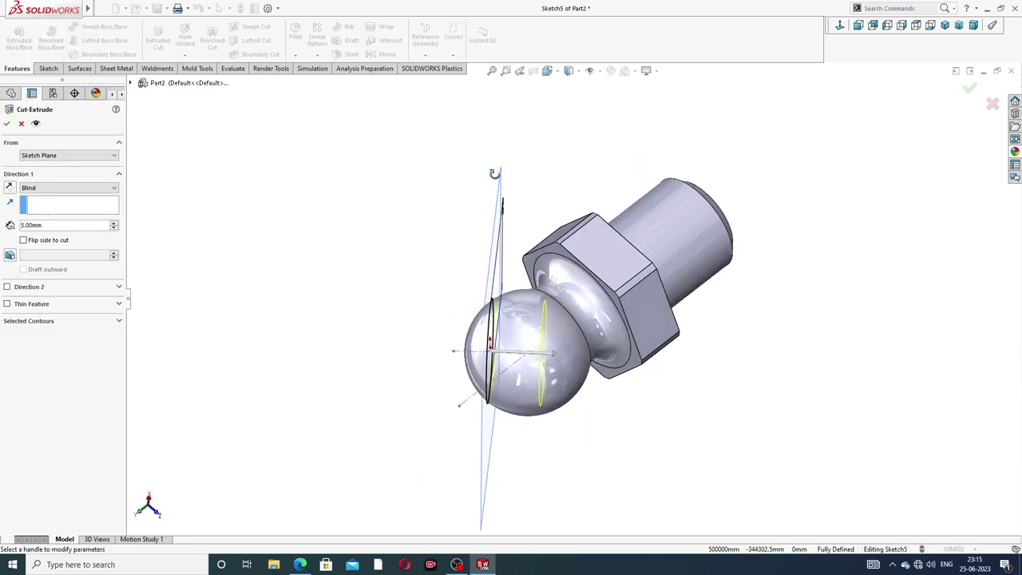
{"action": "left_click", "coordinate": [9, 187]}
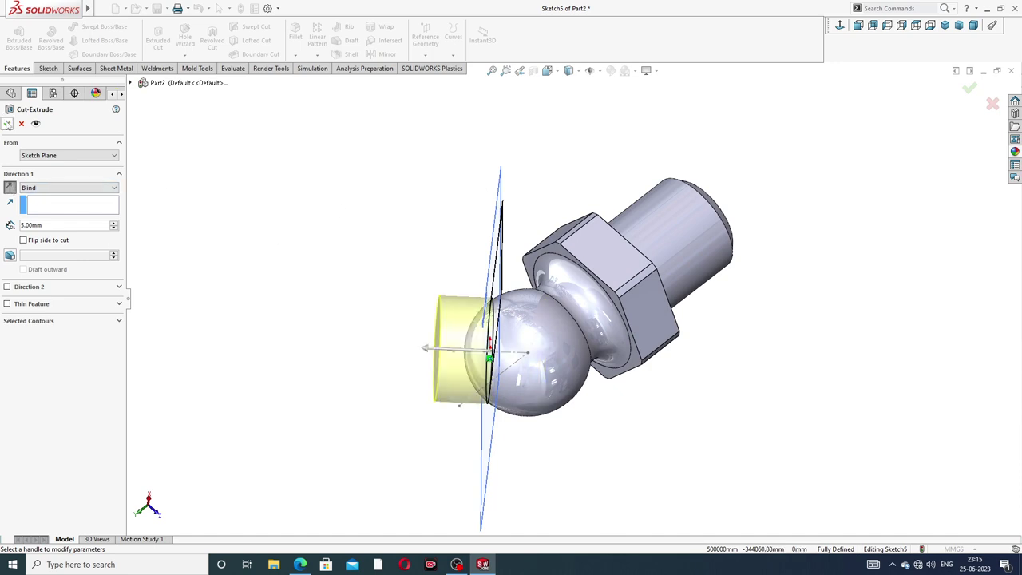
{"action": "left_click", "coordinate": [8, 125]}
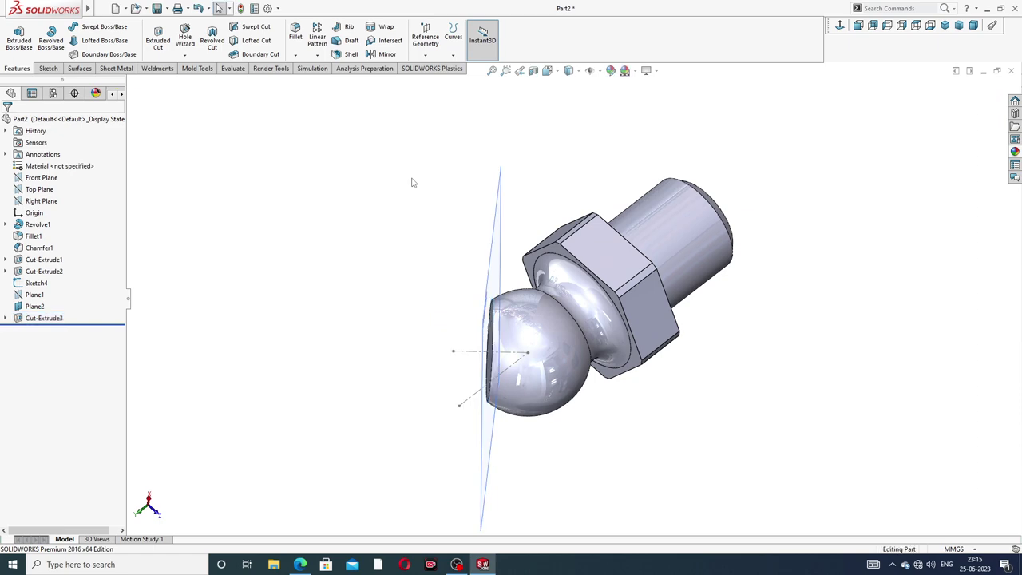
Hide Plane2 and the dashed Sketch4 line
{"action": "mouse_move", "coordinate": [412, 182]}
{"action": "middle_mouse_down"}
{"action": "mouse_move", "coordinate": [725, 214]}
{"action": "mouse_move", "coordinate": [733, 204]}
{"action": "middle_mouse_up"}
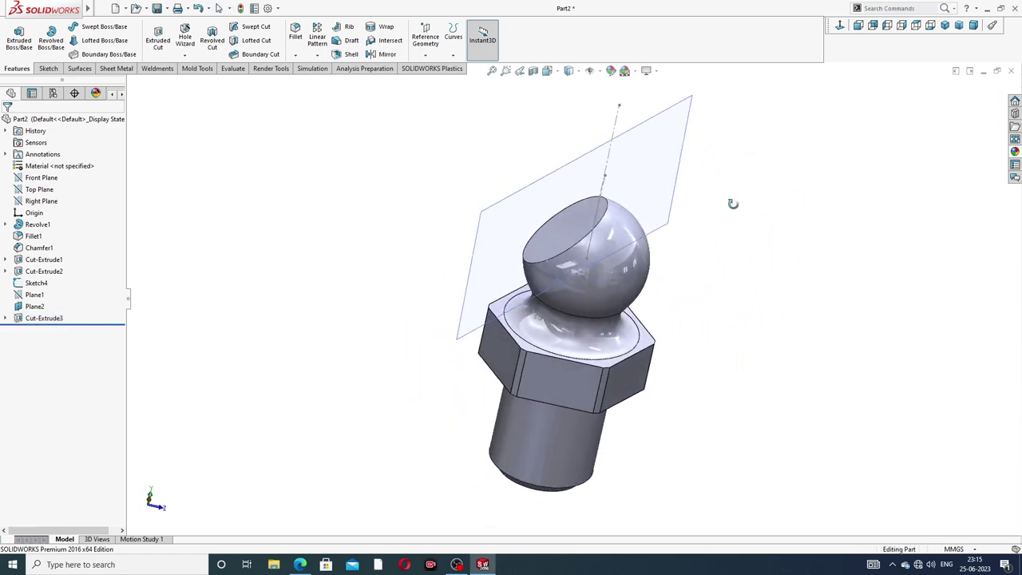
{"action": "left_click", "coordinate": [675, 184]}
{"action": "left_click", "coordinate": [729, 148]}
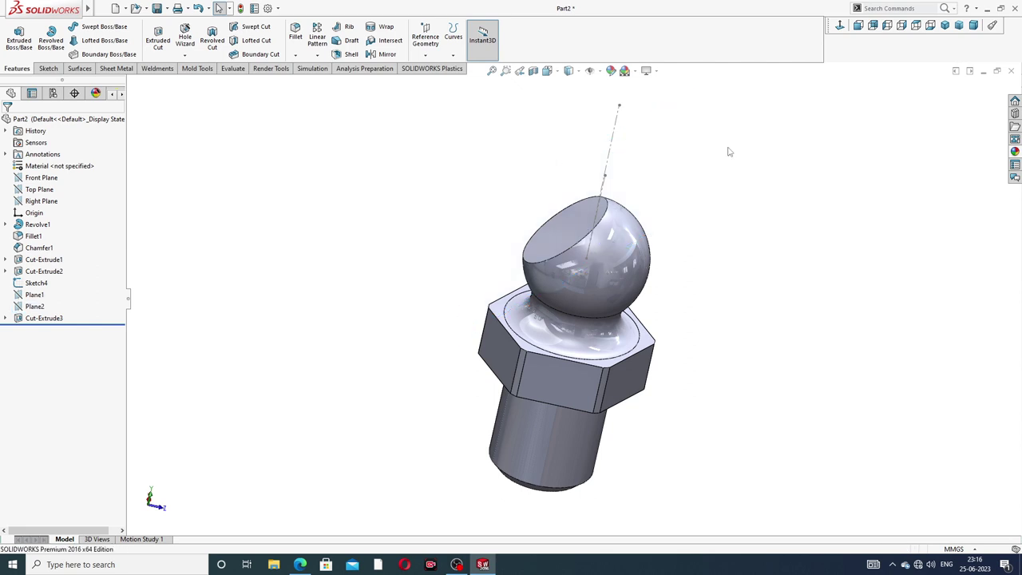
{"action": "left_click", "coordinate": [611, 145]}
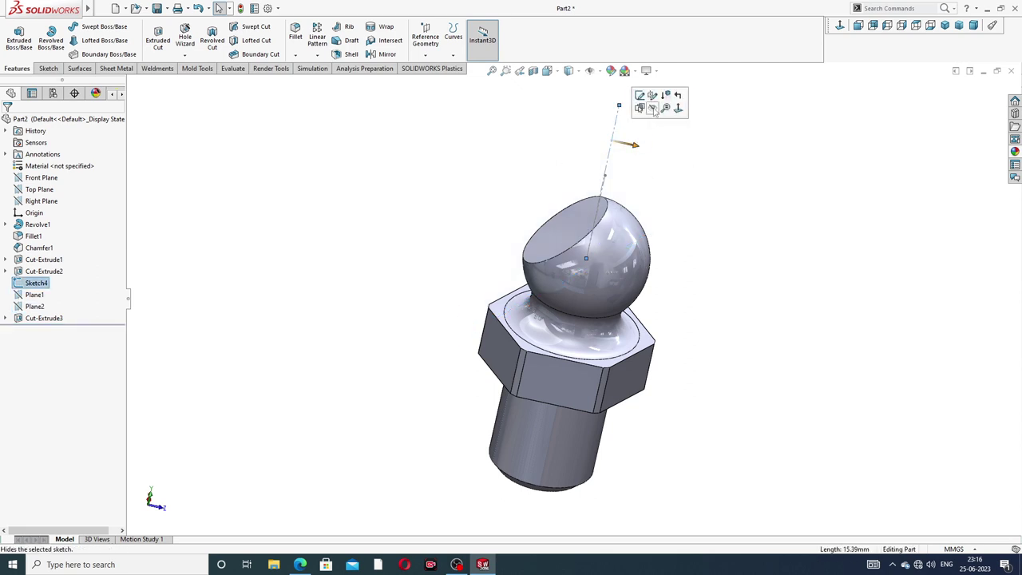
{"action": "left_click", "coordinate": [646, 104]}
Open an empty sketch on the Front Plane, view it, then exit without drawing
{"action": "middle_click_drag", "start_coordinate": [649, 191], "coordinate": [676, 176]}
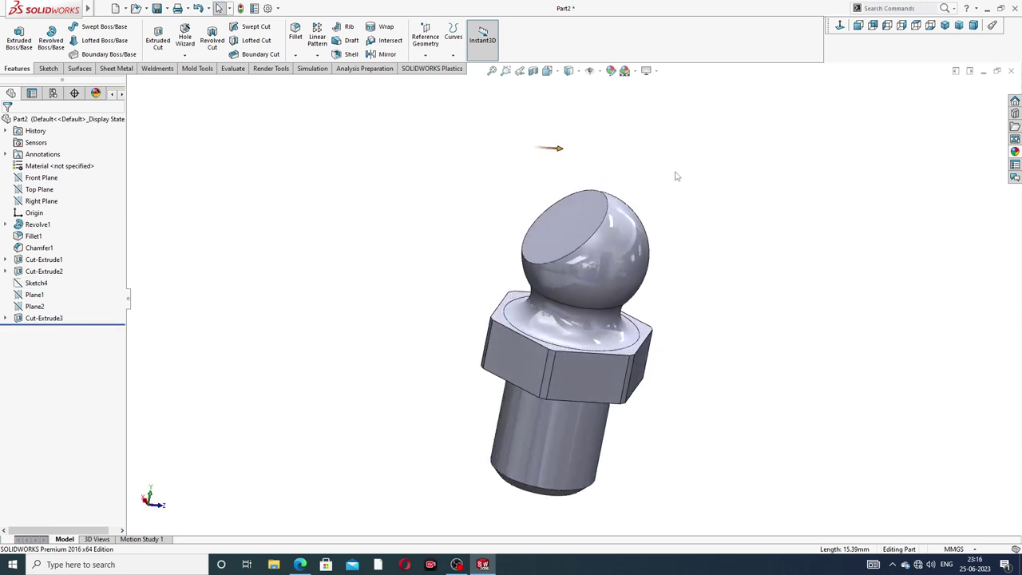
{"action": "left_click", "coordinate": [40, 177]}
{"action": "left_click", "coordinate": [78, 165]}
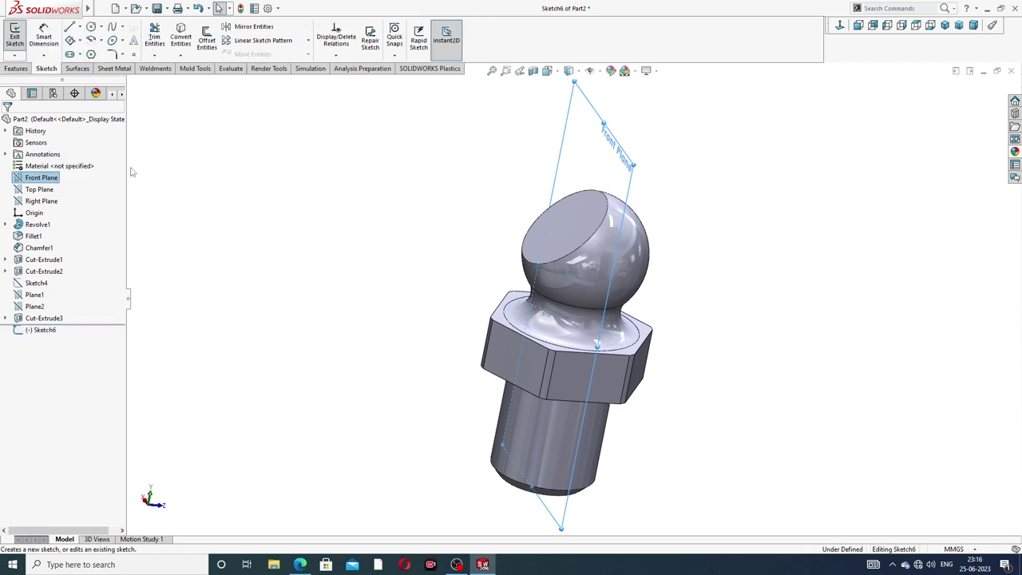
{"action": "left_click", "coordinate": [840, 25]}
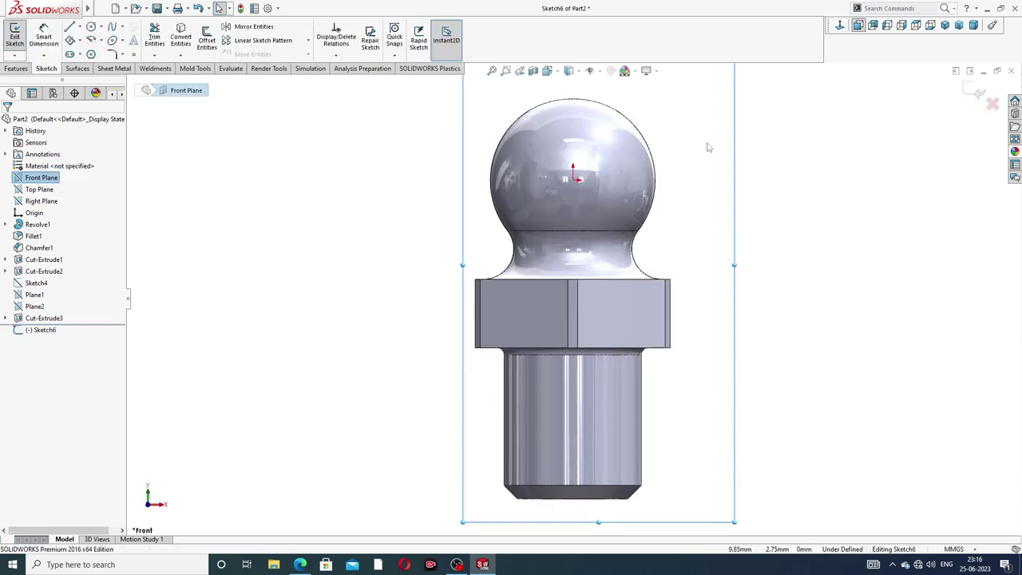
{"action": "mouse_move", "coordinate": [705, 157]}
{"action": "middle_mouse_down"}
{"action": "mouse_move", "coordinate": [540, 206]}
{"action": "mouse_move", "coordinate": [591, 191]}
{"action": "middle_mouse_up"}
{"action": "left_click", "coordinate": [659, 163]}
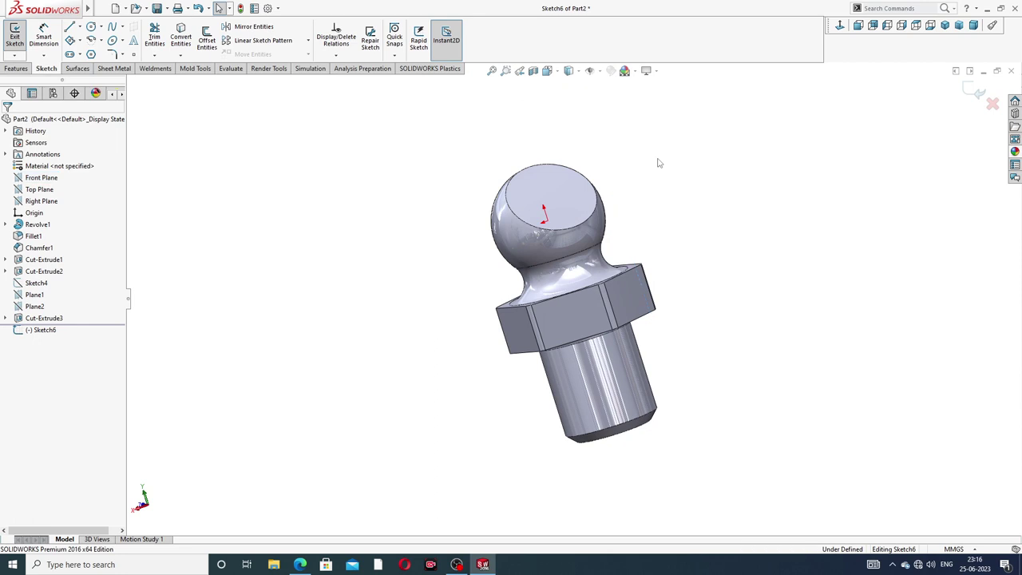
{"action": "left_click", "coordinate": [977, 91]}
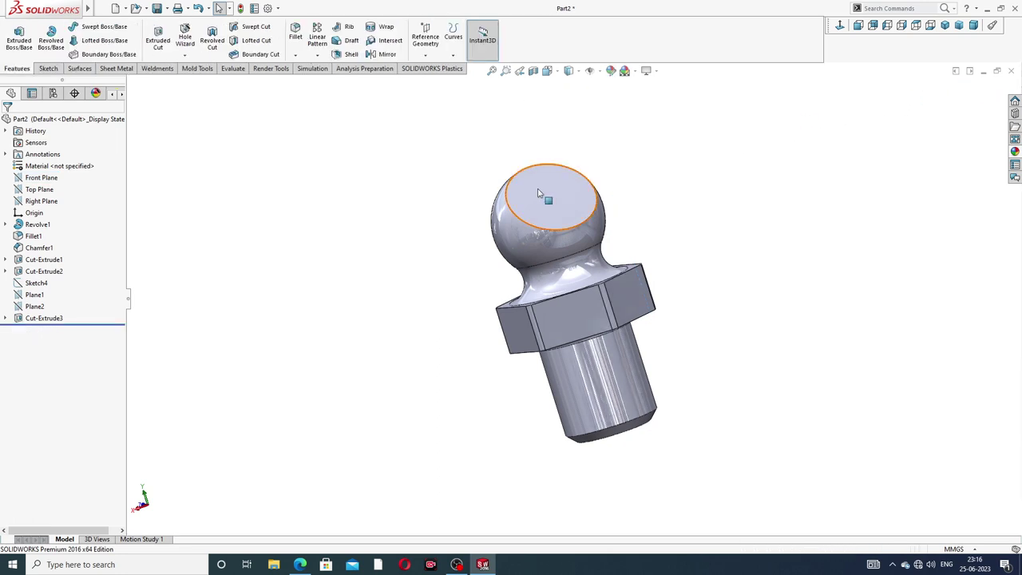
Start a sketch on the Right Plane and view it straight on
{"action": "left_click", "coordinate": [42, 200]}
{"action": "left_click", "coordinate": [50, 188]}
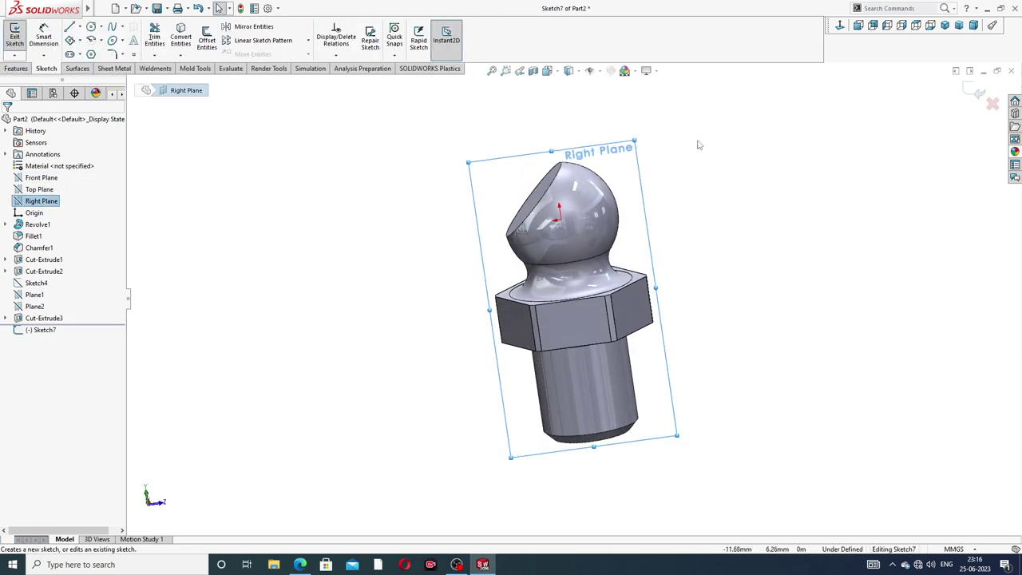
{"action": "left_click", "coordinate": [840, 26]}
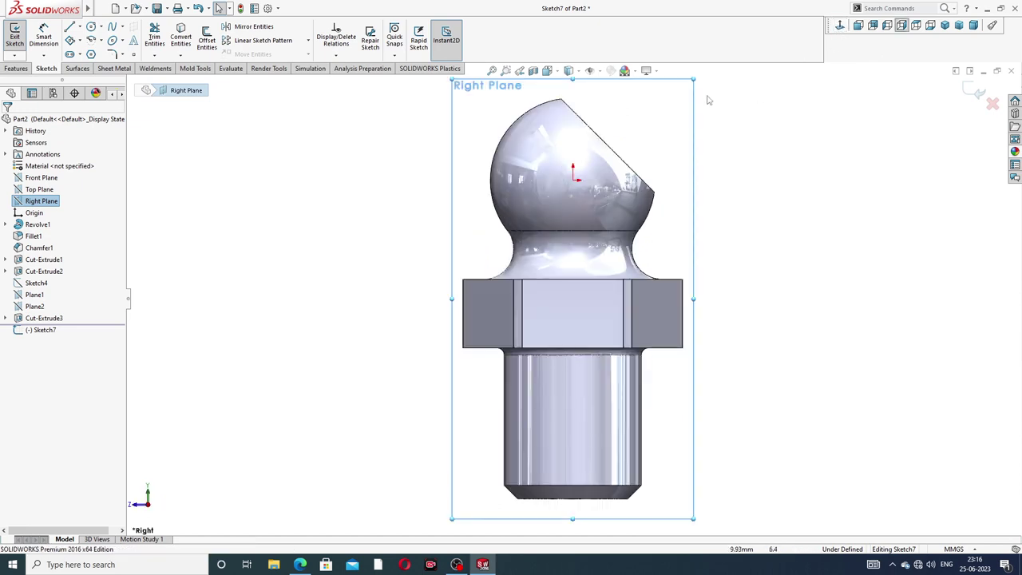
{"action": "scroll", "coordinate": [639, 151], "scroll_direction": "up", "scroll_amount": 1}
{"action": "scroll", "coordinate": [587, 194], "scroll_direction": "down", "scroll_amount": 2}
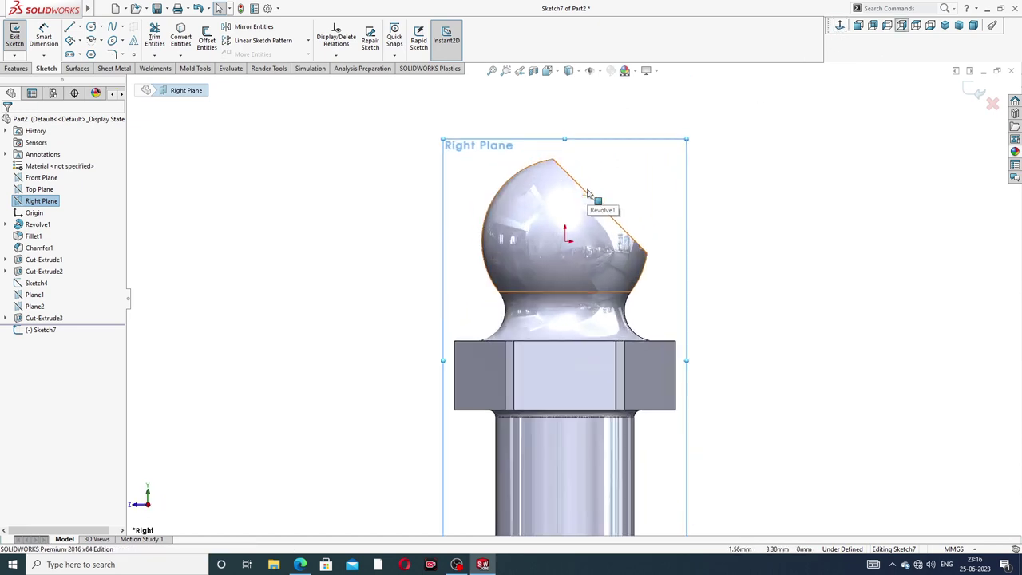
{"action": "scroll", "coordinate": [587, 194], "scroll_direction": "down", "scroll_amount": 1}
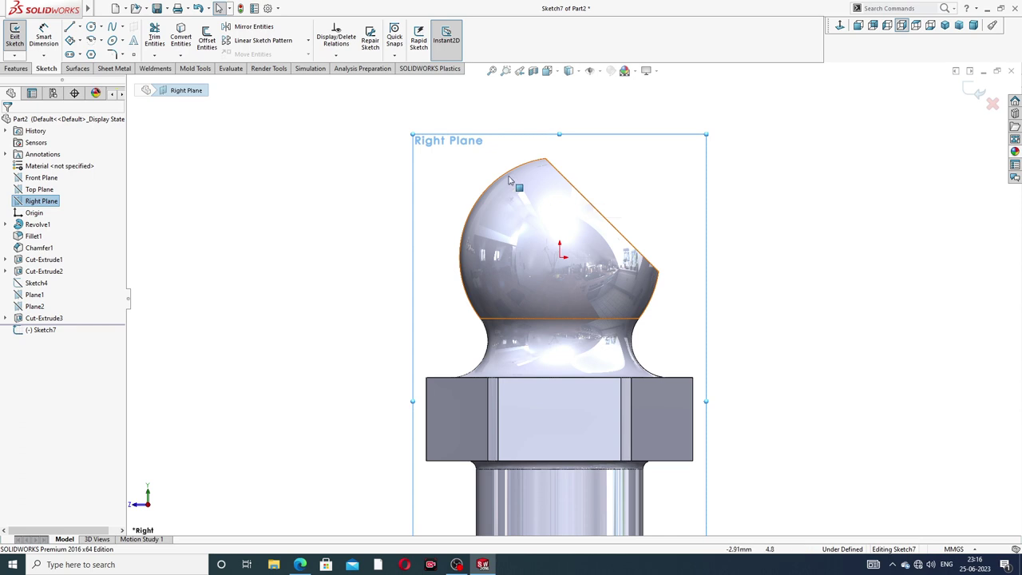
Draw a vertical centerline to the ball's centre and a diagonal centerline up-right
{"action": "left_click", "coordinate": [80, 28]}
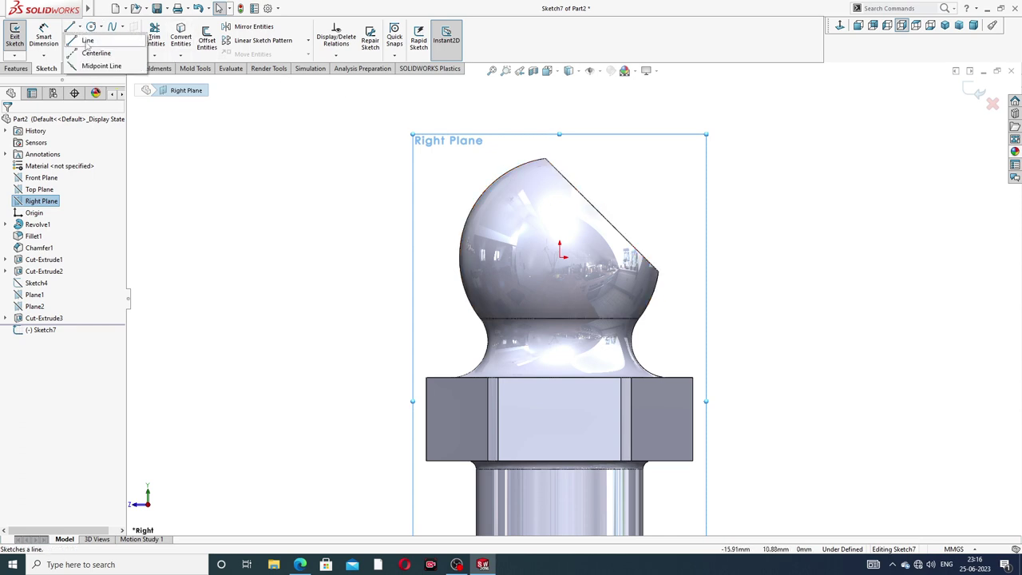
{"action": "left_click", "coordinate": [95, 50]}
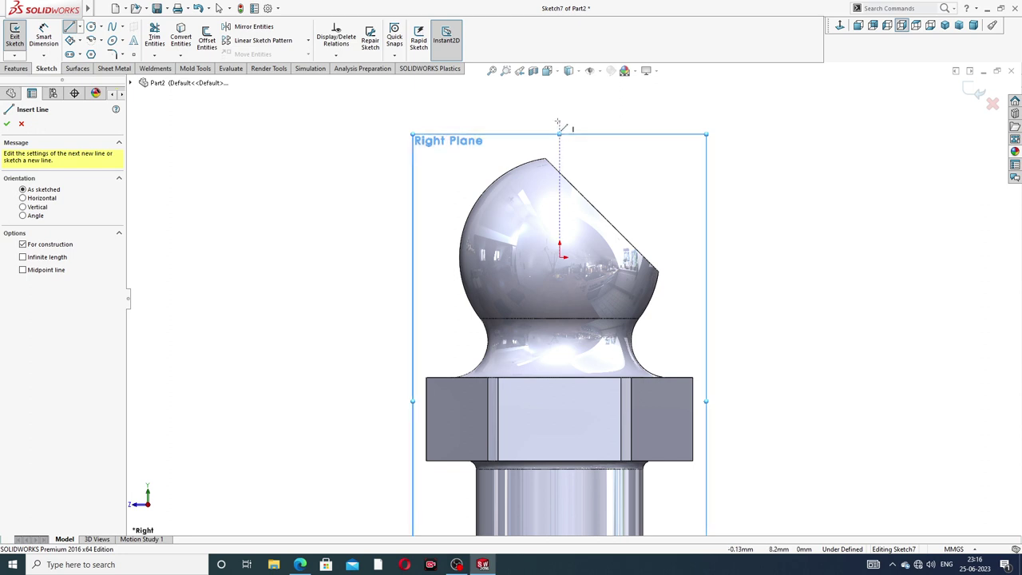
{"action": "left_click", "coordinate": [559, 120]}
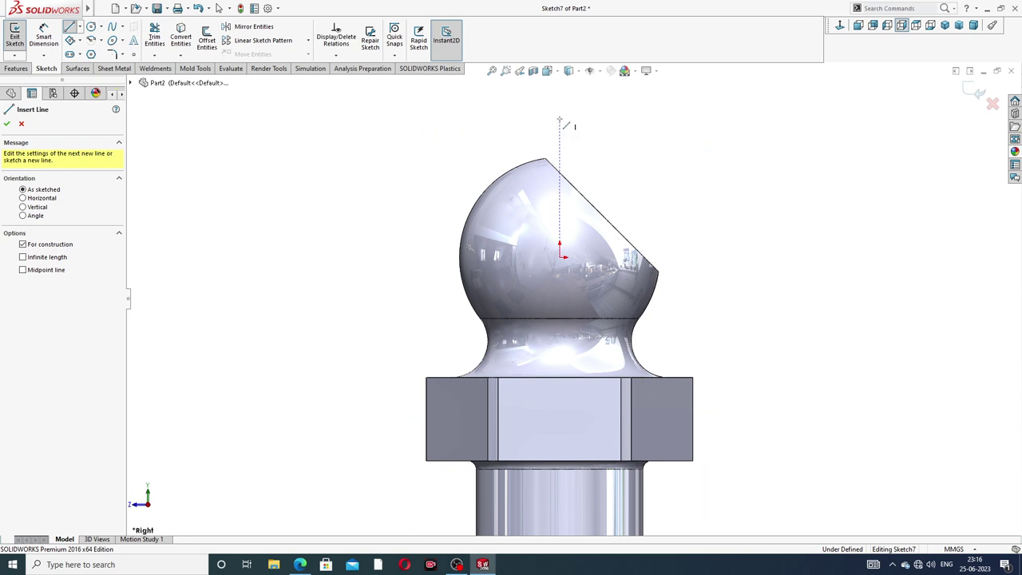
{"action": "left_click", "coordinate": [559, 256]}
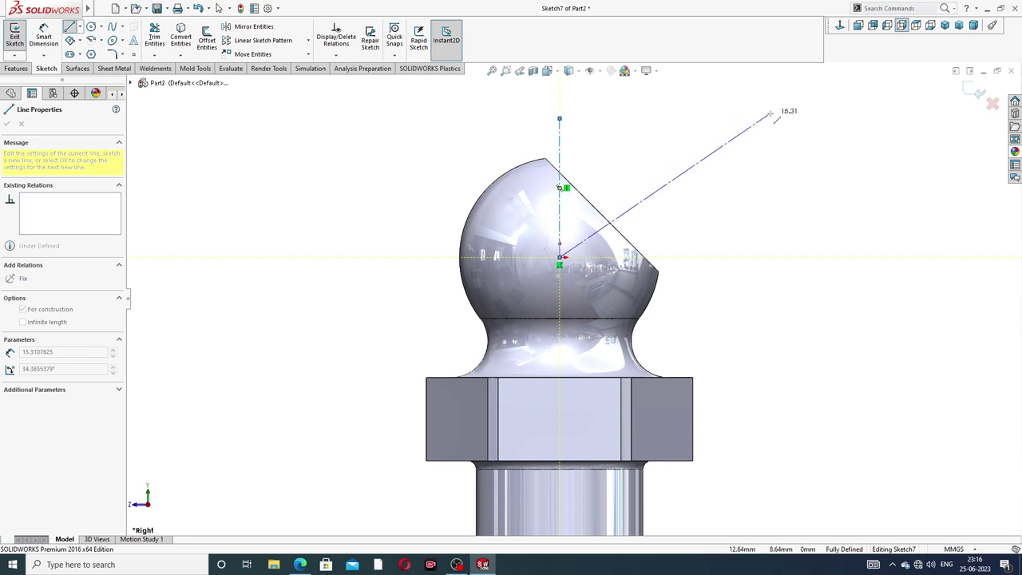
{"action": "left_click", "coordinate": [770, 115]}
{"action": "right_click", "coordinate": [792, 100]}
{"action": "left_click", "coordinate": [813, 148]}
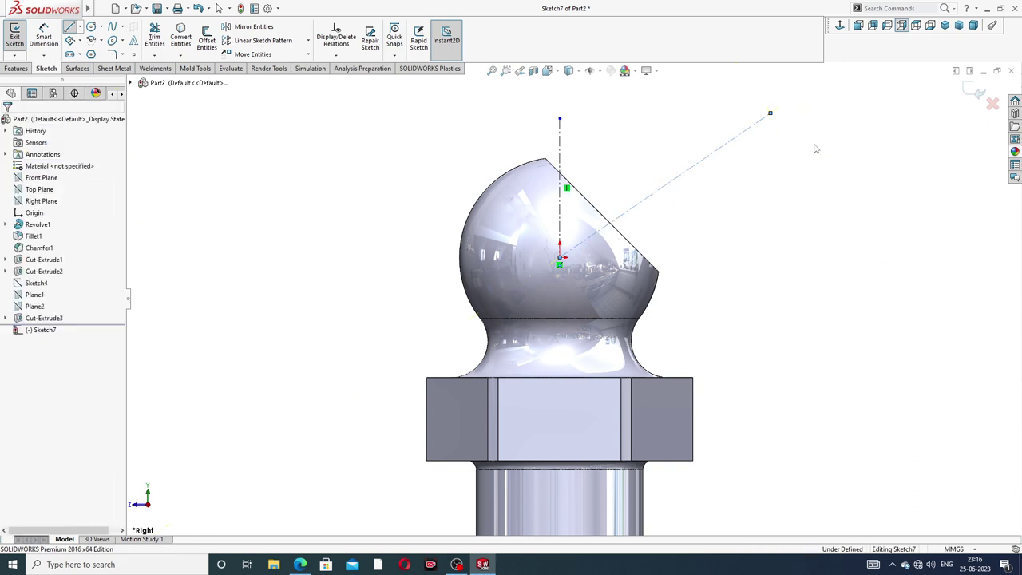
{"action": "key", "text": "f"}
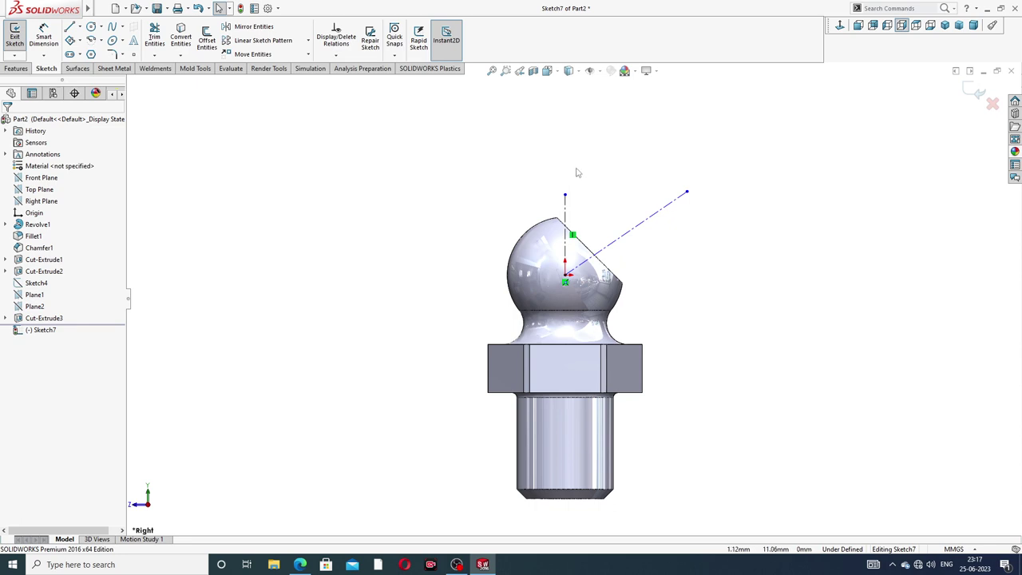
Lengthen the vertical centerline upward and attempt an angle dimension between the centerlines
{"action": "scroll", "coordinate": [589, 192], "scroll_direction": "down", "scroll_amount": 1}
{"action": "scroll", "coordinate": [589, 192], "scroll_direction": "down", "scroll_amount": 3}
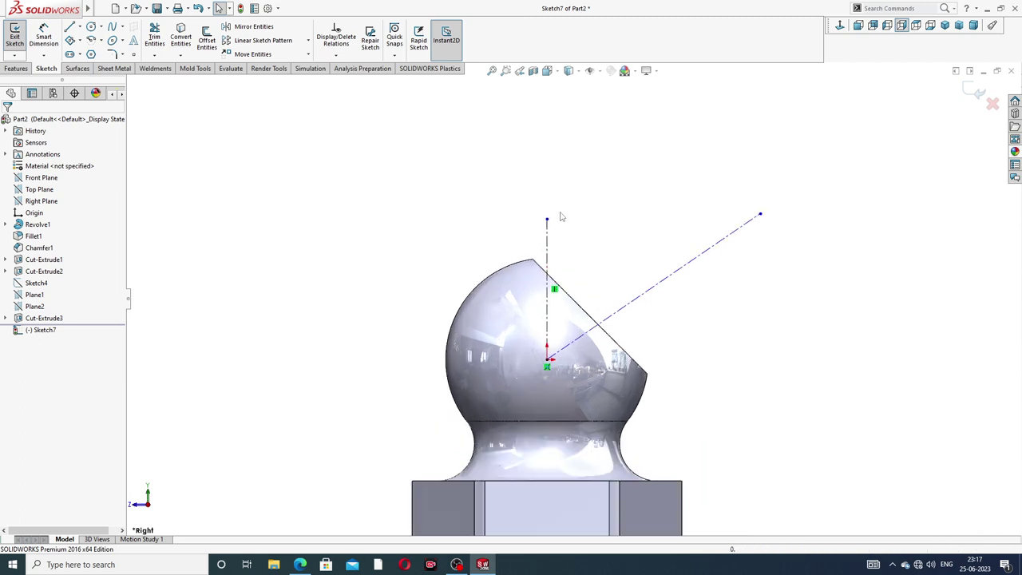
{"action": "left_click_drag", "start_coordinate": [547, 219], "coordinate": [548, 198]}
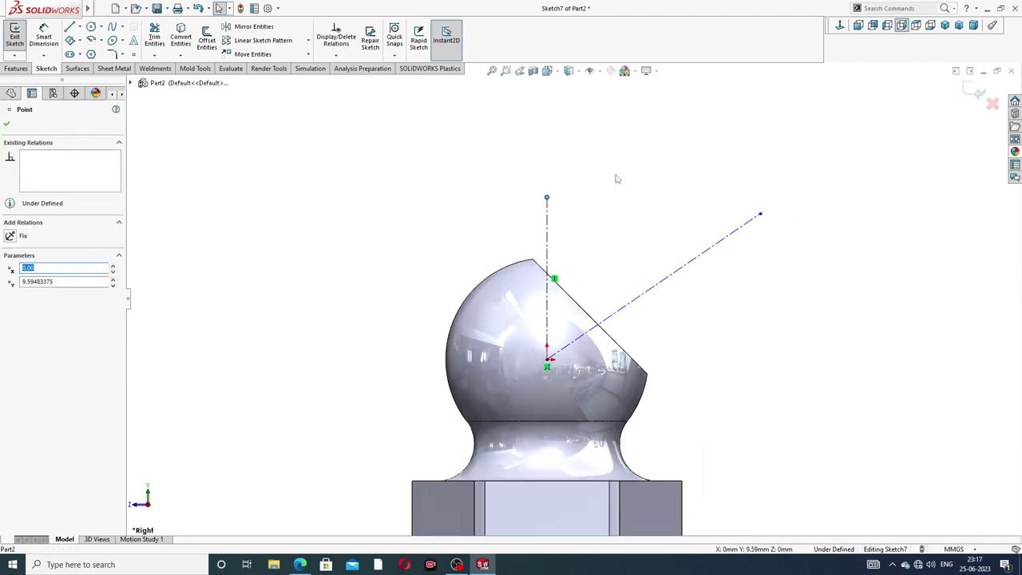
{"action": "left_click", "coordinate": [44, 36]}
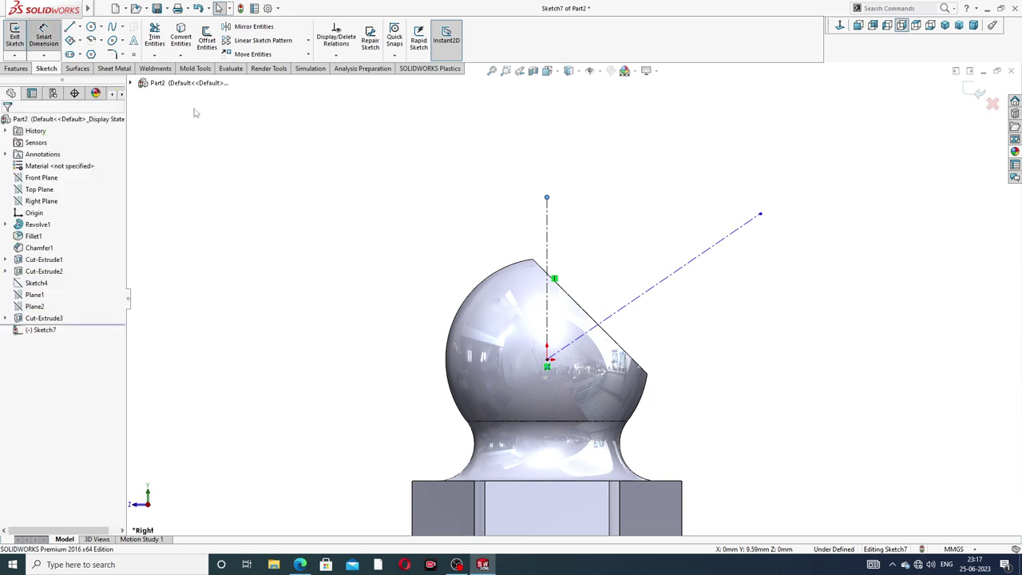
{"action": "left_click", "coordinate": [547, 234]}
{"action": "left_click", "coordinate": [647, 292]}
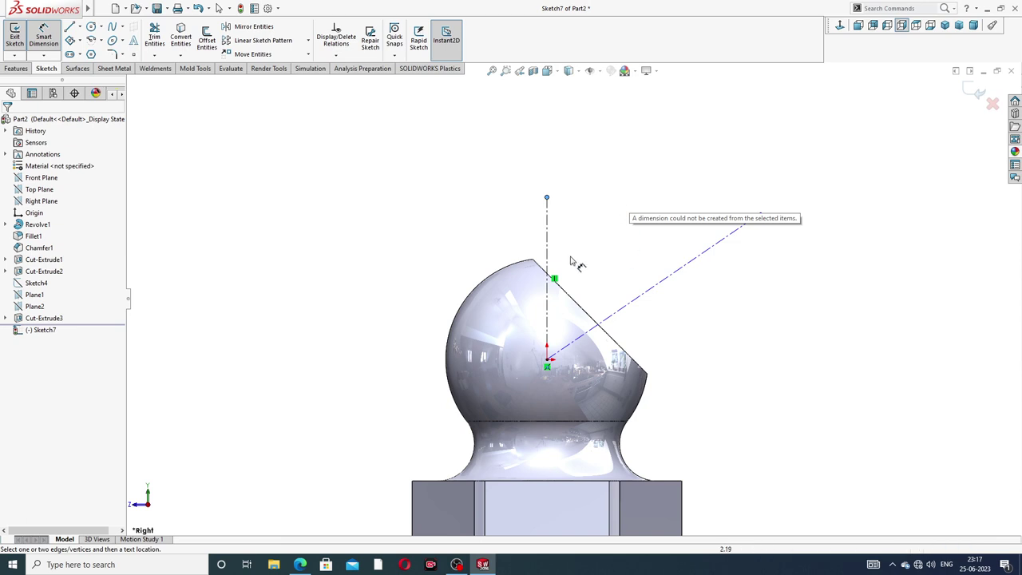
{"action": "left_click", "coordinate": [548, 244]}
{"action": "key", "text": "Escape"}
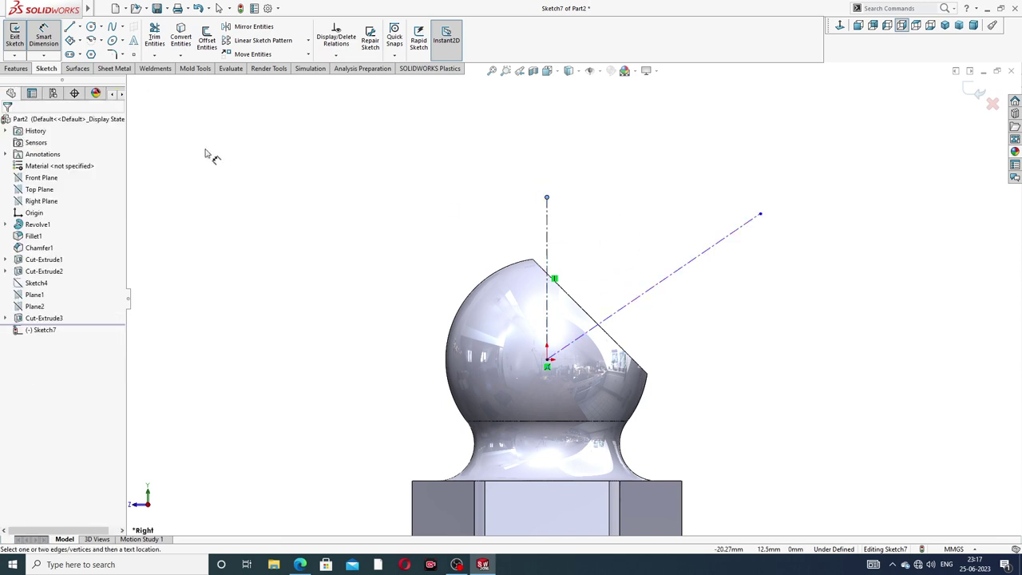
Exit the sketch and cancel the dimensioning attempt
{"action": "left_click", "coordinate": [15, 37]}
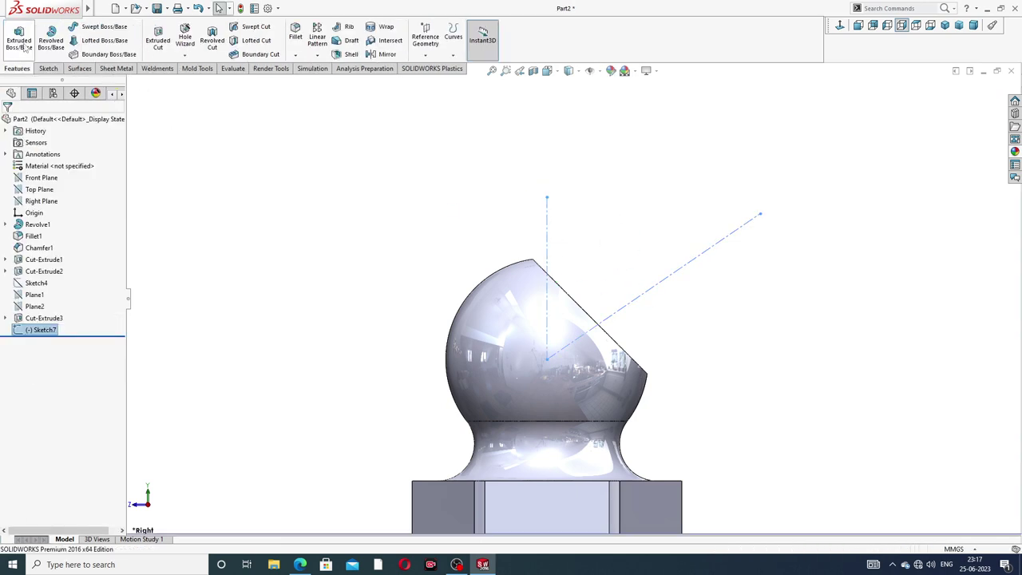
{"action": "left_click", "coordinate": [46, 68]}
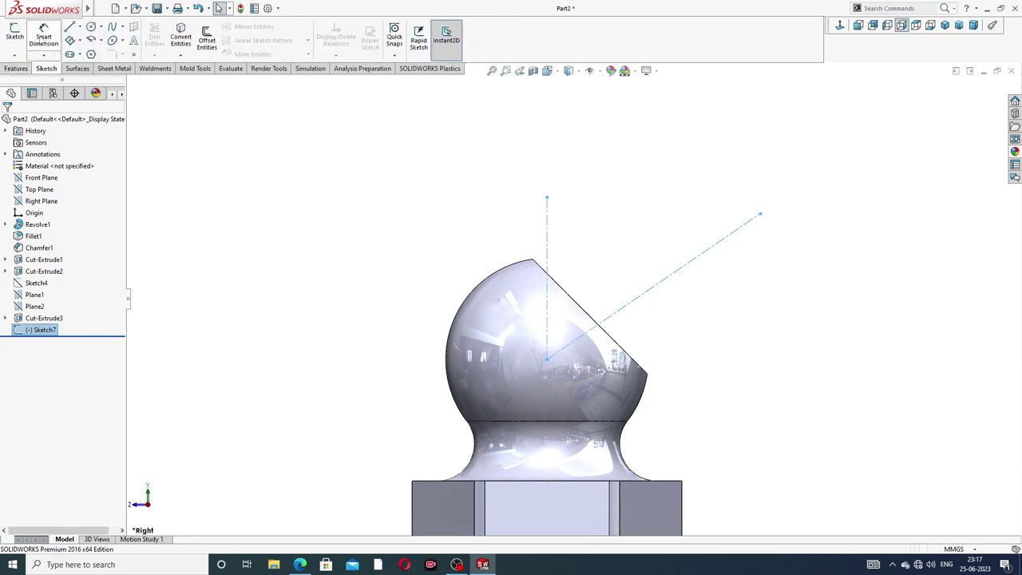
{"action": "left_click", "coordinate": [44, 37]}
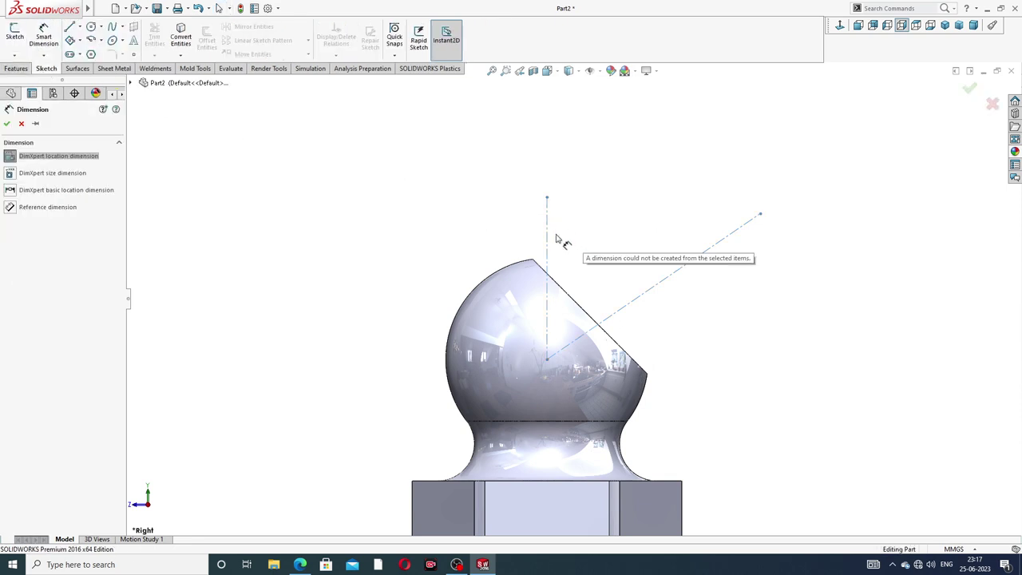
{"action": "key", "text": "Escape"}
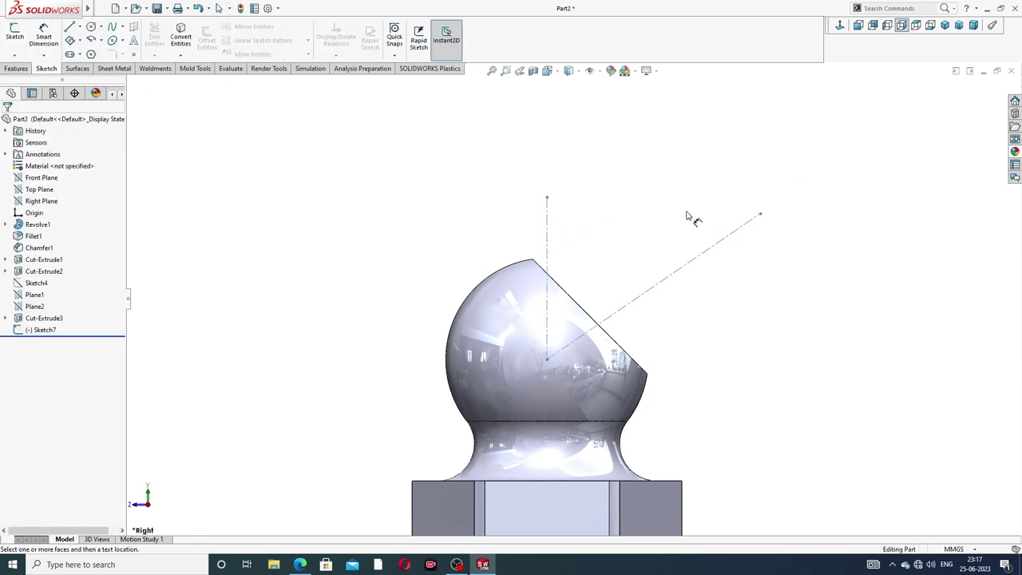
Reopen Sketch7 and dimension the angle between the centerlines to 45°
{"action": "left_click", "coordinate": [42, 332]}
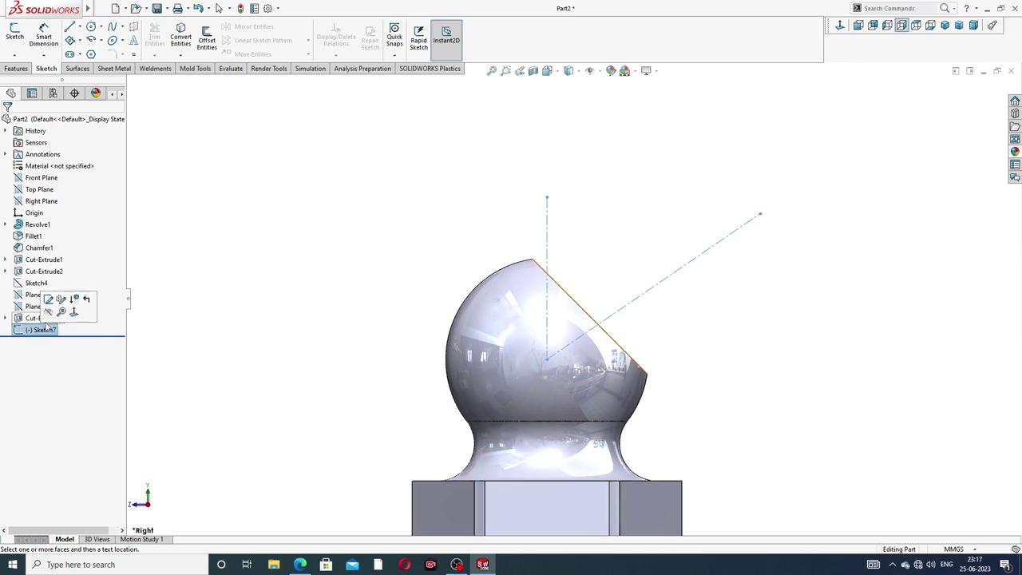
{"action": "left_click", "coordinate": [48, 301]}
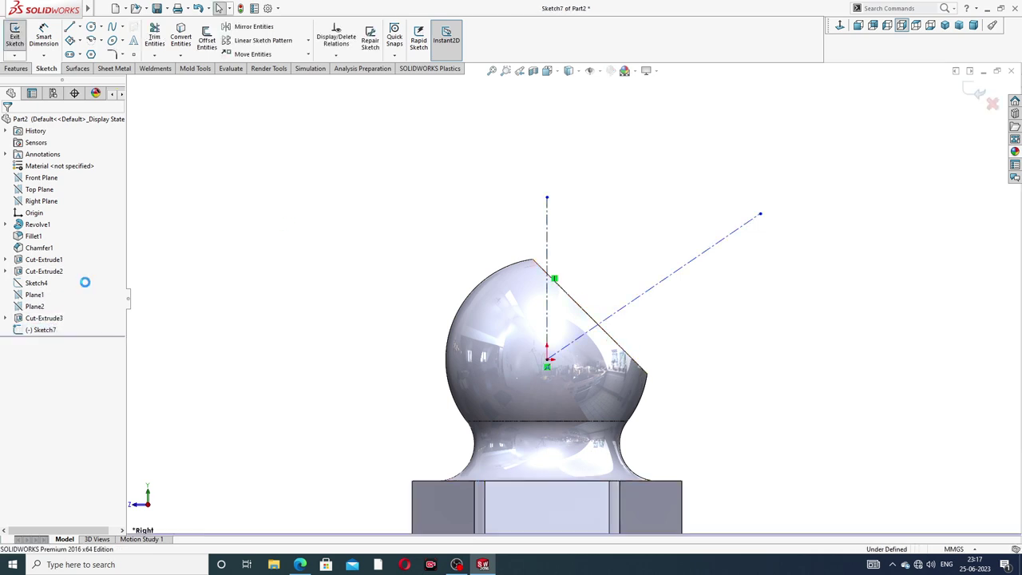
{"action": "left_click", "coordinate": [44, 36]}
{"action": "left_click", "coordinate": [548, 240]}
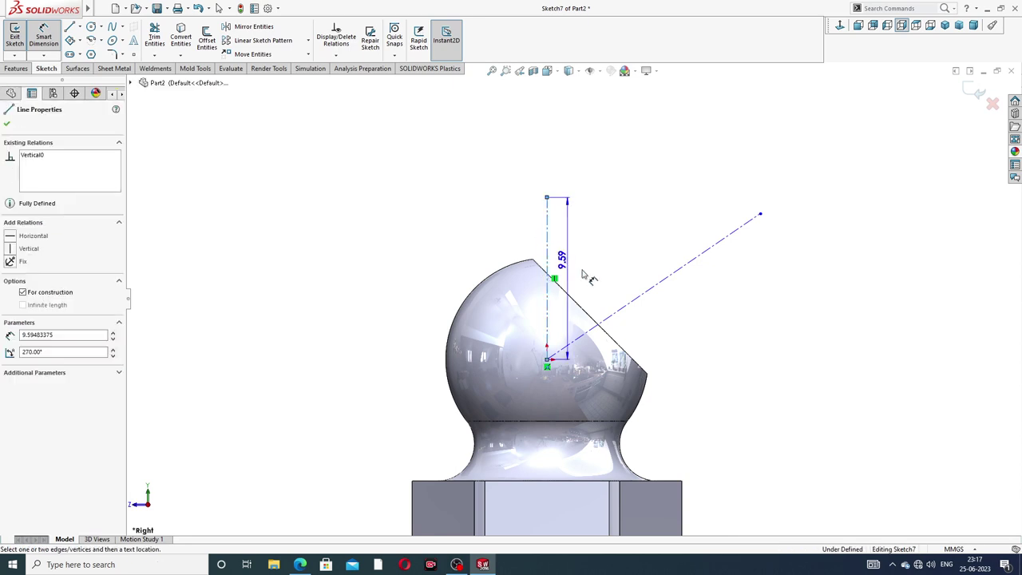
{"action": "left_click", "coordinate": [643, 291]}
{"action": "left_click", "coordinate": [601, 262]}
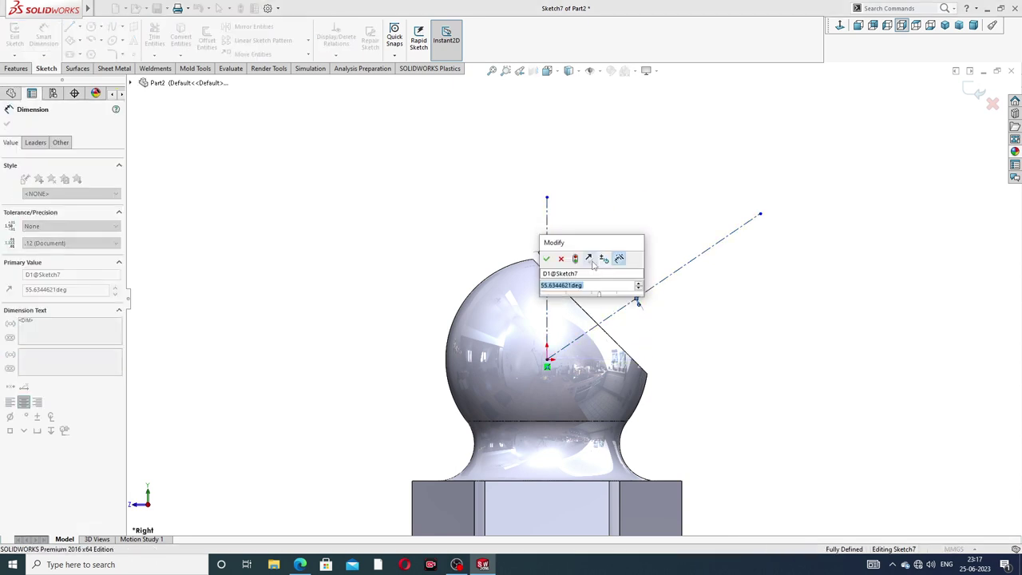
{"action": "type", "text": "45"}
{"action": "key", "text": "Return"}
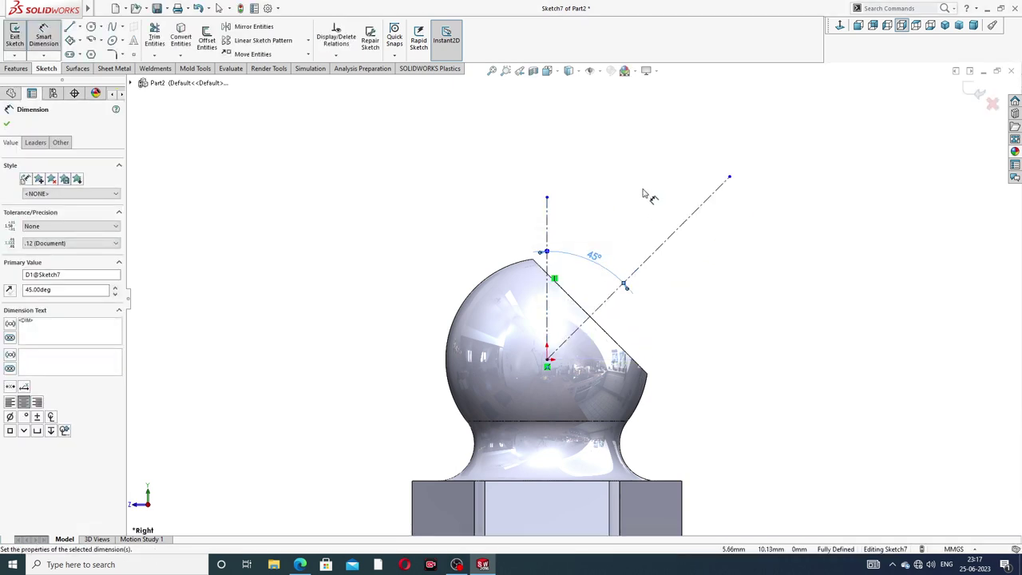
{"action": "right_click", "coordinate": [773, 149]}
Leave Smart Dimension and activate the Line tool with the L shortcut
{"action": "left_click", "coordinate": [793, 162]}
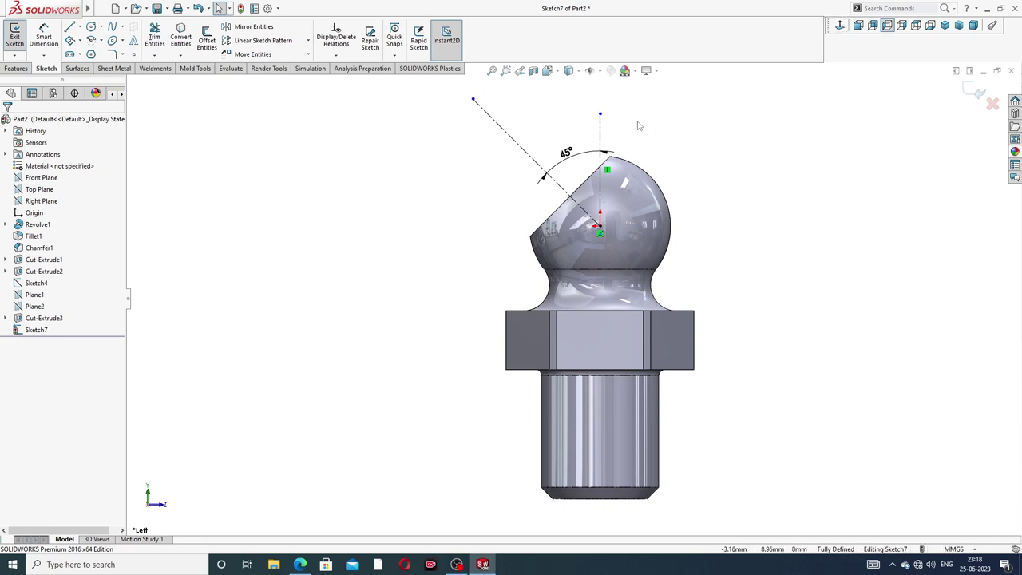
{"action": "scroll", "coordinate": [639, 125], "scroll_direction": "down", "scroll_amount": 2}
{"action": "scroll", "coordinate": [639, 125], "scroll_direction": "down", "scroll_amount": 3}
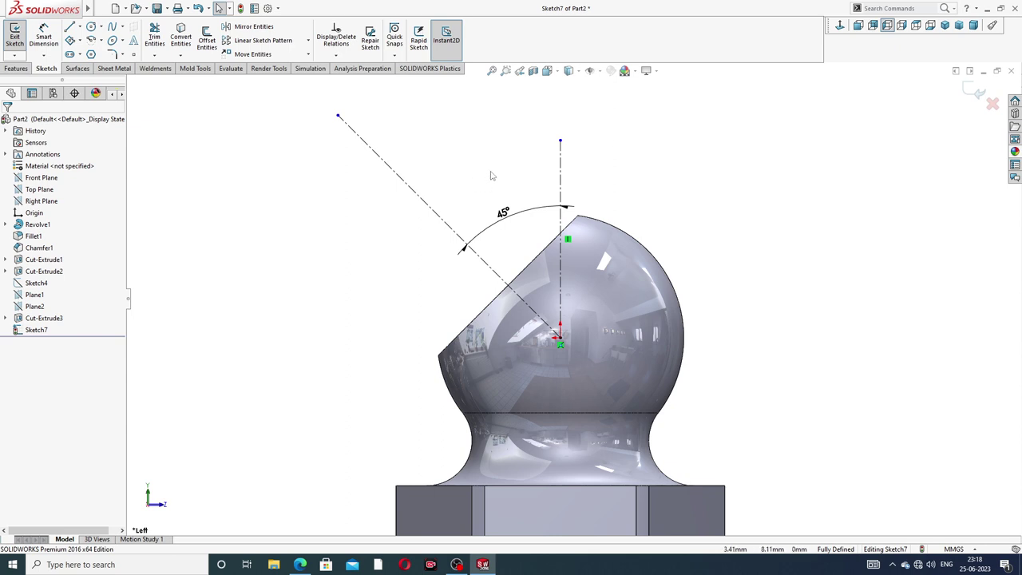
{"action": "key", "text": "l"}
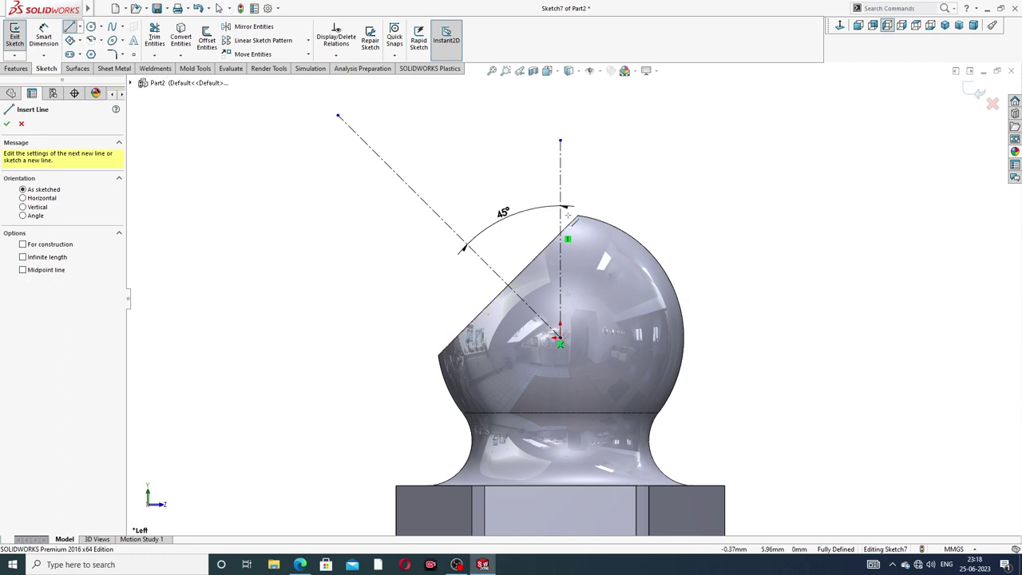
Sketch the nozzle's chain of lines from the cut corner along the 45° axis and back
{"action": "scroll", "coordinate": [567, 214], "scroll_direction": "down", "scroll_amount": 1}
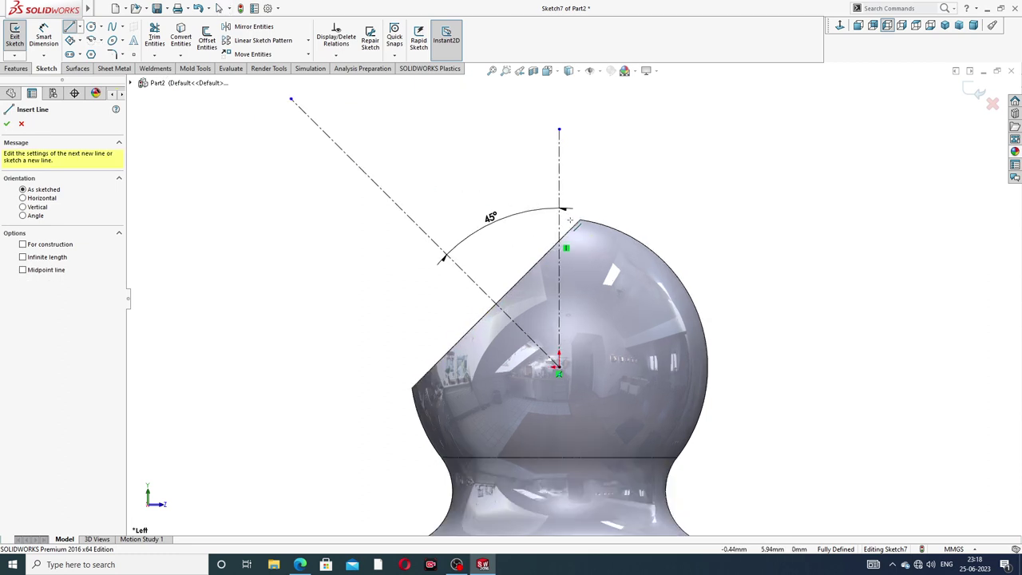
{"action": "left_click", "coordinate": [570, 219]}
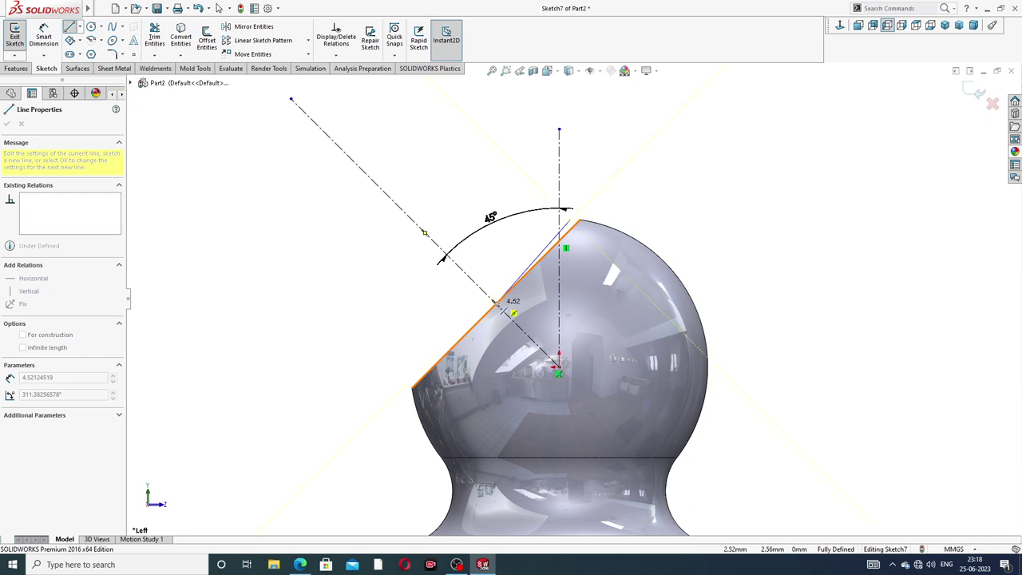
{"action": "left_click", "coordinate": [497, 303]}
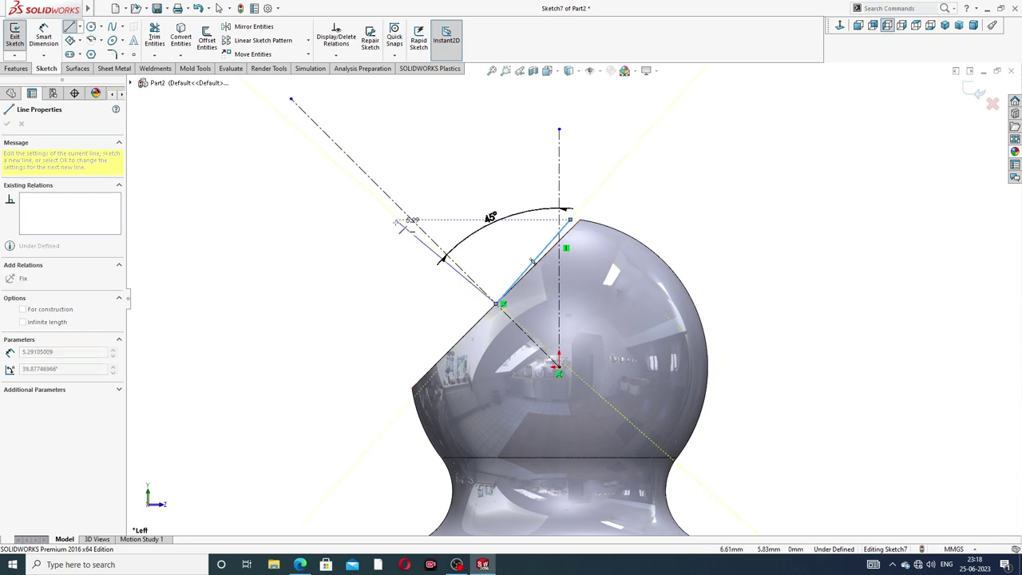
{"action": "double_click", "coordinate": [320, 132]}
{"action": "left_click", "coordinate": [319, 130]}
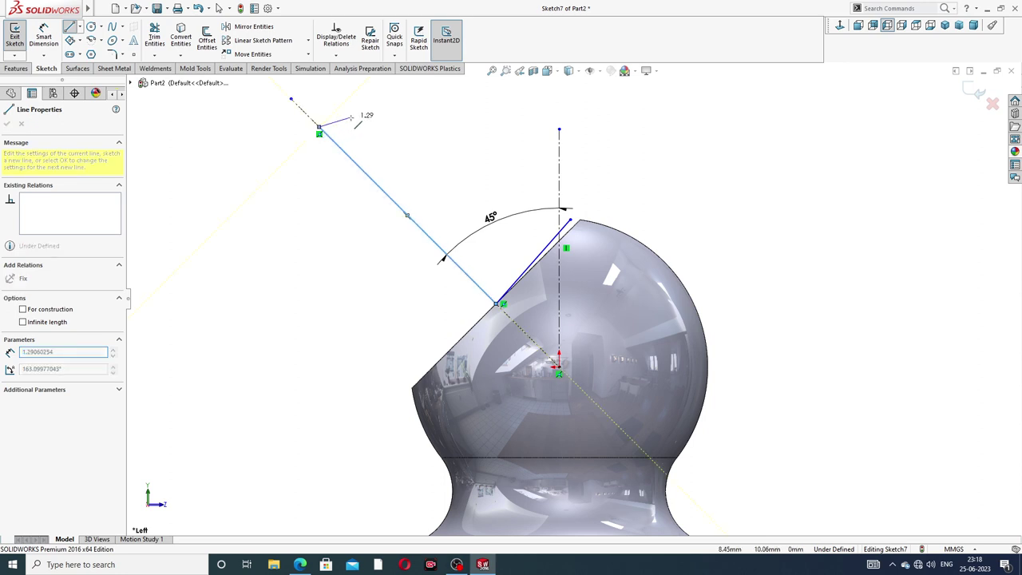
{"action": "key", "text": "z"}
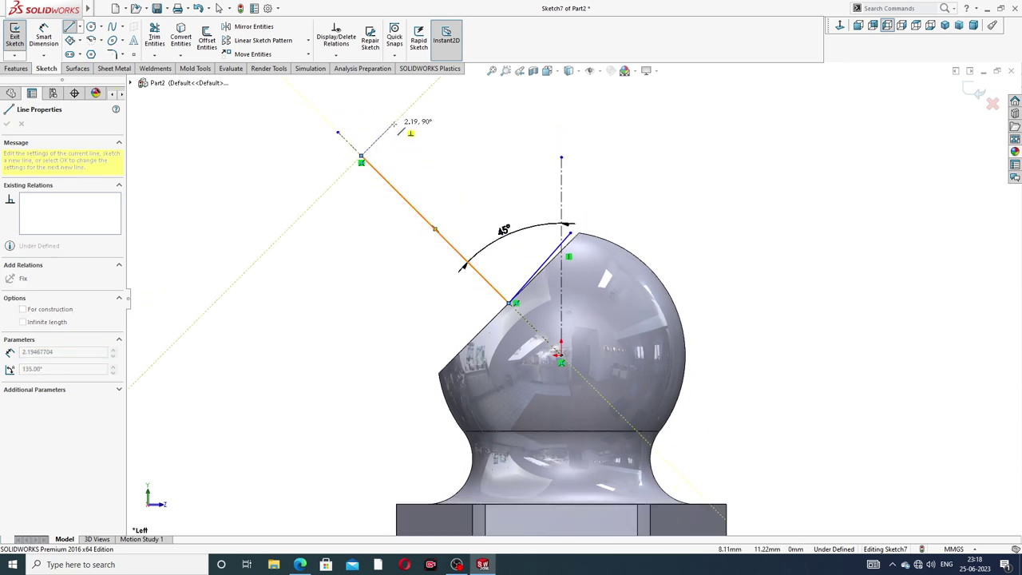
{"action": "double_click", "coordinate": [403, 116]}
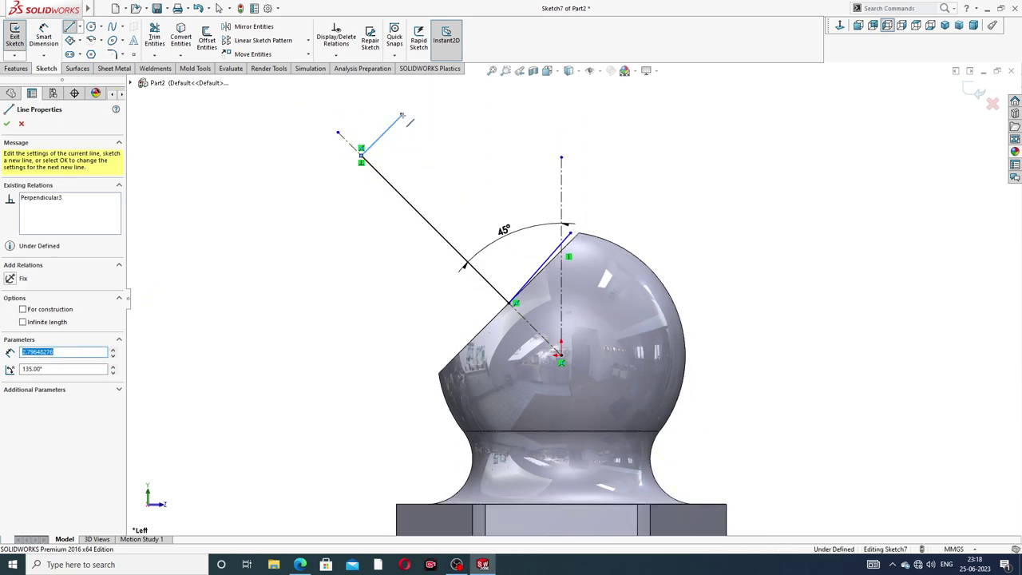
{"action": "left_click", "coordinate": [402, 115]}
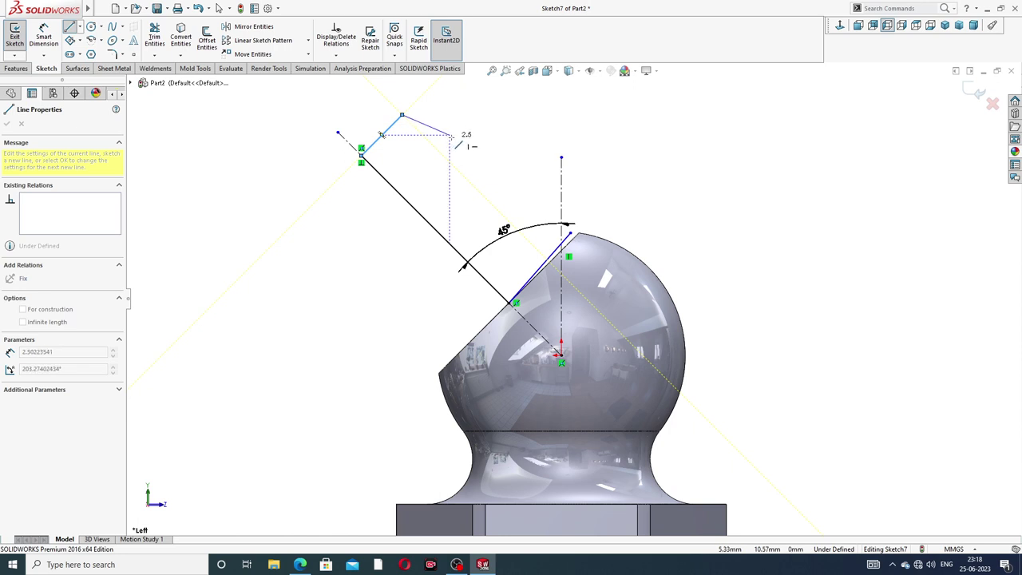
{"action": "left_click", "coordinate": [452, 136]}
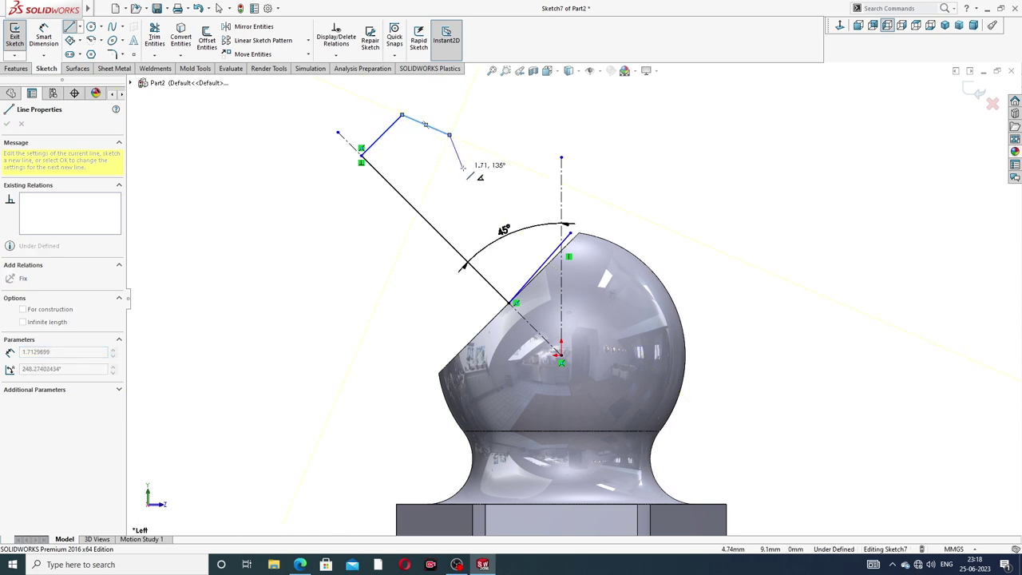
{"action": "left_click", "coordinate": [461, 166]}
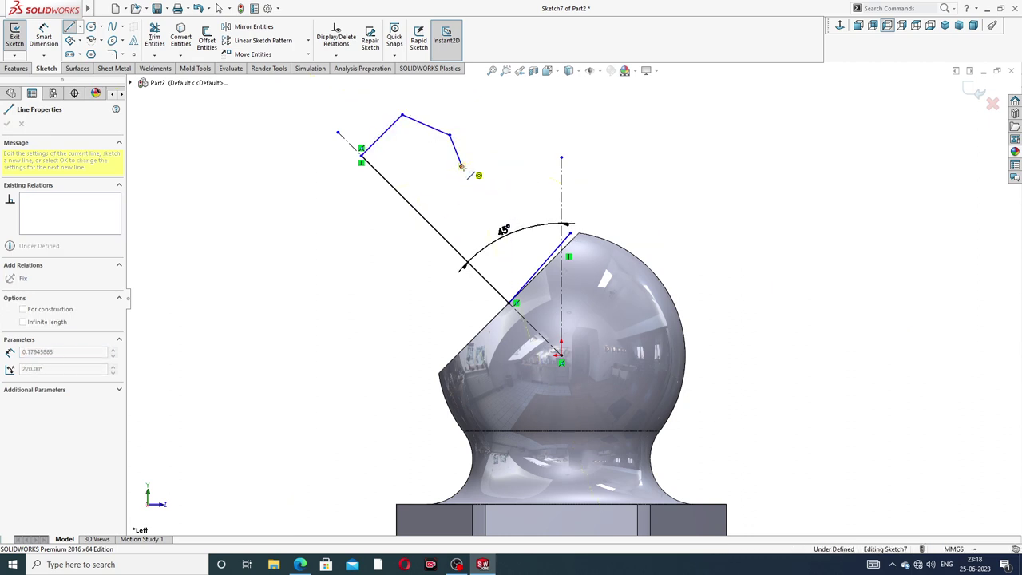
Close the outline with a tangent arc curving toward the centreline
{"action": "key", "text": "a"}
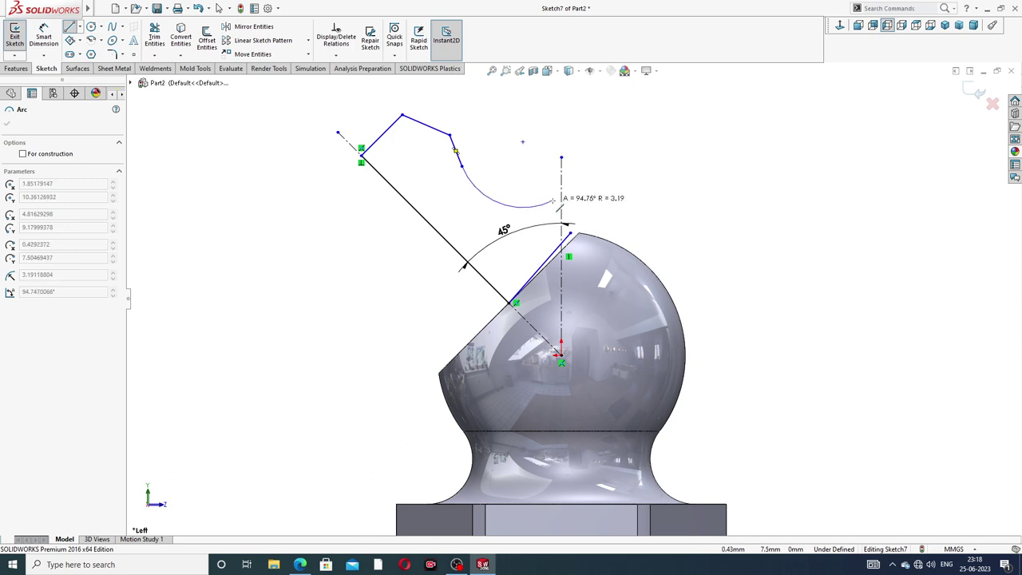
{"action": "left_click", "coordinate": [553, 202]}
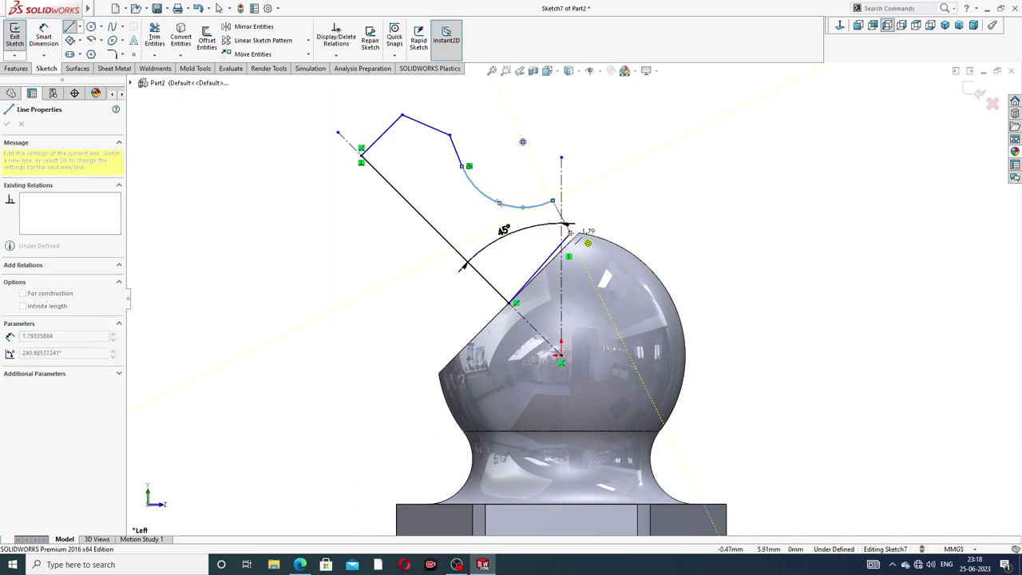
{"action": "right_click", "coordinate": [595, 178]}
{"action": "right_click", "coordinate": [631, 158]}
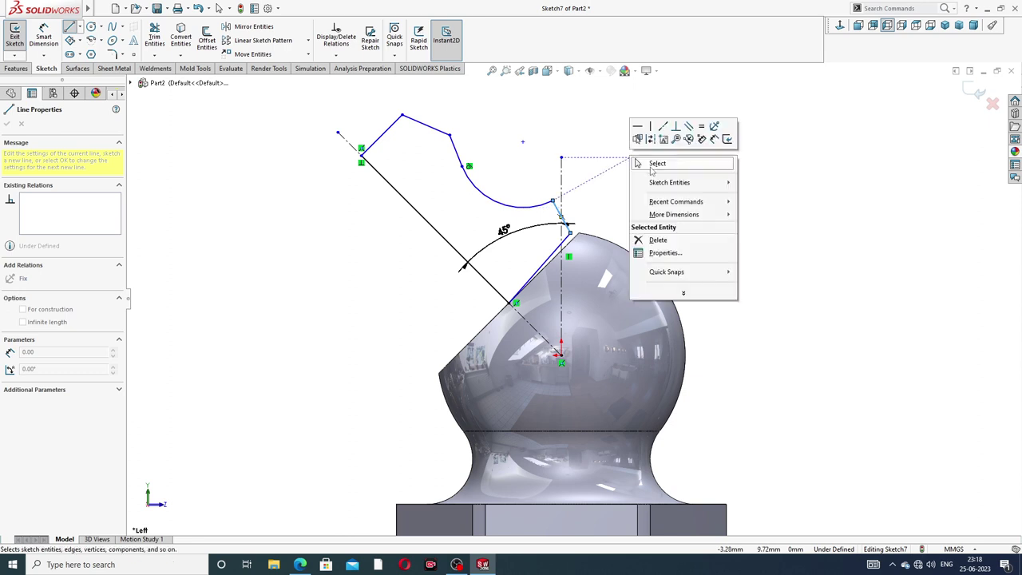
{"action": "left_click", "coordinate": [658, 164]}
Make the nozzle's base line collinear with the ball's angled cut edge
{"action": "scroll", "coordinate": [581, 257], "scroll_direction": "down", "scroll_amount": 2}
{"action": "scroll", "coordinate": [582, 257], "scroll_direction": "down", "scroll_amount": 2}
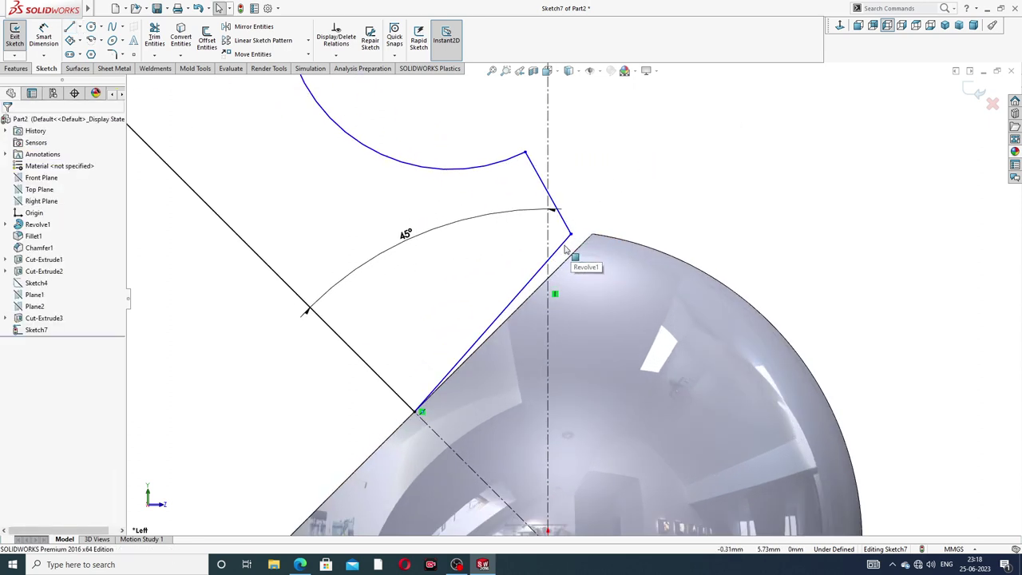
{"action": "left_click", "coordinate": [559, 246]}
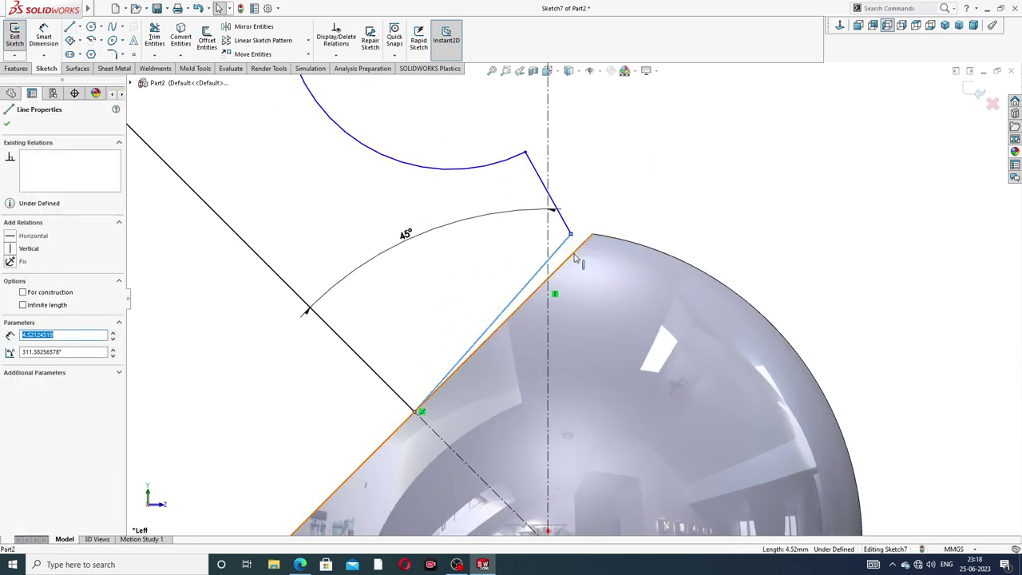
{"action": "left_click", "coordinate": [575, 256], "text": "ctrl"}
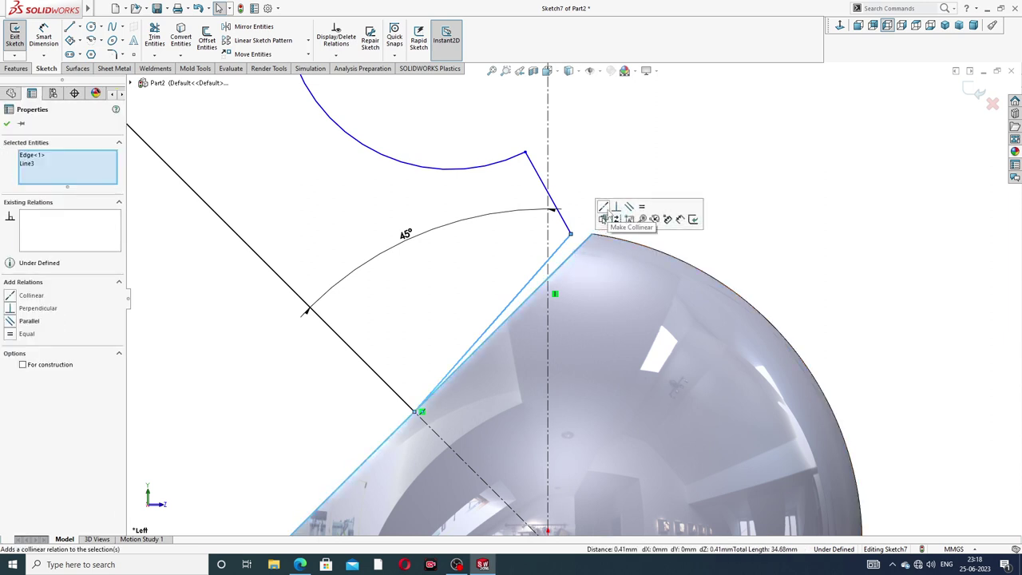
{"action": "left_click", "coordinate": [605, 218]}
{"action": "key", "text": "Escape"}
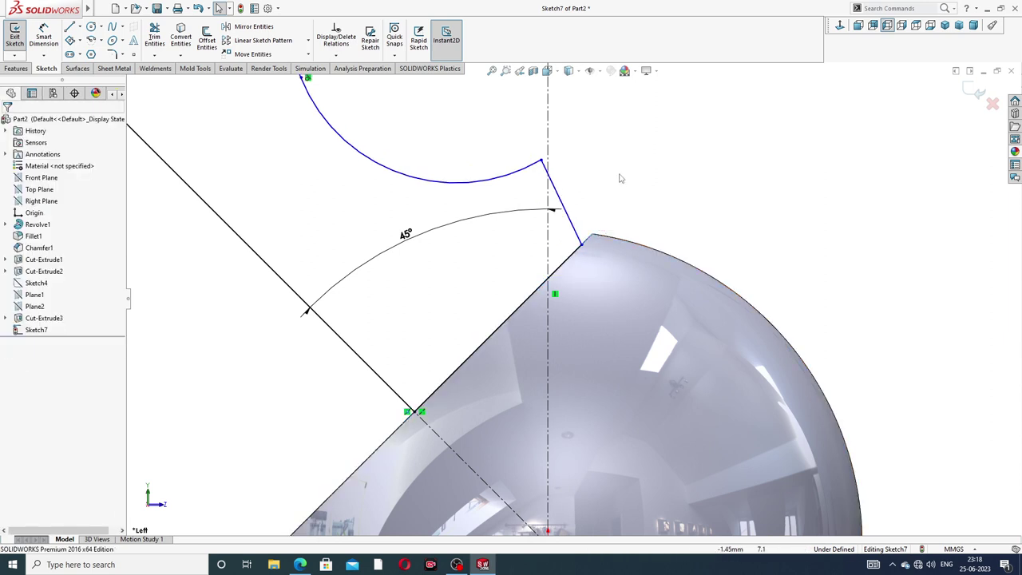
Dimension the long slanted line to 11 and the top line to 4
{"action": "scroll", "coordinate": [574, 301], "scroll_direction": "up", "scroll_amount": 2}
{"action": "scroll", "coordinate": [573, 301], "scroll_direction": "up", "scroll_amount": 2}
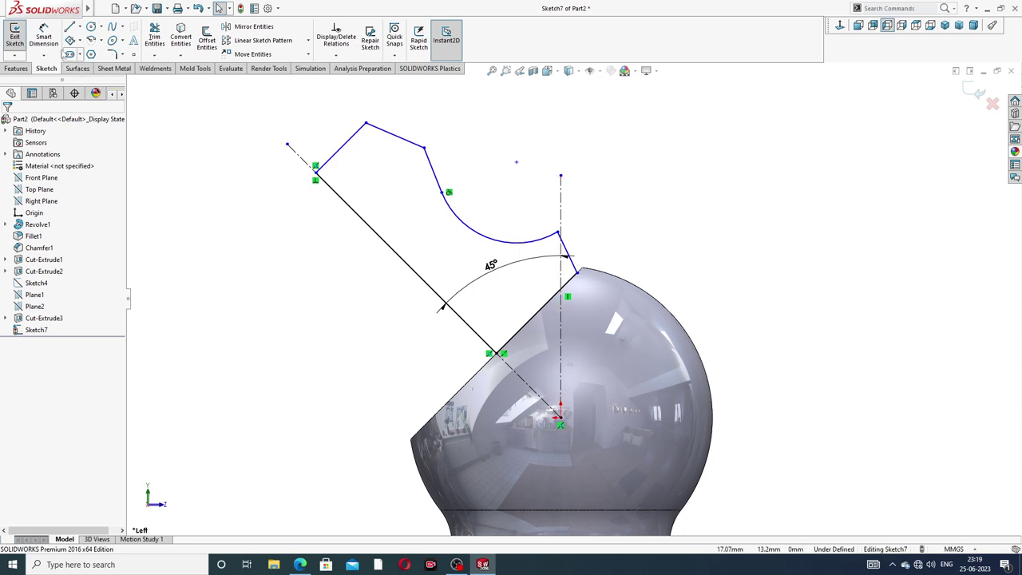
{"action": "left_click", "coordinate": [43, 35]}
{"action": "left_click", "coordinate": [405, 262]}
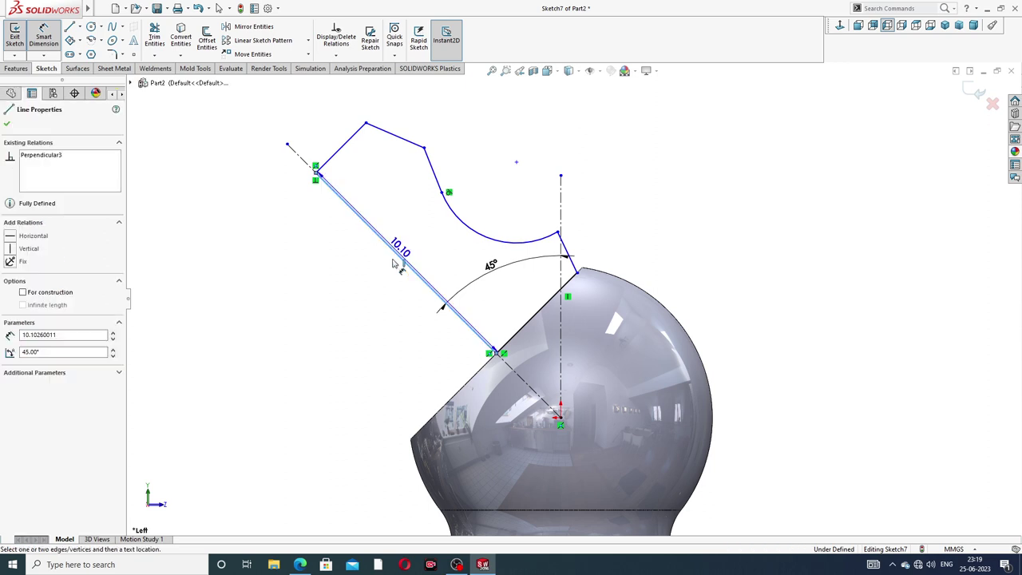
{"action": "left_click", "coordinate": [382, 284]}
{"action": "type", "text": "11"}
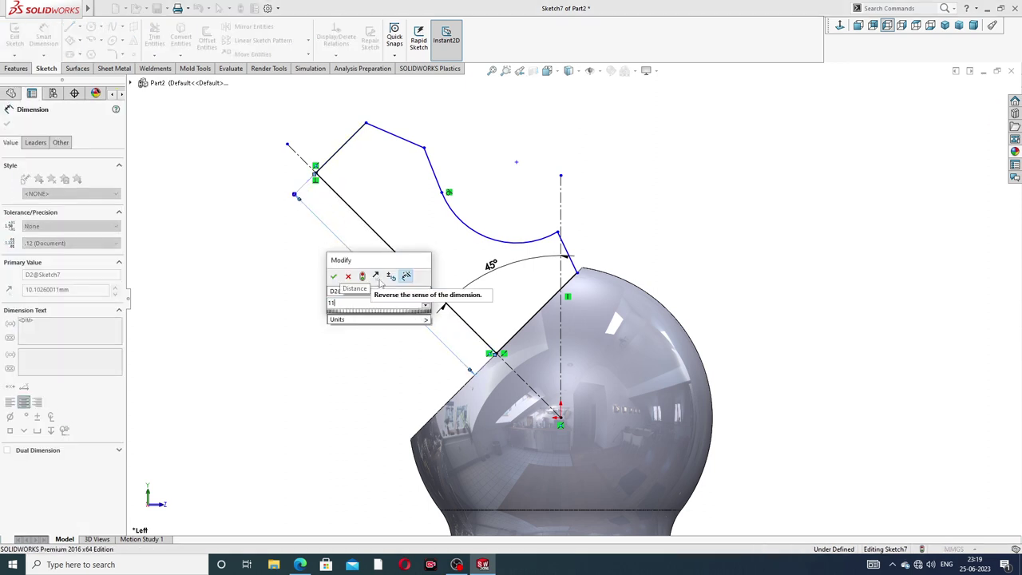
{"action": "key", "text": "Return"}
{"action": "key", "text": "Escape"}
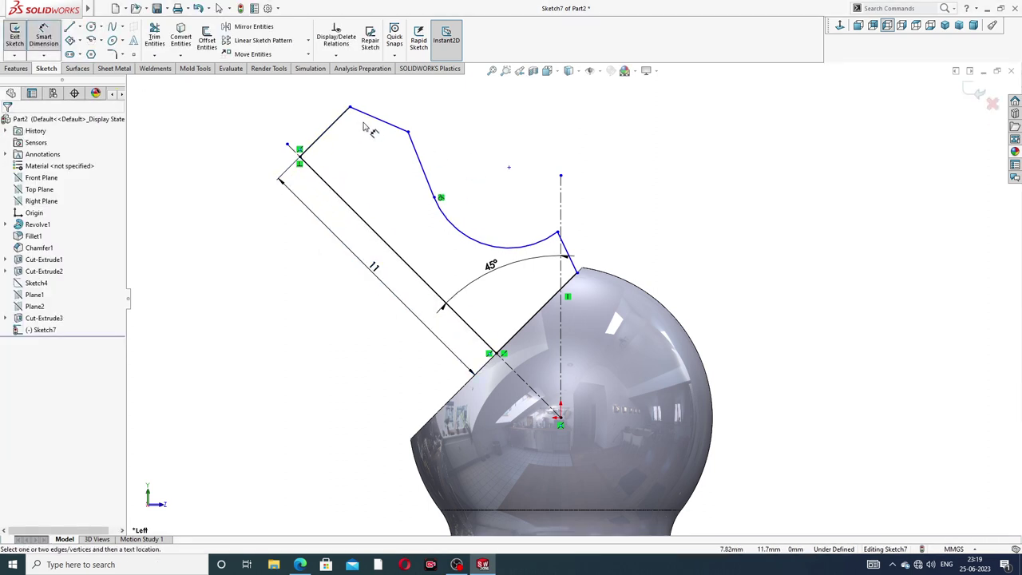
{"action": "left_click", "coordinate": [320, 129]}
{"action": "left_click", "coordinate": [320, 129]}
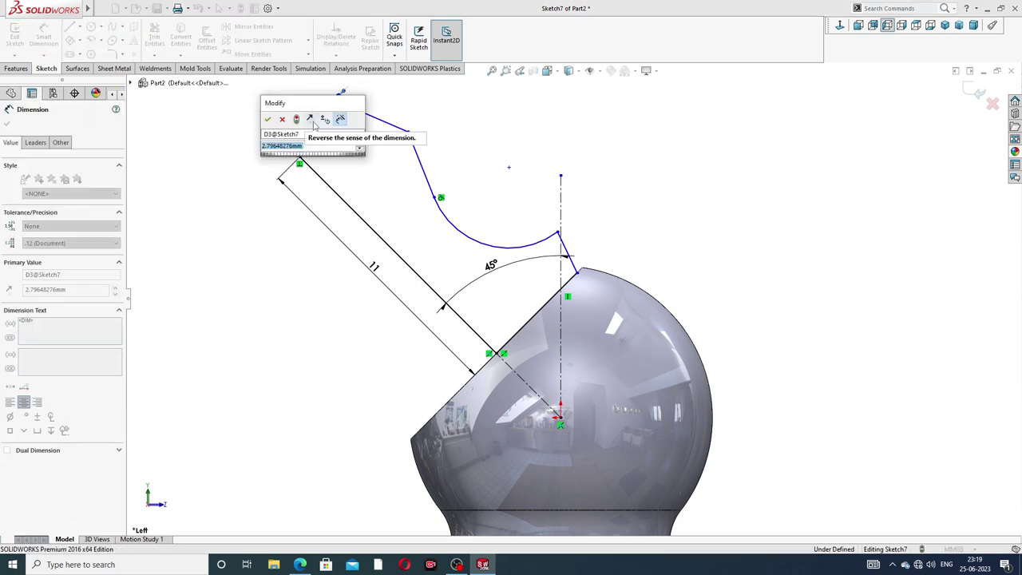
{"action": "type", "text": "4"}
{"action": "key", "text": "Return"}
{"action": "key", "text": "Escape"}
{"action": "scroll", "coordinate": [497, 119], "scroll_direction": "up", "scroll_amount": 2}
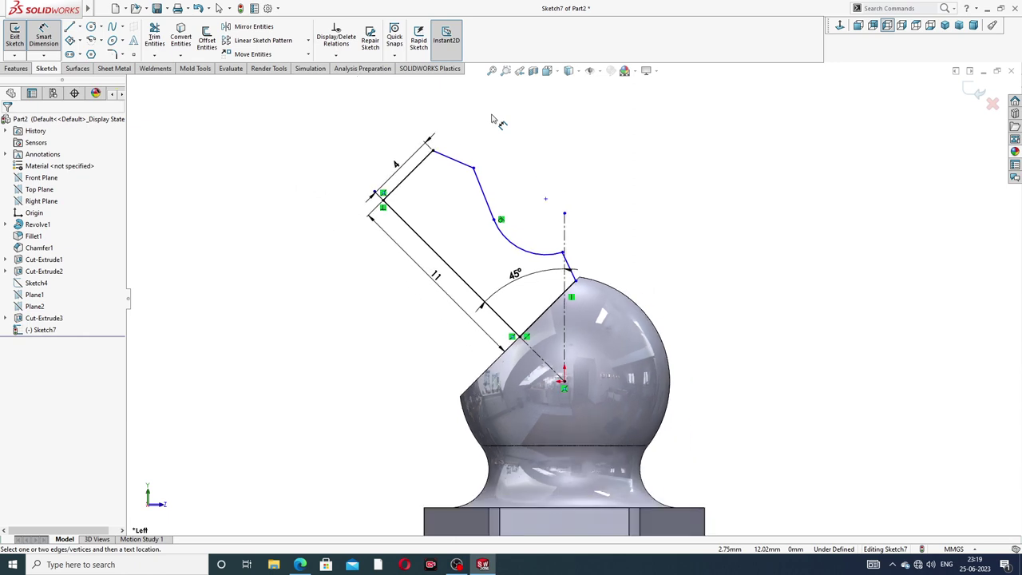
{"action": "scroll", "coordinate": [583, 227], "scroll_direction": "down", "scroll_amount": 2}
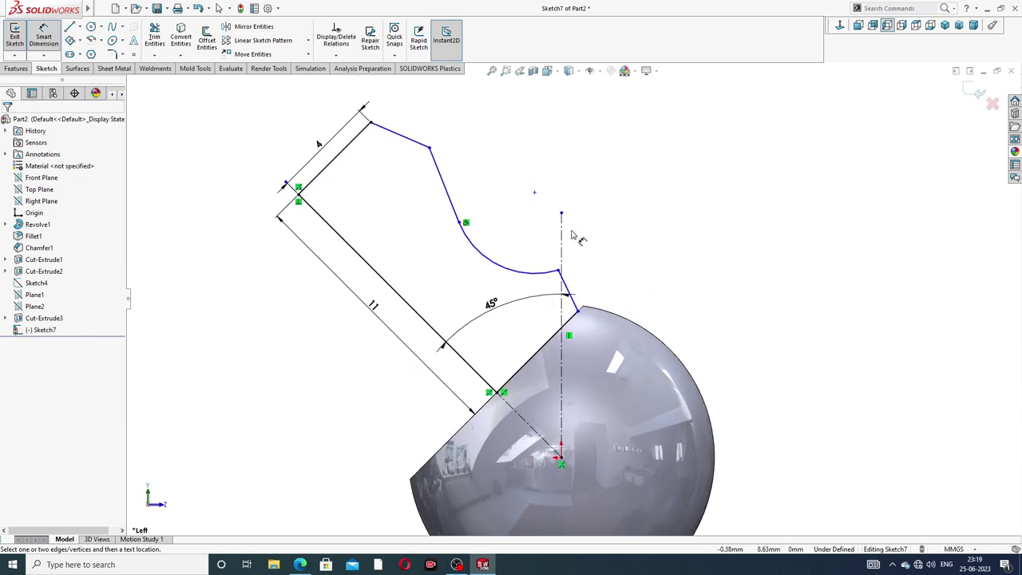
Make the short end line parallel to the long slanted line
{"action": "right_click", "coordinate": [615, 236]}
{"action": "left_click", "coordinate": [648, 165]}
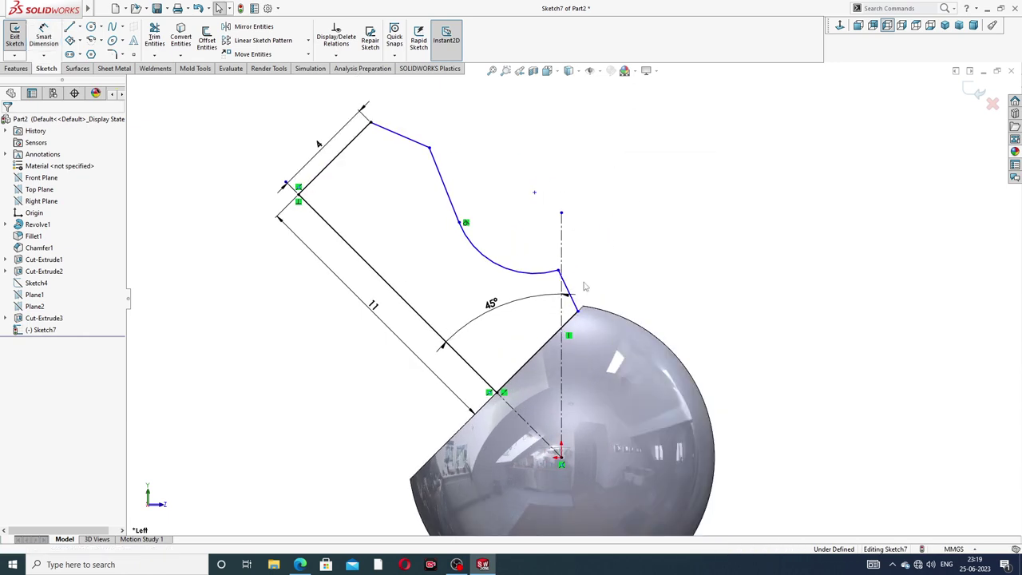
{"action": "left_click", "coordinate": [567, 290]}
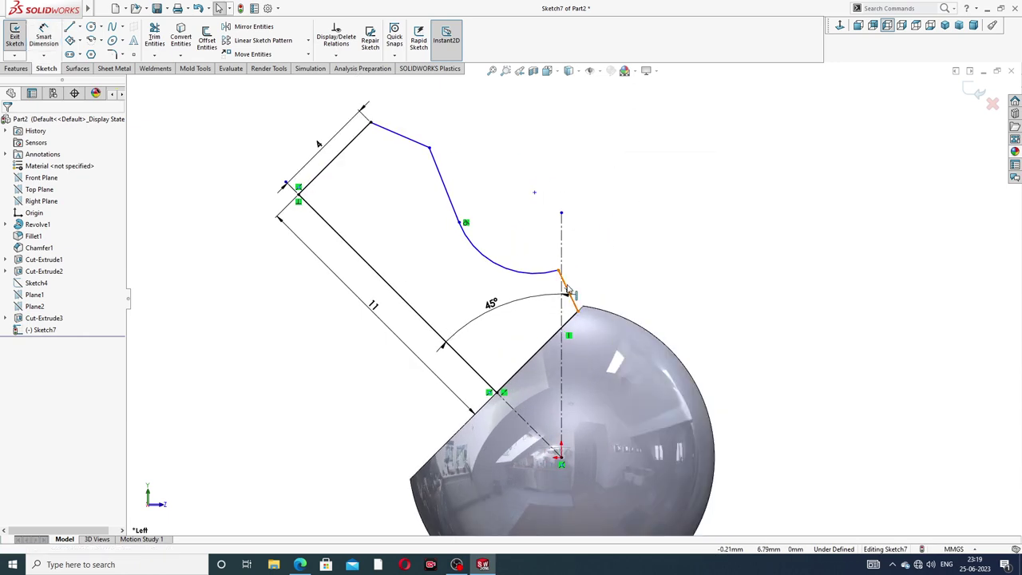
{"action": "left_click", "coordinate": [472, 369], "text": "ctrl"}
{"action": "left_click", "coordinate": [547, 317]}
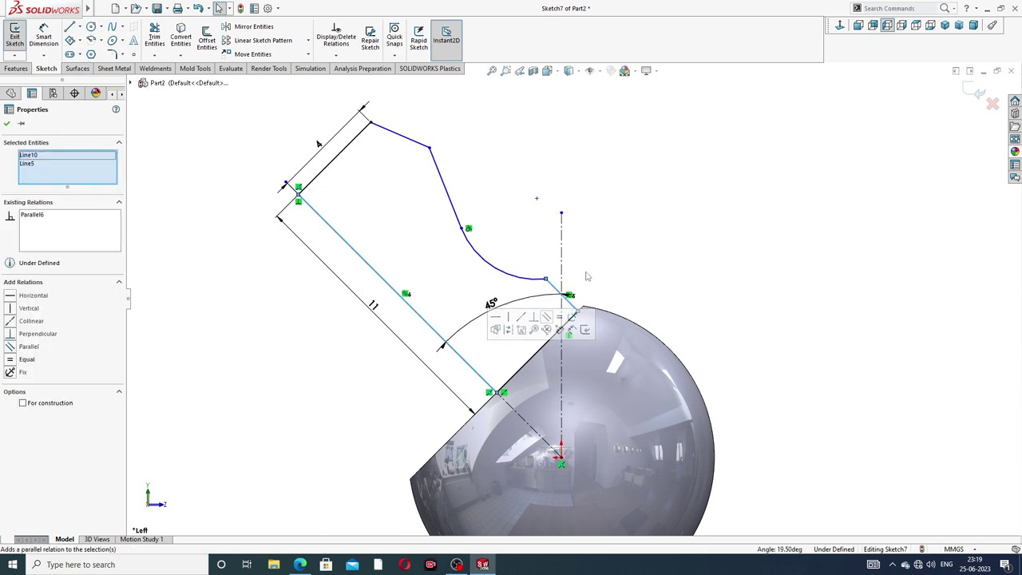
{"action": "left_click", "coordinate": [617, 257]}
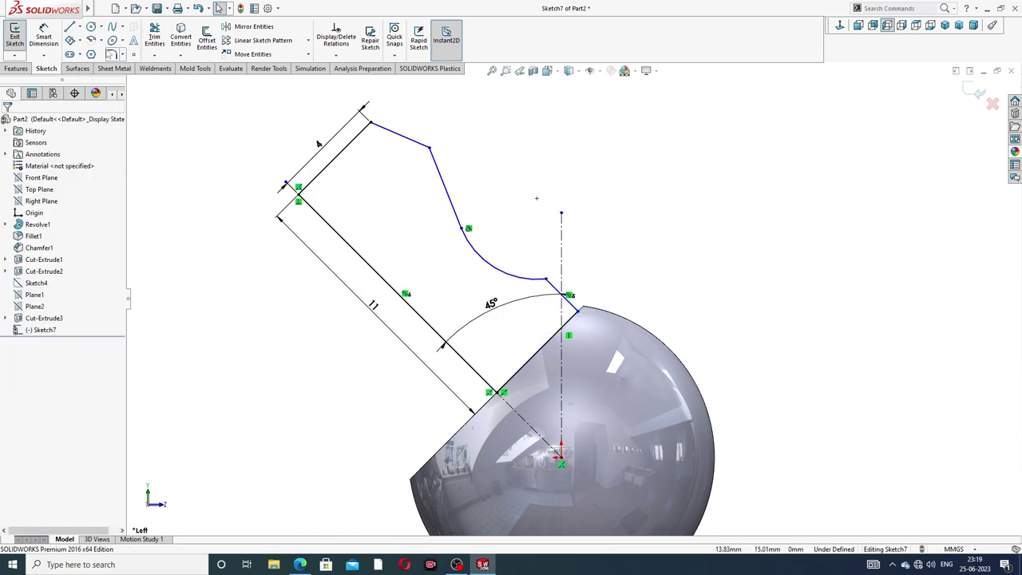
{"action": "left_click", "coordinate": [44, 38]}
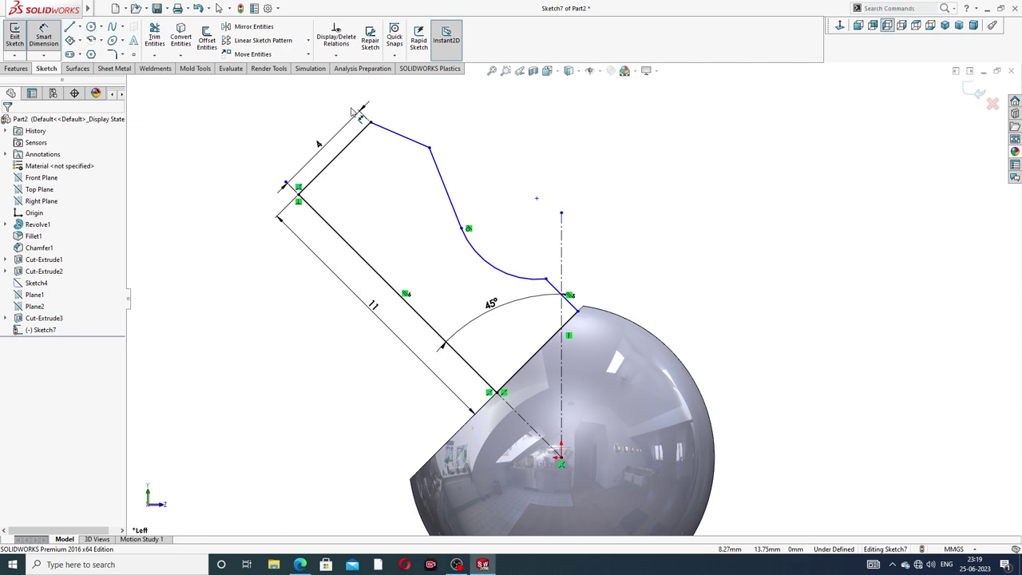
Change the top line's length to 3 and add a 4 mm point-to-line distance
{"action": "left_click", "coordinate": [353, 112]}
{"action": "left_click", "coordinate": [319, 142]}
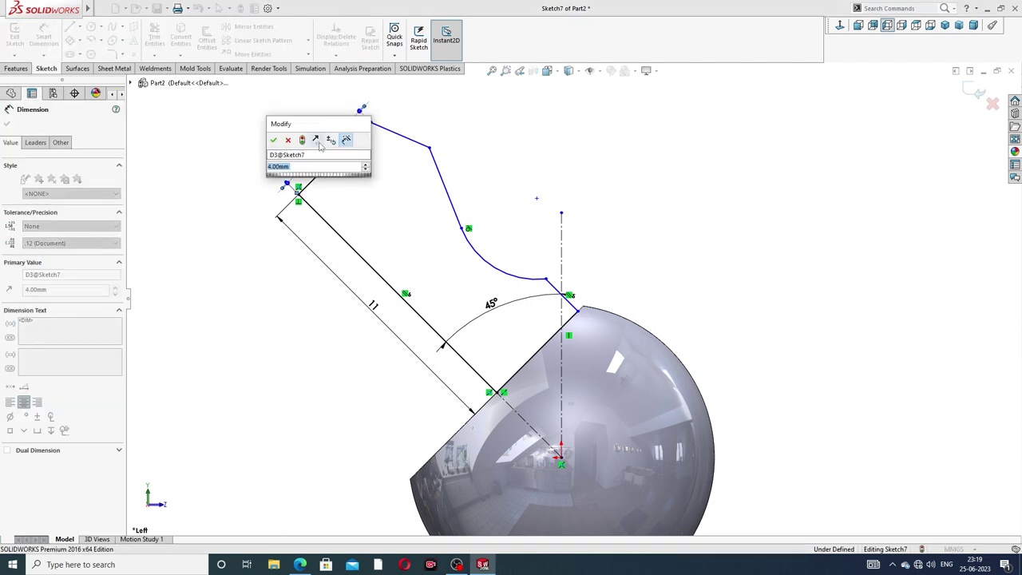
{"action": "type", "text": "3"}
{"action": "key", "text": "Return"}
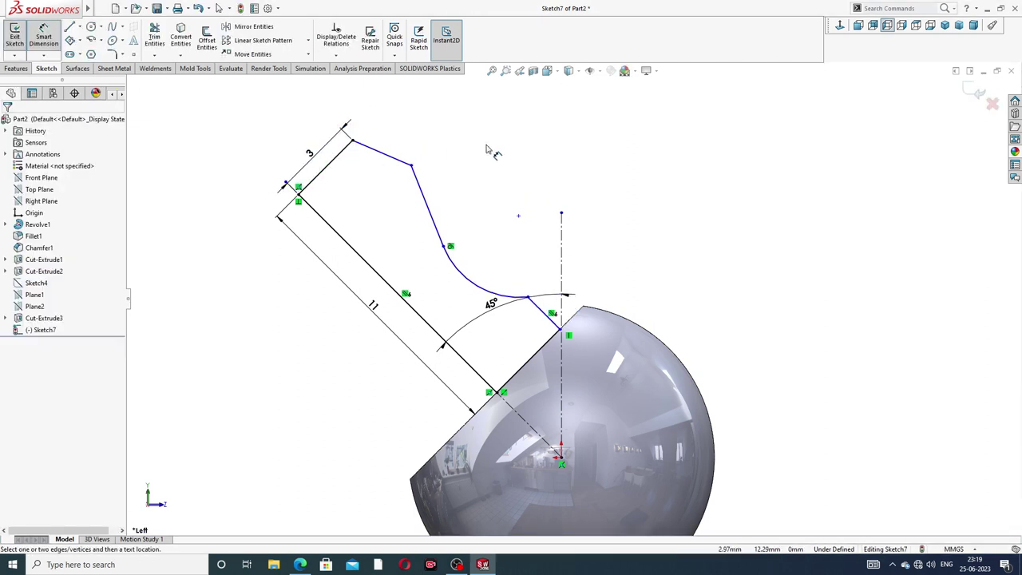
{"action": "left_click", "coordinate": [411, 166]}
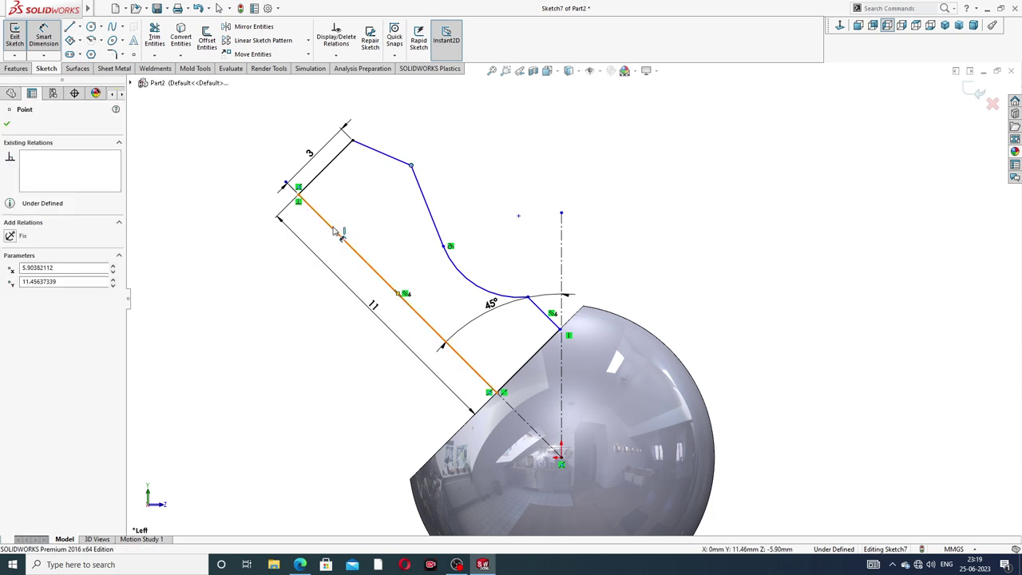
{"action": "left_click", "coordinate": [340, 232]}
{"action": "left_click", "coordinate": [295, 146]}
{"action": "type", "text": "4"}
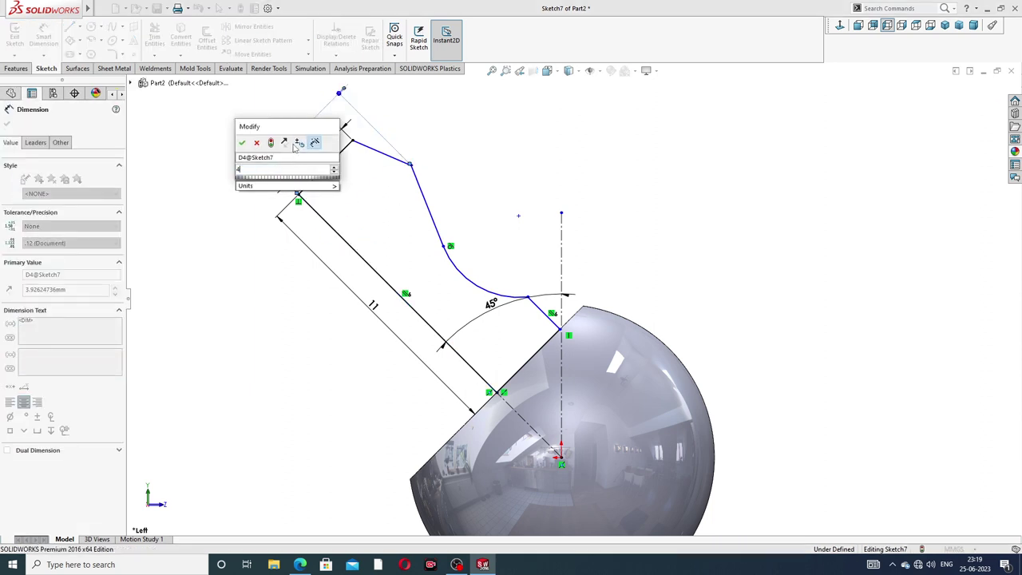
{"action": "key", "text": "Return"}
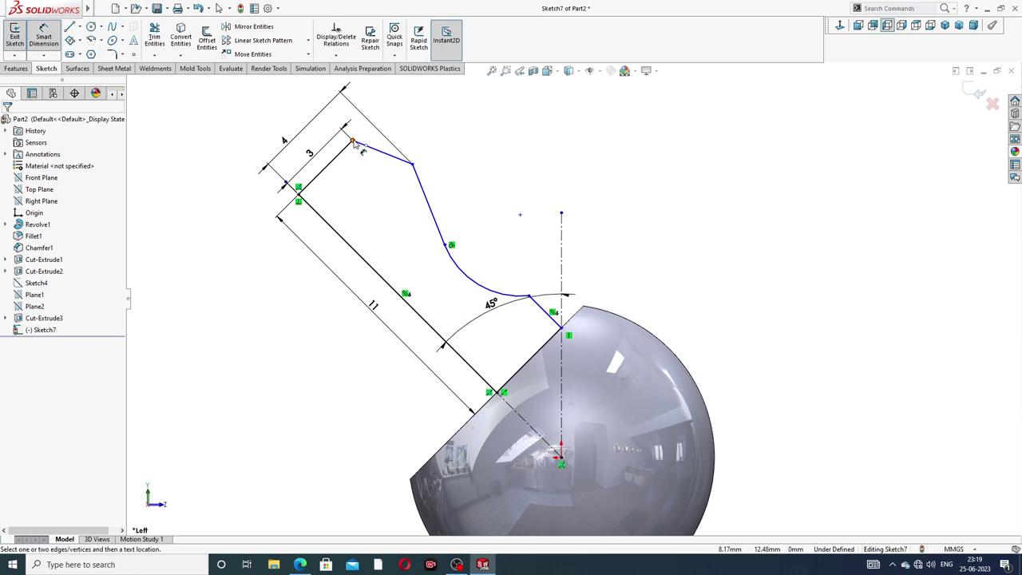
Dimension the short line by the 45° angle to 3 and the upper slanted line to 3
{"action": "left_click", "coordinate": [544, 306]}
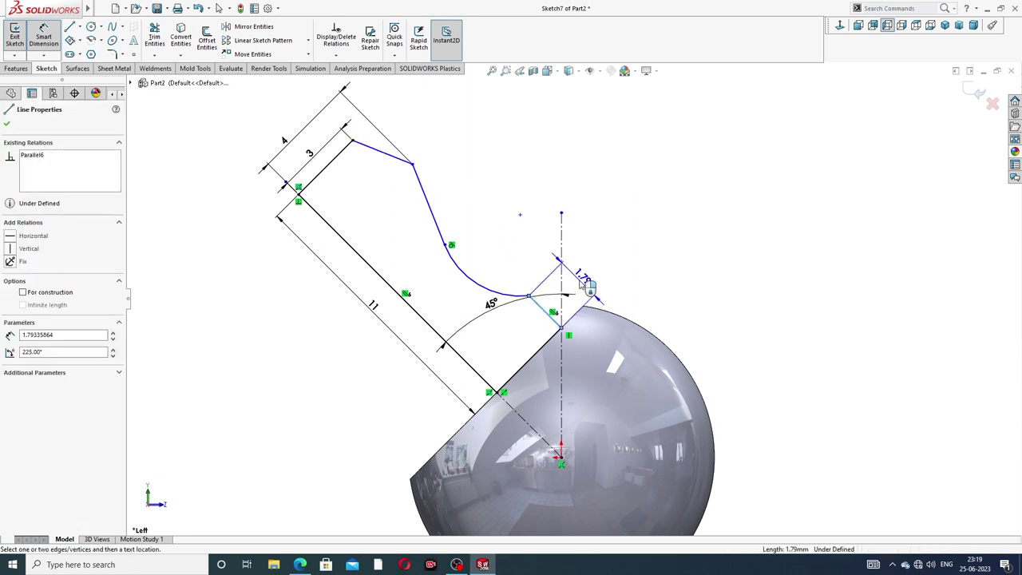
{"action": "left_click", "coordinate": [583, 284]}
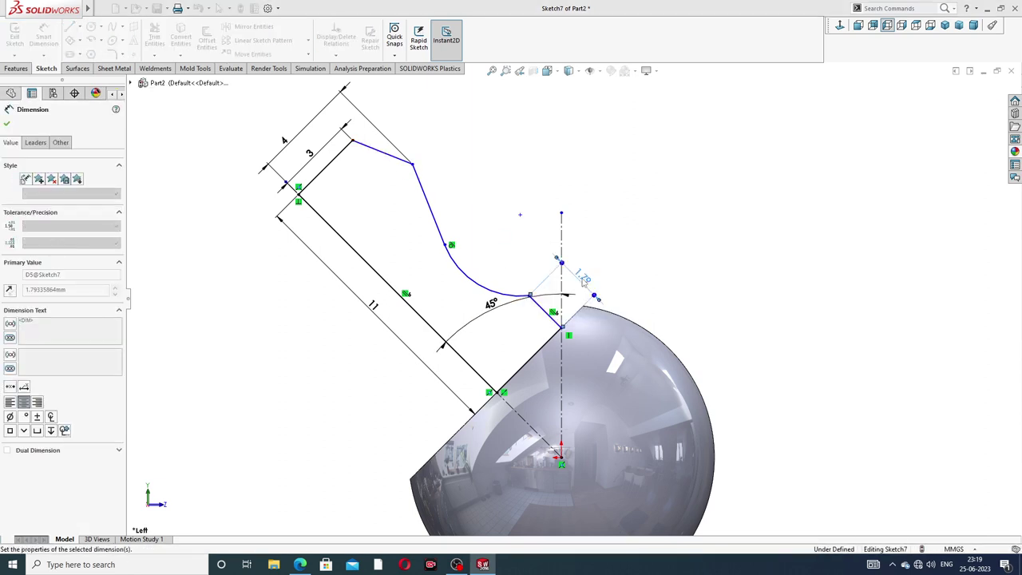
{"action": "type", "text": "3"}
{"action": "key", "text": "Return"}
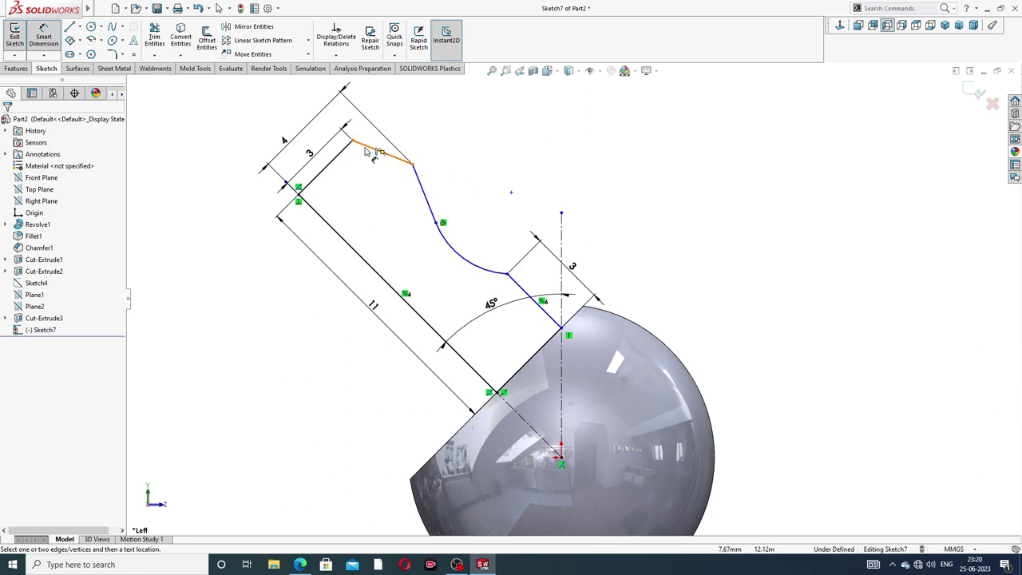
{"action": "left_click", "coordinate": [352, 141]}
{"action": "left_click", "coordinate": [413, 167]}
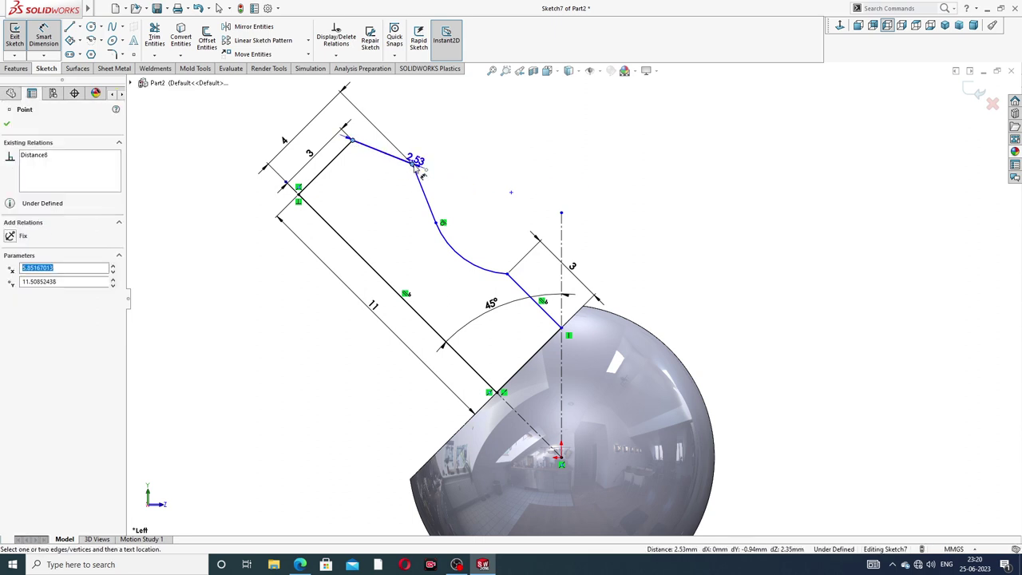
{"action": "left_click", "coordinate": [417, 121]}
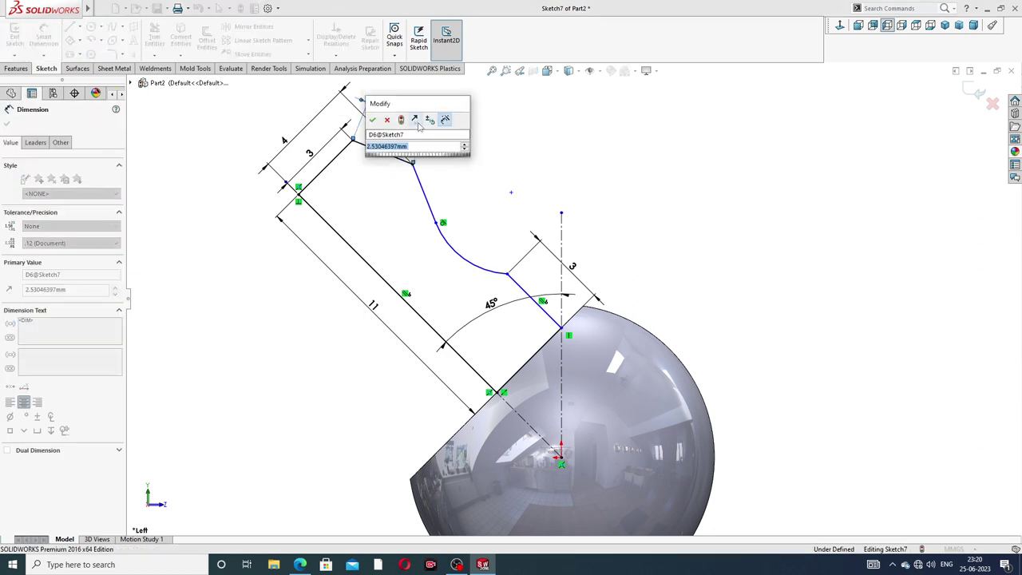
{"action": "type", "text": "3"}
{"action": "key", "text": "Return"}
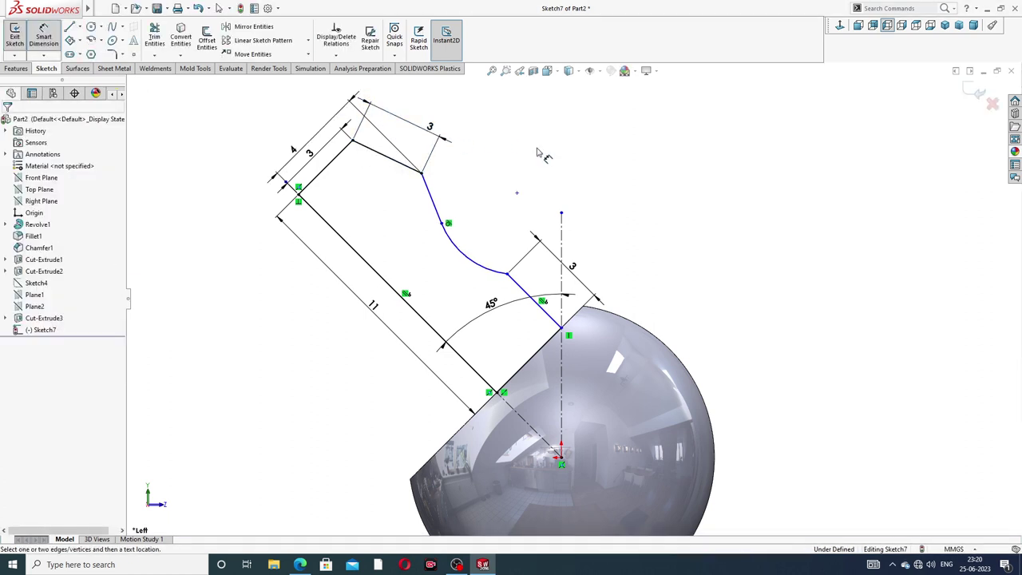
Move the 4 dimension out from the profile and dimension the arc as R2
{"action": "left_click", "coordinate": [538, 148]}
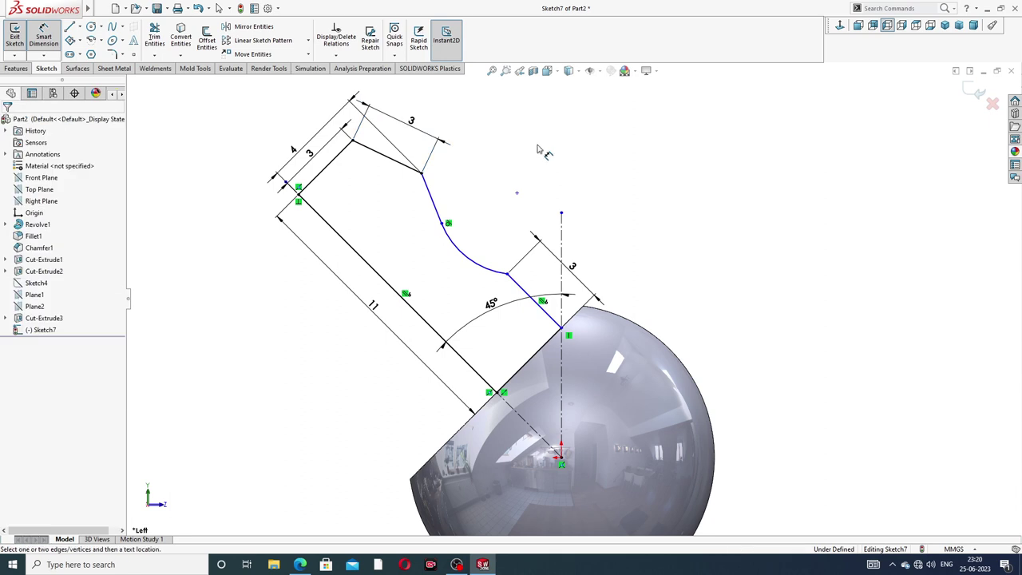
{"action": "left_click_drag", "start_coordinate": [295, 148], "coordinate": [284, 137]}
{"action": "scroll", "coordinate": [556, 153], "scroll_direction": "up", "scroll_amount": 1}
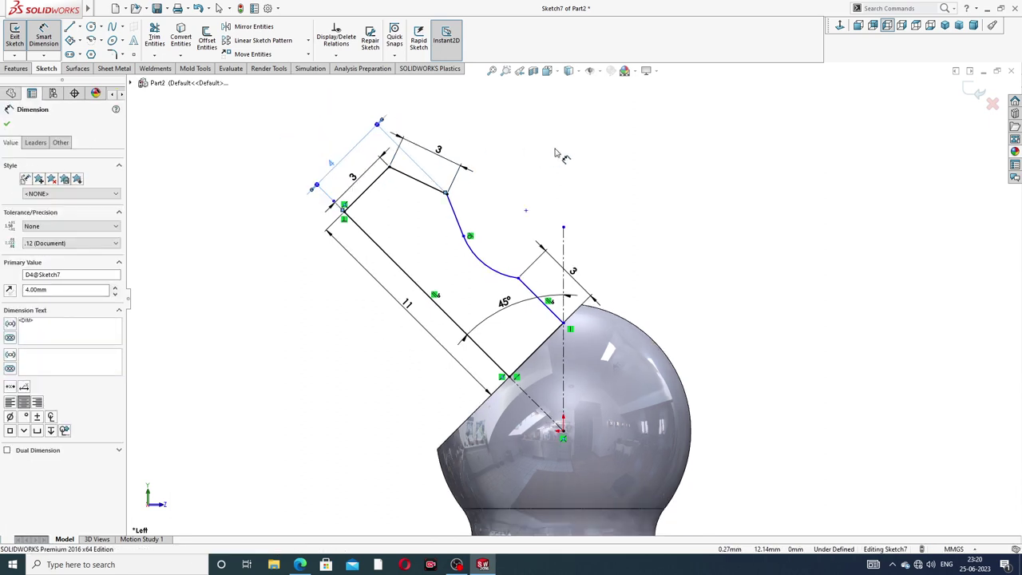
{"action": "left_click", "coordinate": [483, 268]}
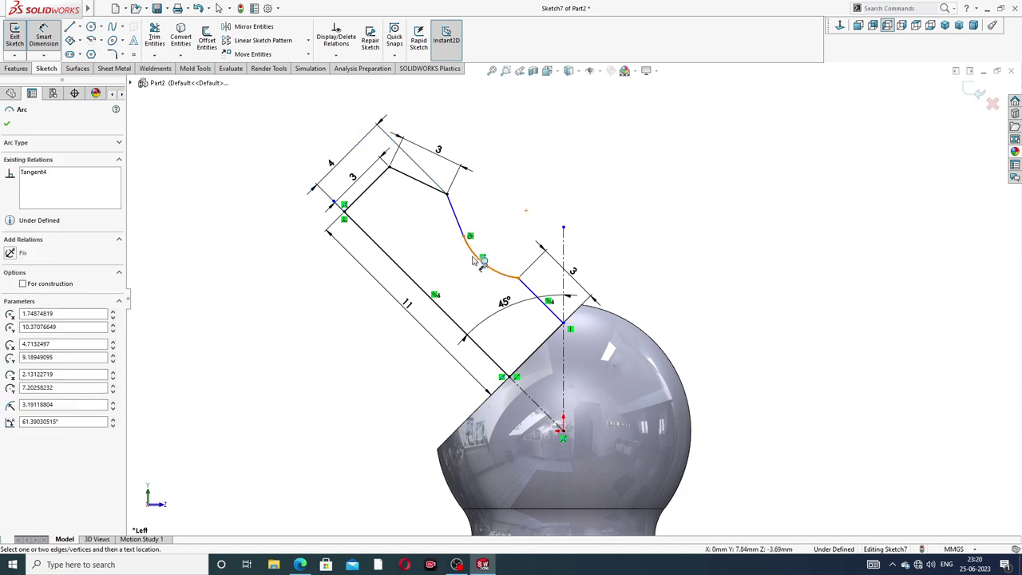
{"action": "left_click", "coordinate": [485, 265]}
{"action": "key", "text": "Escape"}
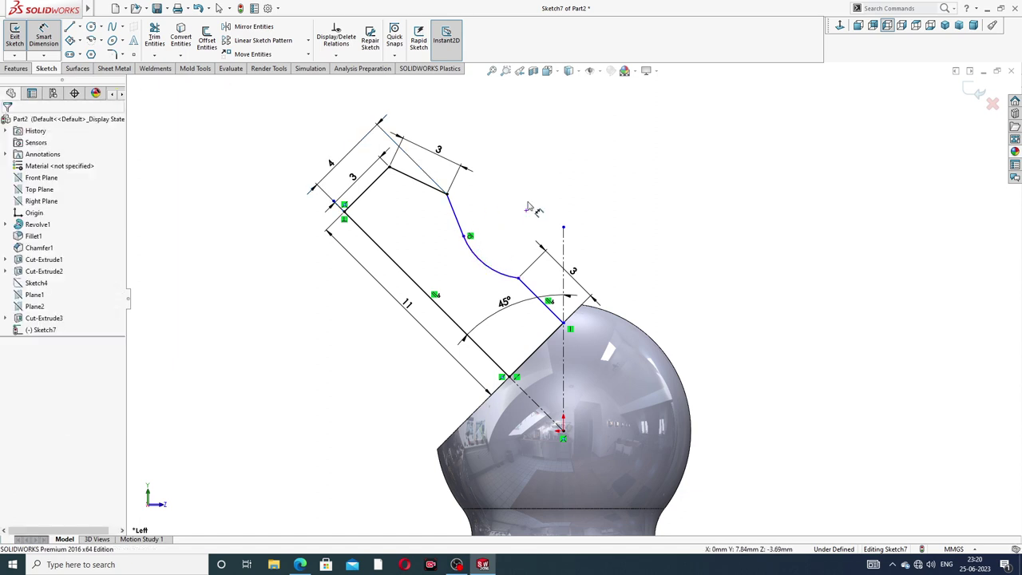
{"action": "left_click", "coordinate": [501, 270]}
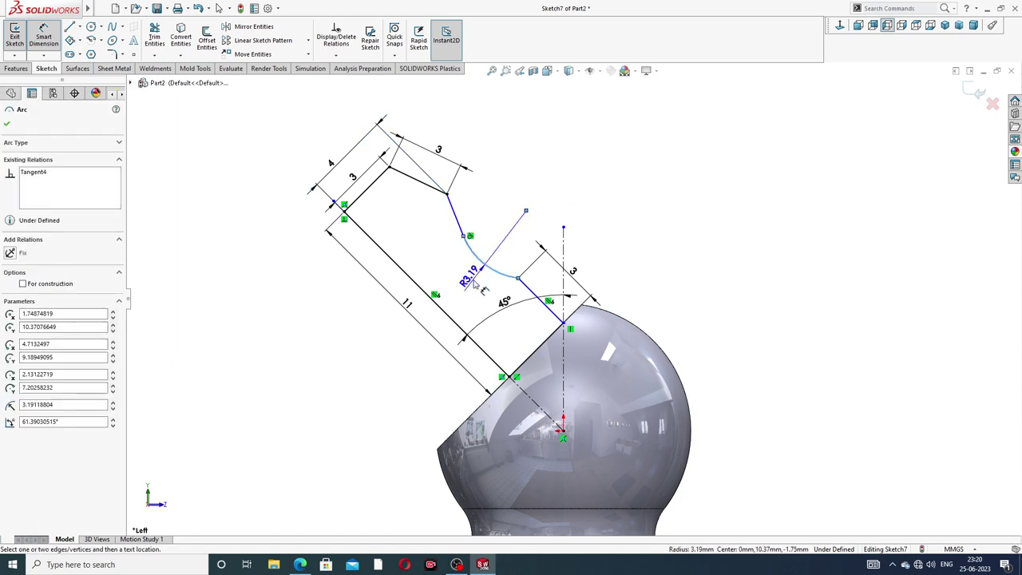
{"action": "left_click", "coordinate": [472, 283]}
{"action": "type", "text": "2"}
{"action": "left_click", "coordinate": [427, 276]}
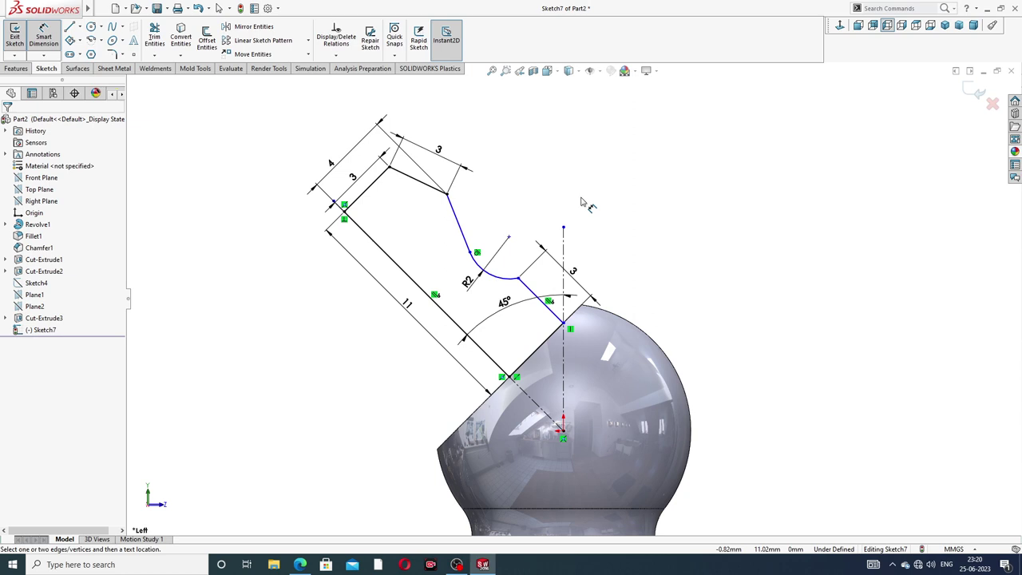
Dimension the arc's upper endpoint 5 mm from the long line and tidy the 45° dimension
{"action": "left_click", "coordinate": [508, 238]}
{"action": "left_click", "coordinate": [449, 316]}
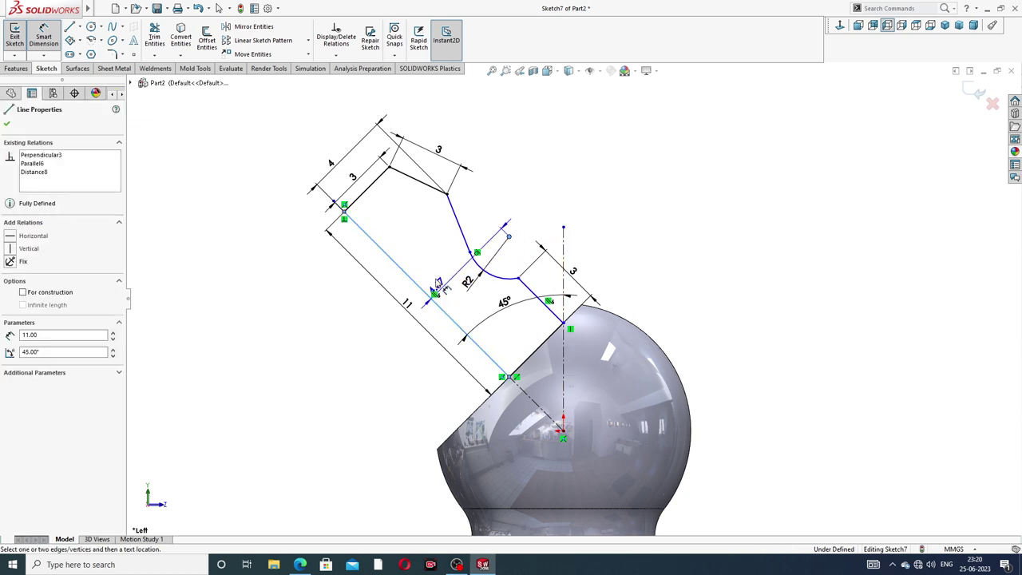
{"action": "left_click", "coordinate": [411, 240]}
{"action": "type", "text": "5"}
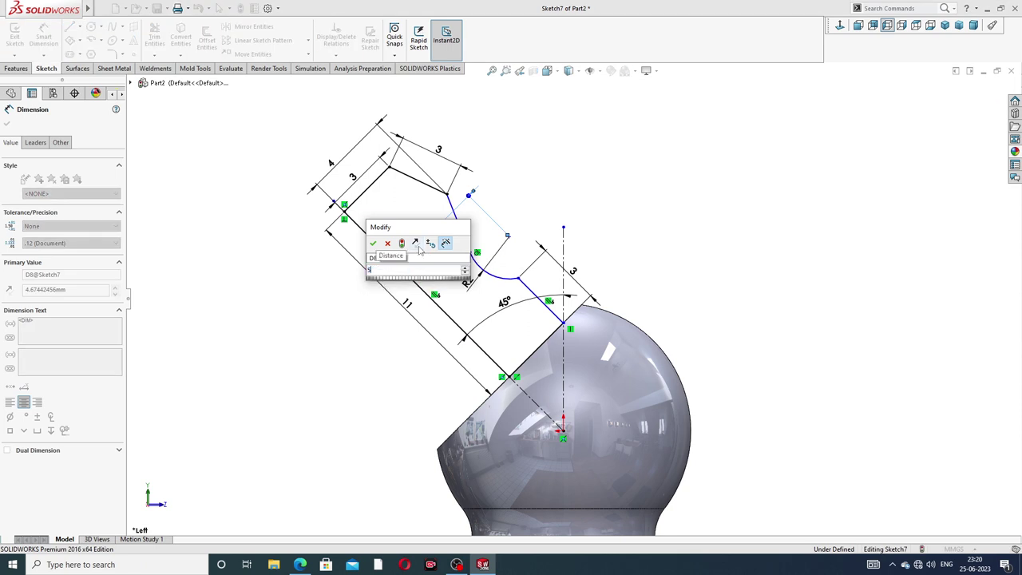
{"action": "key", "text": "Return"}
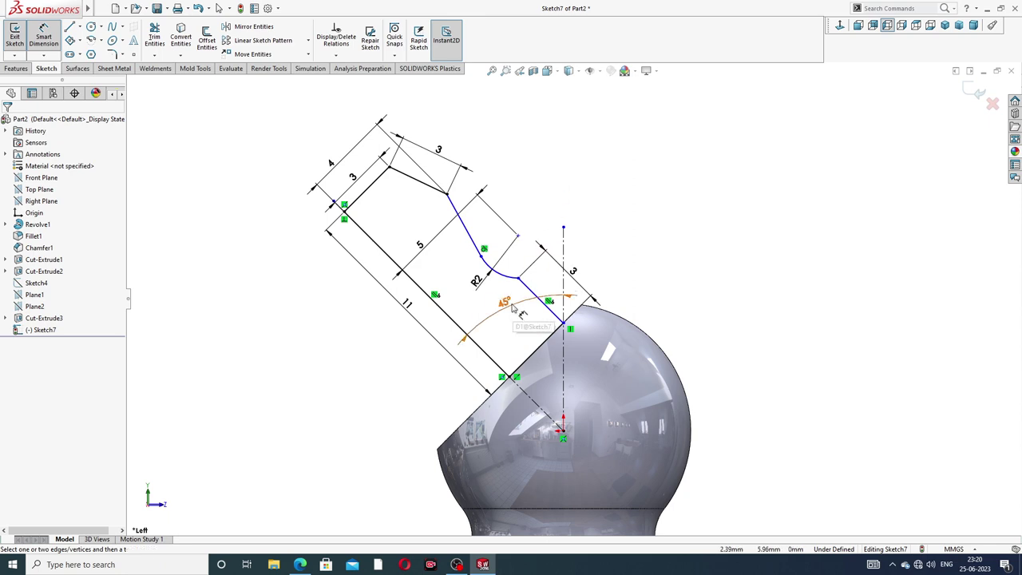
{"action": "left_click_drag", "start_coordinate": [505, 302], "coordinate": [499, 297]}
{"action": "left_click", "coordinate": [639, 222]}
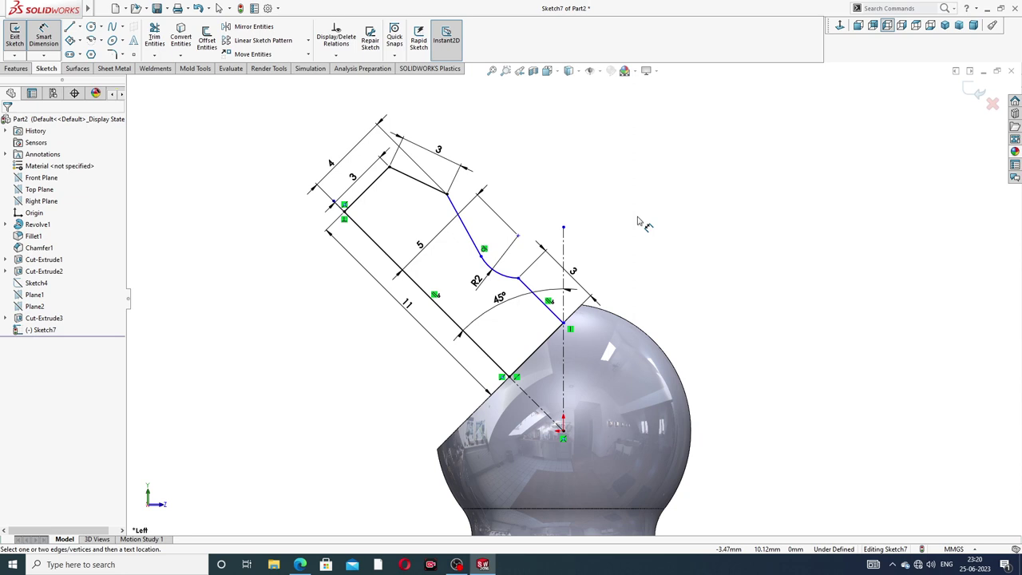
Set the line along the ball's centreline to a length of 5 mm
{"action": "left_click", "coordinate": [544, 351]}
{"action": "left_click", "coordinate": [560, 370]}
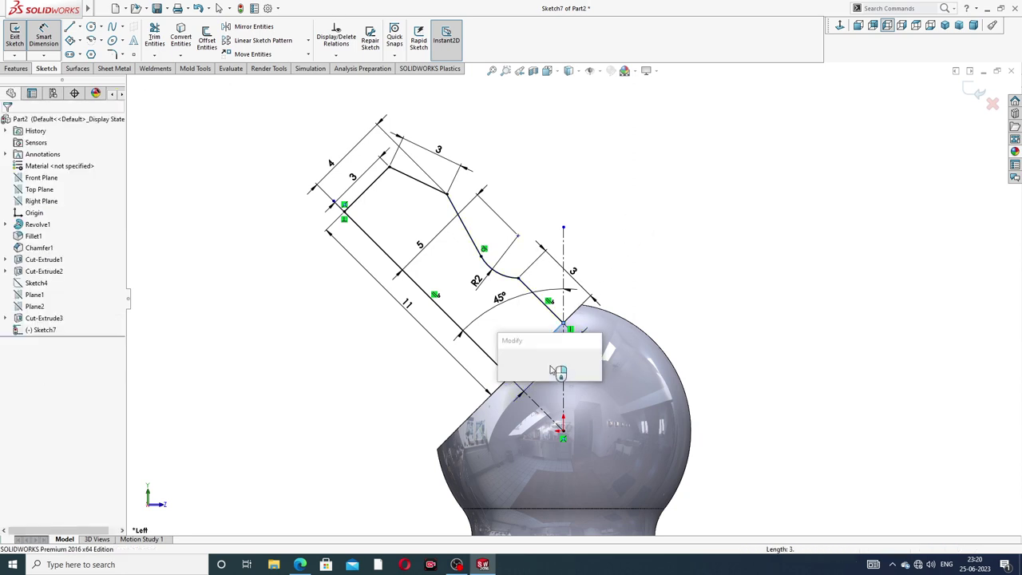
{"action": "type", "text": "5"}
{"action": "key", "text": "Return"}
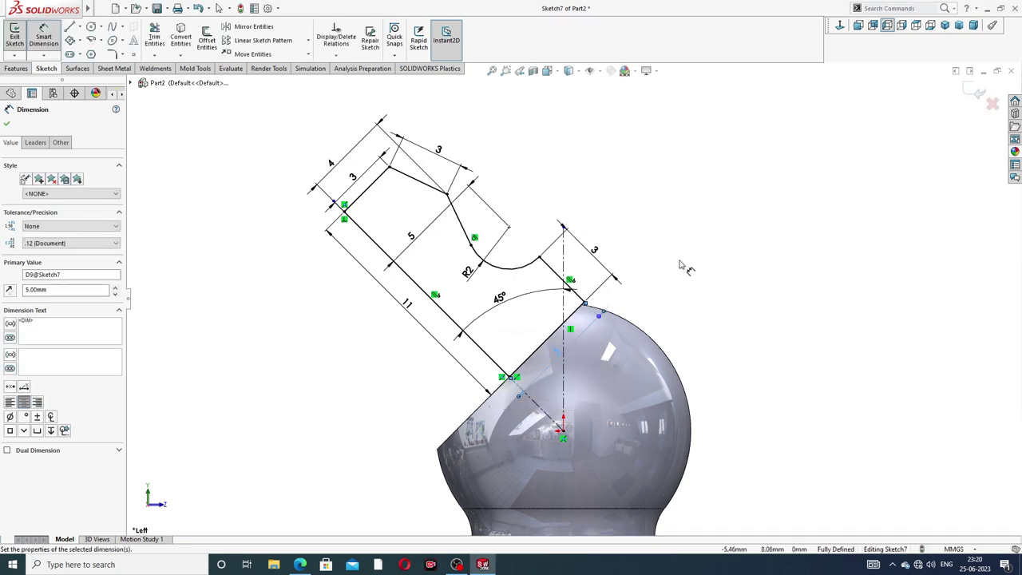
{"action": "left_click", "coordinate": [681, 266]}
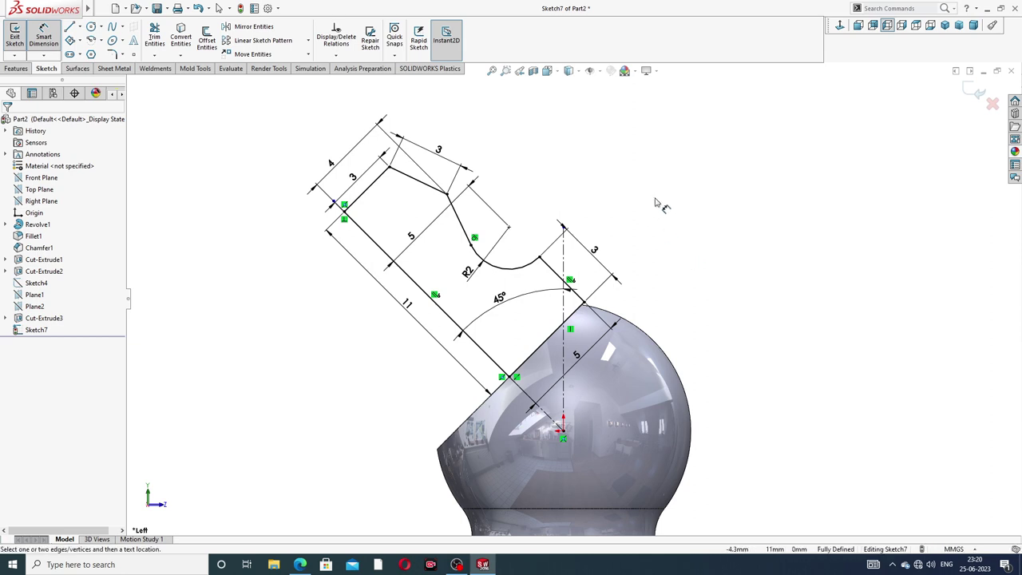
Return to plain selection and bring the grease nipple PDF drawing back into view
{"action": "right_click", "coordinate": [653, 183]}
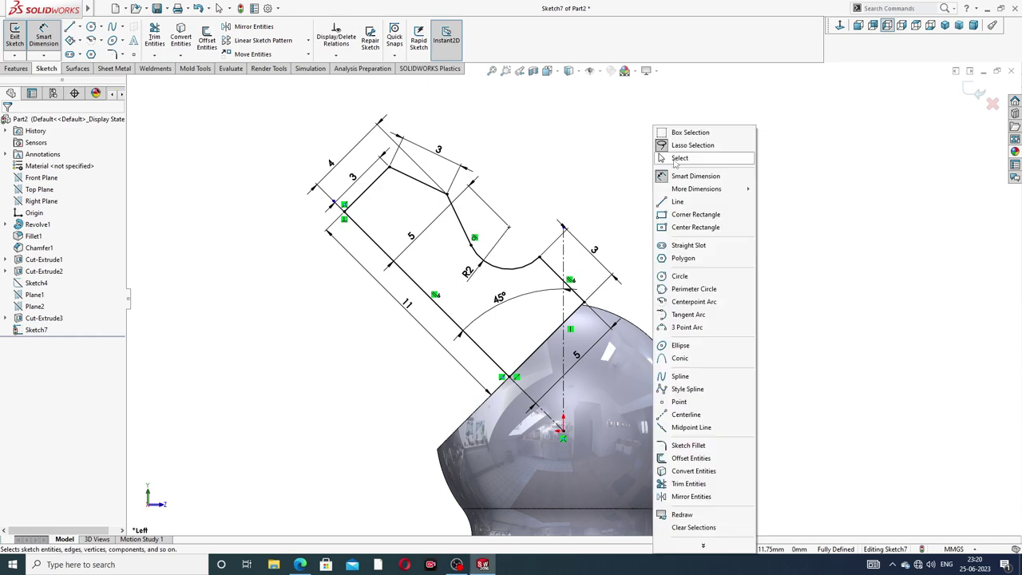
{"action": "left_click", "coordinate": [676, 160]}
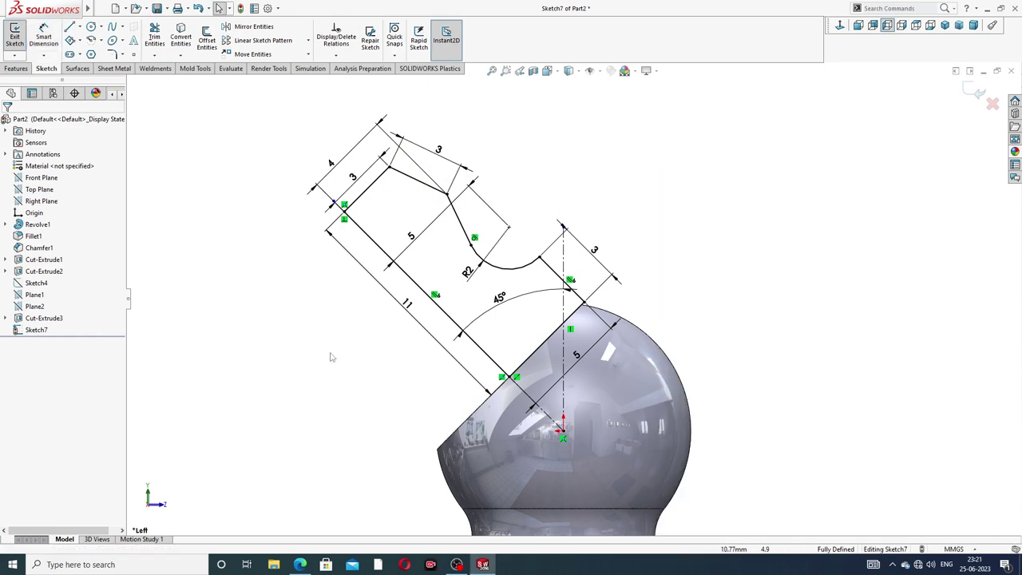
{"action": "left_click", "coordinate": [299, 564]}
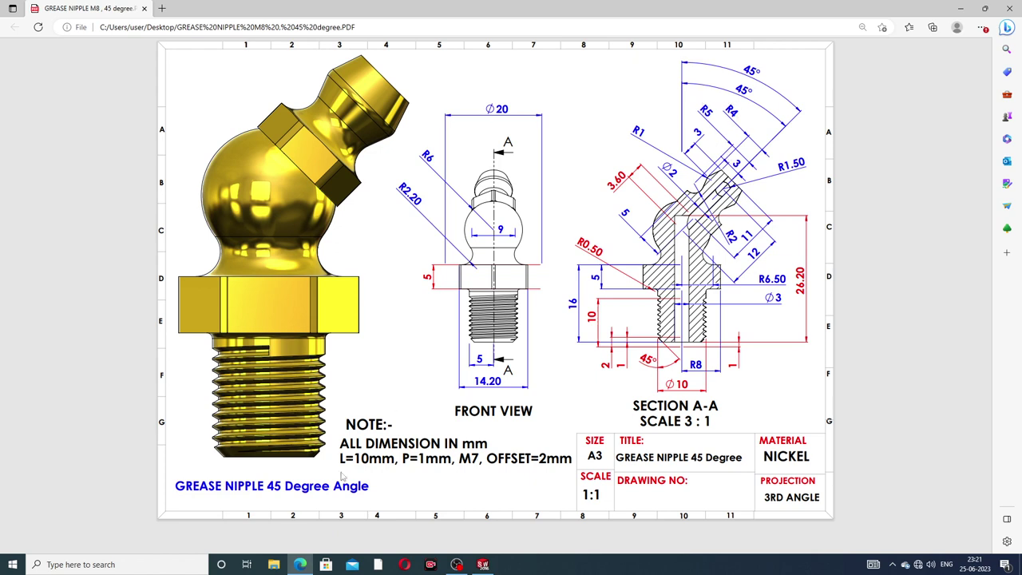
Minimize the grease nipple PDF in Edge to bring back SOLIDWORKS Sketch7
{"action": "left_click", "coordinate": [302, 565]}
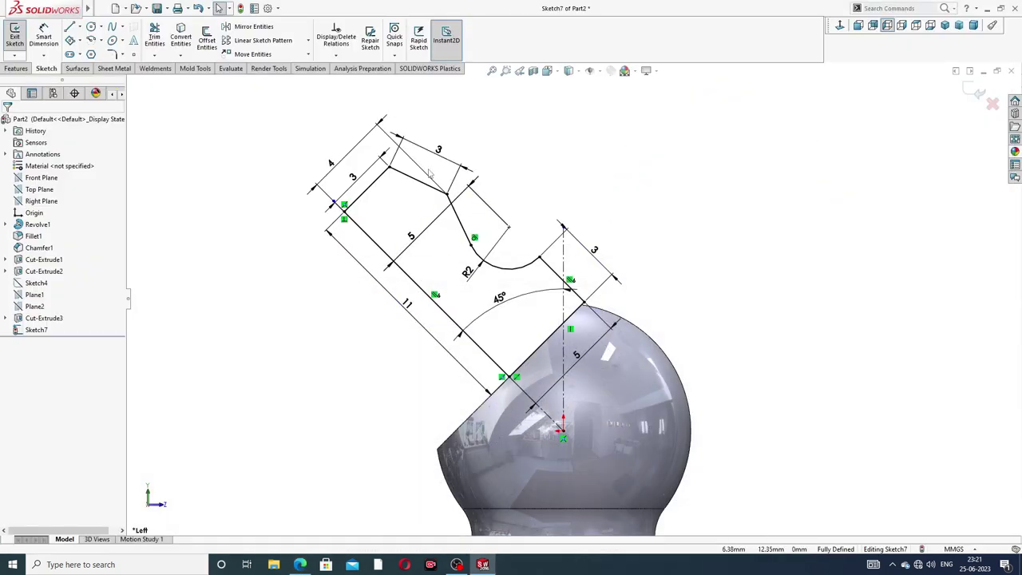
Revolve Sketch7 360° about its 11 mm slanted line, forming the 45° nipple head as Revolve2
{"action": "left_click", "coordinate": [19, 69]}
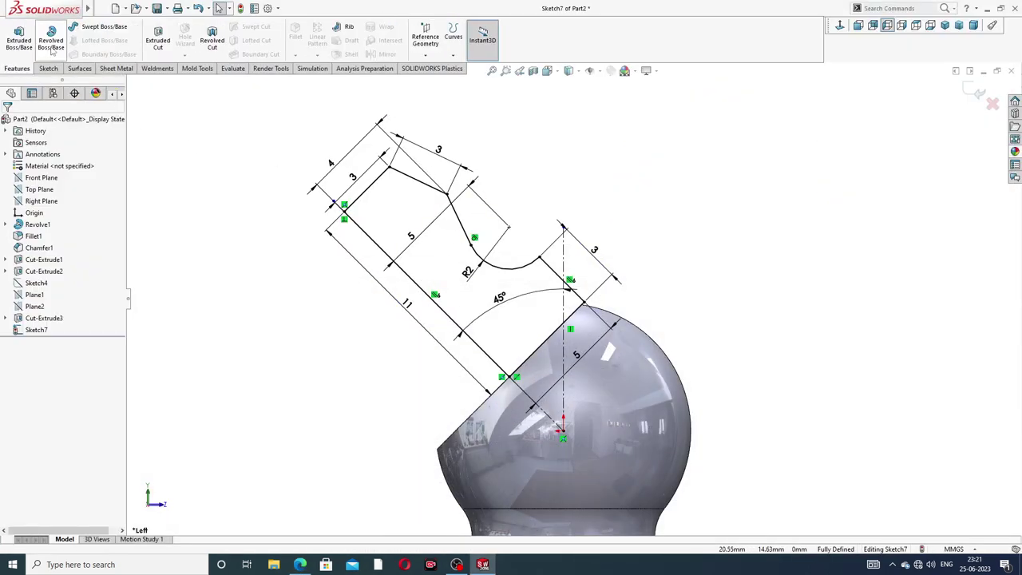
{"action": "left_click", "coordinate": [51, 40]}
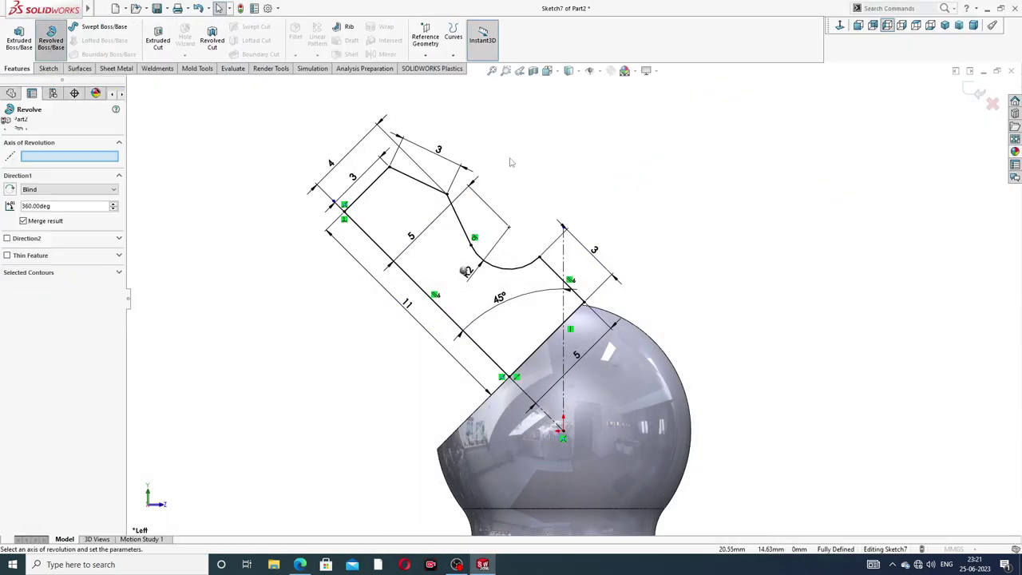
{"action": "left_click", "coordinate": [450, 318]}
{"action": "left_click", "coordinate": [8, 125]}
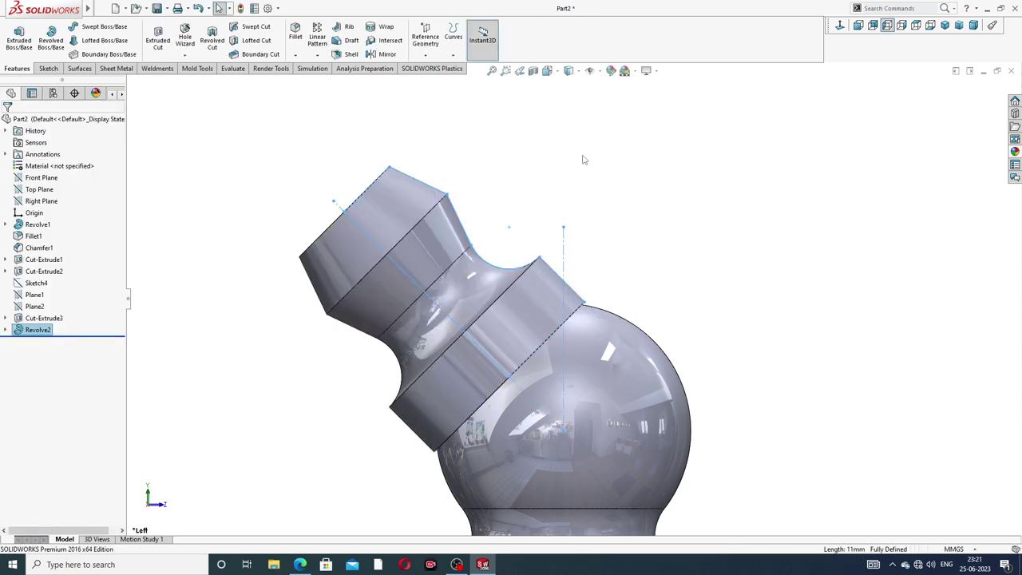
{"action": "mouse_move", "coordinate": [612, 206]}
{"action": "middle_mouse_down"}
{"action": "mouse_move", "coordinate": [704, 249]}
{"action": "mouse_move", "coordinate": [605, 216]}
{"action": "mouse_move", "coordinate": [591, 312]}
{"action": "middle_mouse_up"}
{"action": "scroll", "coordinate": [588, 313], "scroll_direction": "down", "scroll_amount": 3}
{"action": "scroll", "coordinate": [597, 299], "scroll_direction": "down", "scroll_amount": 3}
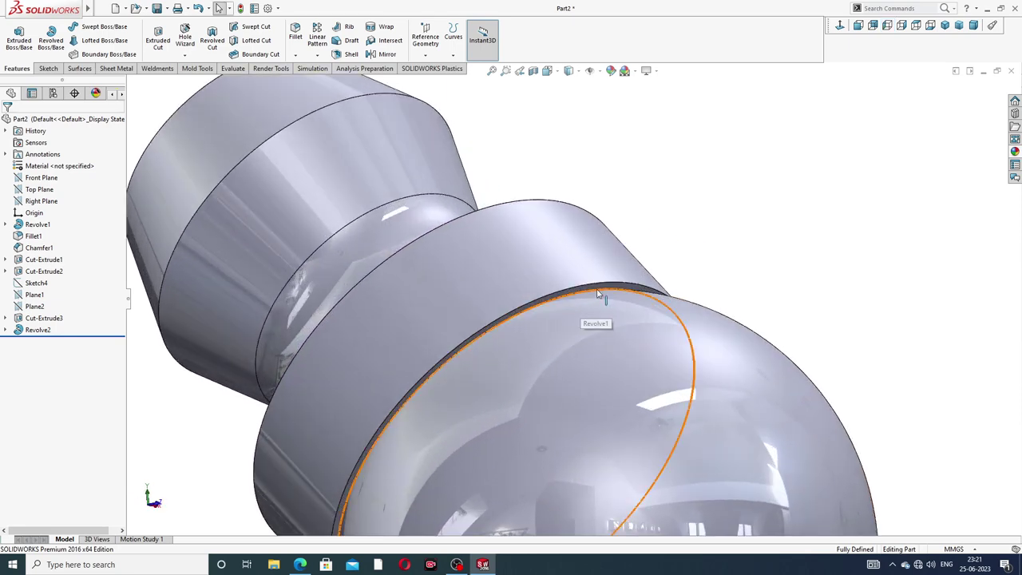
Start a sketch on the face where the head meets the ball, viewed normal to it
{"action": "left_click", "coordinate": [606, 298]}
{"action": "left_click", "coordinate": [639, 254]}
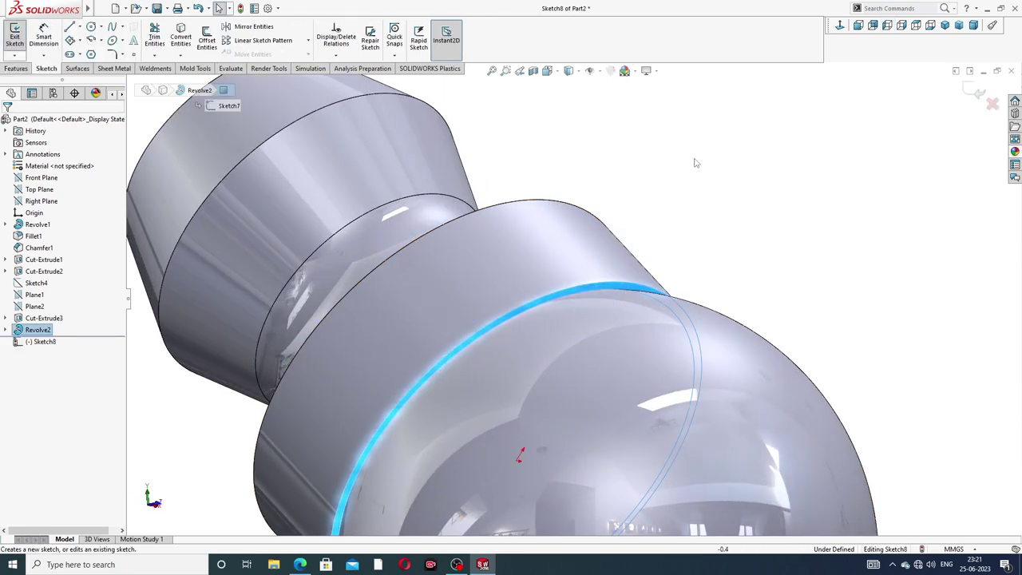
{"action": "left_click", "coordinate": [840, 25]}
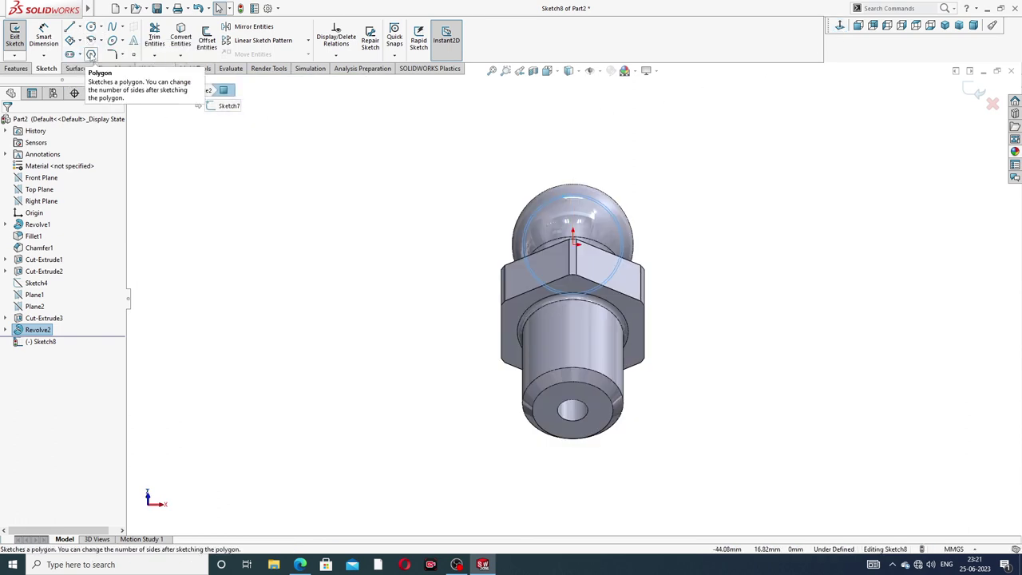
Draw a hexagon centred on the origin with one side constrained vertical
{"action": "left_click", "coordinate": [91, 53]}
{"action": "scroll", "coordinate": [556, 272], "scroll_direction": "down", "scroll_amount": 3}
{"action": "scroll", "coordinate": [557, 272], "scroll_direction": "down", "scroll_amount": 1}
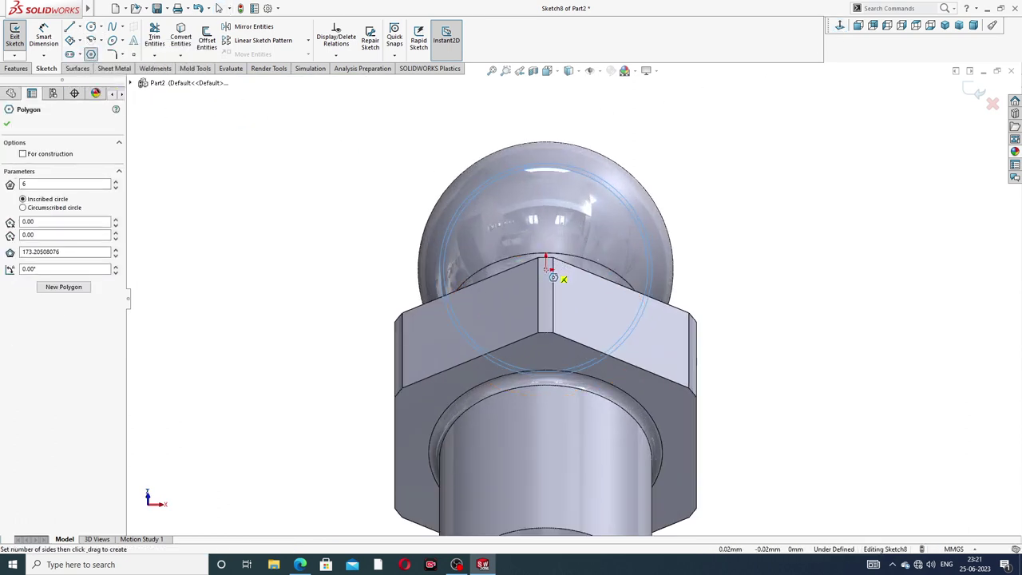
{"action": "left_click", "coordinate": [548, 266]}
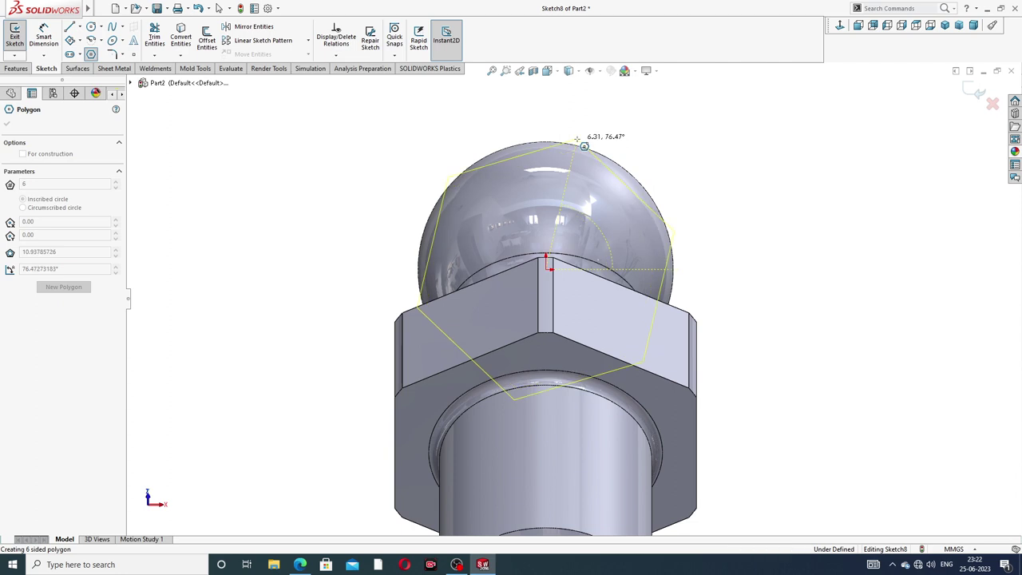
{"action": "left_click", "coordinate": [577, 140]}
{"action": "right_click", "coordinate": [621, 107]}
{"action": "left_click", "coordinate": [649, 137]}
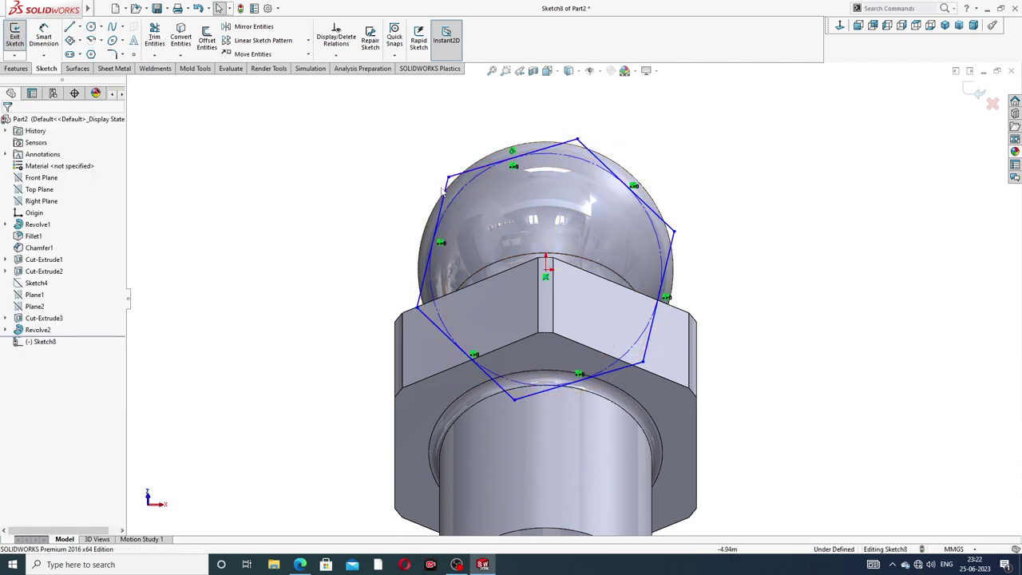
{"action": "left_click", "coordinate": [468, 171]}
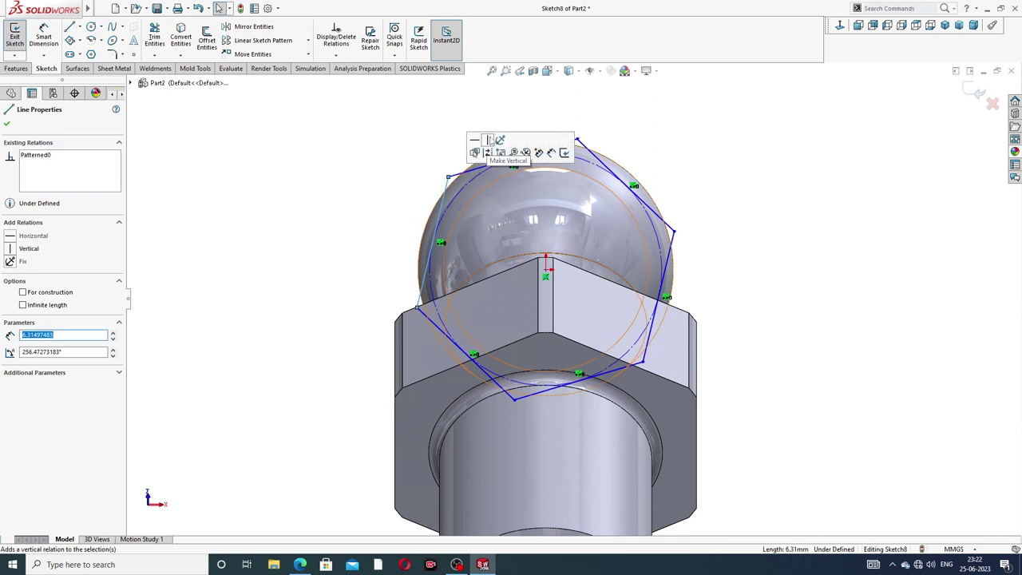
{"action": "left_click", "coordinate": [491, 140]}
{"action": "left_click", "coordinate": [388, 142]}
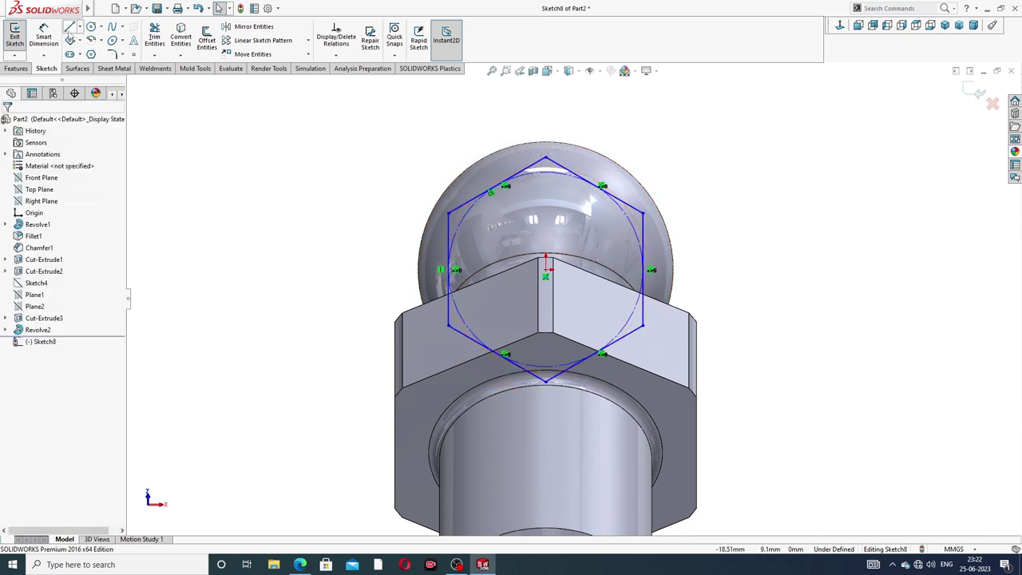
Draw a circle of about 6.87 mm radius centred on the origin around the hexagon
{"action": "left_click", "coordinate": [92, 27]}
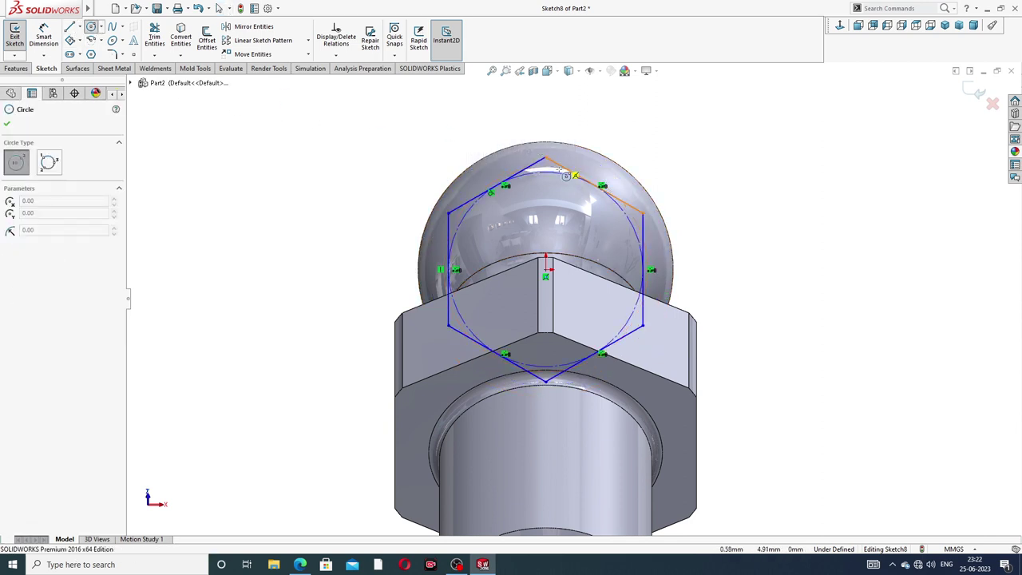
{"action": "left_click", "coordinate": [547, 271]}
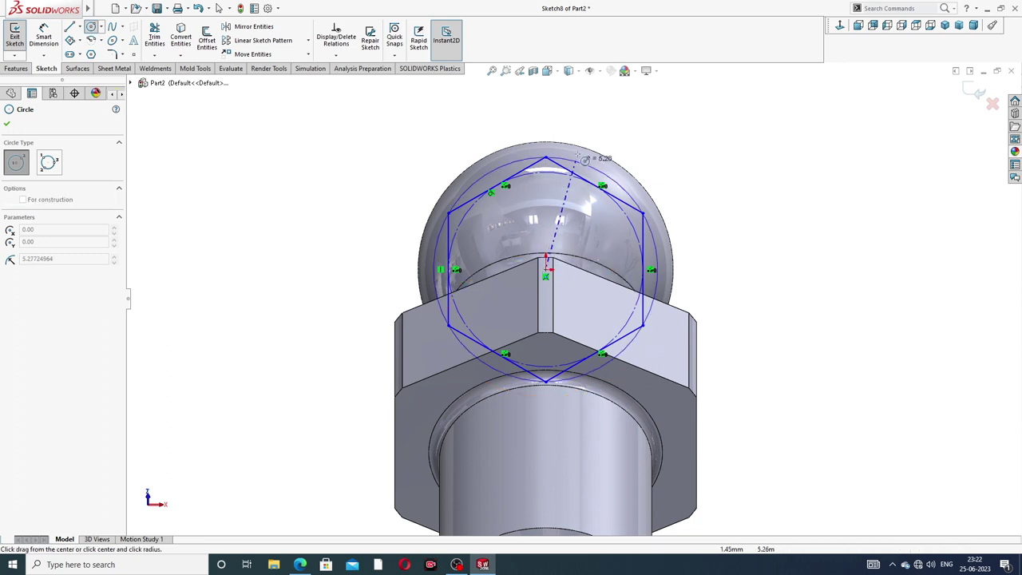
{"action": "left_click", "coordinate": [644, 146]}
{"action": "right_click", "coordinate": [644, 146]}
{"action": "left_click", "coordinate": [663, 151]}
Dimension the hexagon to 9 mm across flats and the outer circle to Ø11
{"action": "left_click", "coordinate": [44, 42]}
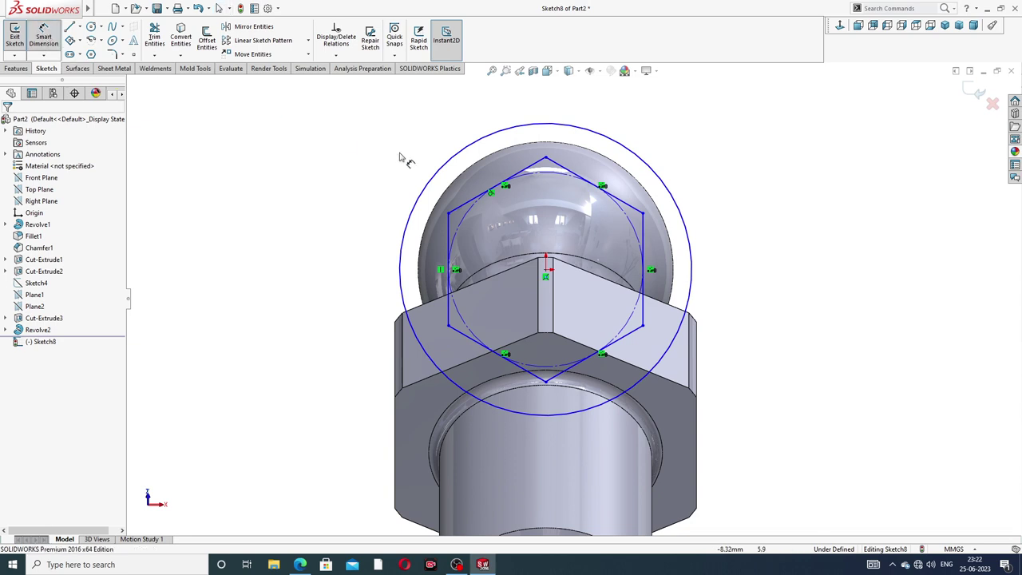
{"action": "left_click", "coordinate": [449, 215]}
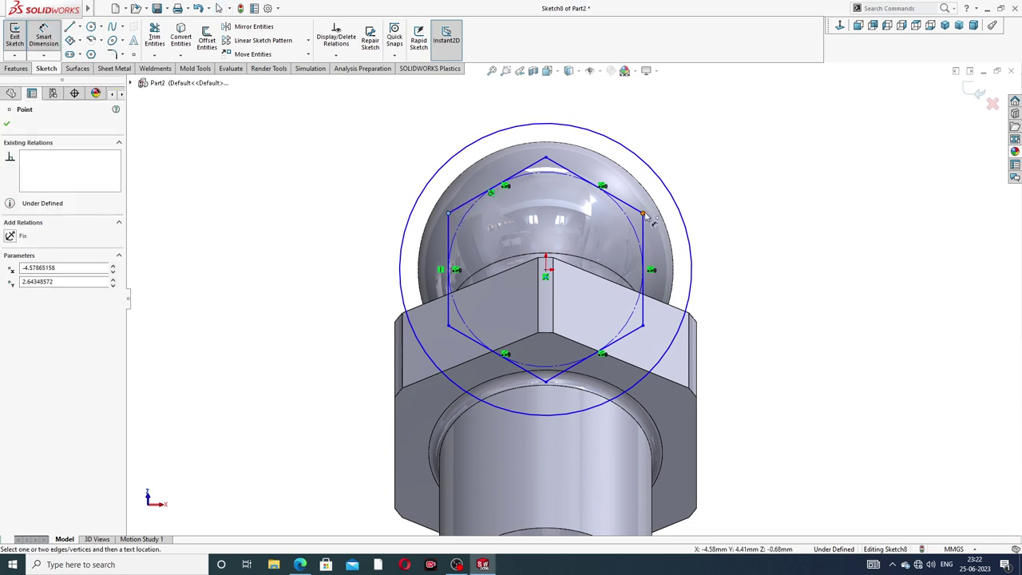
{"action": "left_click", "coordinate": [644, 215]}
{"action": "left_click", "coordinate": [584, 120]}
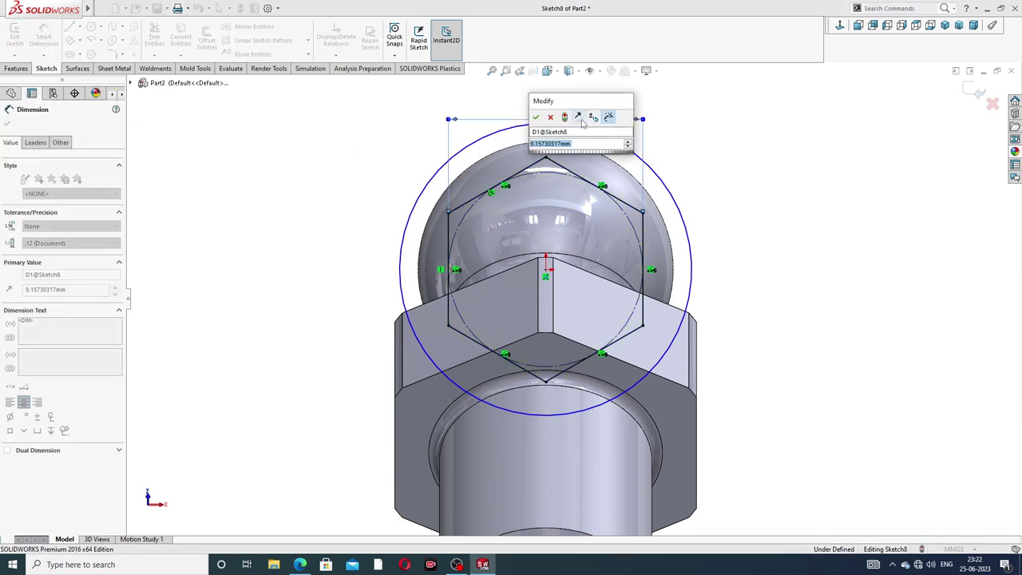
{"action": "type", "text": "9"}
{"action": "key", "text": "Return"}
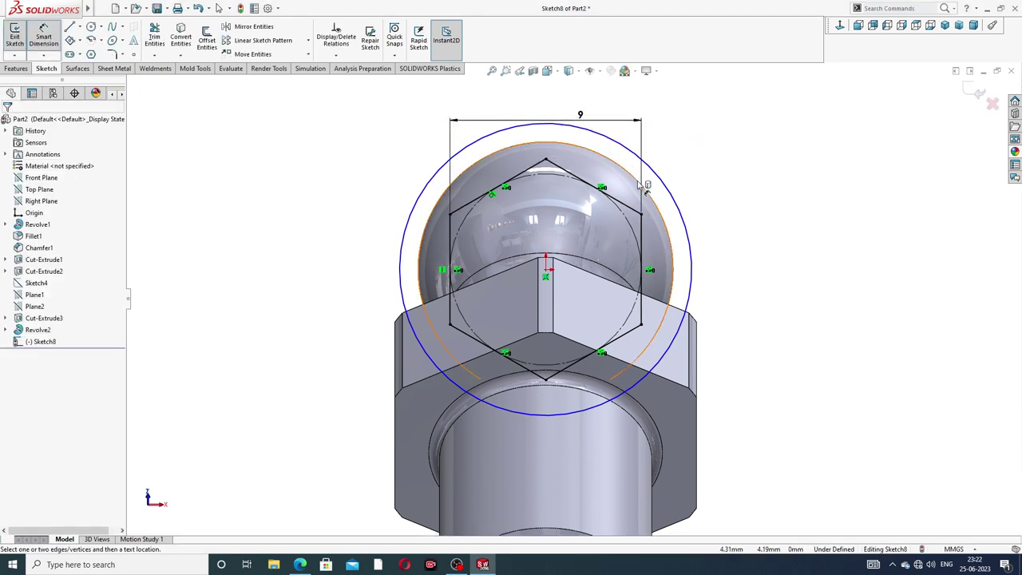
{"action": "left_click", "coordinate": [650, 171]}
{"action": "left_click", "coordinate": [680, 143]}
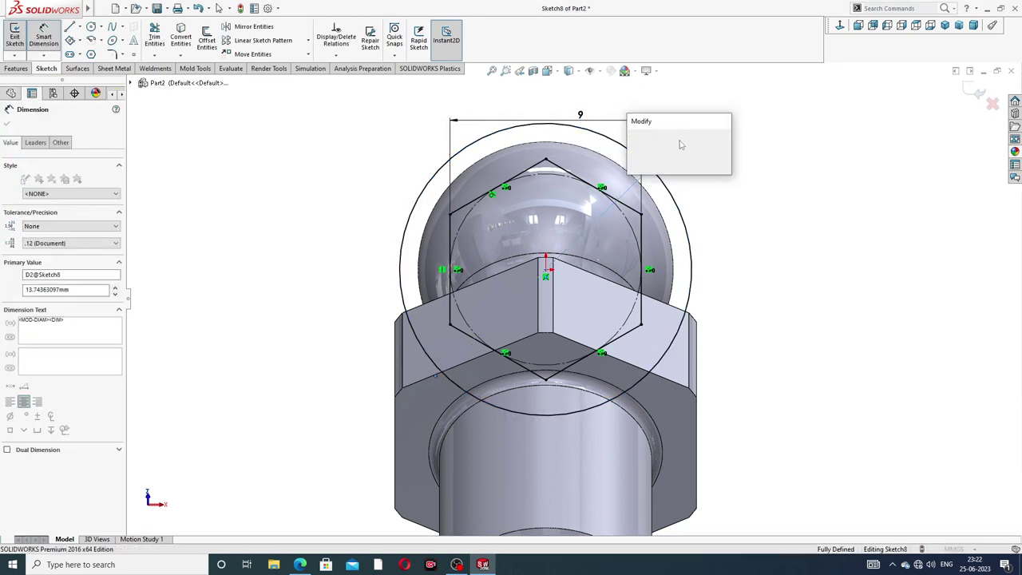
{"action": "type", "text": "11"}
{"action": "key", "text": "Return"}
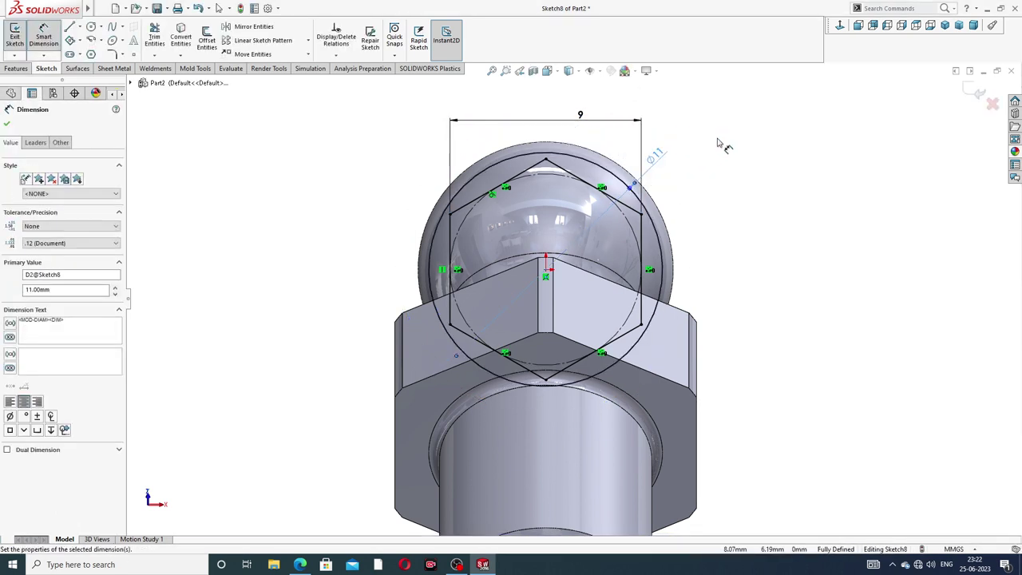
{"action": "key", "text": "Escape"}
{"action": "right_click", "coordinate": [727, 128]}
{"action": "left_click", "coordinate": [751, 157]}
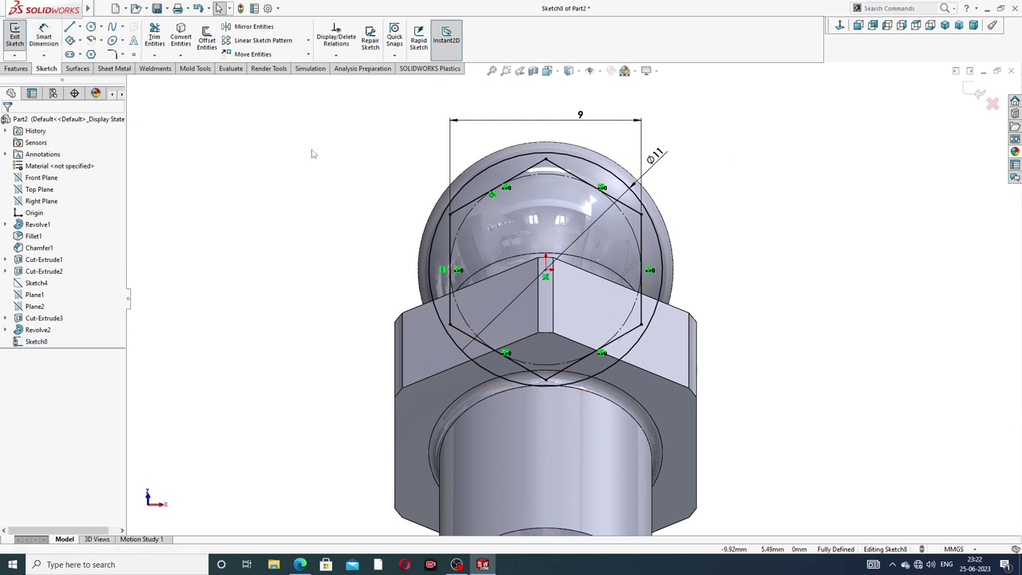
Try Ø12 on the circle, restore Ø11, and start a Blind 5 mm Extruded Cut
{"action": "double_click", "coordinate": [655, 156]}
{"action": "type", "text": "12"}
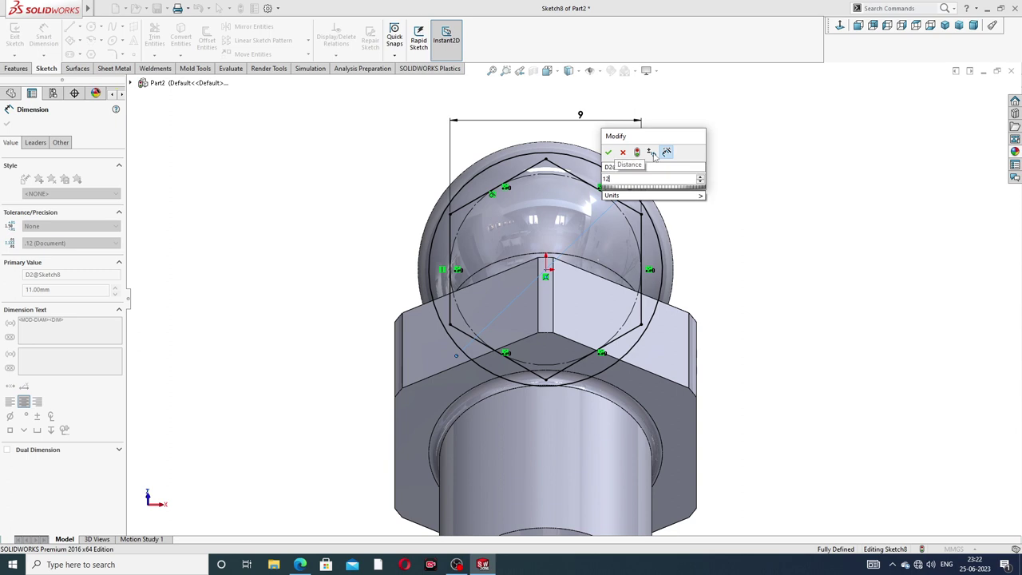
{"action": "key", "text": "Return"}
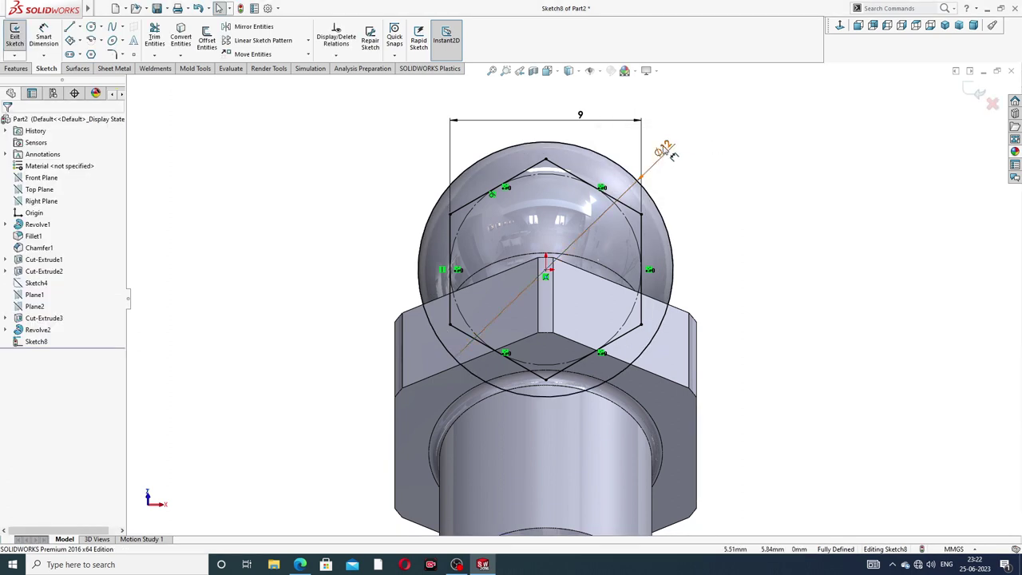
{"action": "double_click", "coordinate": [663, 149]}
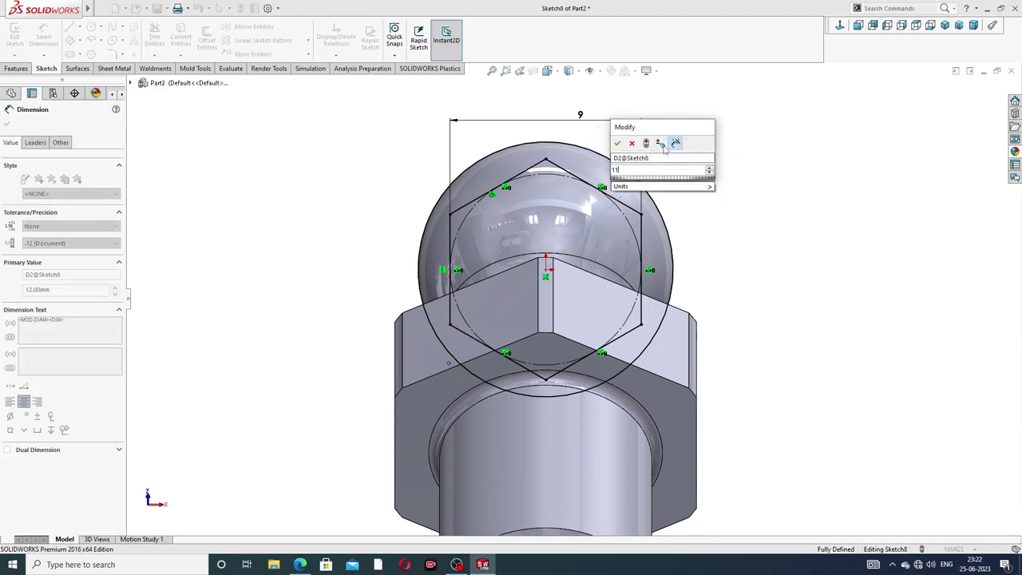
{"action": "type", "text": "11"}
{"action": "key", "text": "Return"}
{"action": "right_click", "coordinate": [717, 139]}
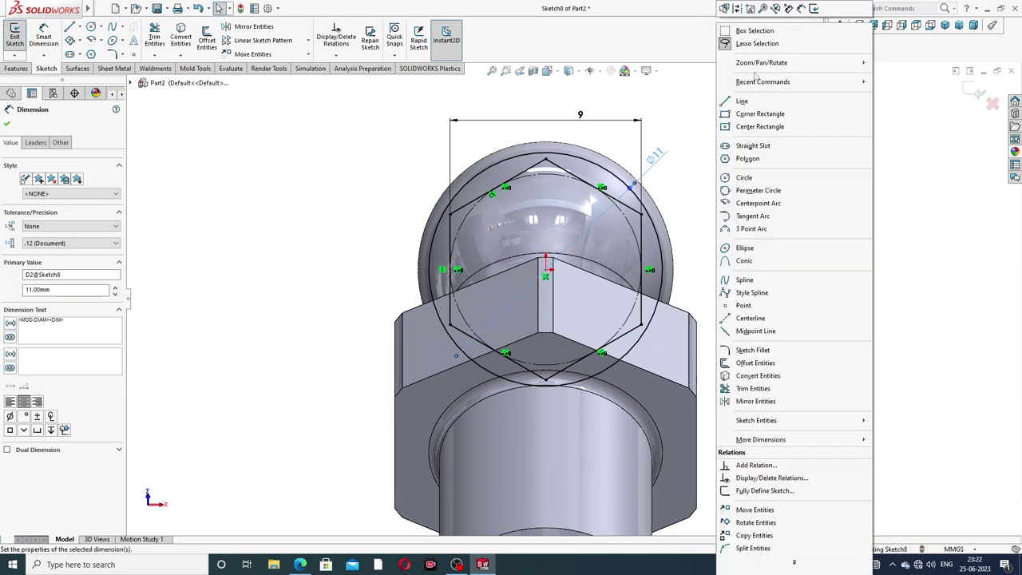
{"action": "left_click", "coordinate": [288, 138]}
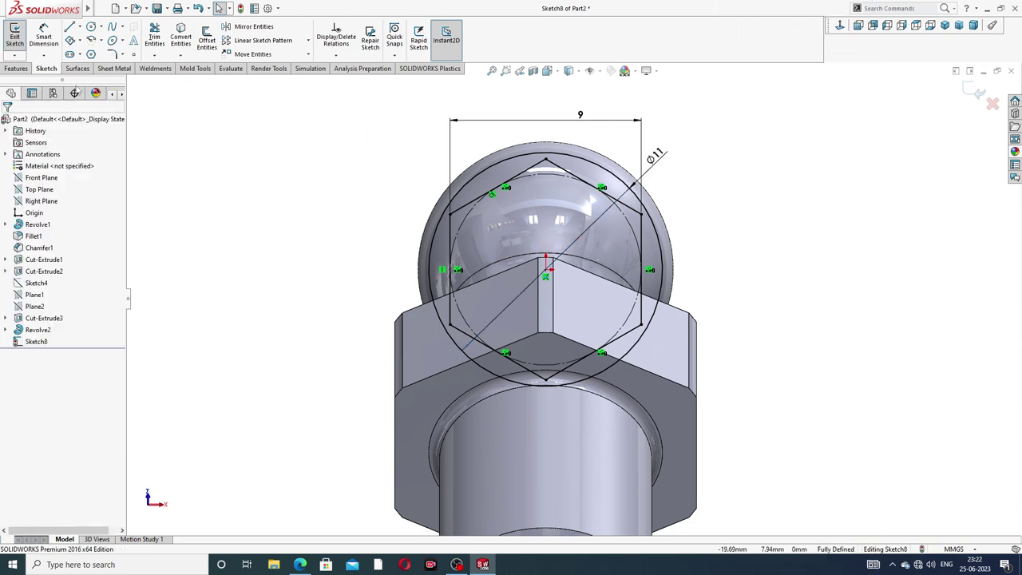
{"action": "left_click", "coordinate": [19, 69]}
{"action": "left_click", "coordinate": [164, 49]}
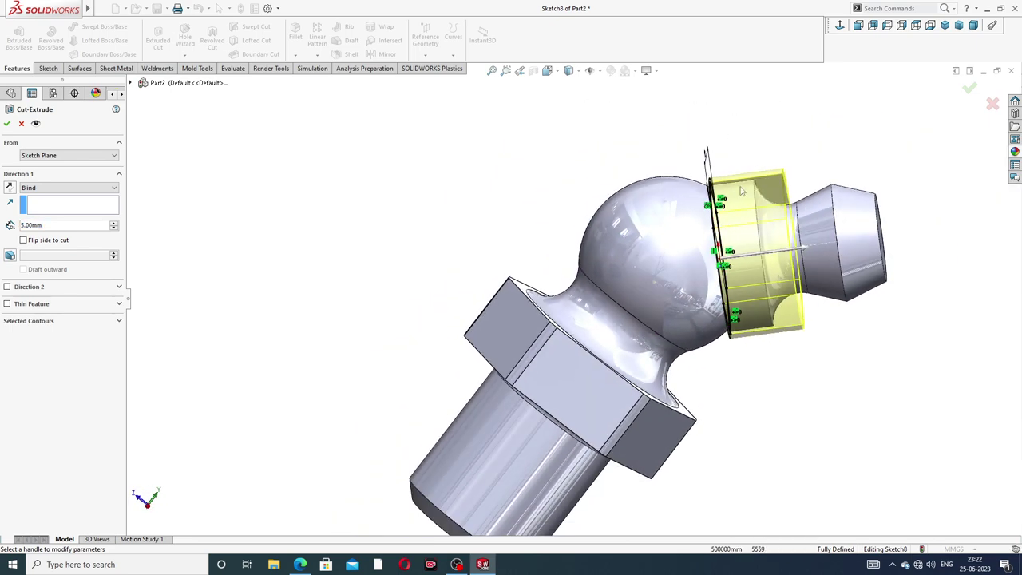
{"action": "middle_click_drag", "start_coordinate": [741, 191], "coordinate": [713, 191]}
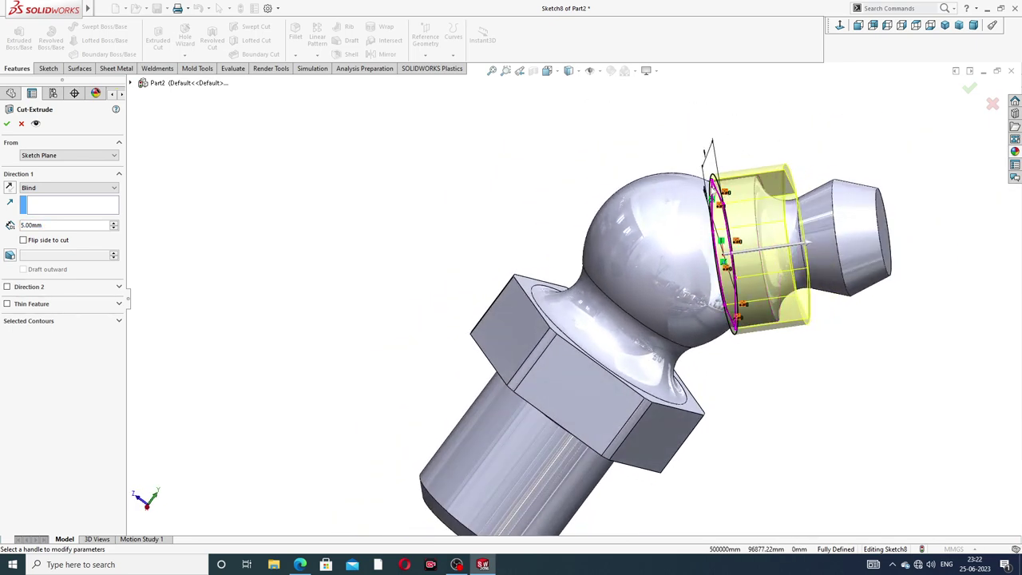
{"action": "left_click", "coordinate": [6, 125]}
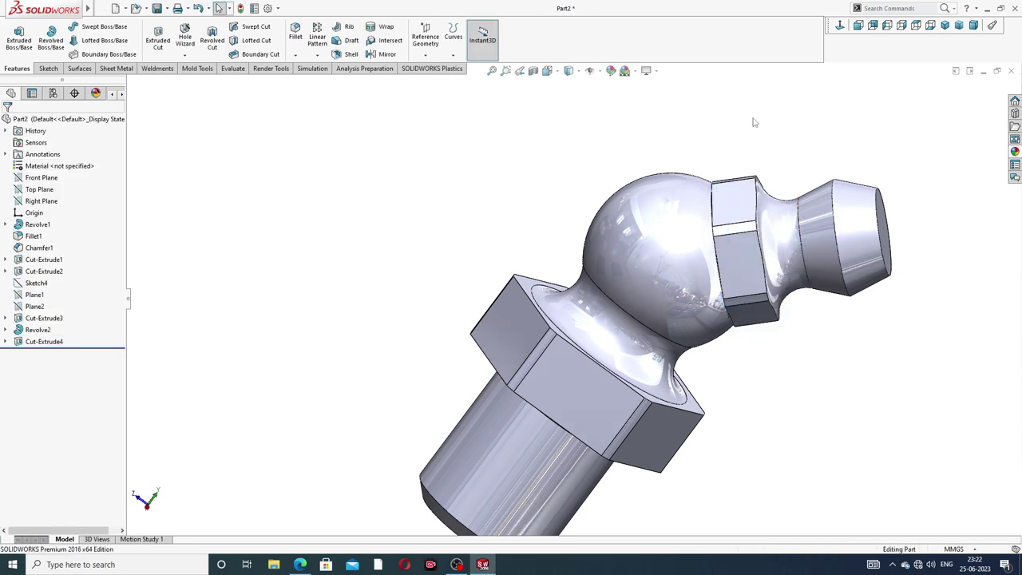
{"action": "mouse_move", "coordinate": [757, 122]}
{"action": "middle_mouse_down"}
{"action": "mouse_move", "coordinate": [792, 162]}
{"action": "mouse_move", "coordinate": [861, 196]}
{"action": "mouse_move", "coordinate": [749, 188]}
{"action": "mouse_move", "coordinate": [810, 144]}
{"action": "middle_mouse_up"}
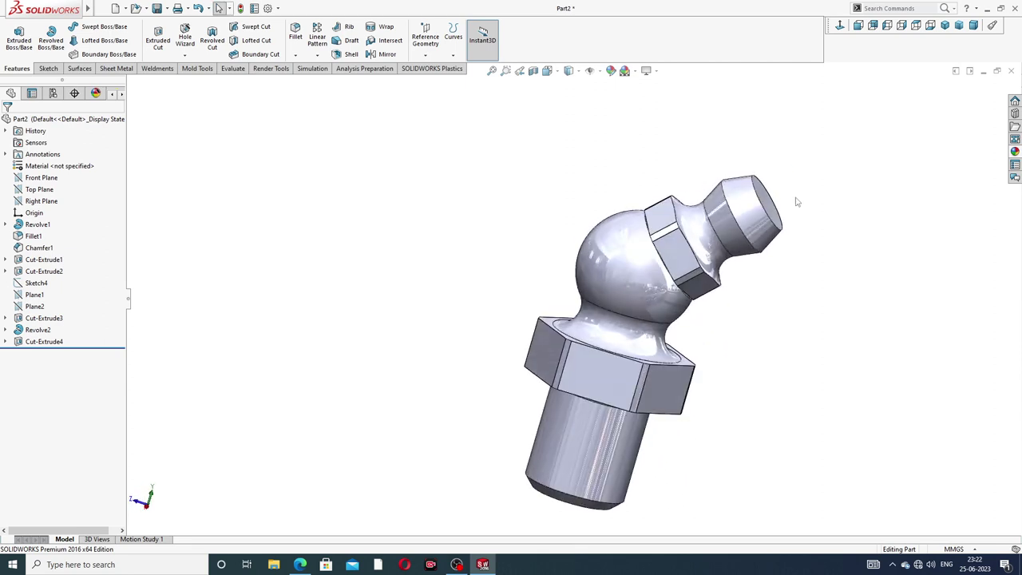
{"action": "scroll", "coordinate": [767, 216], "scroll_direction": "down", "scroll_amount": 3}
Sketch a circle of about 1.5 mm radius at the origin on the nozzle tip face, checking the PDF
{"action": "left_click", "coordinate": [765, 198]}
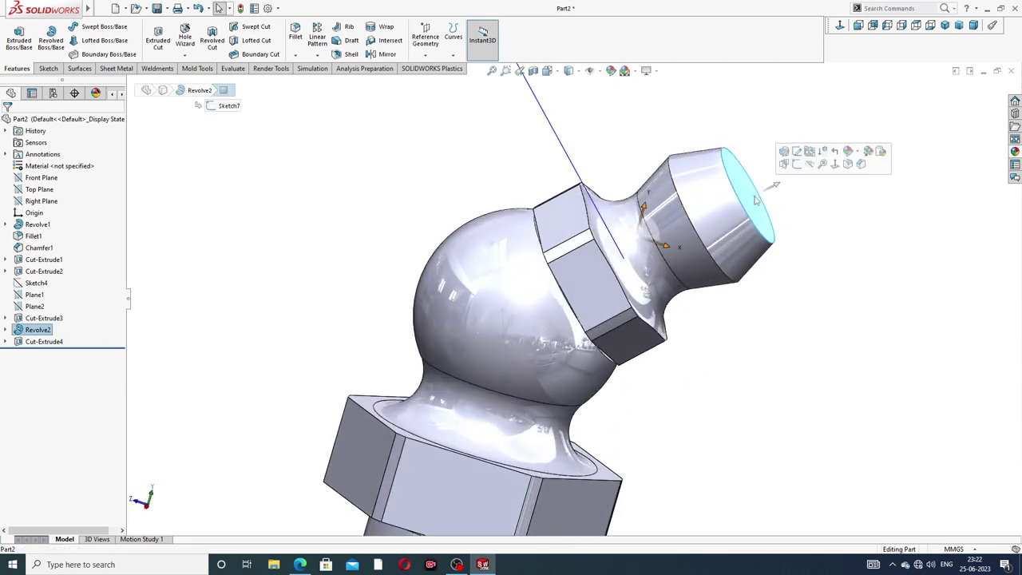
{"action": "left_click", "coordinate": [809, 154]}
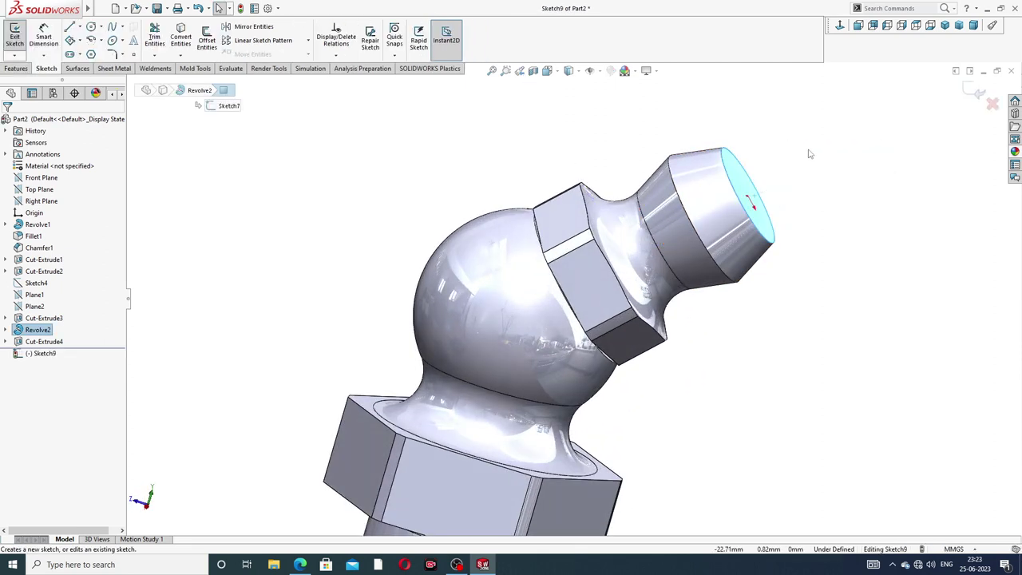
{"action": "left_click", "coordinate": [840, 25]}
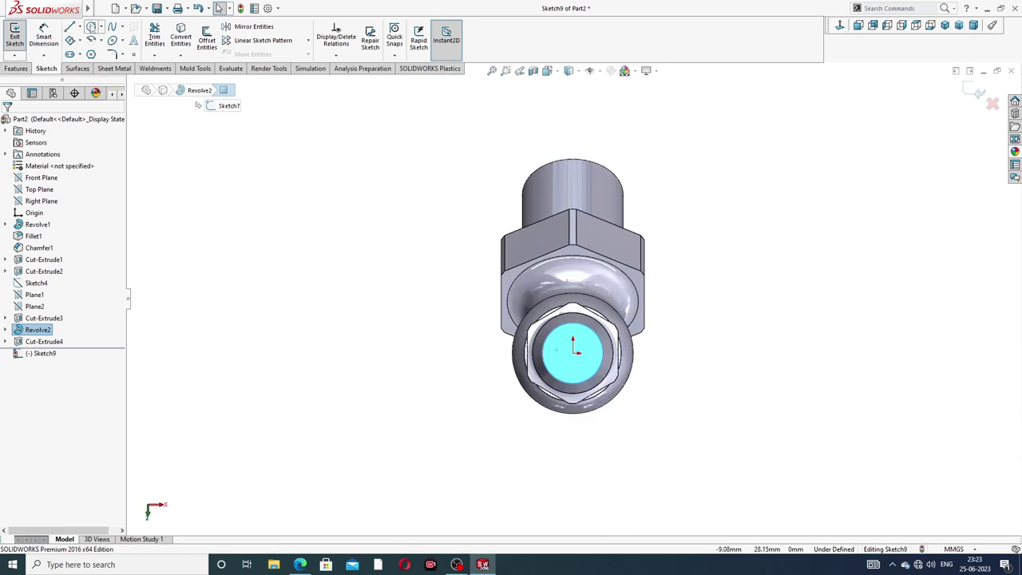
{"action": "left_click", "coordinate": [91, 27]}
{"action": "scroll", "coordinate": [569, 344], "scroll_direction": "down", "scroll_amount": 2}
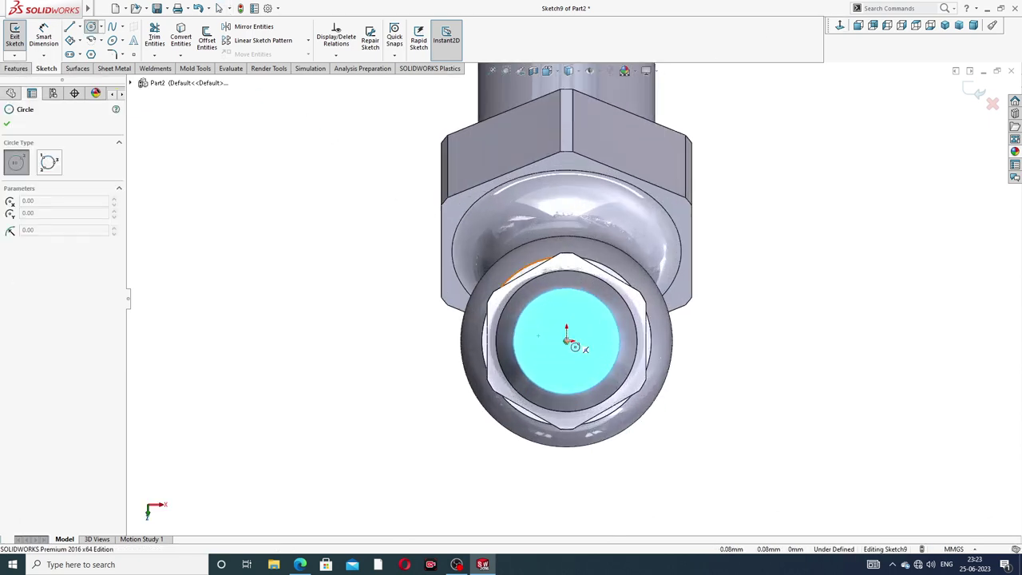
{"action": "left_click_drag", "start_coordinate": [567, 341], "coordinate": [585, 323]}
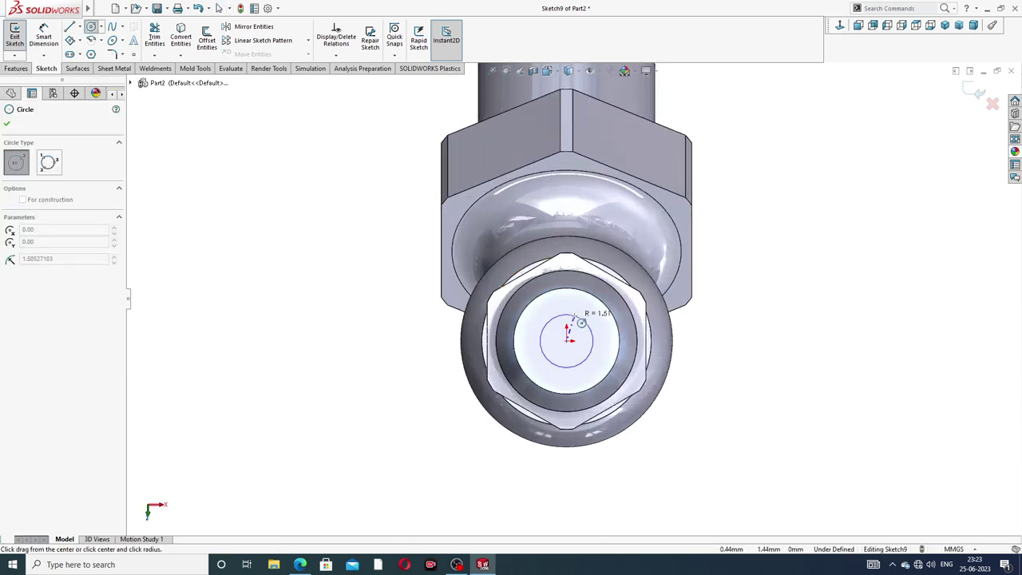
{"action": "right_click", "coordinate": [700, 272]}
{"action": "left_click", "coordinate": [723, 279]}
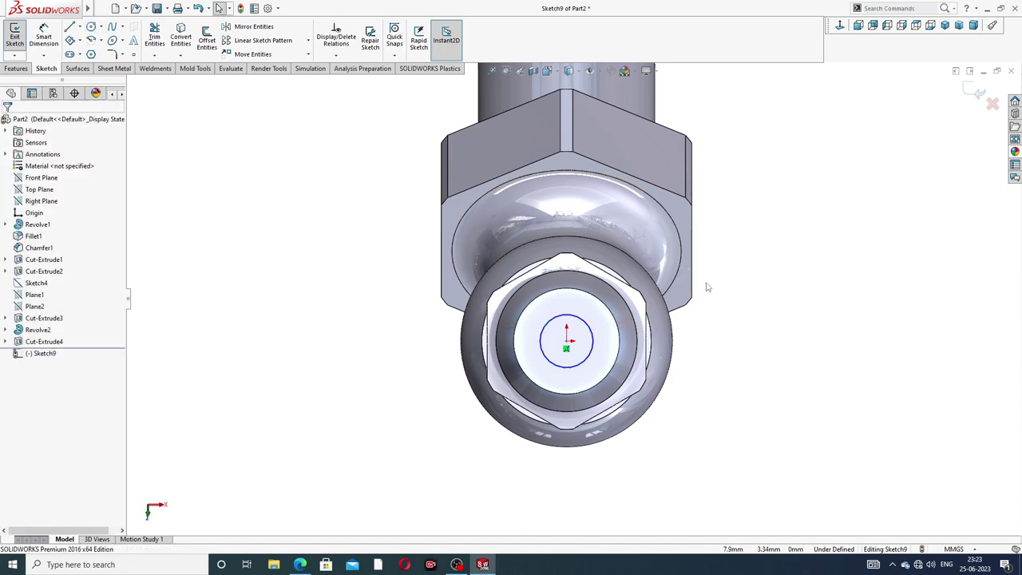
{"action": "left_click", "coordinate": [300, 564]}
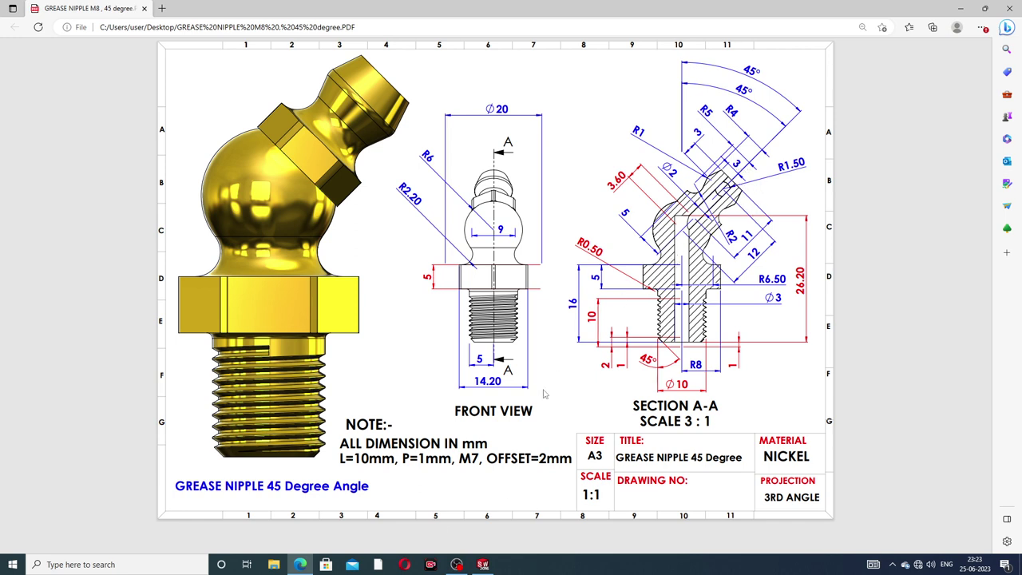
{"action": "left_click", "coordinate": [300, 564]}
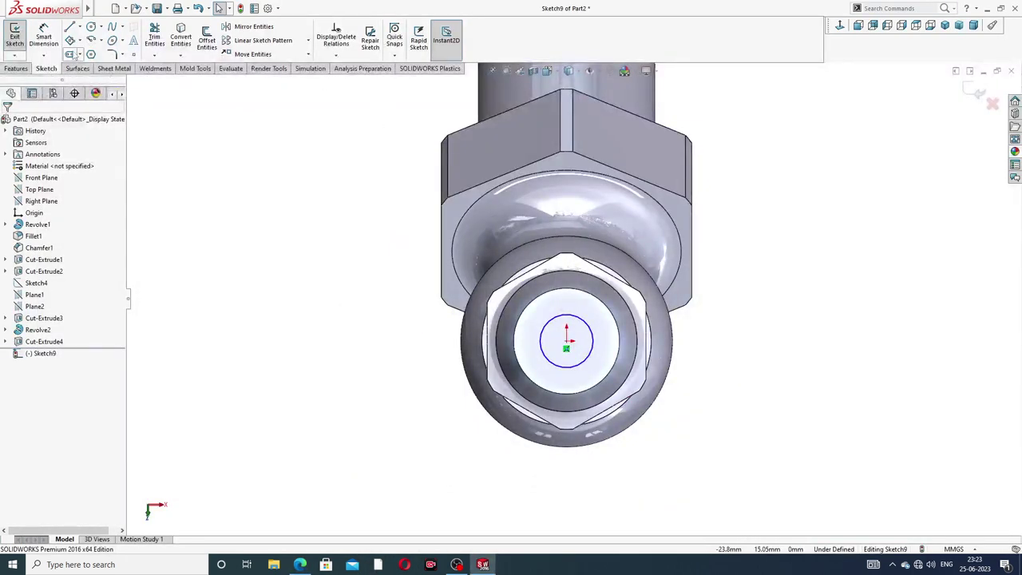
Dimension the tip circle to Ø3 and start an Extruded Cut from Sketch9
{"action": "left_click", "coordinate": [43, 36]}
{"action": "left_click", "coordinate": [591, 330]}
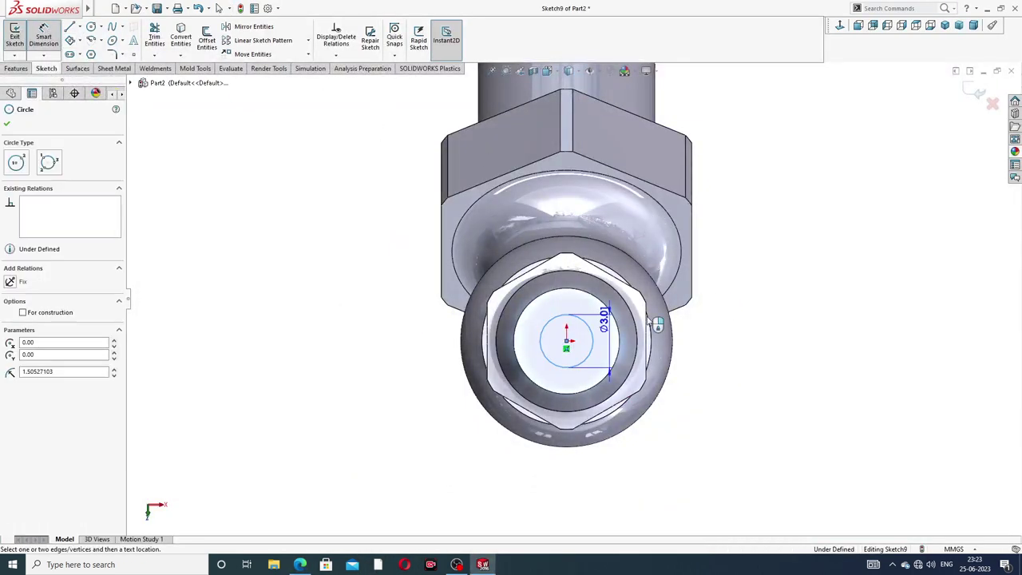
{"action": "left_click", "coordinate": [732, 300]}
{"action": "type", "text": "3"}
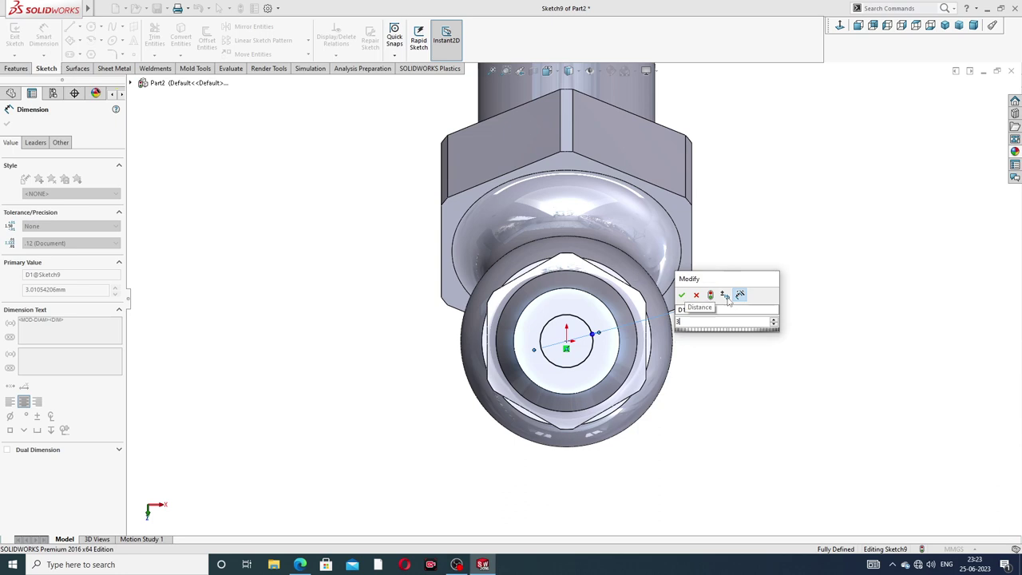
{"action": "key", "text": "Return"}
{"action": "left_click", "coordinate": [9, 125]}
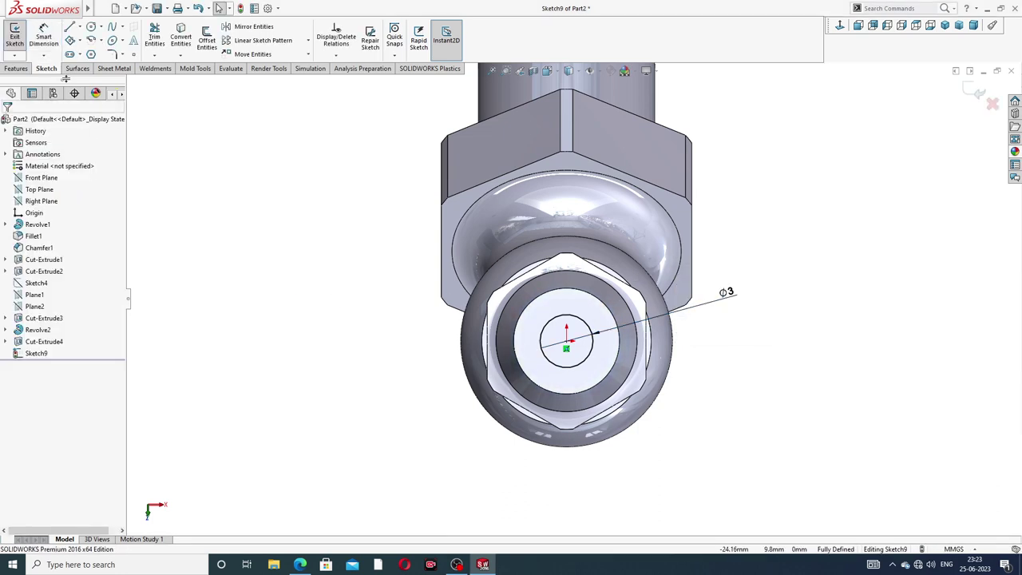
{"action": "left_click", "coordinate": [16, 68]}
{"action": "left_click", "coordinate": [157, 36]}
{"action": "mouse_move", "coordinate": [359, 190]}
{"action": "middle_mouse_down"}
{"action": "mouse_move", "coordinate": [461, 141]}
{"action": "mouse_move", "coordinate": [246, 200]}
{"action": "middle_mouse_up"}
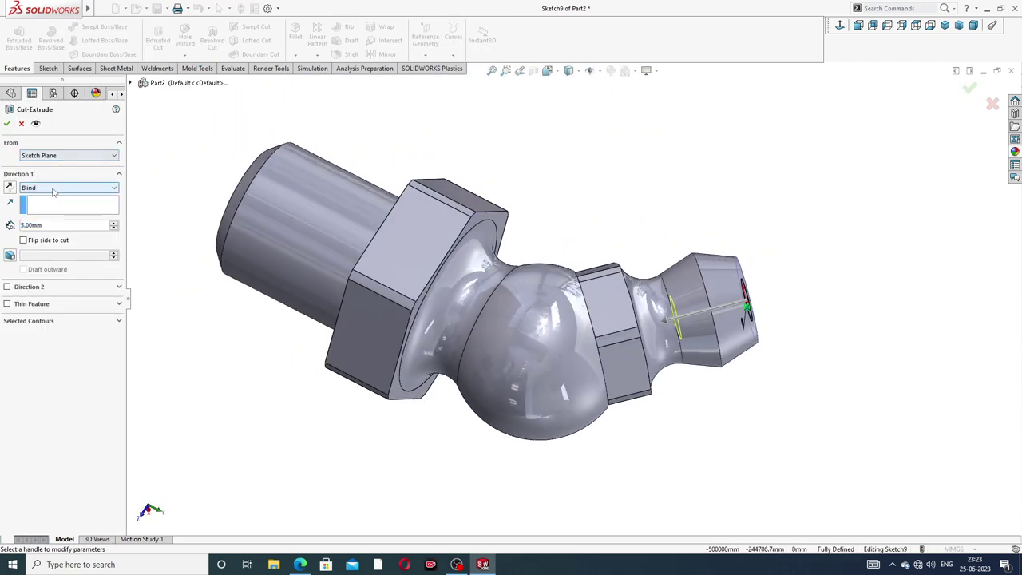
Set the Ø3 cut to Up To Surface at the far bore face, creating Cut-Extrude5
{"action": "left_click", "coordinate": [56, 189]}
{"action": "left_click", "coordinate": [48, 232]}
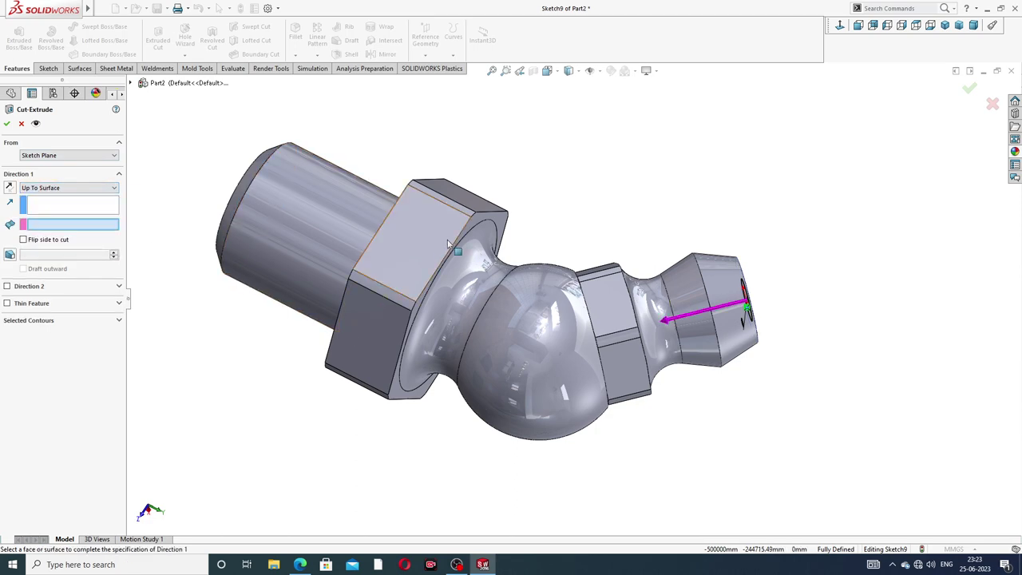
{"action": "mouse_move", "coordinate": [439, 208]}
{"action": "middle_mouse_down"}
{"action": "mouse_move", "coordinate": [596, 275]}
{"action": "mouse_move", "coordinate": [552, 285]}
{"action": "mouse_move", "coordinate": [555, 304]}
{"action": "mouse_move", "coordinate": [549, 251]}
{"action": "mouse_move", "coordinate": [482, 187]}
{"action": "mouse_move", "coordinate": [598, 168]}
{"action": "mouse_move", "coordinate": [498, 160]}
{"action": "mouse_move", "coordinate": [560, 191]}
{"action": "mouse_move", "coordinate": [597, 183]}
{"action": "mouse_move", "coordinate": [552, 183]}
{"action": "middle_mouse_up"}
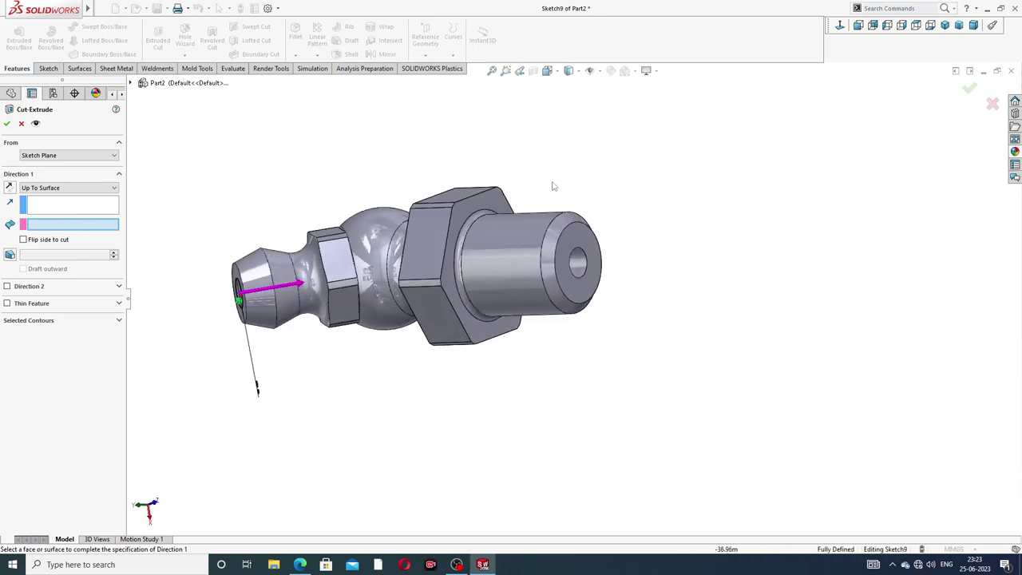
{"action": "mouse_move", "coordinate": [375, 236]}
{"action": "middle_mouse_down"}
{"action": "mouse_move", "coordinate": [395, 224]}
{"action": "mouse_move", "coordinate": [266, 181]}
{"action": "mouse_move", "coordinate": [290, 137]}
{"action": "mouse_move", "coordinate": [418, 121]}
{"action": "mouse_move", "coordinate": [444, 272]}
{"action": "mouse_move", "coordinate": [459, 291]}
{"action": "mouse_move", "coordinate": [479, 294]}
{"action": "mouse_move", "coordinate": [442, 280]}
{"action": "mouse_move", "coordinate": [468, 293]}
{"action": "mouse_move", "coordinate": [470, 316]}
{"action": "mouse_move", "coordinate": [487, 303]}
{"action": "mouse_move", "coordinate": [479, 284]}
{"action": "middle_mouse_up"}
{"action": "scroll", "coordinate": [463, 296], "scroll_direction": "down", "scroll_amount": 3}
{"action": "scroll", "coordinate": [463, 295], "scroll_direction": "down", "scroll_amount": 2}
{"action": "left_click", "coordinate": [478, 301]}
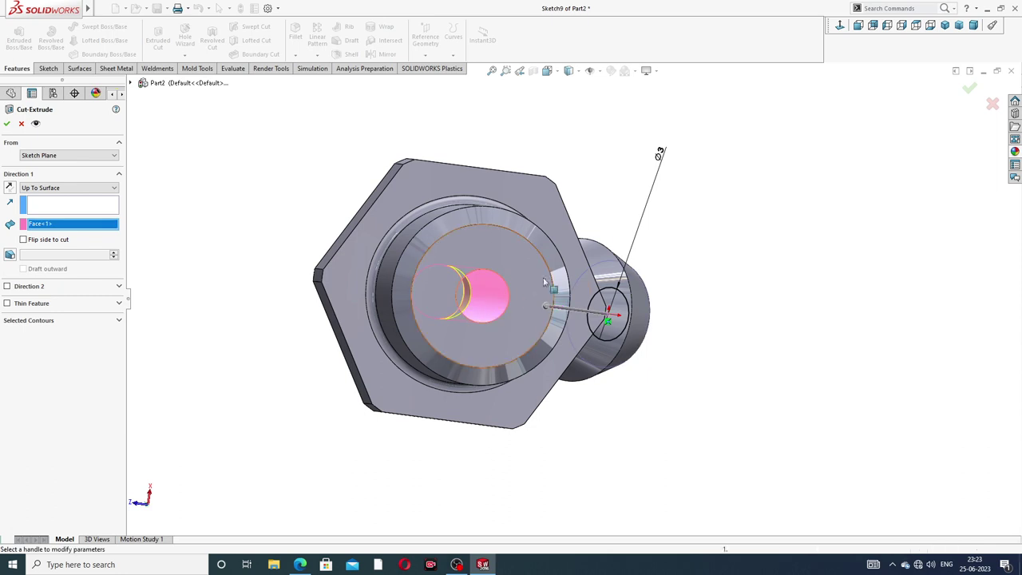
{"action": "middle_click_drag", "start_coordinate": [600, 192], "coordinate": [616, 187]}
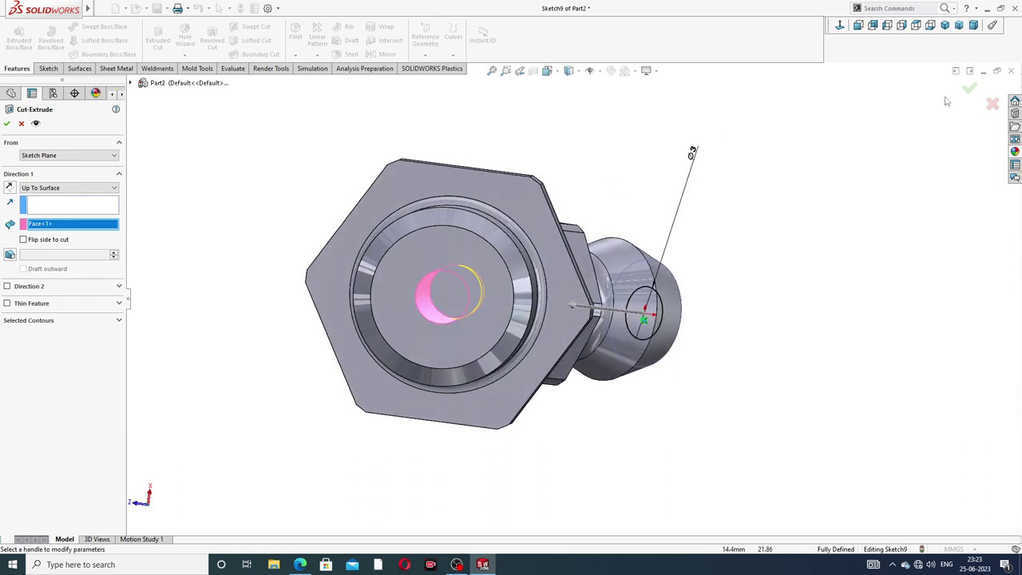
{"action": "left_click", "coordinate": [969, 89]}
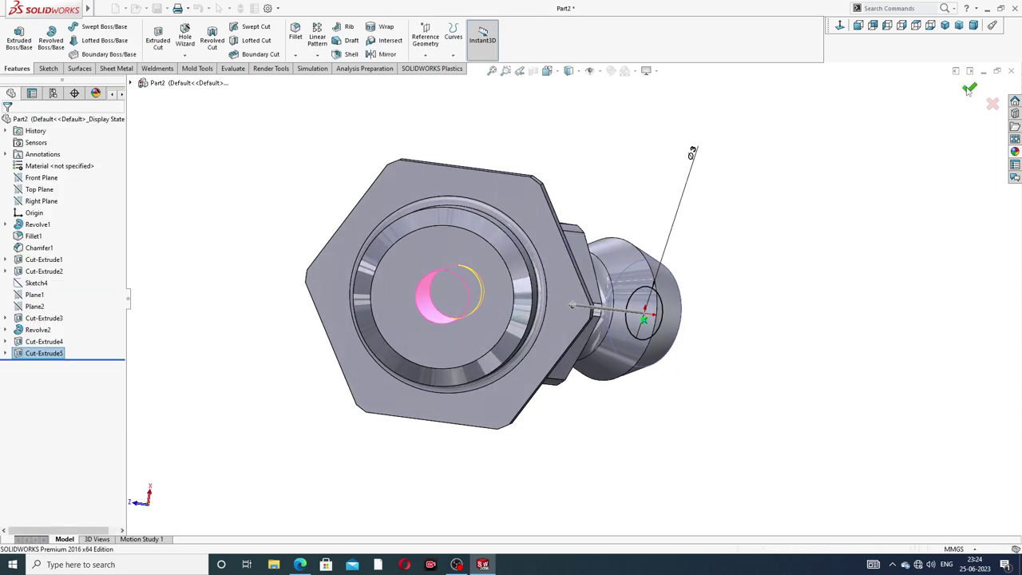
Inspect the part in a section view along the Right Plane, then close it
{"action": "scroll", "coordinate": [657, 172], "scroll_direction": "up", "scroll_amount": 2}
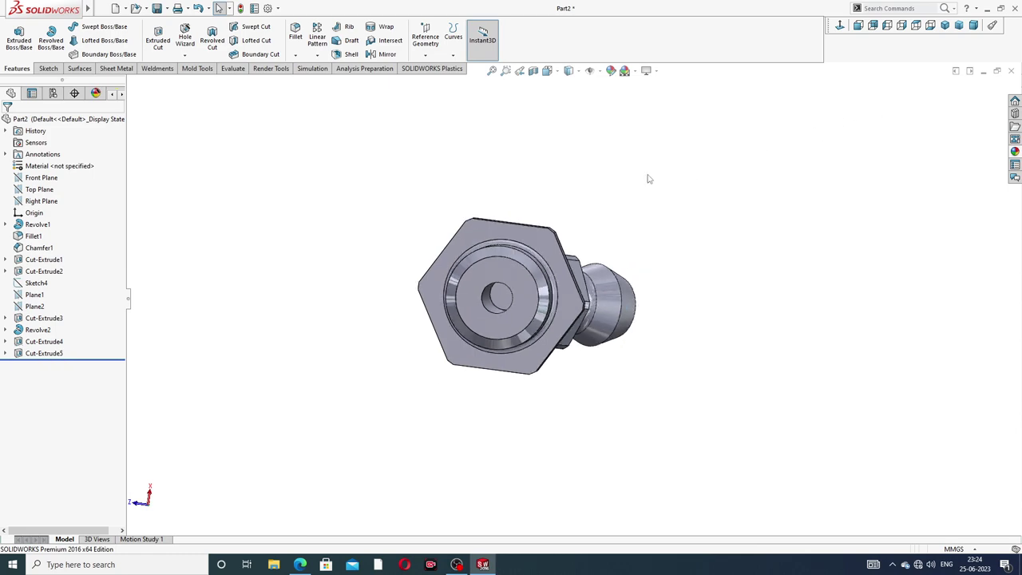
{"action": "mouse_move", "coordinate": [656, 173]}
{"action": "middle_mouse_down"}
{"action": "mouse_move", "coordinate": [646, 305]}
{"action": "mouse_move", "coordinate": [628, 201]}
{"action": "middle_mouse_up"}
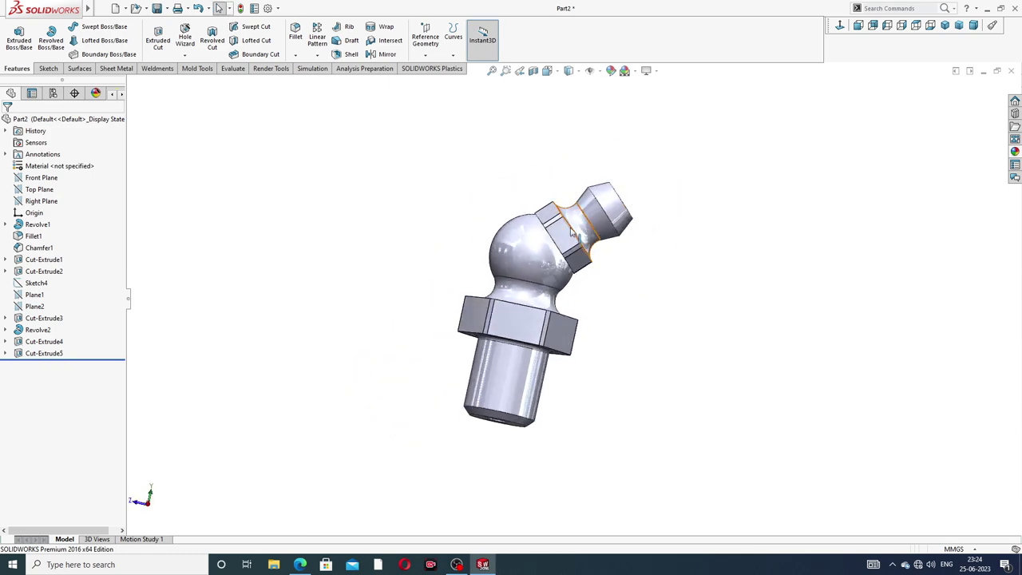
{"action": "scroll", "coordinate": [572, 232], "scroll_direction": "down", "scroll_amount": 2}
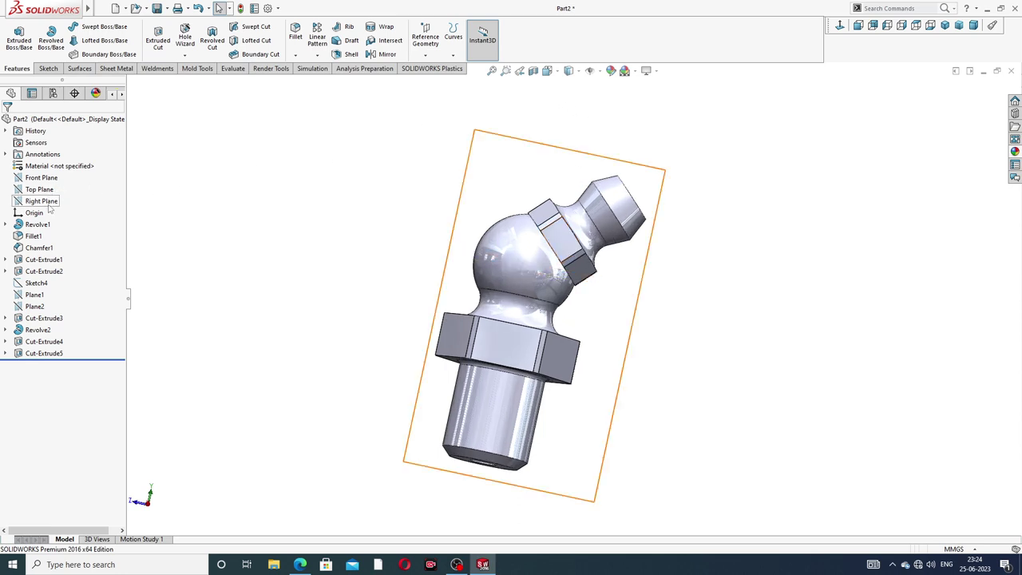
{"action": "left_click", "coordinate": [49, 205]}
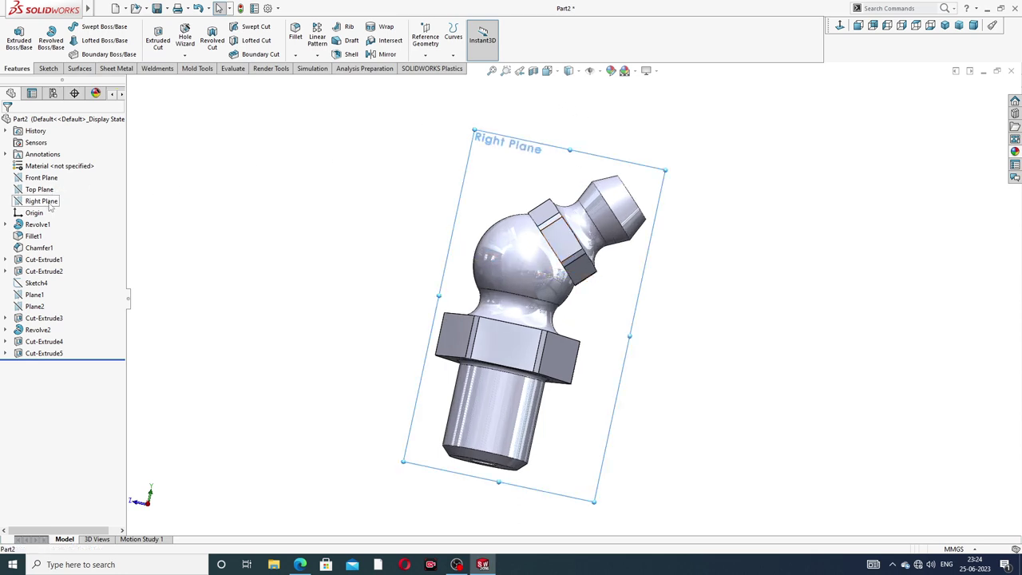
{"action": "left_click", "coordinate": [534, 72]}
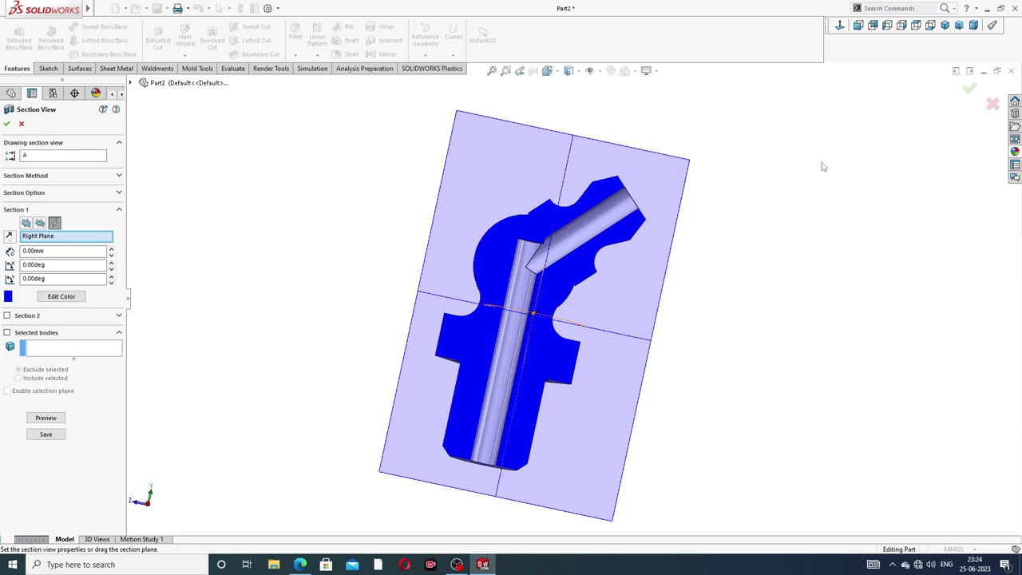
{"action": "left_click", "coordinate": [21, 124]}
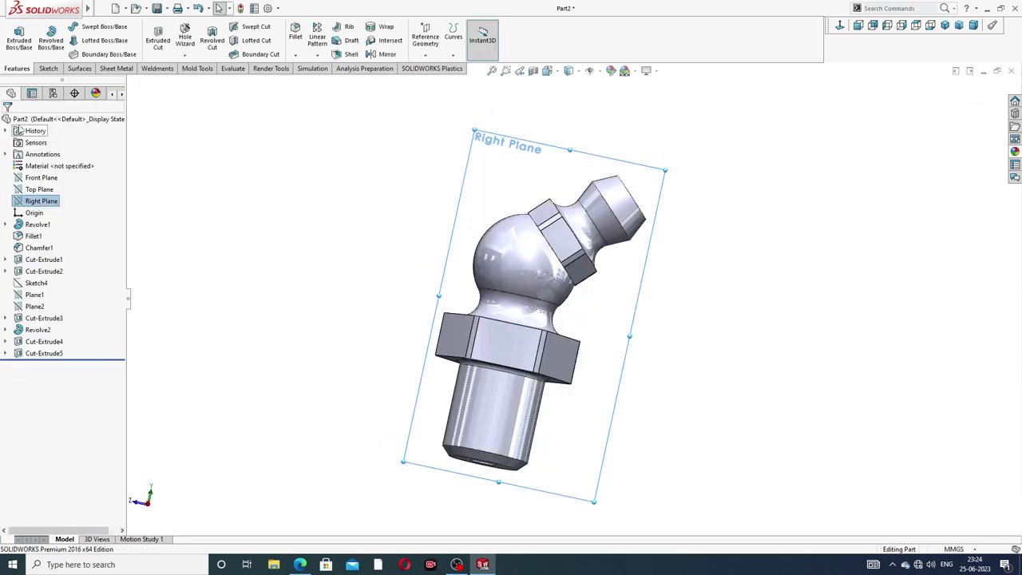
{"action": "left_click", "coordinate": [555, 106]}
Select the Right Plane and view the model normal to it
{"action": "middle_click_drag", "start_coordinate": [570, 143], "coordinate": [529, 199]}
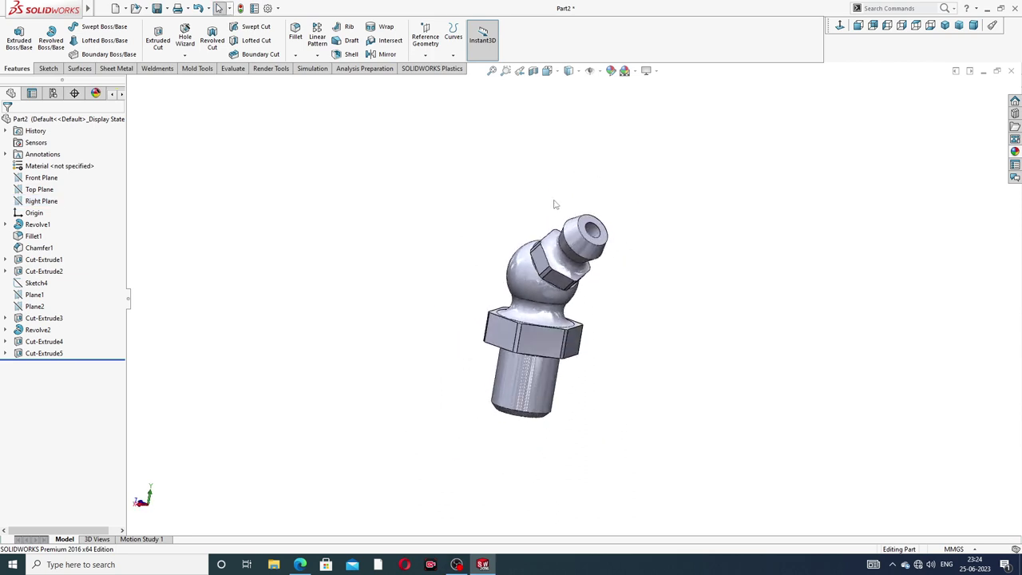
{"action": "mouse_move", "coordinate": [633, 179]}
{"action": "middle_mouse_down"}
{"action": "mouse_move", "coordinate": [596, 217]}
{"action": "mouse_move", "coordinate": [585, 249]}
{"action": "middle_mouse_up"}
{"action": "scroll", "coordinate": [585, 247], "scroll_direction": "down", "scroll_amount": 3}
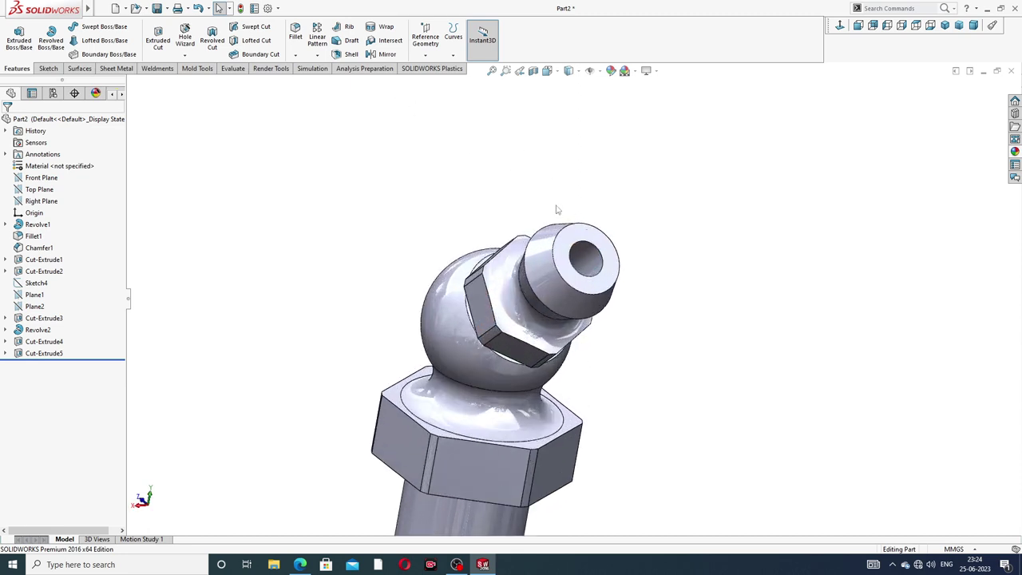
{"action": "scroll", "coordinate": [587, 192], "scroll_direction": "up", "scroll_amount": 2}
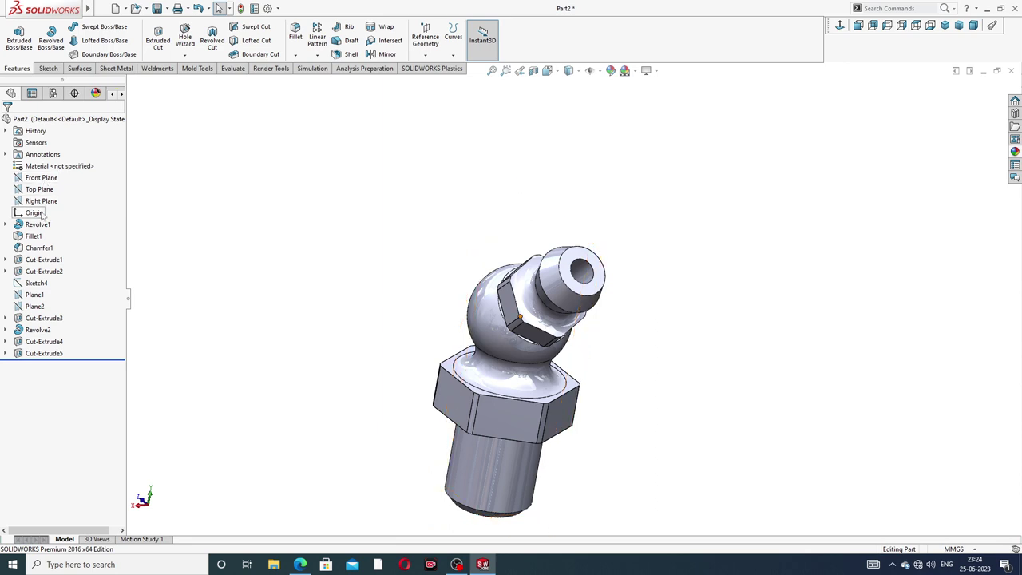
{"action": "left_click", "coordinate": [41, 200]}
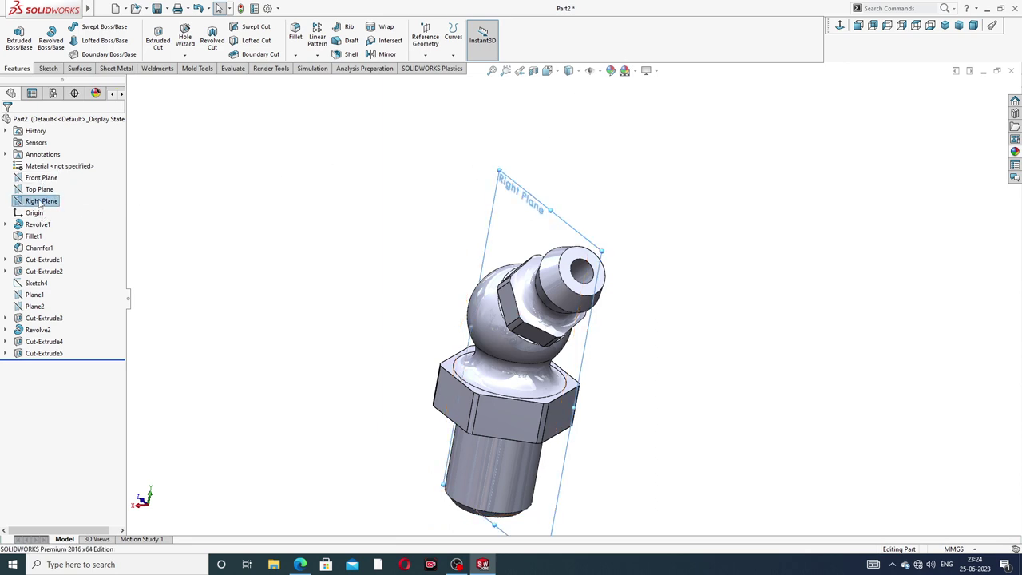
{"action": "left_click", "coordinate": [841, 27]}
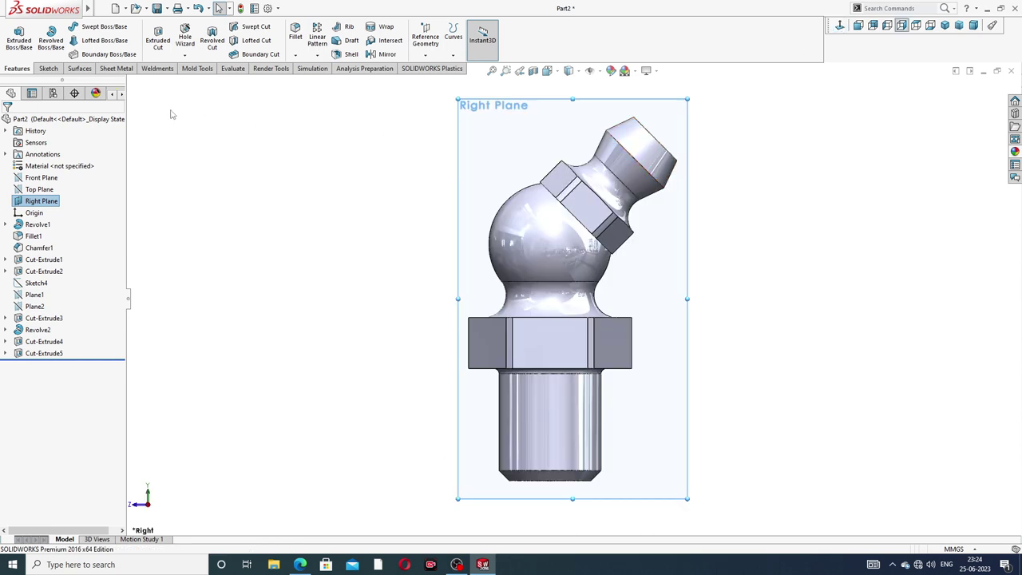
Draw a construction centreline at 45° up-right from the origin
{"action": "left_click", "coordinate": [47, 69]}
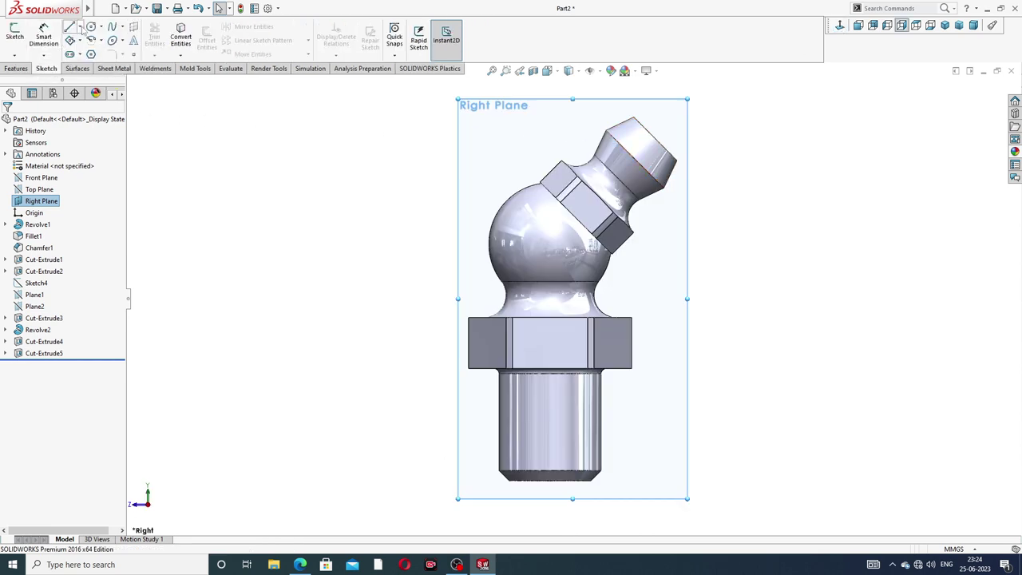
{"action": "left_click", "coordinate": [80, 27]}
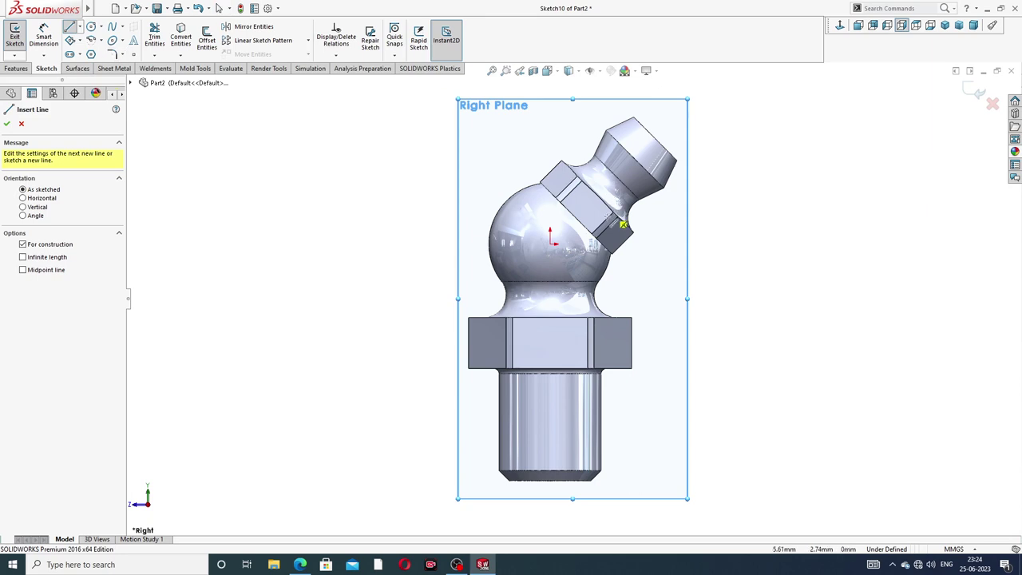
{"action": "left_click_drag", "start_coordinate": [552, 240], "coordinate": [644, 147]}
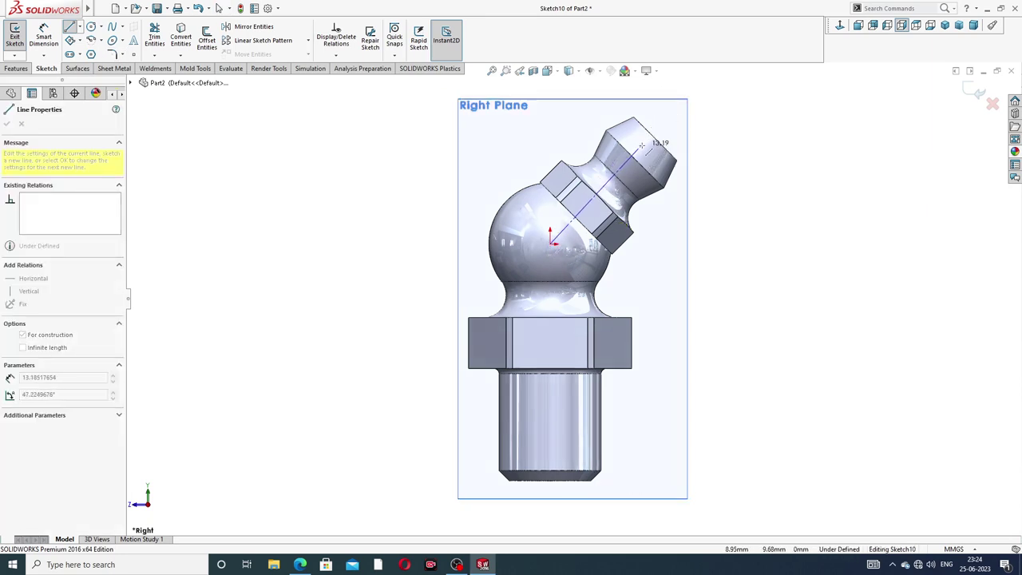
{"action": "scroll", "coordinate": [645, 146], "scroll_direction": "down", "scroll_amount": 1}
{"action": "scroll", "coordinate": [651, 151], "scroll_direction": "down", "scroll_amount": 1}
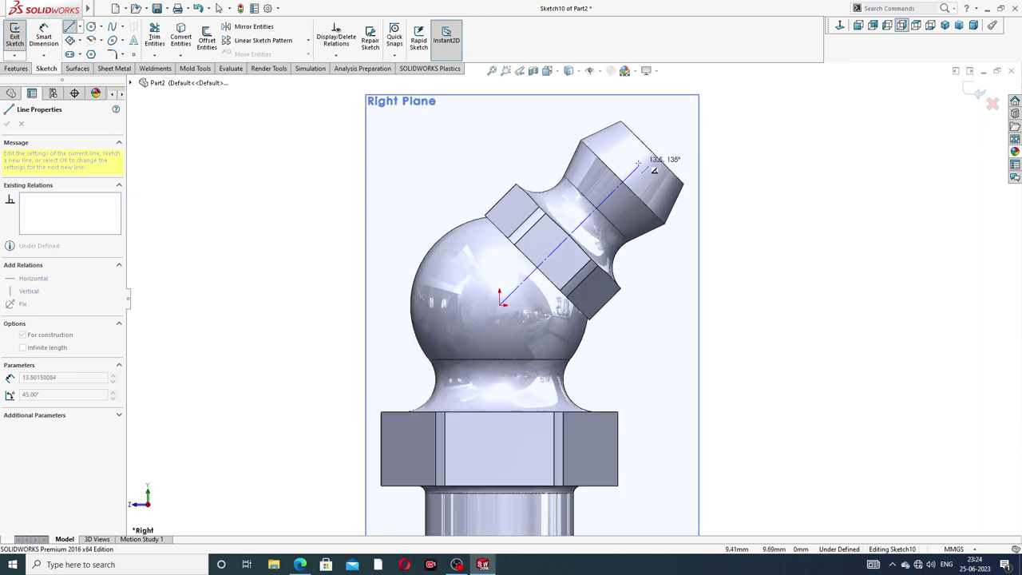
{"action": "left_click", "coordinate": [635, 168]}
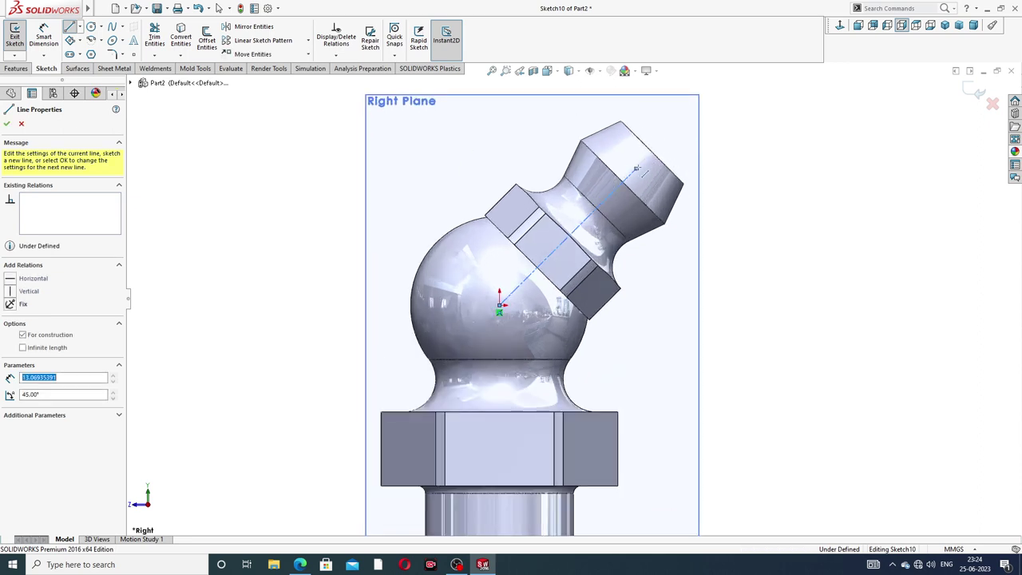
{"action": "right_click", "coordinate": [684, 139]}
{"action": "left_click", "coordinate": [687, 144]}
Draw a circle centred on the centreline's far end
{"action": "scroll", "coordinate": [623, 180], "scroll_direction": "down", "scroll_amount": 2}
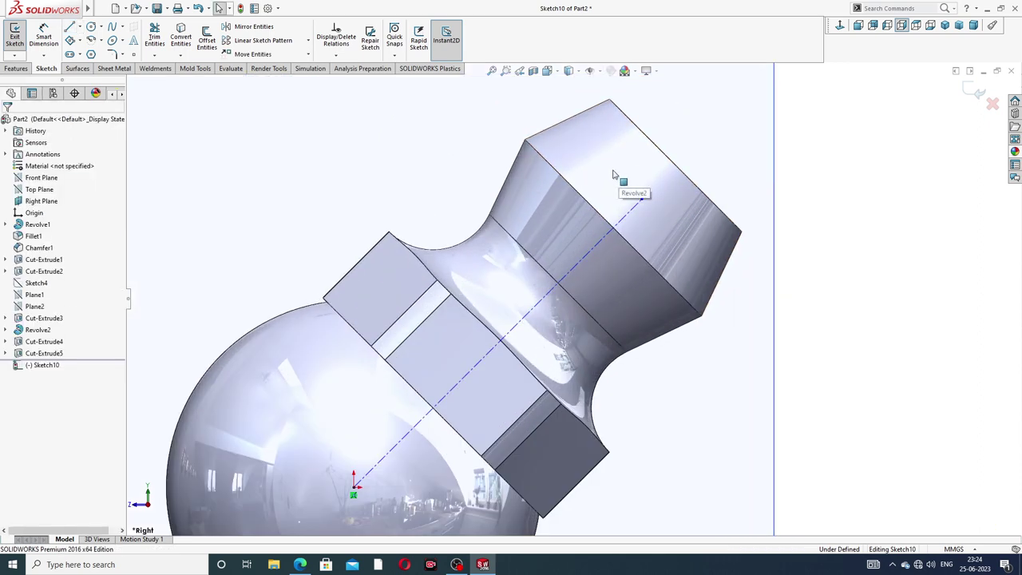
{"action": "left_click", "coordinate": [91, 26]}
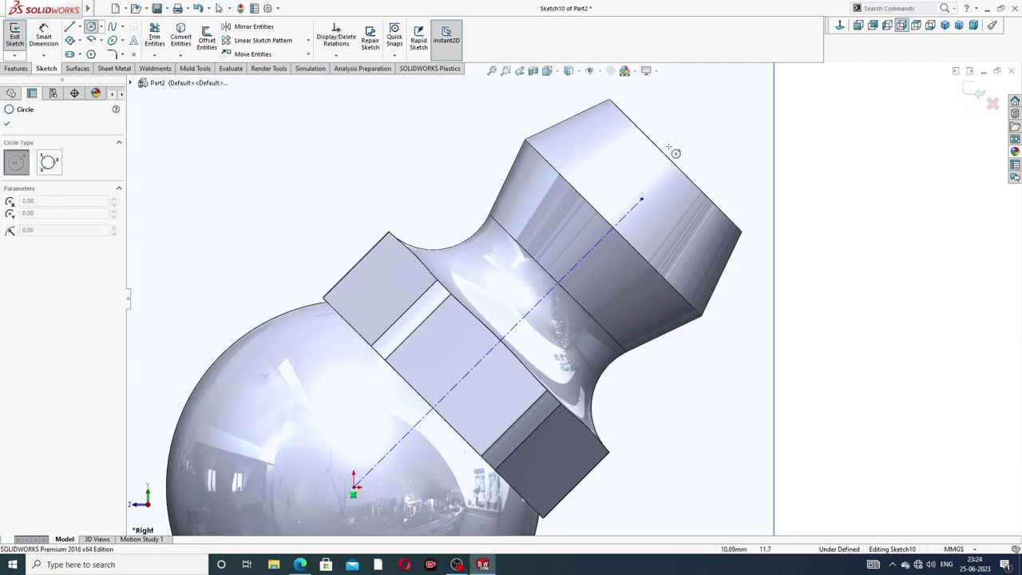
{"action": "left_click", "coordinate": [641, 199]}
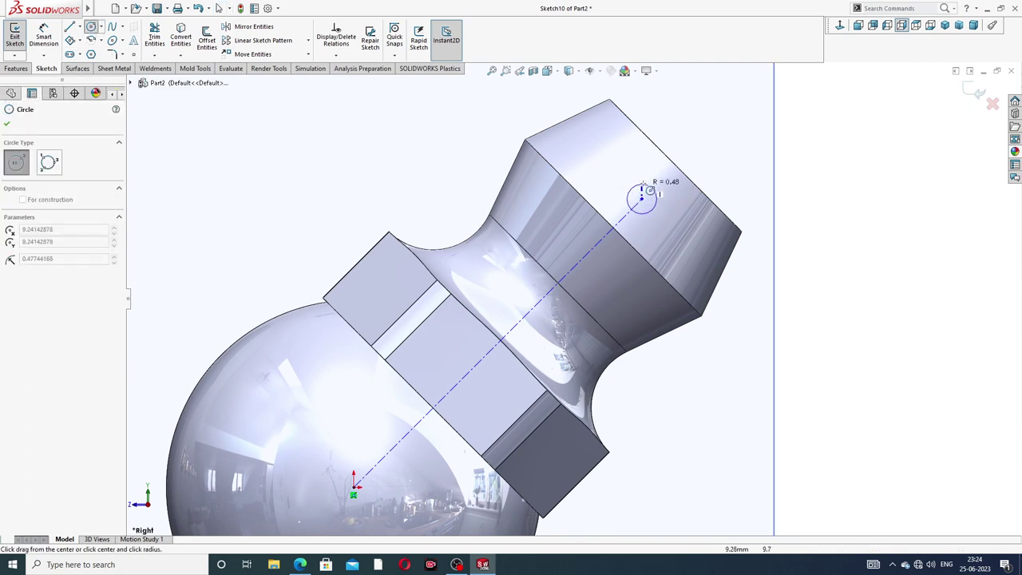
{"action": "left_click", "coordinate": [663, 178]}
{"action": "right_click", "coordinate": [697, 131]}
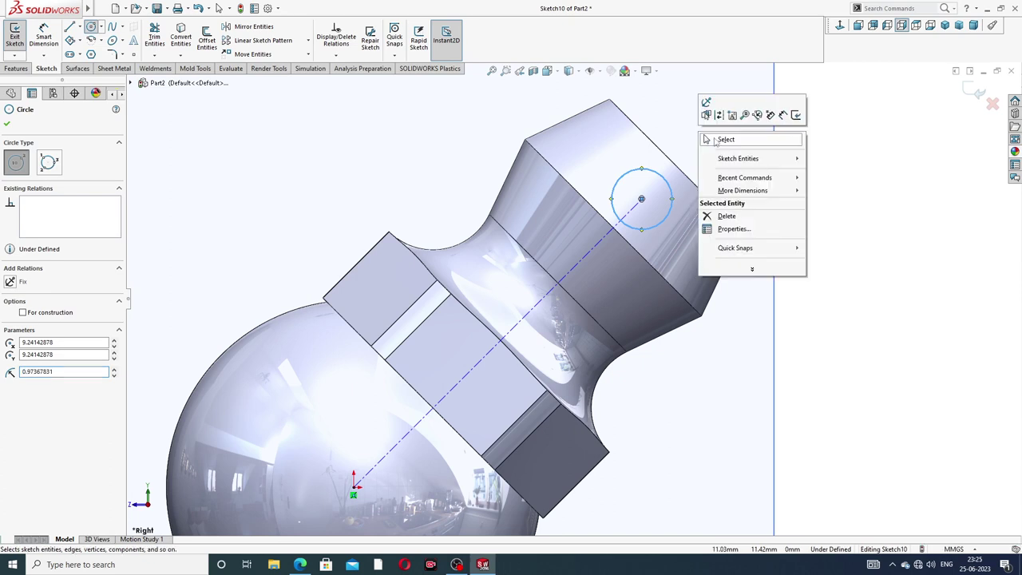
{"action": "left_click", "coordinate": [713, 141]}
Dimension the circle to Ø3 and the centreline to 12 mm
{"action": "left_click", "coordinate": [44, 37]}
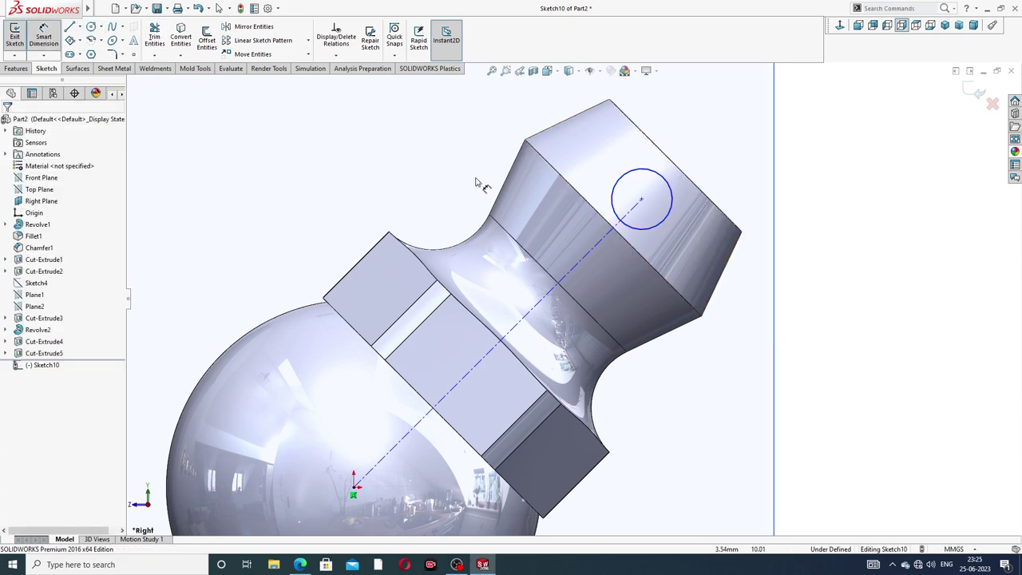
{"action": "left_click", "coordinate": [664, 177]}
{"action": "left_click", "coordinate": [686, 144]}
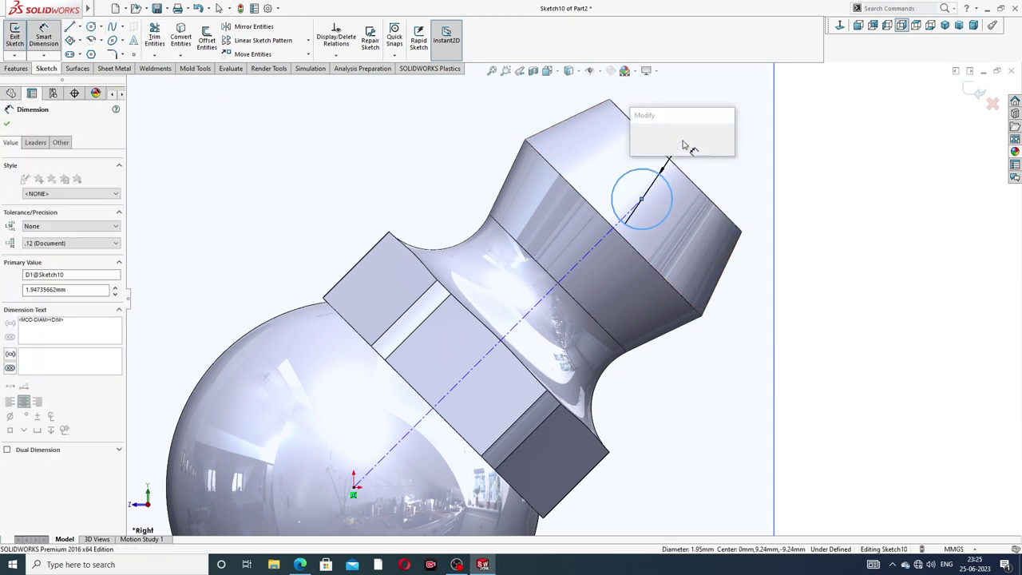
{"action": "type", "text": "3"}
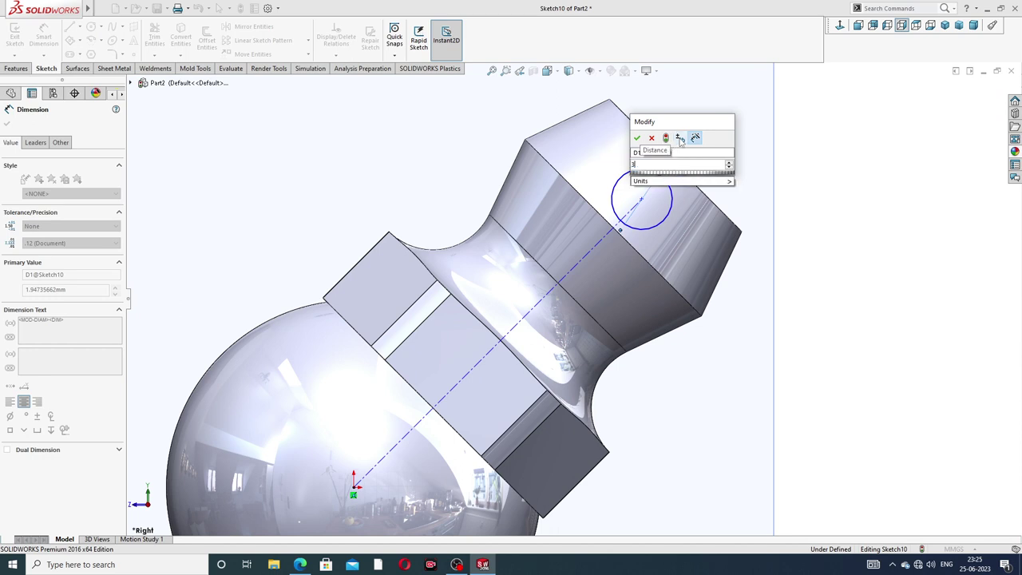
{"action": "key", "text": "Return"}
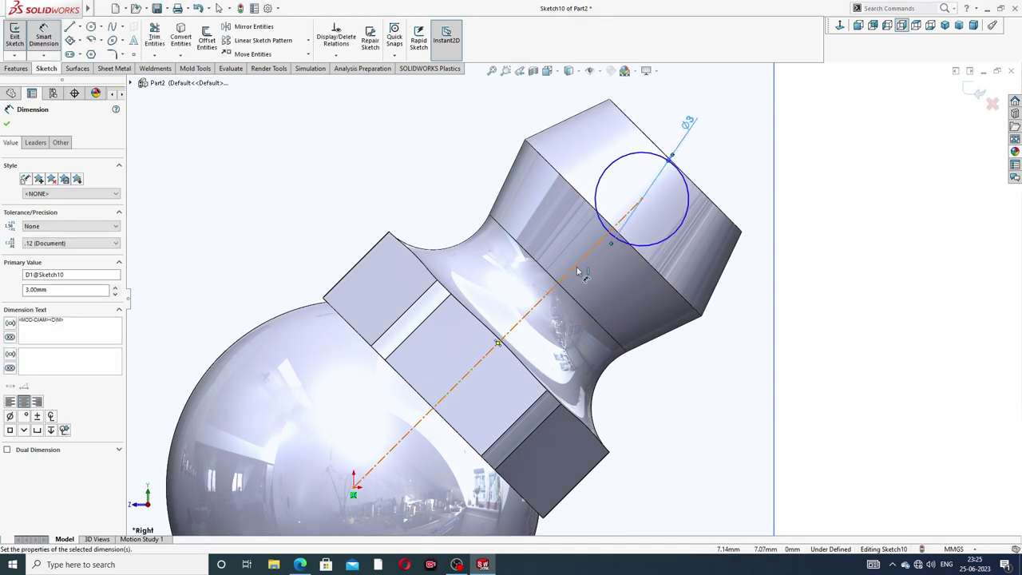
{"action": "left_click", "coordinate": [571, 260]}
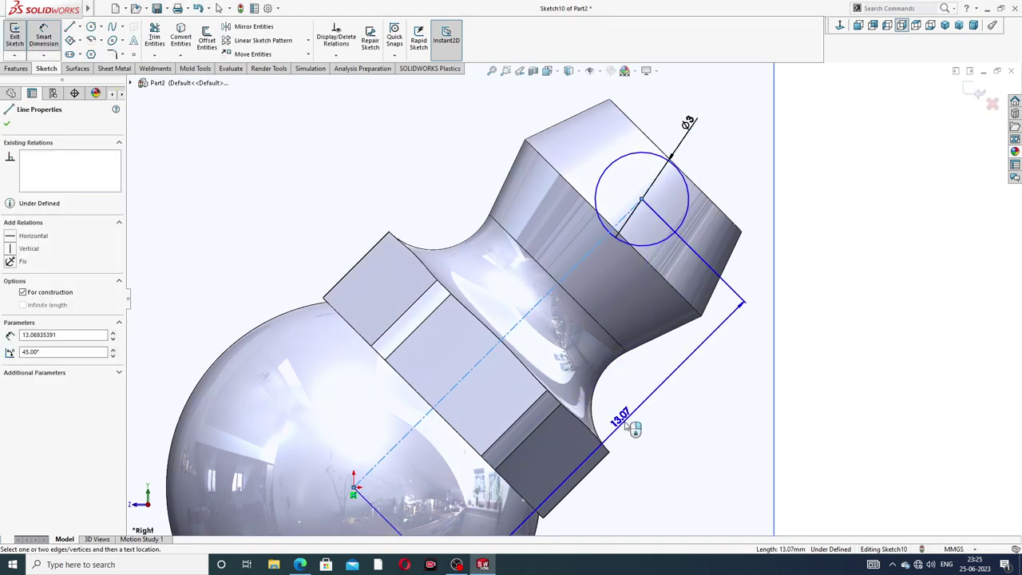
{"action": "left_click", "coordinate": [635, 416]}
{"action": "key", "text": "Return"}
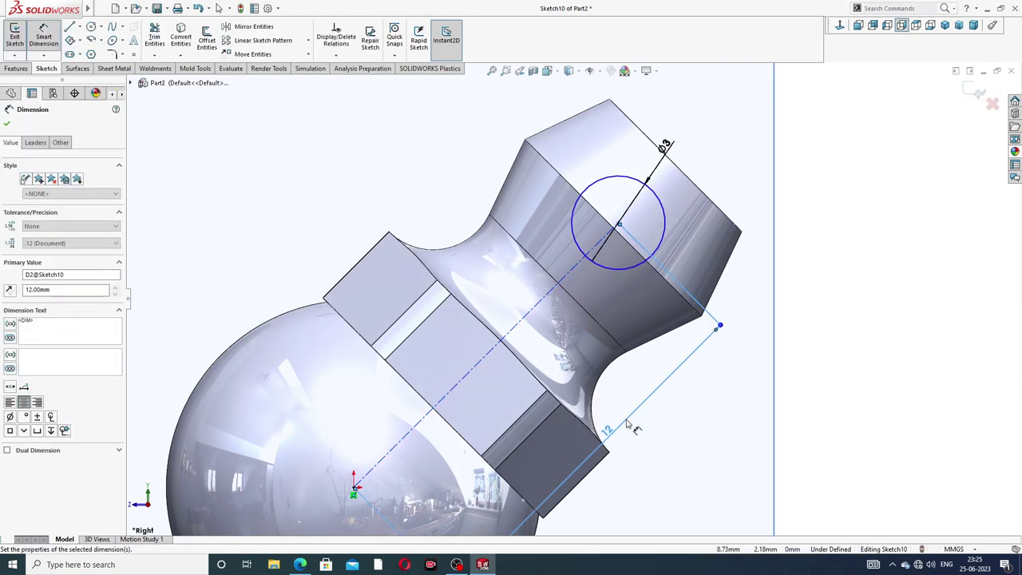
{"action": "left_click", "coordinate": [712, 406]}
{"action": "key", "text": "ctrl+8"}
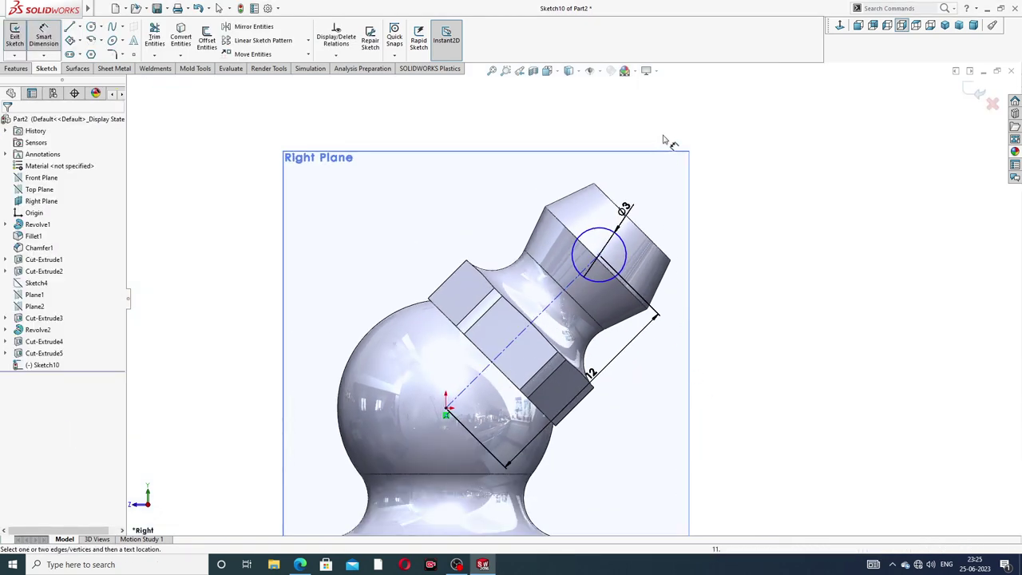
Draw a line across the circle from its top point to its bottom point
{"action": "right_click", "coordinate": [726, 155]}
{"action": "left_click", "coordinate": [525, 151]}
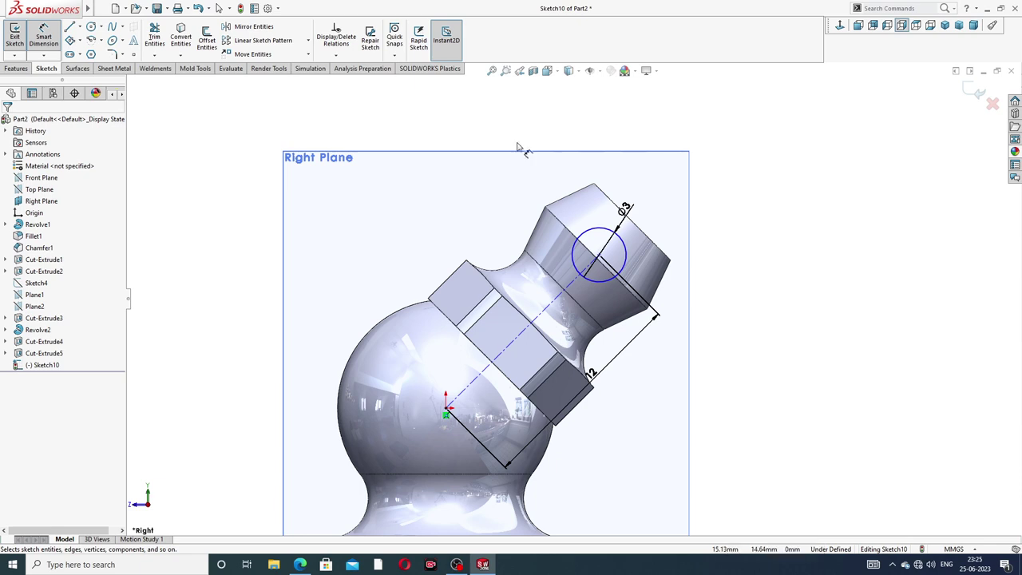
{"action": "left_click", "coordinate": [69, 27]}
{"action": "scroll", "coordinate": [579, 223], "scroll_direction": "down", "scroll_amount": 2}
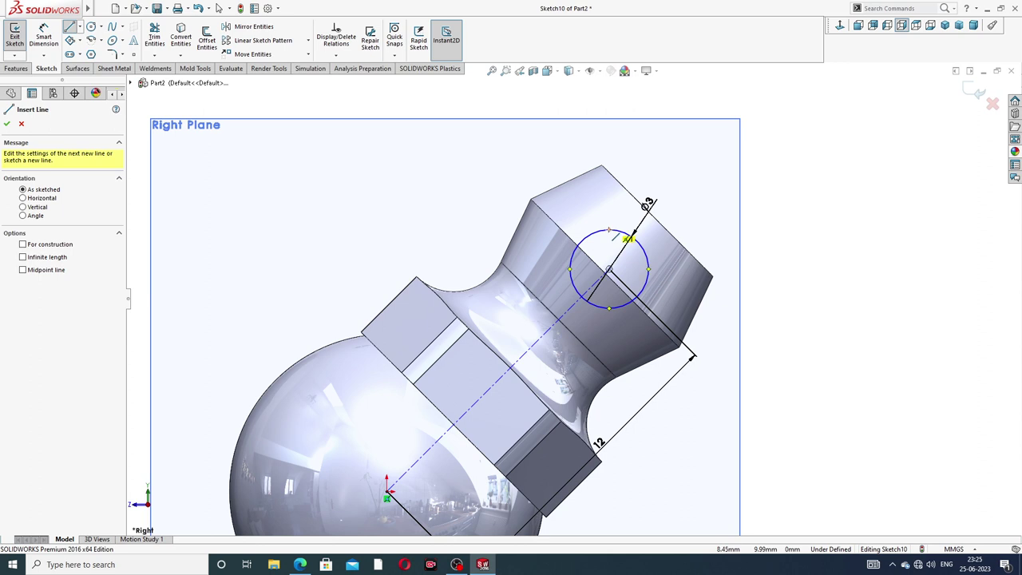
{"action": "left_click", "coordinate": [611, 232]}
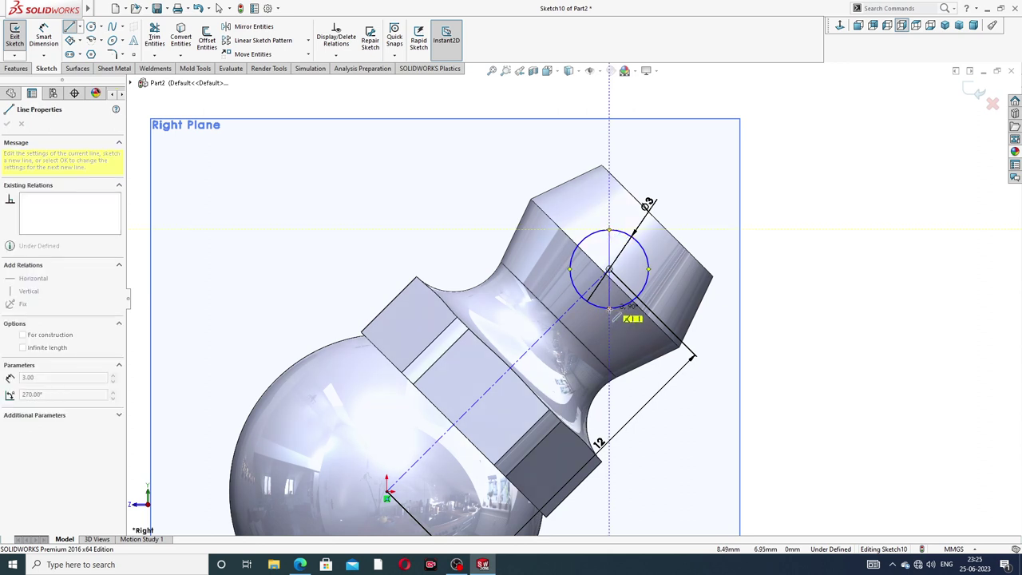
{"action": "left_click", "coordinate": [609, 308]}
{"action": "right_click", "coordinate": [703, 220]}
{"action": "left_click", "coordinate": [729, 198]}
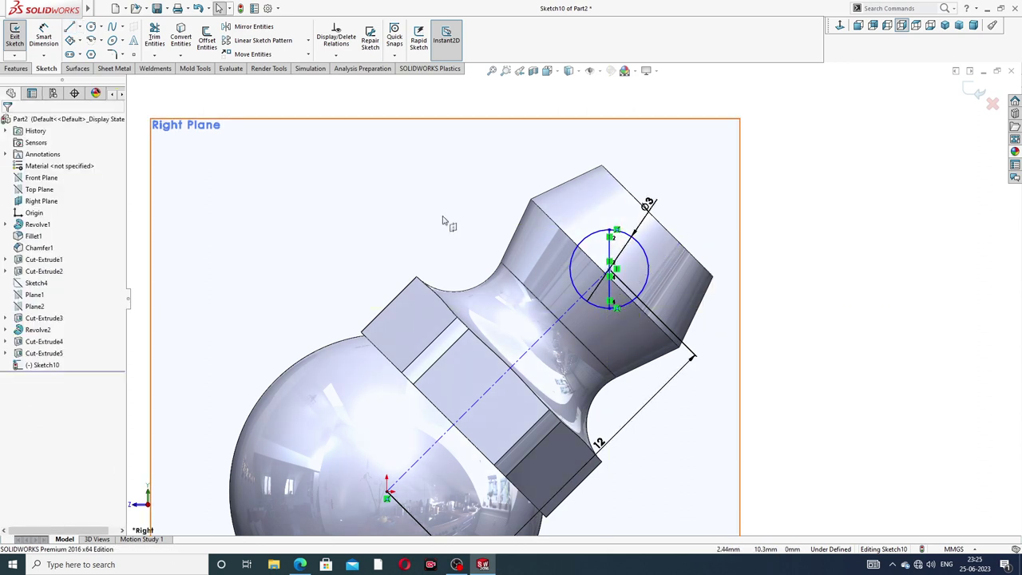
Trim away the circle's left half, then bring up the reference PDF drawing
{"action": "left_click", "coordinate": [154, 36]}
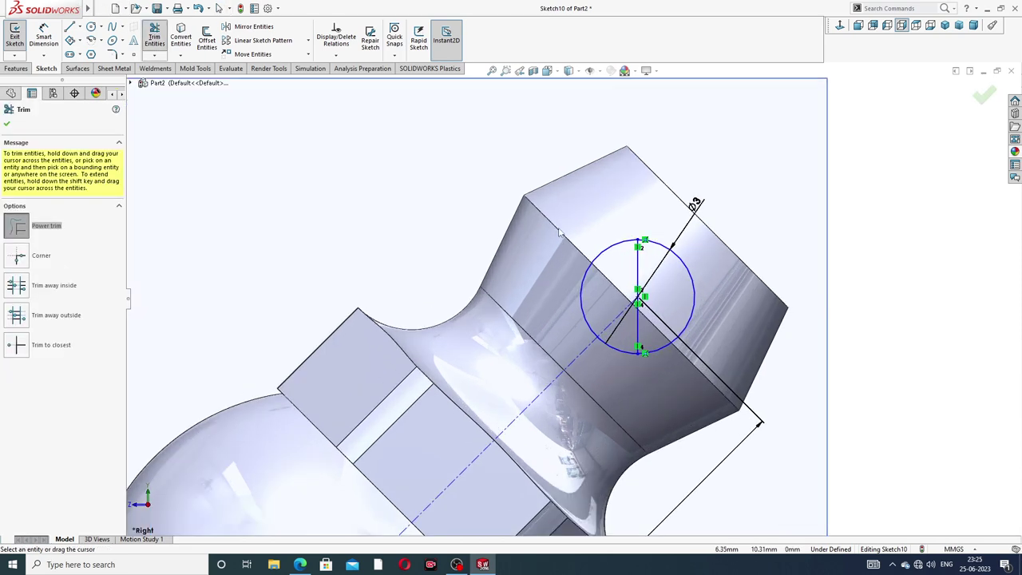
{"action": "scroll", "coordinate": [604, 233], "scroll_direction": "down", "scroll_amount": 3}
{"action": "mouse_move", "coordinate": [614, 237]}
{"action": "left_mouse_down"}
{"action": "mouse_move", "coordinate": [616, 347]}
{"action": "mouse_move", "coordinate": [683, 313]}
{"action": "left_mouse_up"}
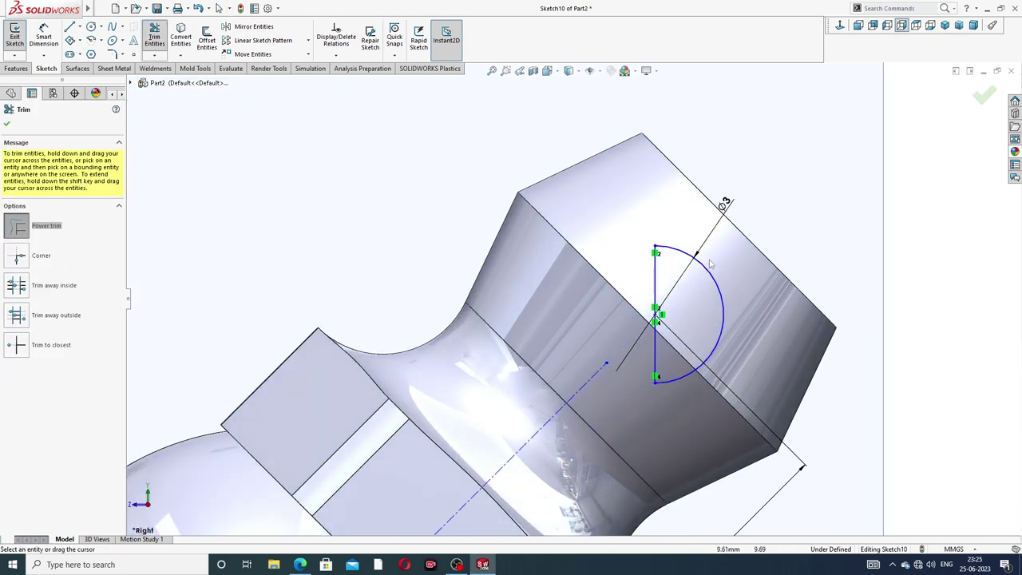
{"action": "scroll", "coordinate": [710, 263], "scroll_direction": "up", "scroll_amount": 2}
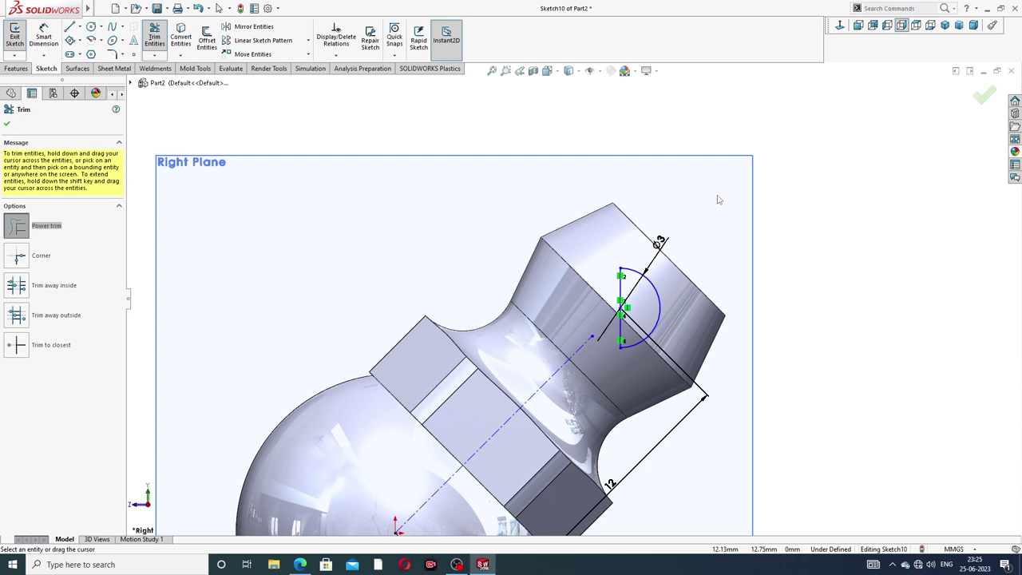
{"action": "scroll", "coordinate": [717, 200], "scroll_direction": "up", "scroll_amount": 2}
{"action": "left_click", "coordinate": [8, 124]}
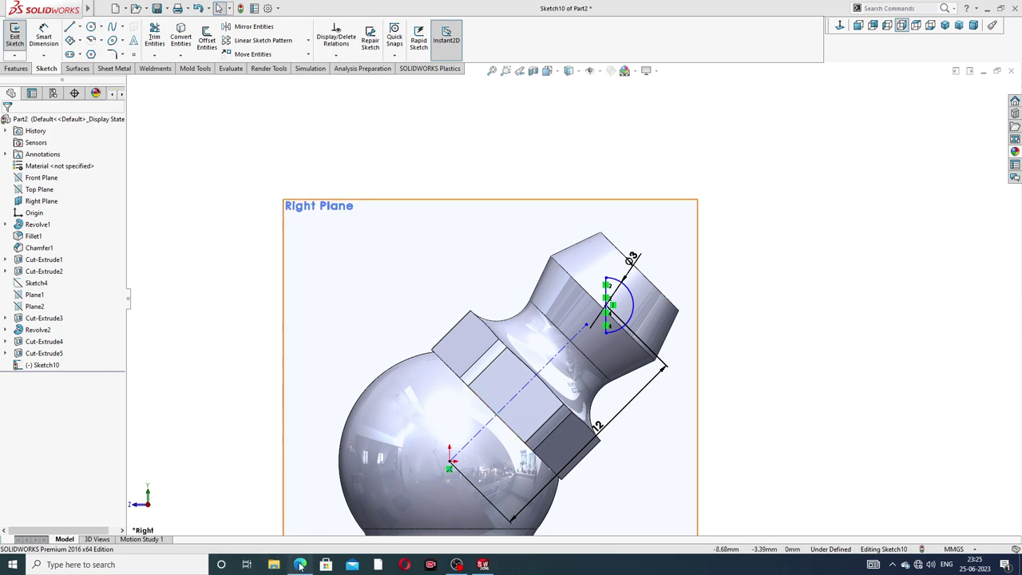
{"action": "left_click", "coordinate": [298, 564]}
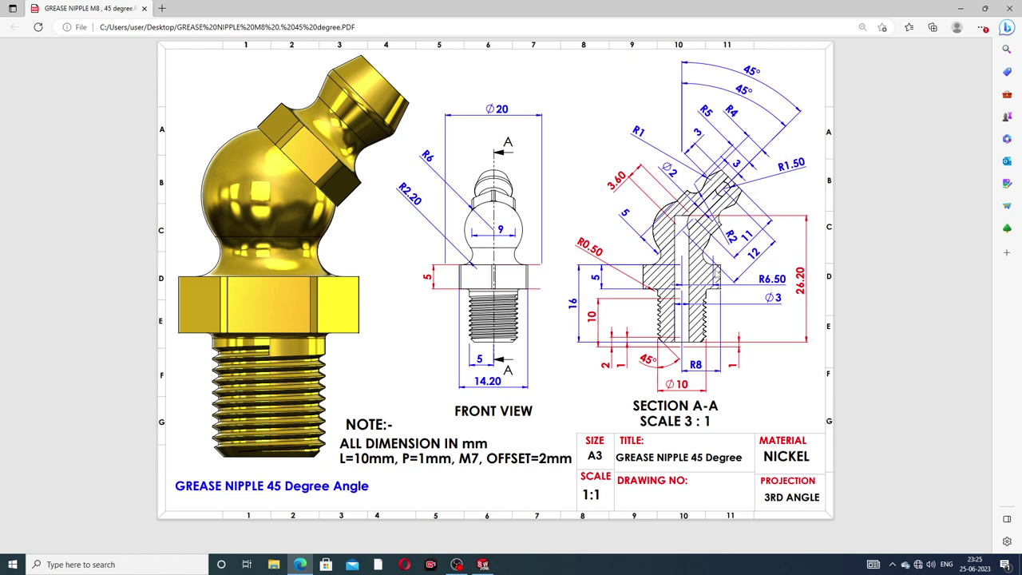
After reviewing Section A-A tip dimensions, return to Sketch10 in SOLIDWORKS
{"action": "left_click", "coordinate": [299, 565]}
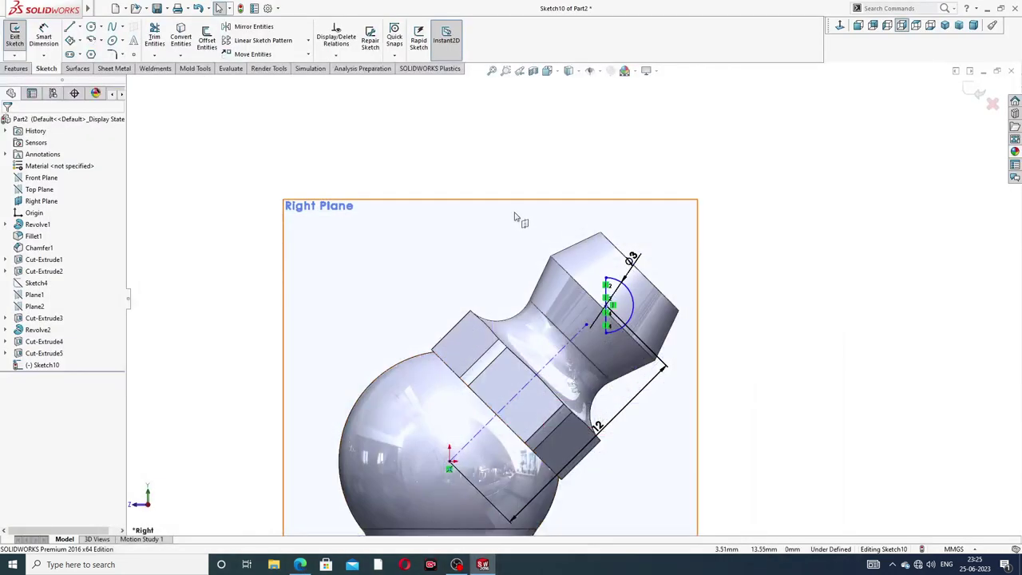
Revolve the Ø3 half-circle sketch 360° about Line2 to form the ball at the nipple tip
{"action": "left_click", "coordinate": [16, 68]}
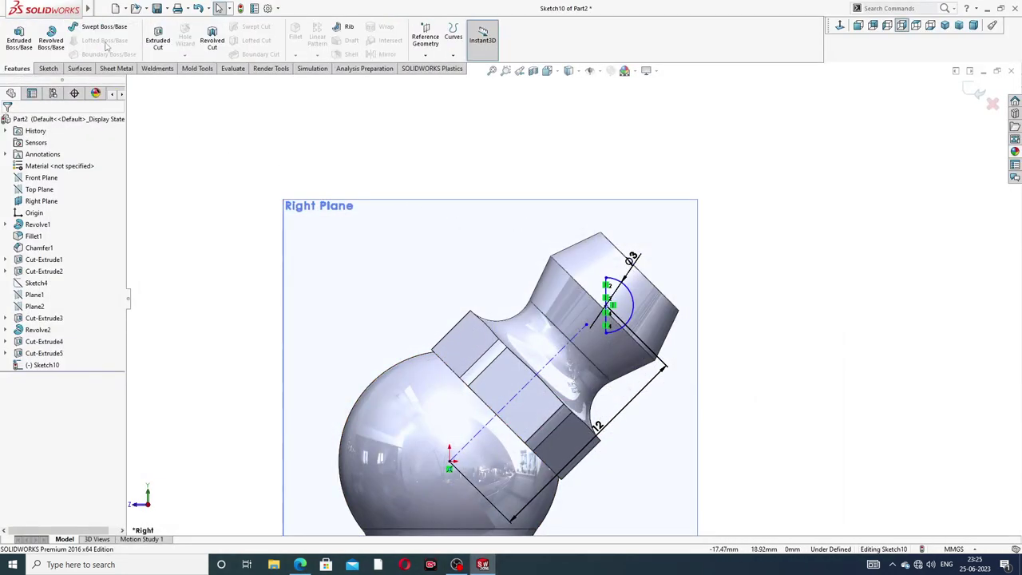
{"action": "left_click", "coordinate": [51, 41]}
{"action": "scroll", "coordinate": [631, 296], "scroll_direction": "down", "scroll_amount": 5}
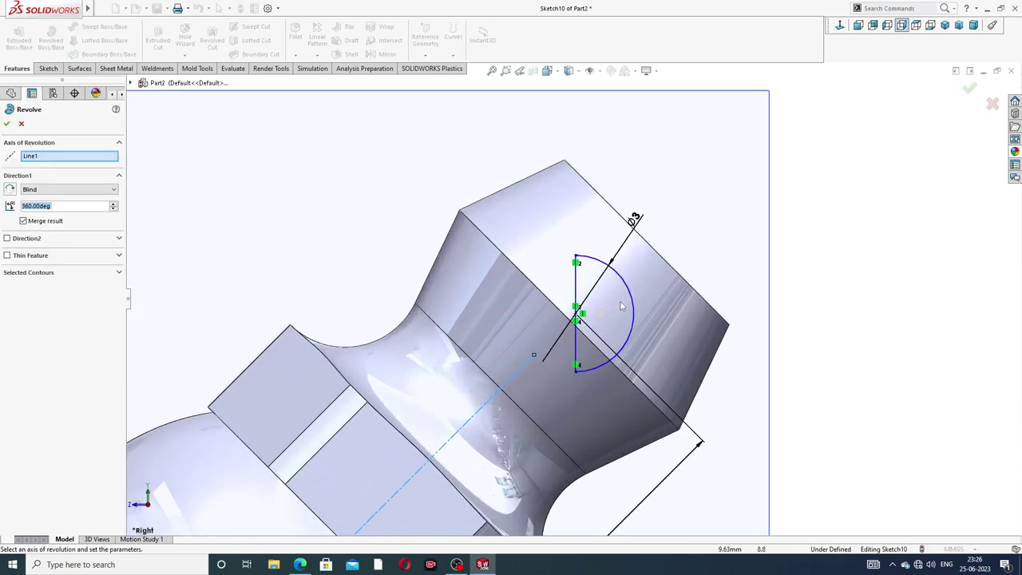
{"action": "left_click", "coordinate": [576, 281]}
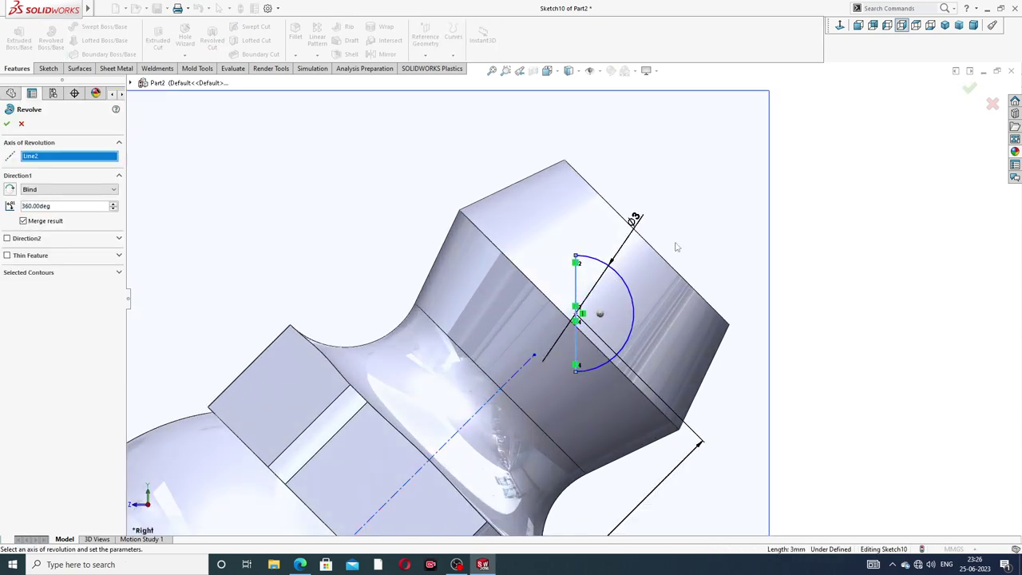
{"action": "middle_click_drag", "start_coordinate": [675, 246], "coordinate": [760, 463]}
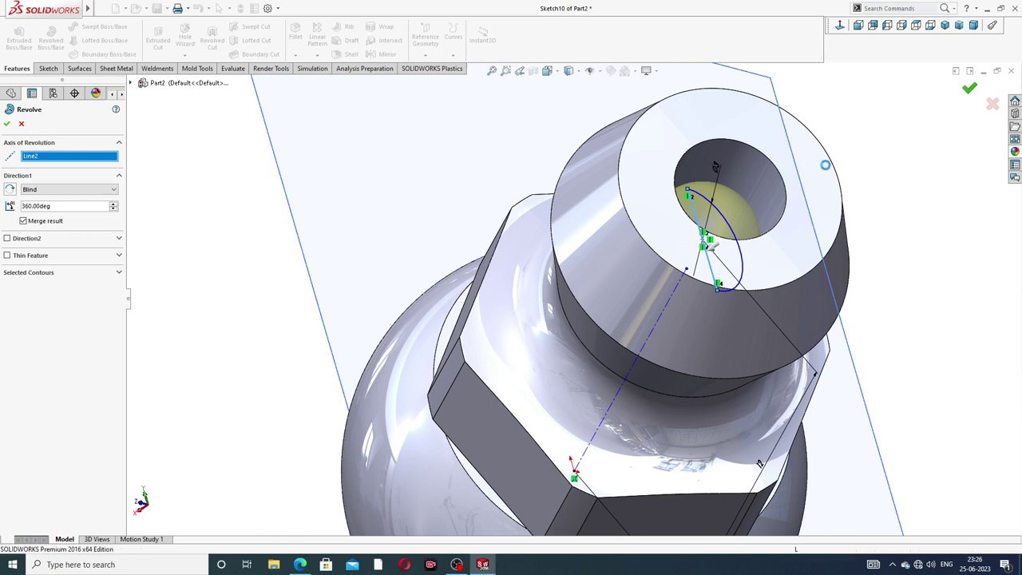
{"action": "key", "text": "Return"}
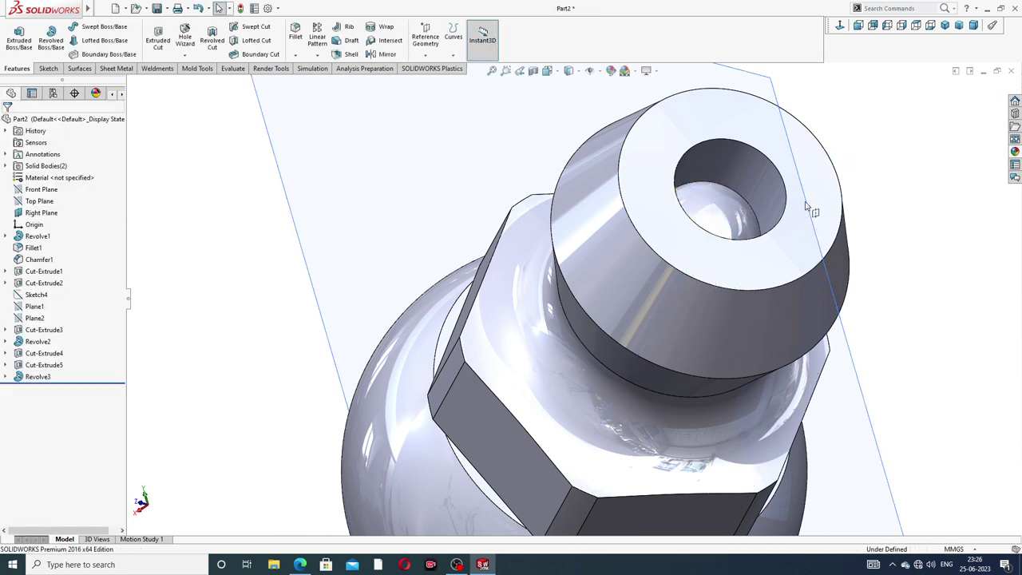
Apply the chromium plate appearance to the rounded inner hole face
{"action": "left_click", "coordinate": [719, 210]}
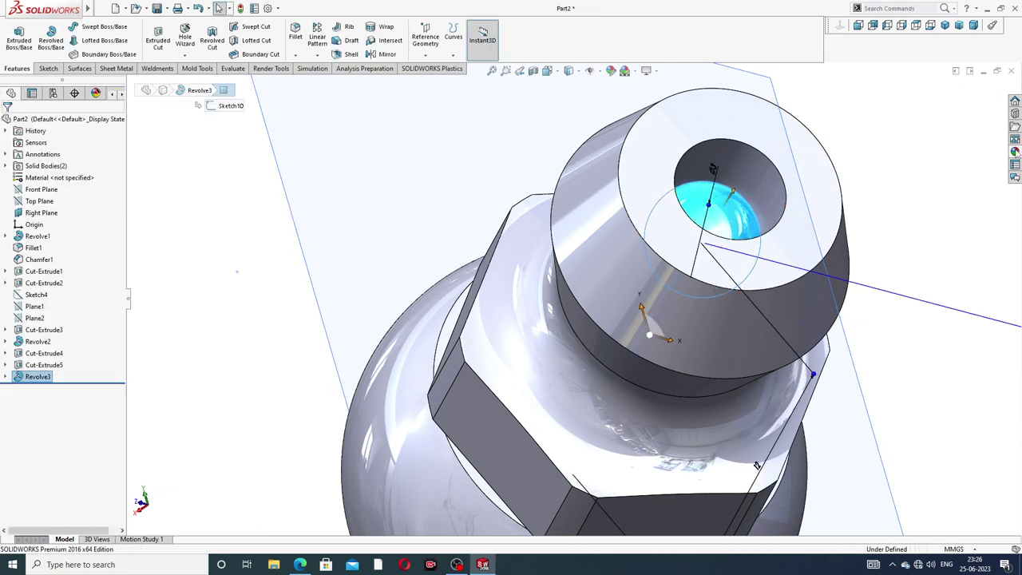
{"action": "left_click", "coordinate": [1015, 151]}
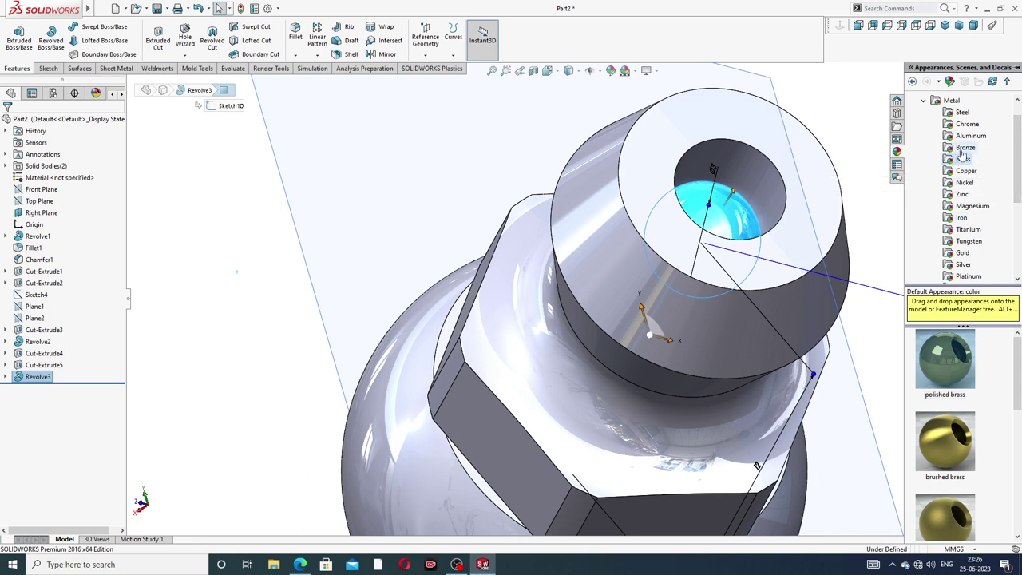
{"action": "left_click", "coordinate": [967, 124]}
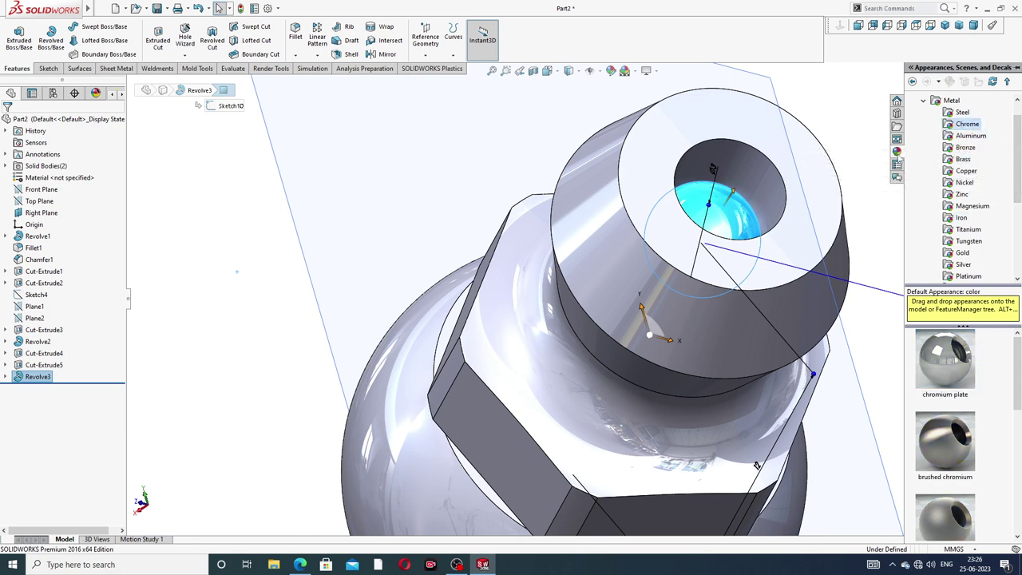
{"action": "double_click", "coordinate": [936, 361]}
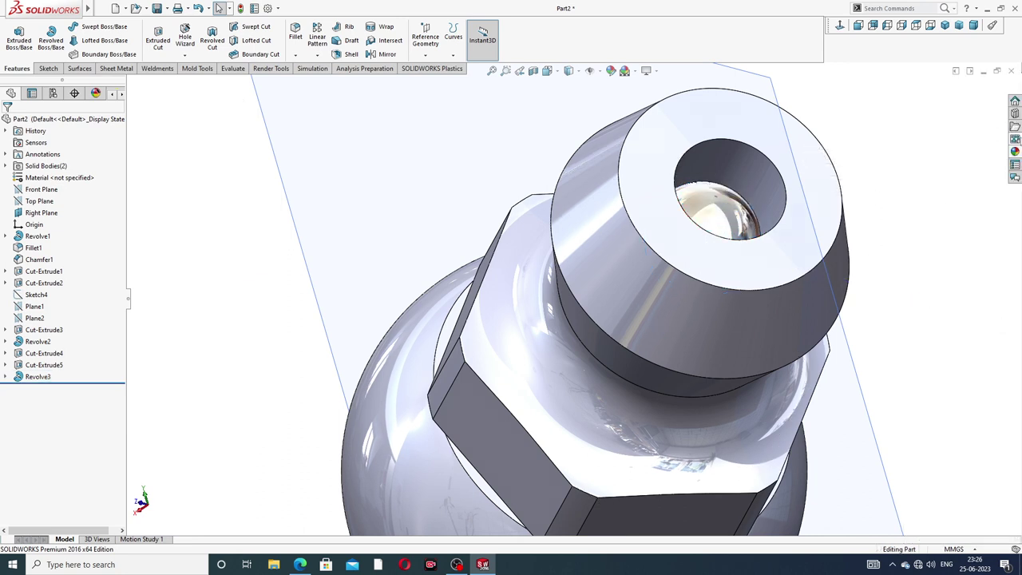
Apply the polished brass appearance to the whole part
{"action": "left_click", "coordinate": [1015, 151]}
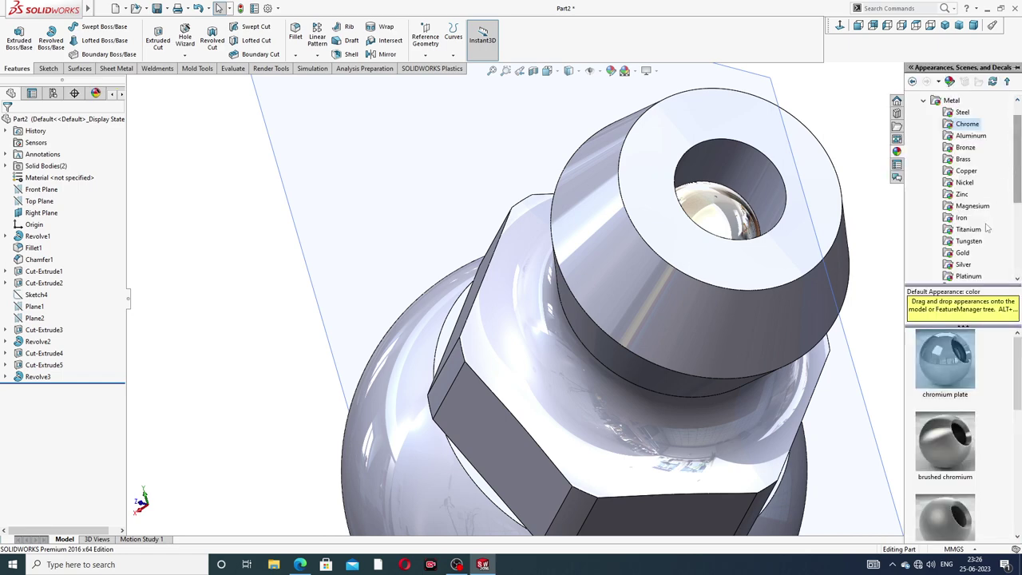
{"action": "left_click", "coordinate": [964, 159]}
{"action": "double_click", "coordinate": [943, 360]}
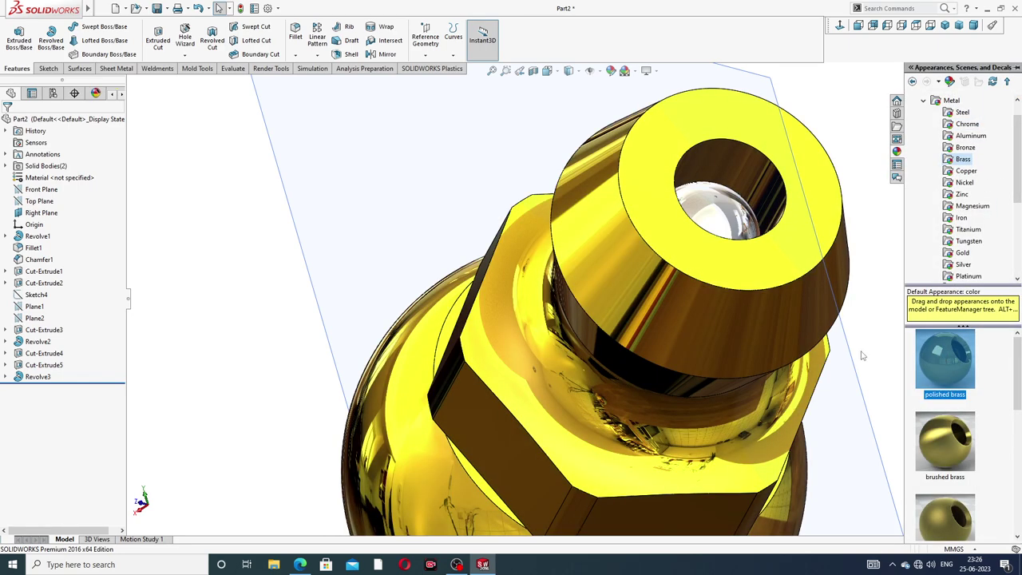
{"action": "scroll", "coordinate": [862, 357], "scroll_direction": "up", "scroll_amount": 3}
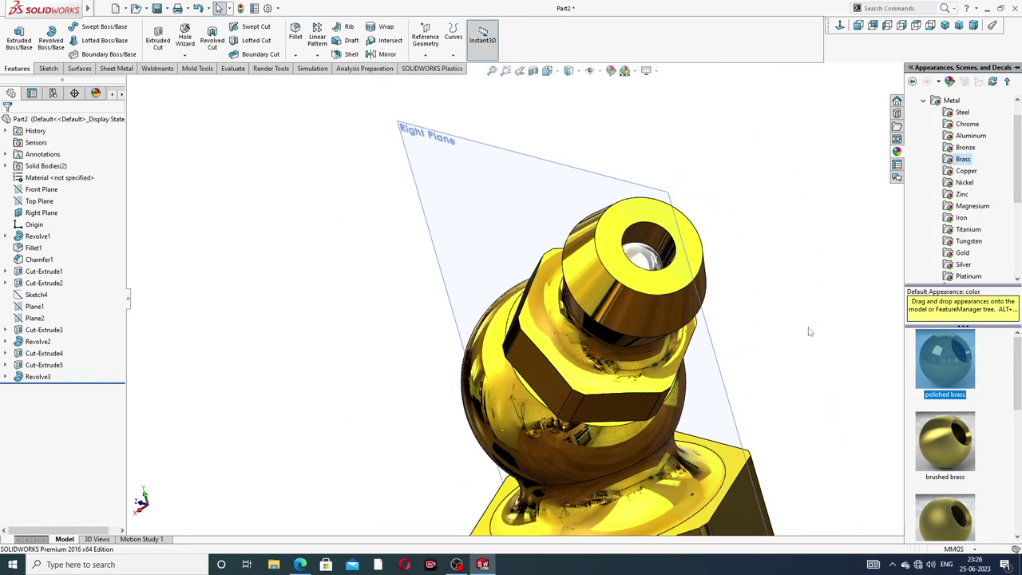
Hide the Right Plane and view the brass part from a new angle
{"action": "left_click", "coordinate": [607, 175]}
{"action": "left_click", "coordinate": [643, 149]}
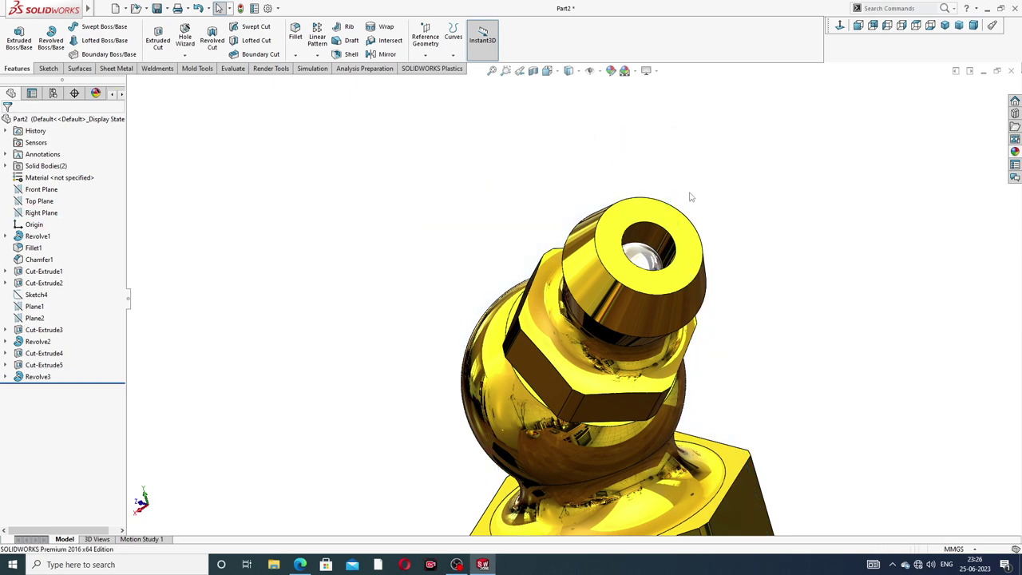
{"action": "scroll", "coordinate": [691, 197], "scroll_direction": "up", "scroll_amount": 3}
{"action": "scroll", "coordinate": [679, 261], "scroll_direction": "up", "scroll_amount": 2}
{"action": "middle_click_drag", "start_coordinate": [678, 260], "coordinate": [714, 248]}
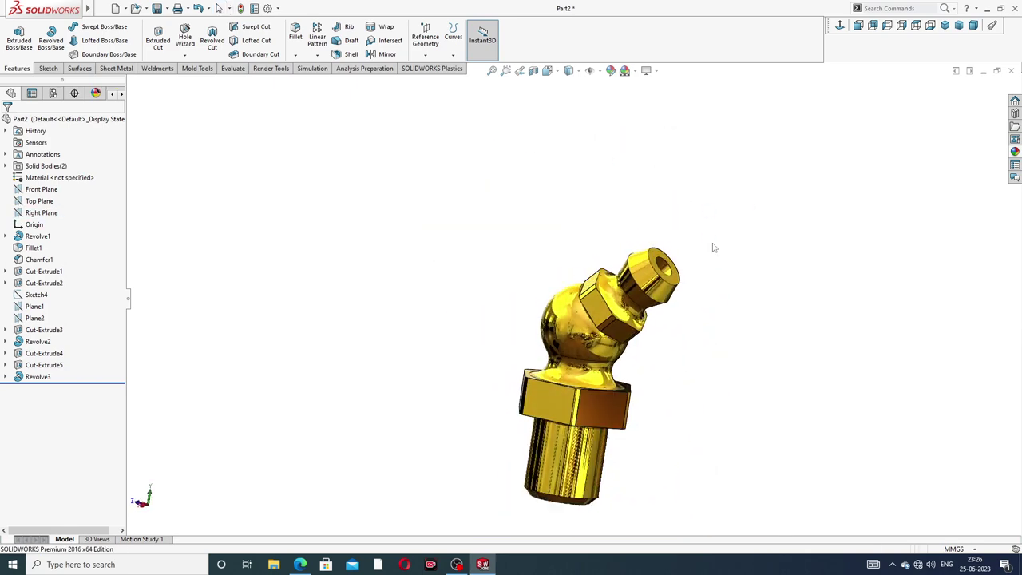
{"action": "scroll", "coordinate": [597, 402], "scroll_direction": "down", "scroll_amount": 2}
{"action": "scroll", "coordinate": [598, 402], "scroll_direction": "down", "scroll_amount": 2}
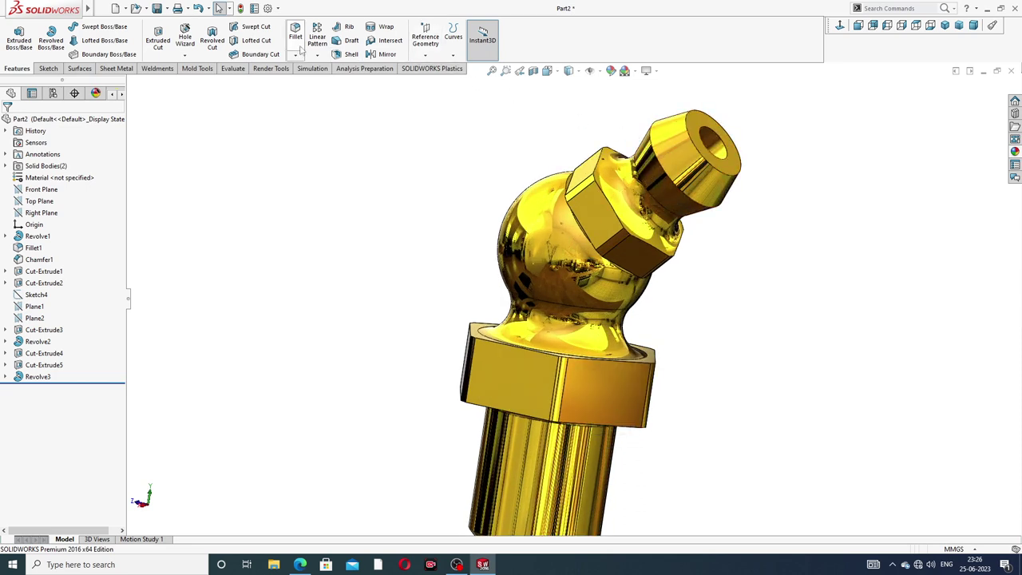
Chamfer the nozzle's inner hole edge at 0.2 mm × 45°, then inspect the tip
{"action": "left_click", "coordinate": [296, 56]}
{"action": "left_click", "coordinate": [309, 79]}
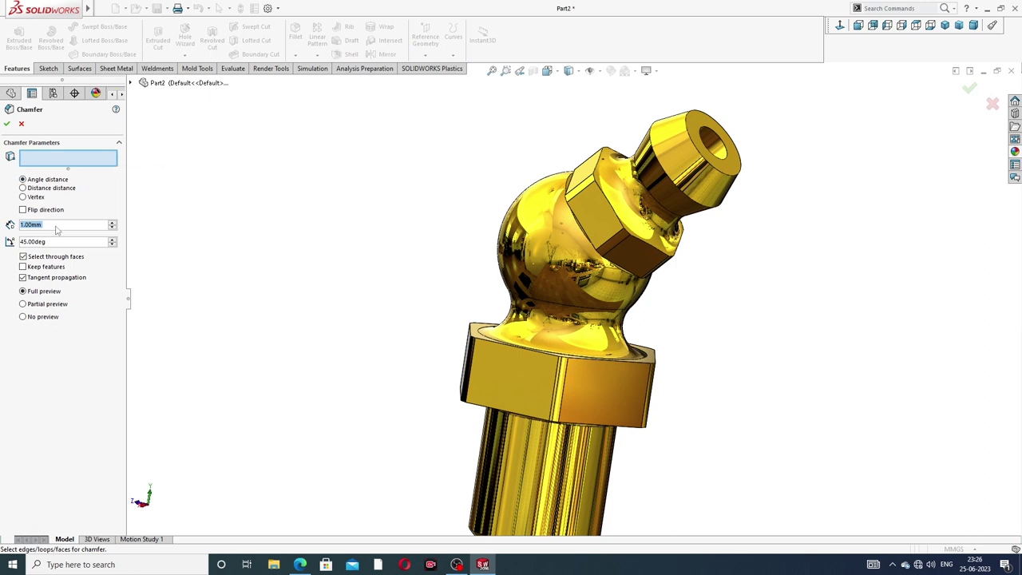
{"action": "type", "text": "0.2"}
{"action": "key", "text": "Return"}
{"action": "left_click", "coordinate": [711, 133]}
{"action": "left_click", "coordinate": [969, 89]}
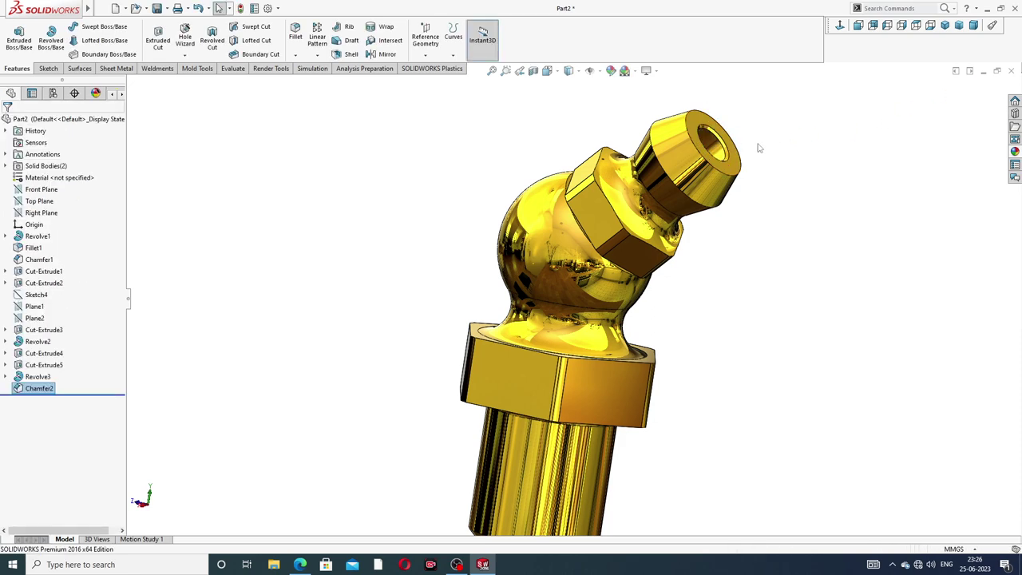
{"action": "mouse_move", "coordinate": [760, 148]}
{"action": "middle_mouse_down"}
{"action": "mouse_move", "coordinate": [710, 166]}
{"action": "mouse_move", "coordinate": [704, 205]}
{"action": "middle_mouse_up"}
{"action": "scroll", "coordinate": [710, 165], "scroll_direction": "down", "scroll_amount": 2}
{"action": "scroll", "coordinate": [710, 165], "scroll_direction": "up", "scroll_amount": 3}
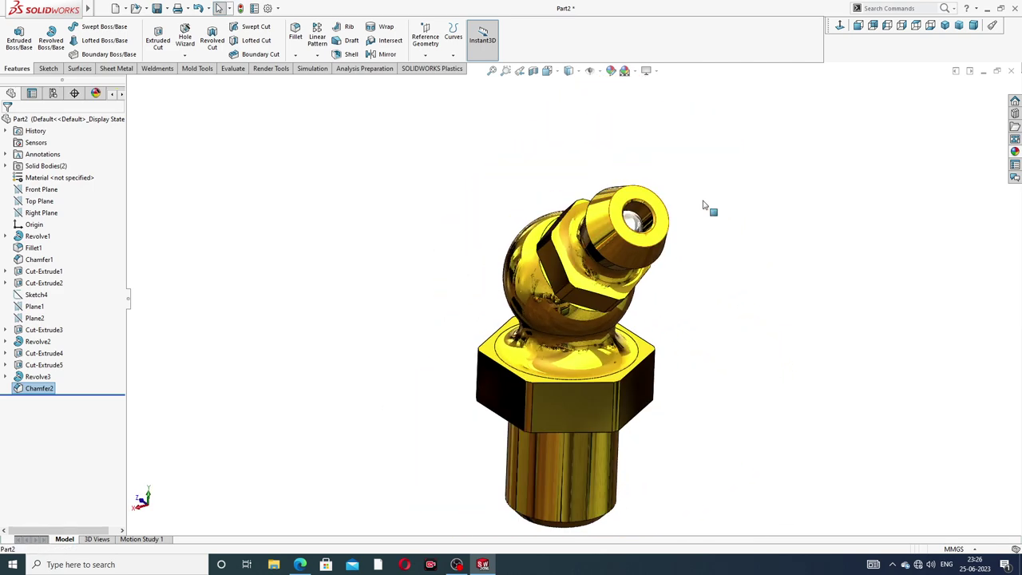
{"action": "middle_click_drag", "start_coordinate": [660, 258], "coordinate": [434, 472]}
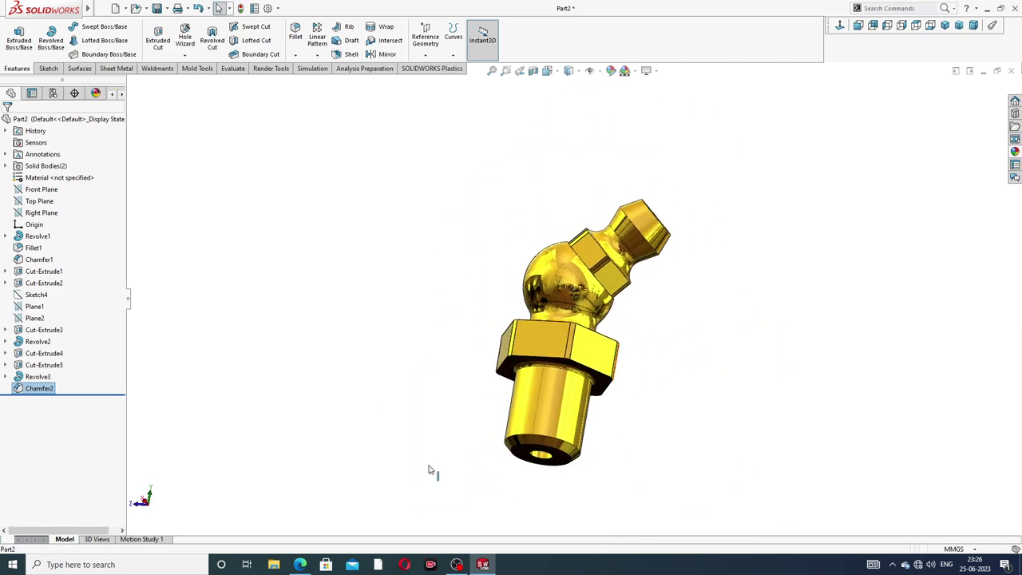
{"action": "left_click", "coordinate": [302, 564]}
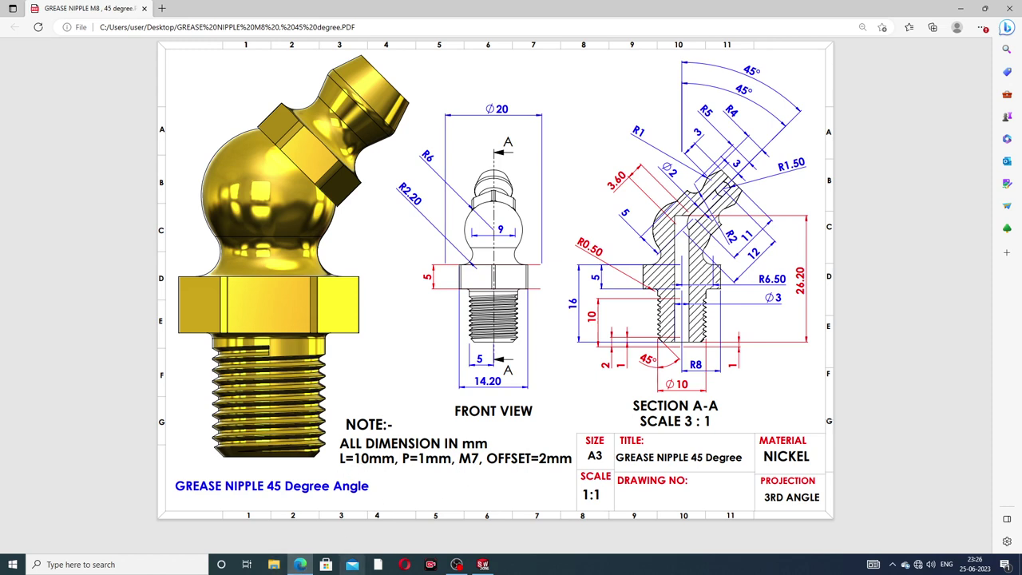
{"action": "left_click", "coordinate": [299, 565]}
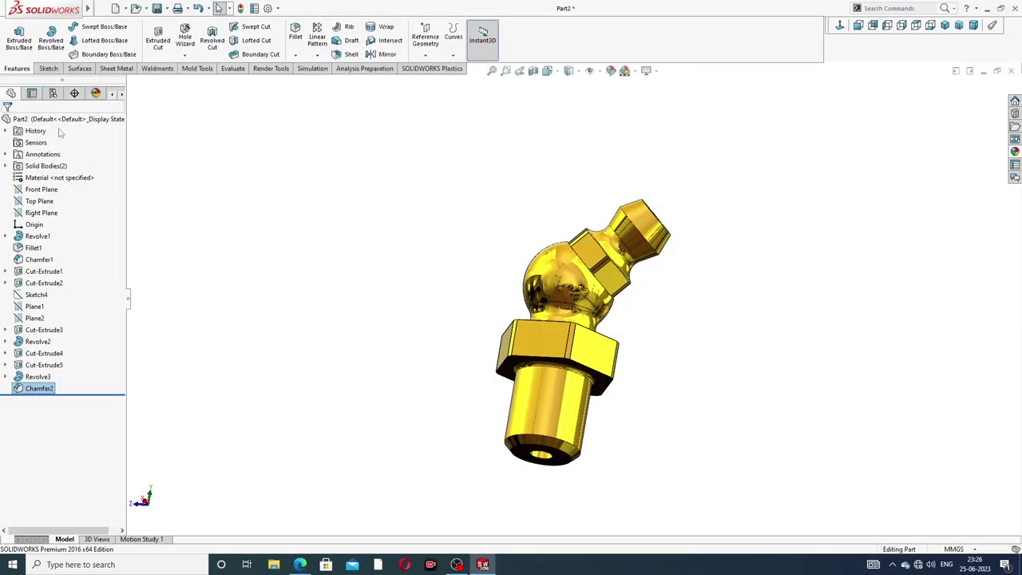
Cut a 10 mm M7x1.0 thread from the shank's bottom edge with a reversed 2 mm offset
{"action": "left_click", "coordinate": [184, 54]}
{"action": "left_click", "coordinate": [201, 83]}
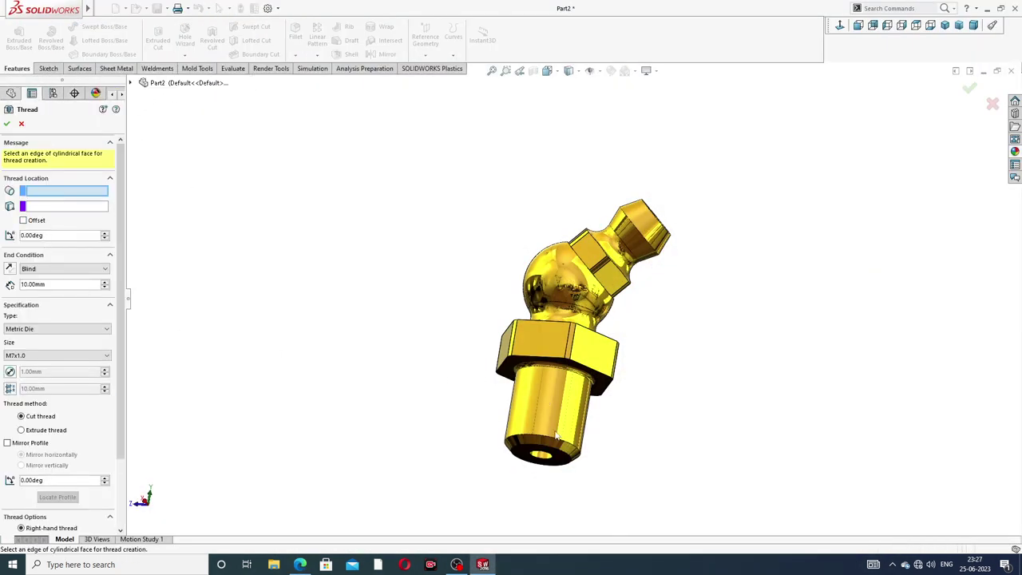
{"action": "scroll", "coordinate": [556, 436], "scroll_direction": "down", "scroll_amount": 3}
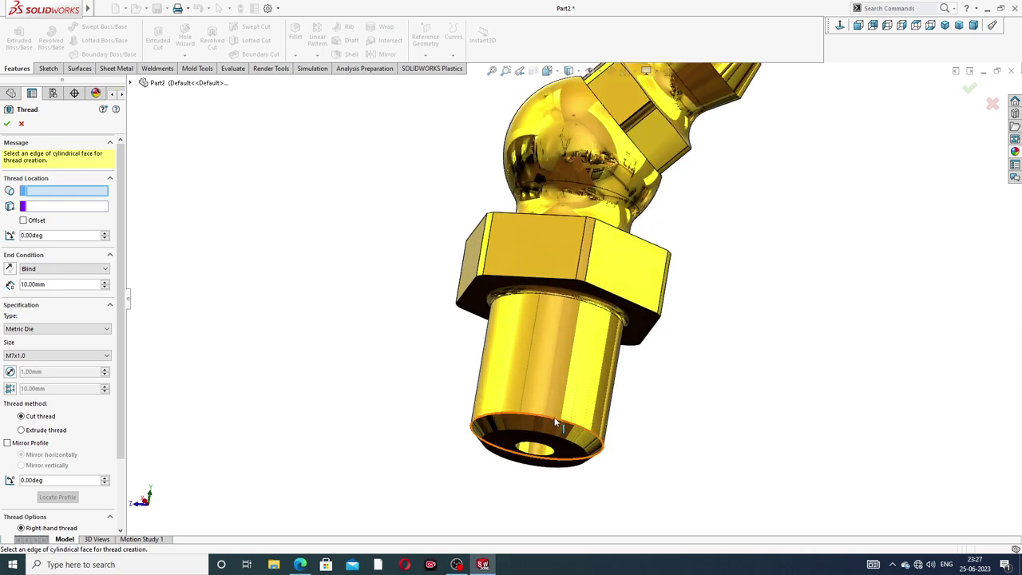
{"action": "left_click", "coordinate": [556, 421]}
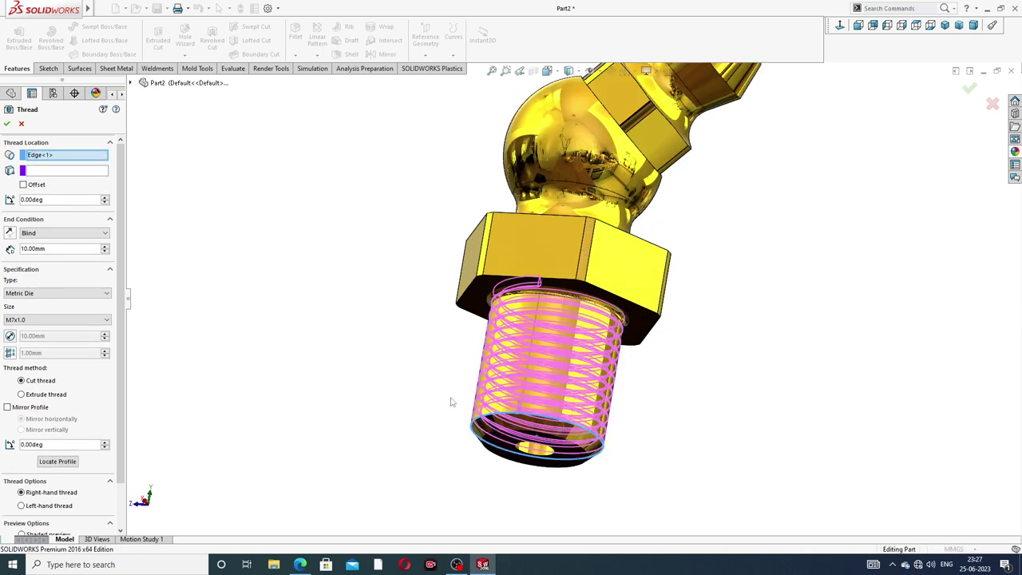
{"action": "left_click", "coordinate": [24, 185]}
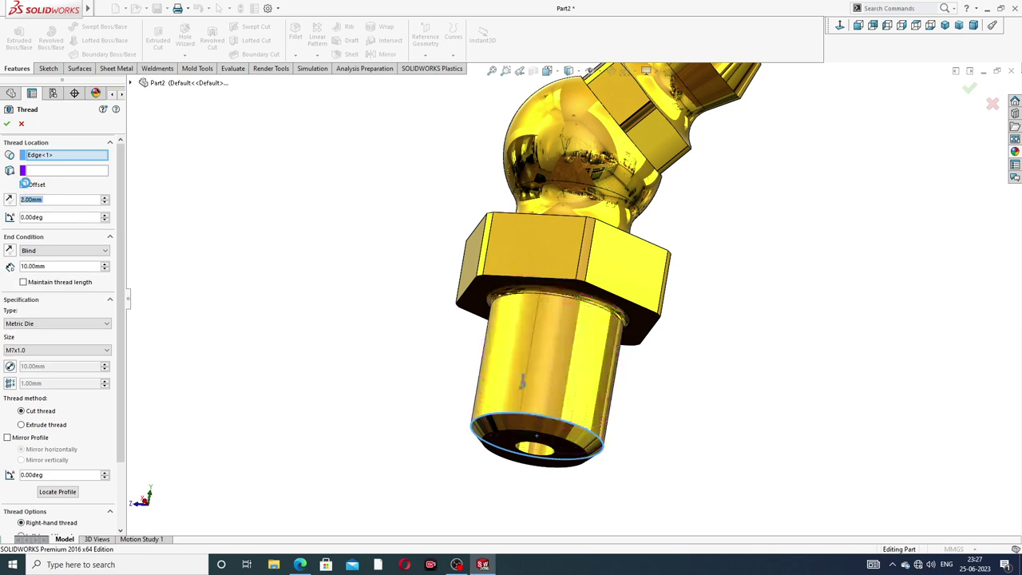
{"action": "left_click", "coordinate": [10, 200]}
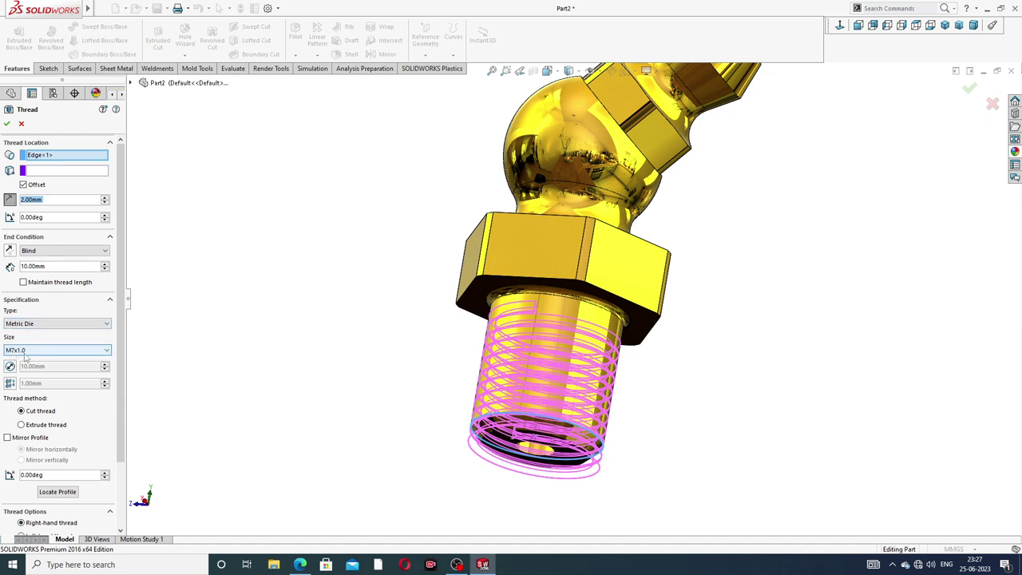
{"action": "left_click", "coordinate": [7, 123]}
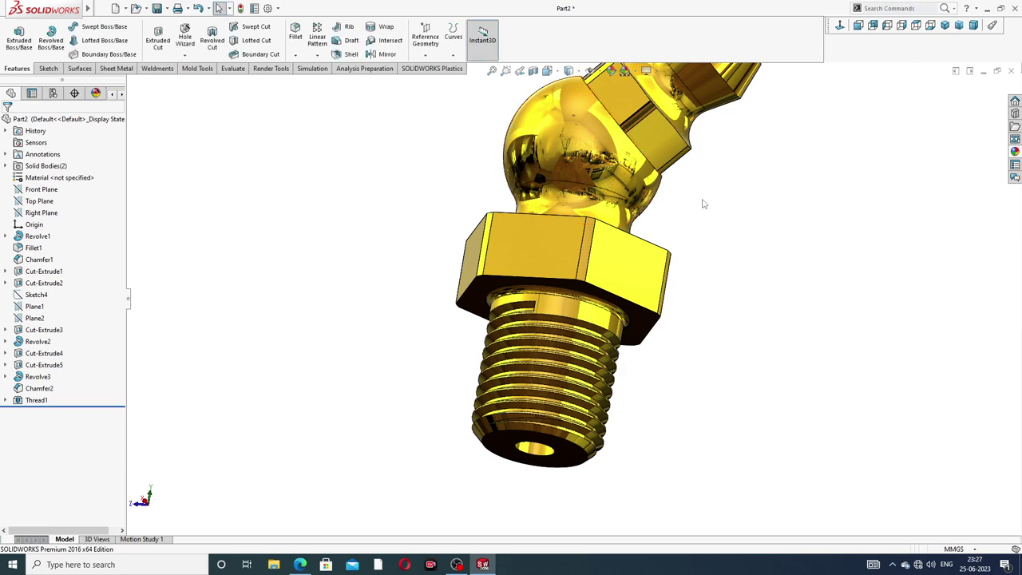
{"action": "scroll", "coordinate": [703, 202], "scroll_direction": "up", "scroll_amount": 2}
Orbit, zoom and snap to isometric to inspect the hex base, threaded shank and angled nozzle
{"action": "mouse_move", "coordinate": [665, 161]}
{"action": "middle_mouse_down"}
{"action": "mouse_move", "coordinate": [775, 144]}
{"action": "mouse_move", "coordinate": [668, 144]}
{"action": "mouse_move", "coordinate": [643, 160]}
{"action": "mouse_move", "coordinate": [654, 171]}
{"action": "mouse_move", "coordinate": [631, 240]}
{"action": "mouse_move", "coordinate": [685, 269]}
{"action": "mouse_move", "coordinate": [663, 231]}
{"action": "middle_mouse_up"}
{"action": "scroll", "coordinate": [624, 261], "scroll_direction": "down", "scroll_amount": 1}
{"action": "scroll", "coordinate": [625, 261], "scroll_direction": "down", "scroll_amount": 2}
{"action": "scroll", "coordinate": [554, 354], "scroll_direction": "up", "scroll_amount": 3}
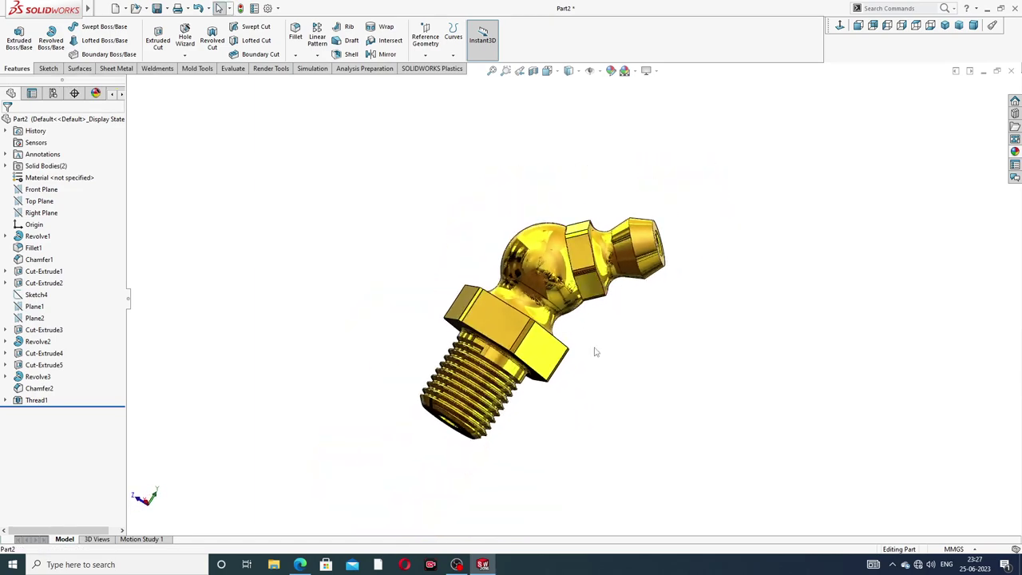
{"action": "middle_click_drag", "start_coordinate": [598, 354], "coordinate": [574, 357]}
{"action": "left_click", "coordinate": [944, 27]}
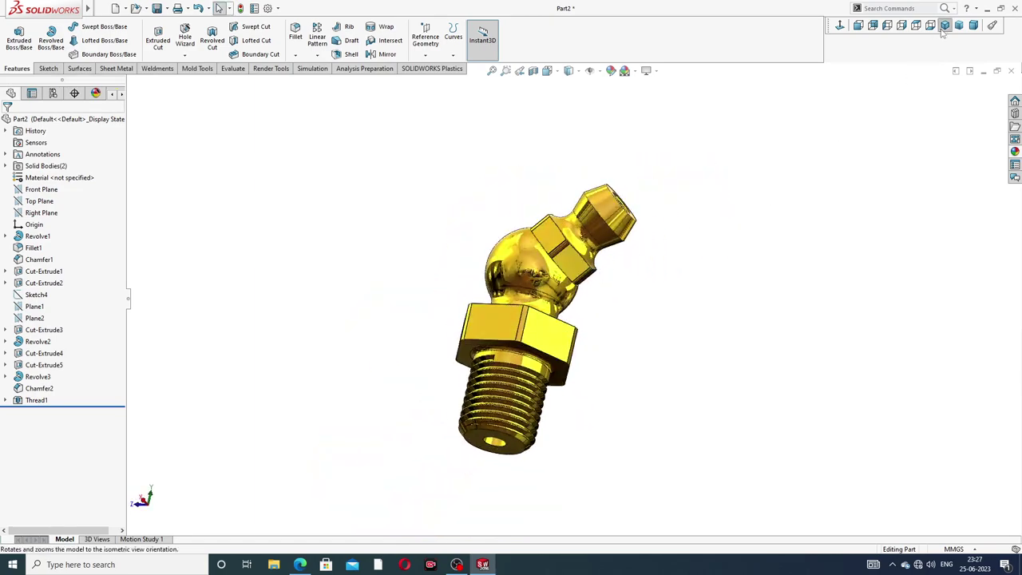
{"action": "mouse_move", "coordinate": [743, 207]}
{"action": "middle_mouse_down"}
{"action": "mouse_move", "coordinate": [712, 176]}
{"action": "mouse_move", "coordinate": [612, 223]}
{"action": "mouse_move", "coordinate": [741, 232]}
{"action": "mouse_move", "coordinate": [721, 344]}
{"action": "mouse_move", "coordinate": [707, 265]}
{"action": "middle_mouse_up"}
{"action": "mouse_move", "coordinate": [637, 230]}
{"action": "middle_mouse_down"}
{"action": "mouse_move", "coordinate": [662, 293]}
{"action": "mouse_move", "coordinate": [668, 371]}
{"action": "middle_mouse_up"}
{"action": "scroll", "coordinate": [669, 371], "scroll_direction": "down", "scroll_amount": 2}
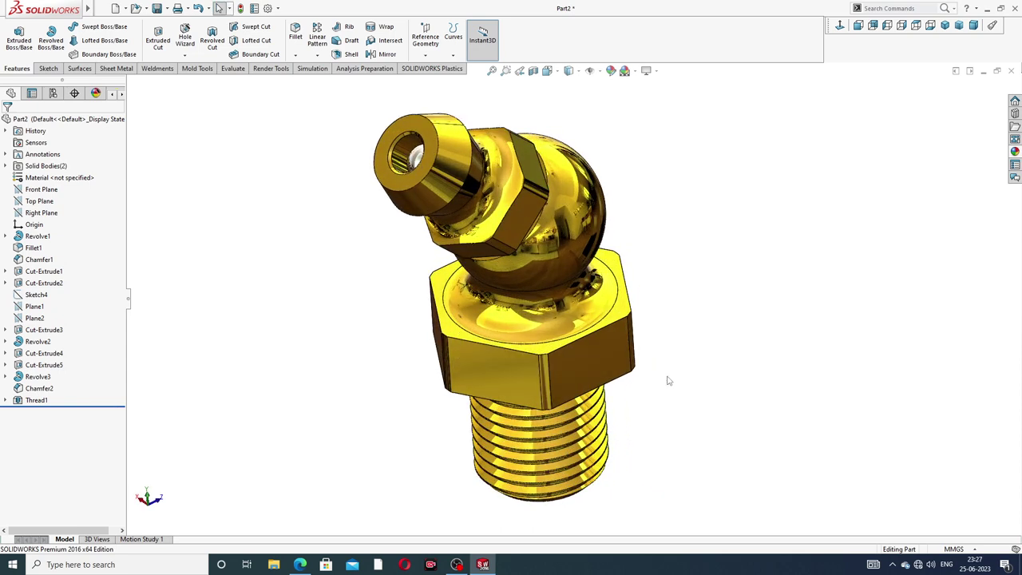